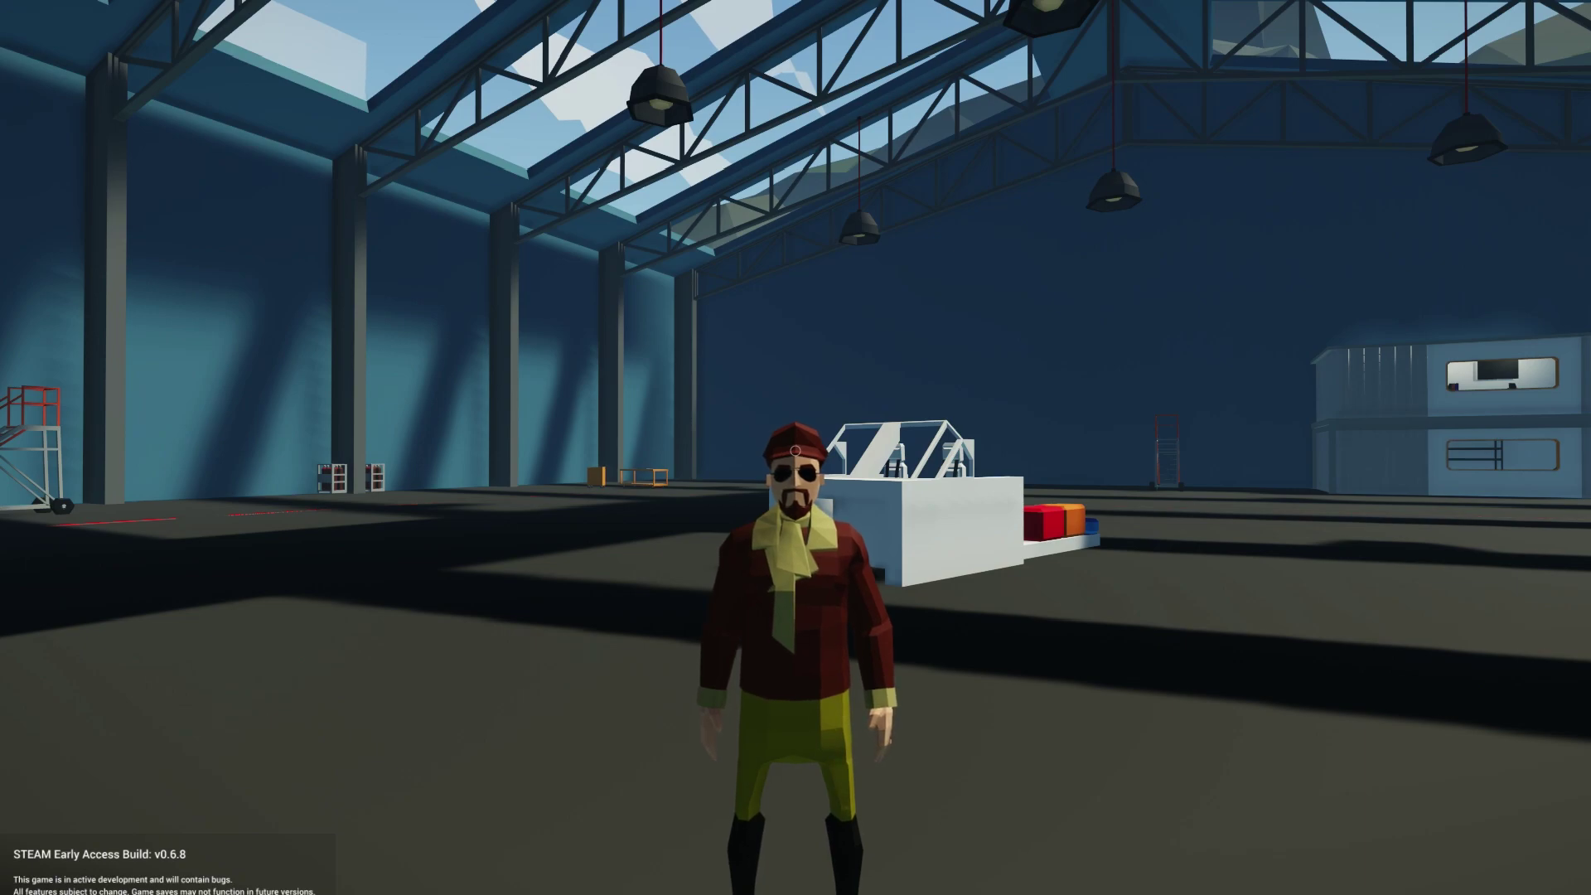
Climb onto the test vehicle's rear deck, walk forward to the cockpit and take the pilot seat
{"action": "scroll", "coordinate": [796, 451], "scroll_direction": "up", "scroll_amount": 3}
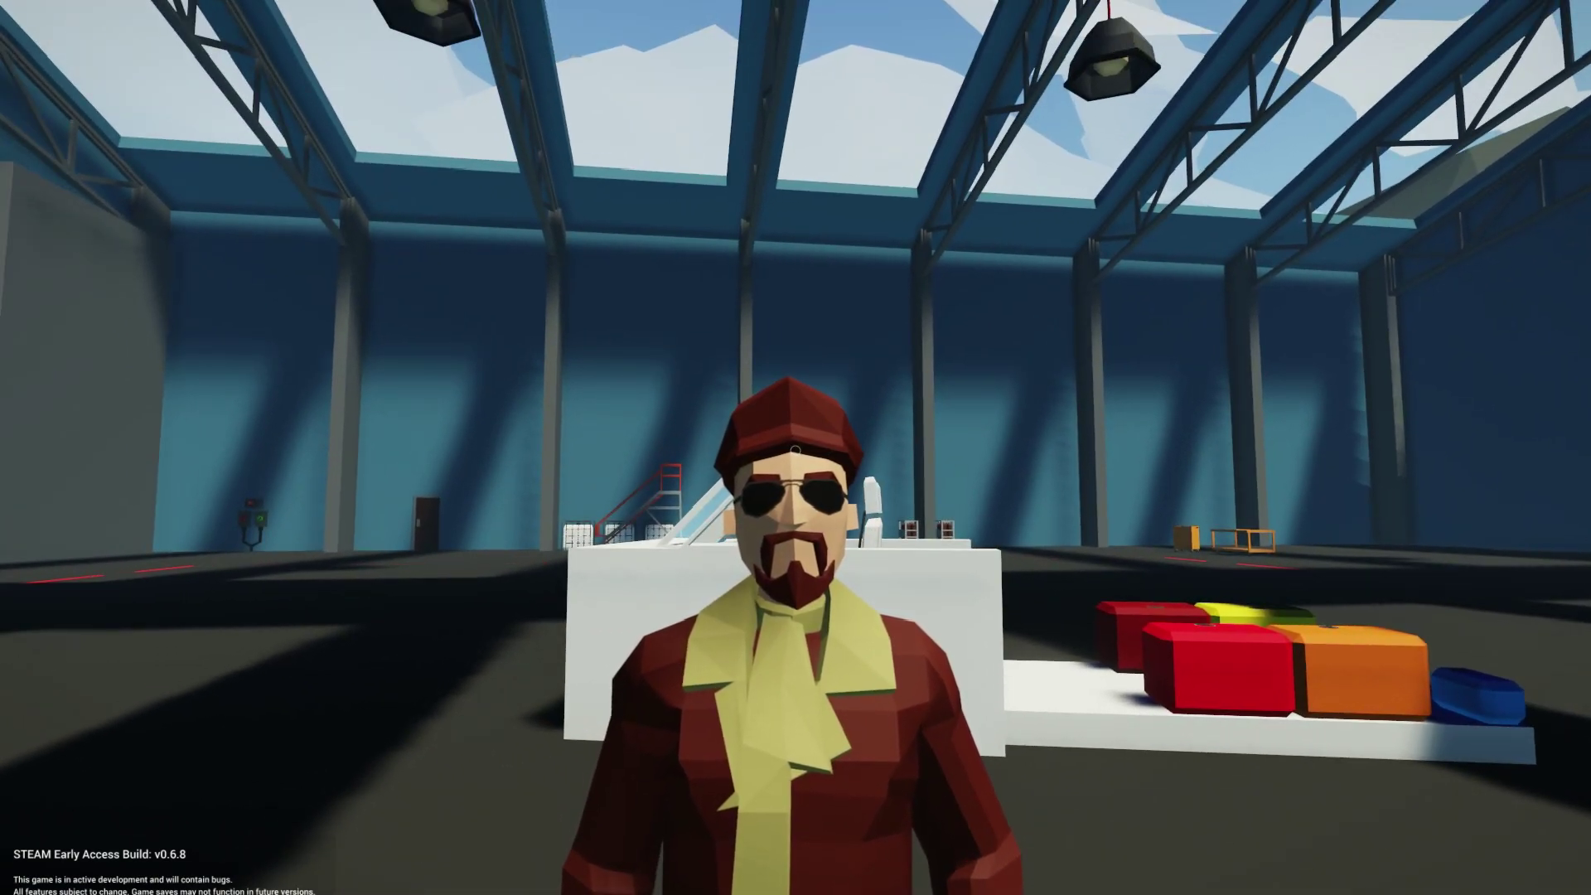
{"action": "key", "text": "w"}
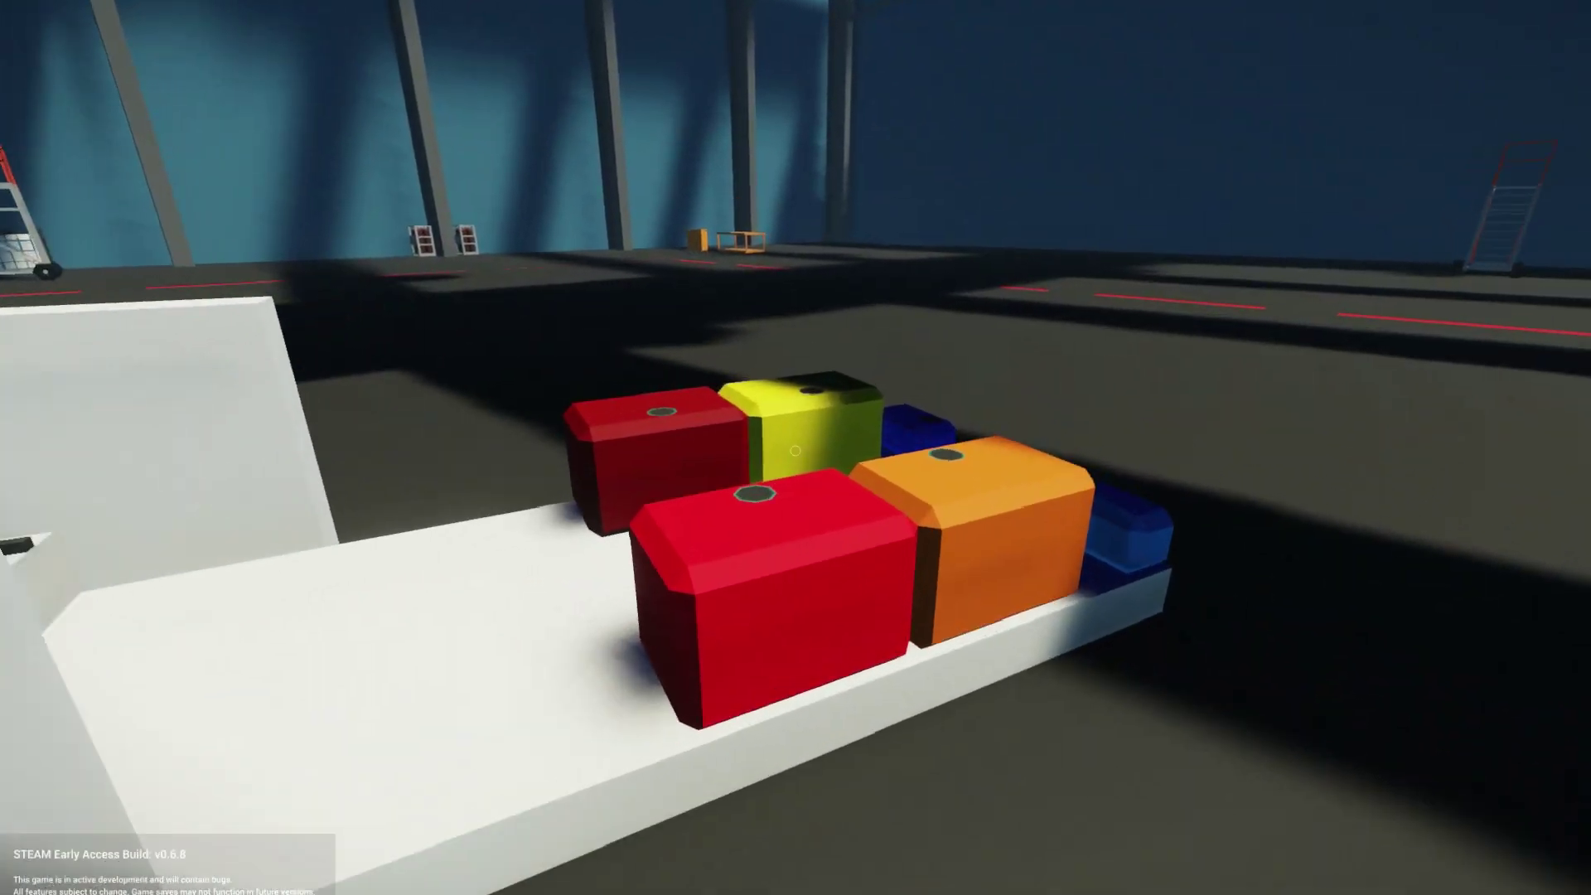
{"action": "key", "text": "space"}
{"action": "key", "text": "d"}
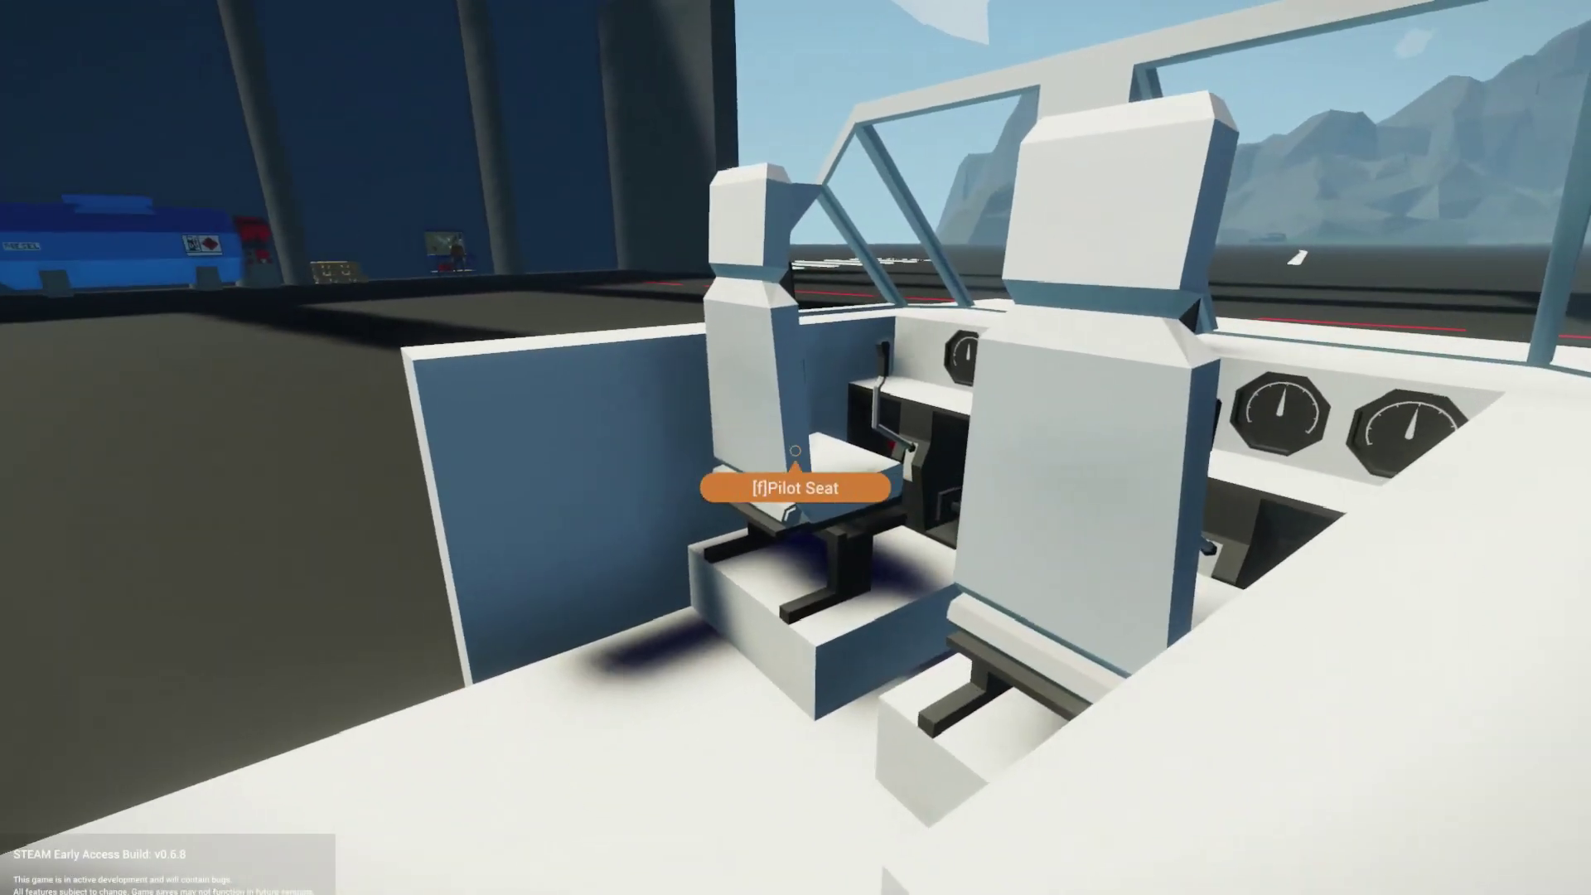
{"action": "key", "text": "space"}
{"action": "key", "text": "f"}
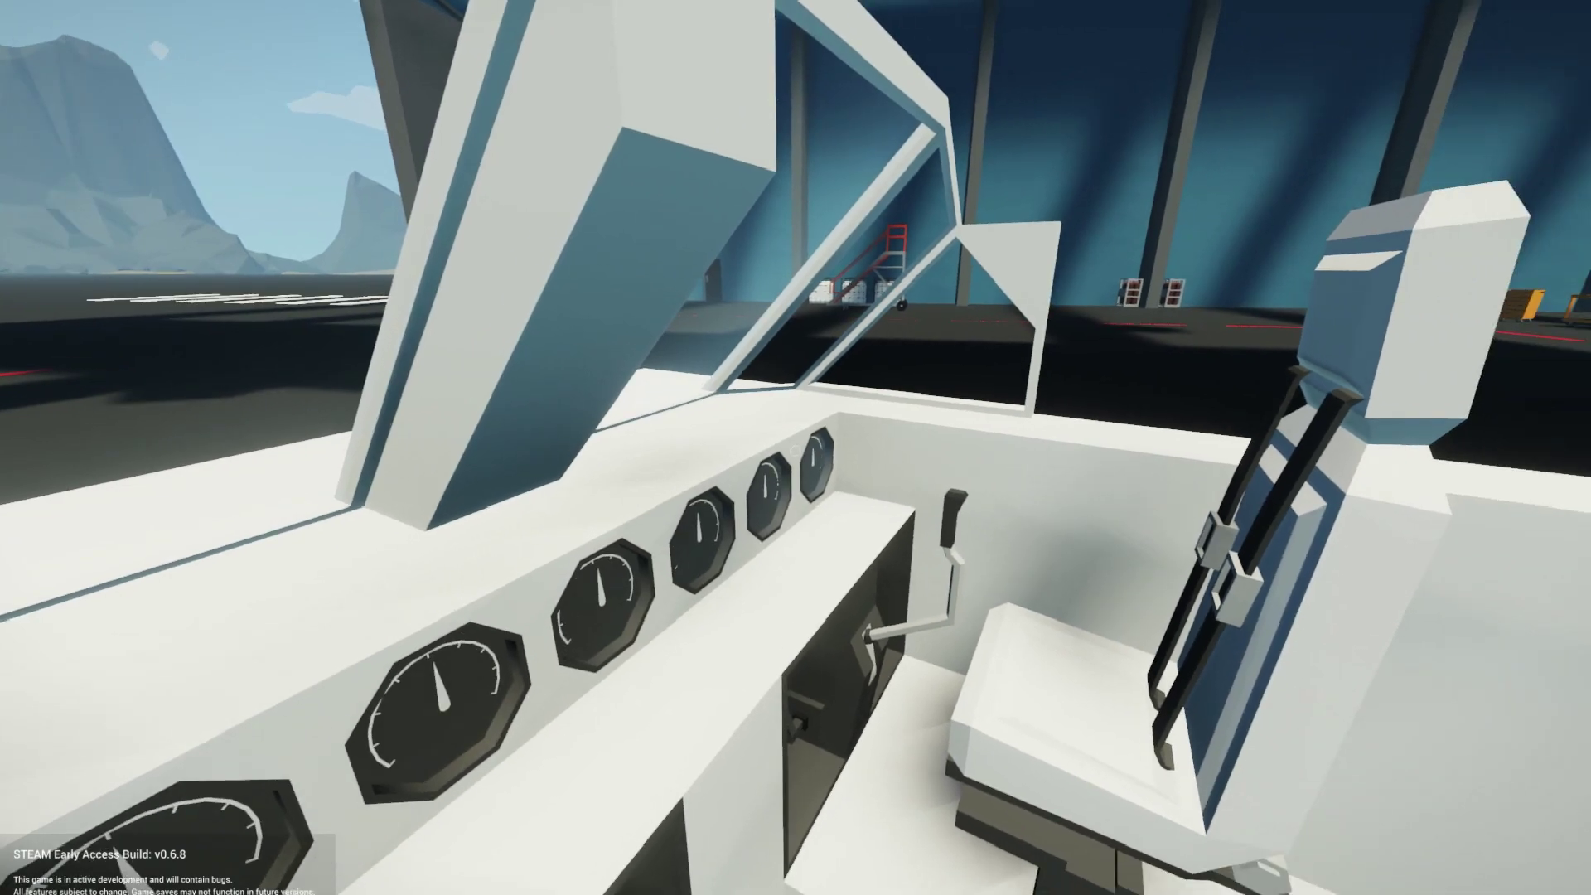
Examine the six dashboard gauges, the controls and the neighbouring seat from inside the cockpit
{"action": "key", "text": "d"}
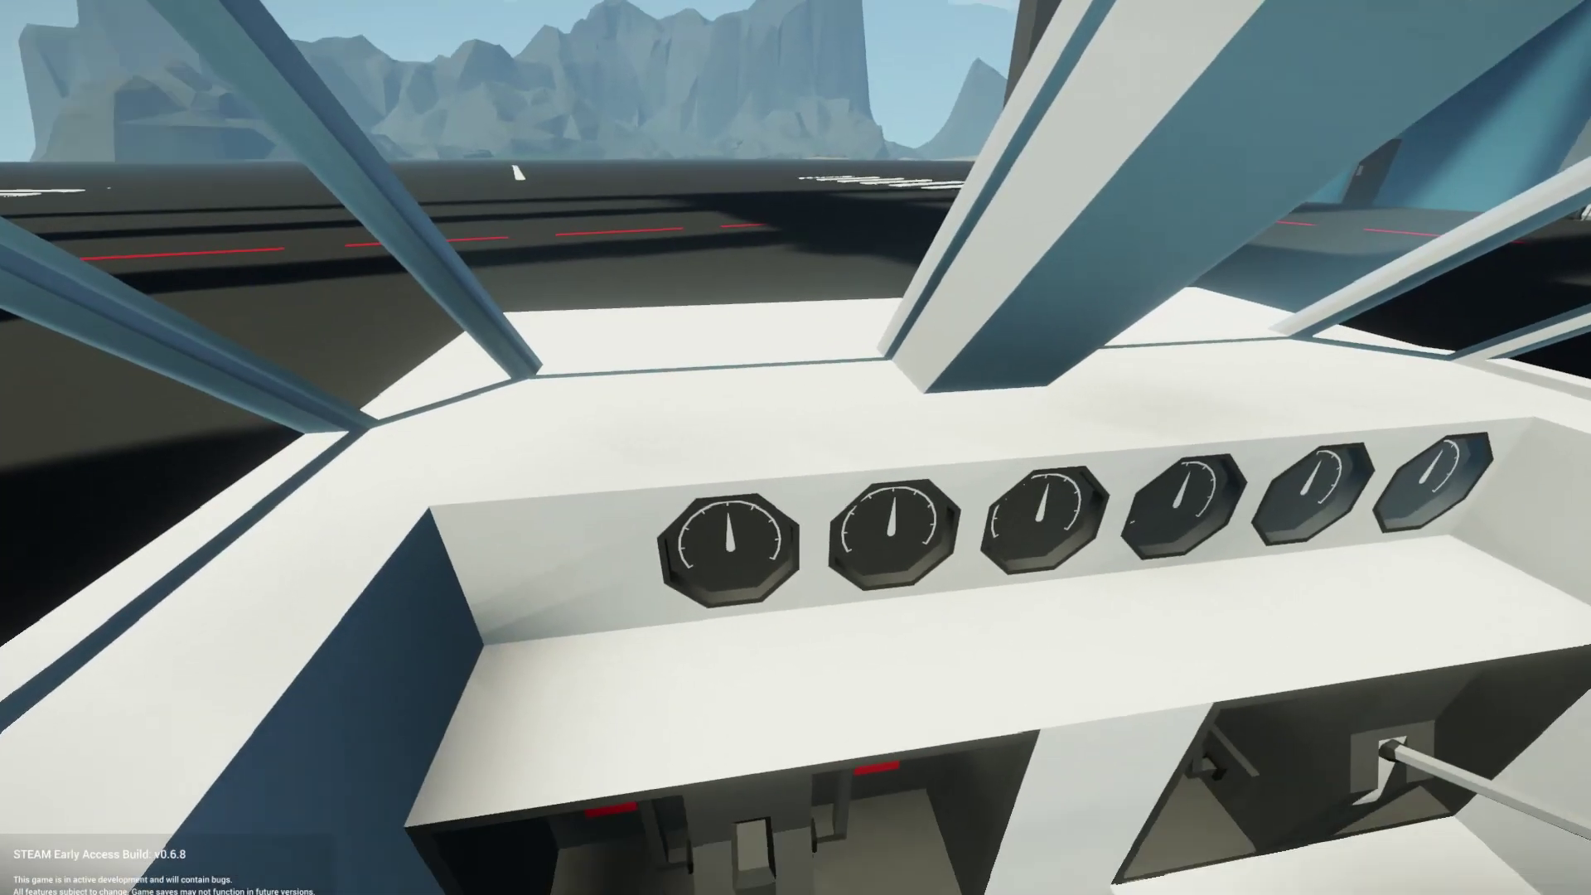
{"action": "key", "text": "f"}
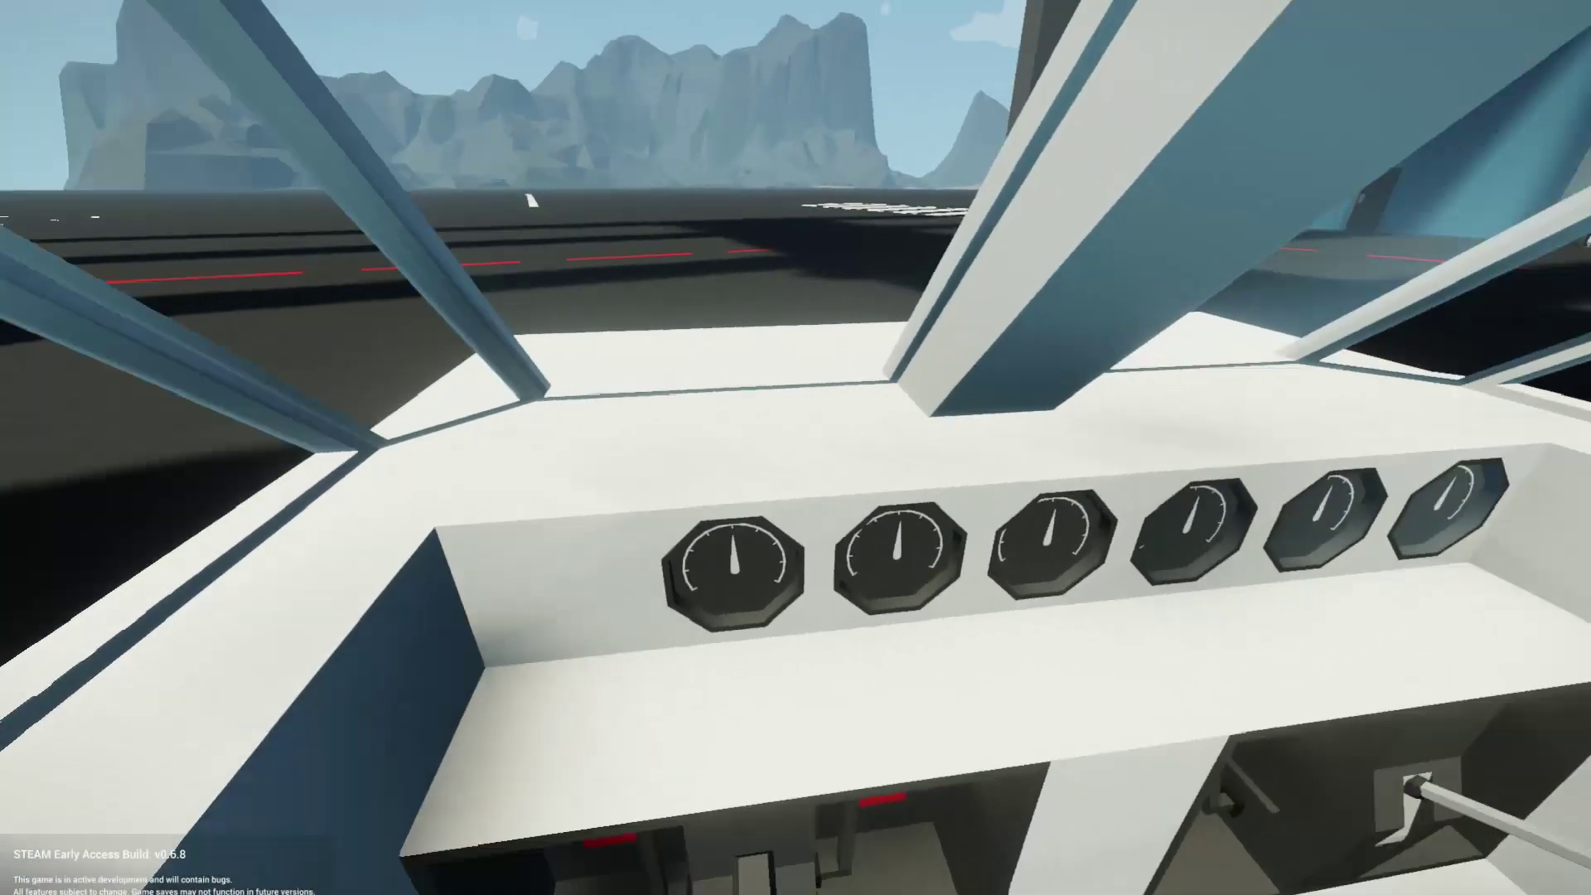
{"action": "key", "text": "f"}
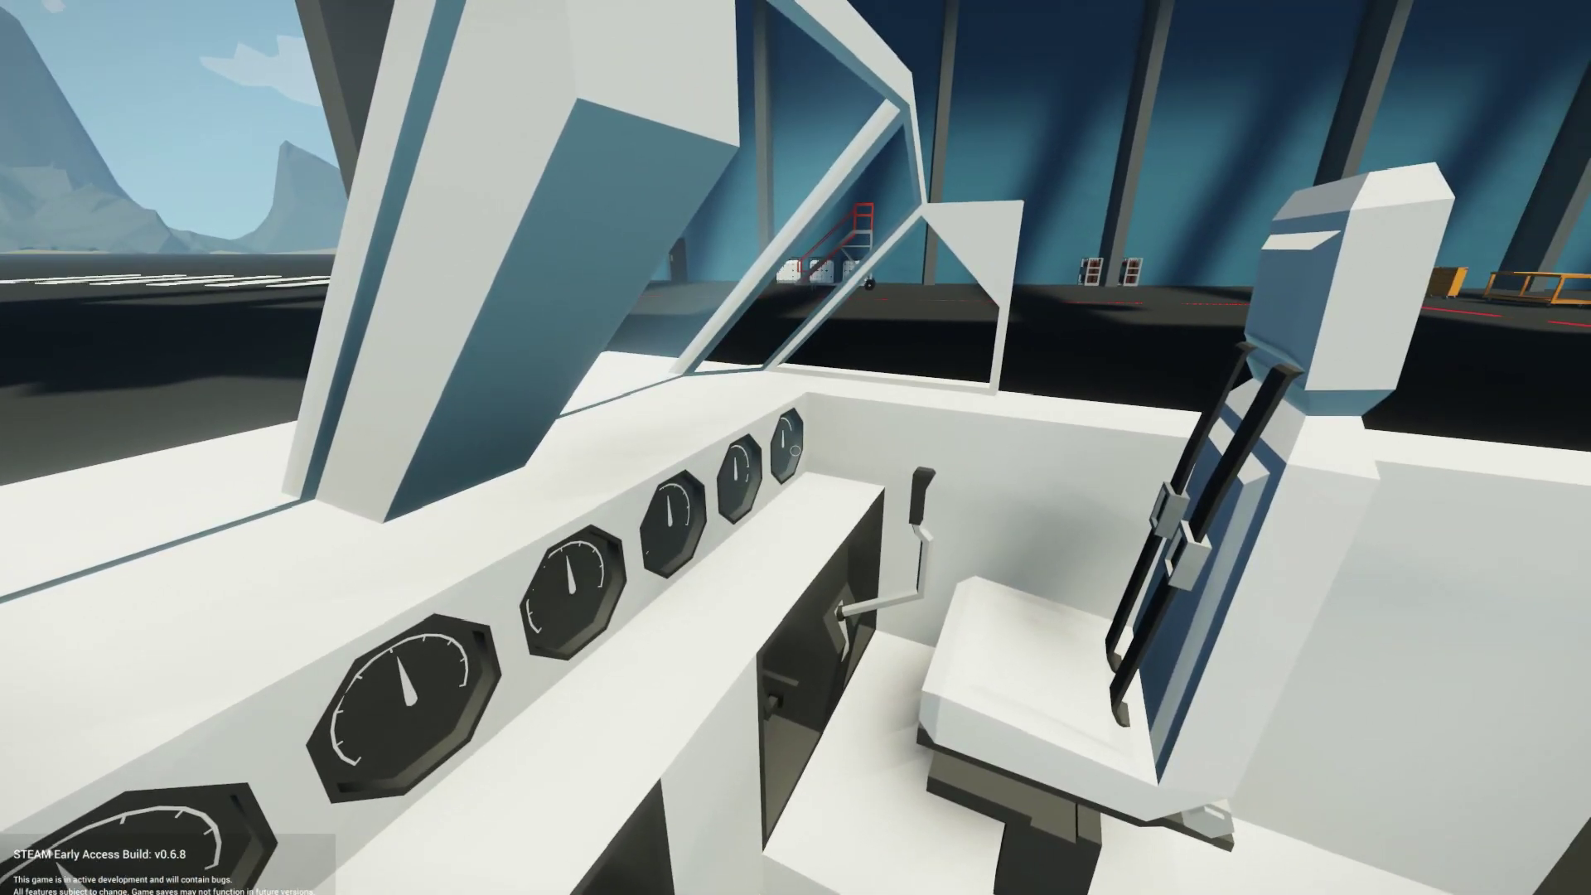
{"action": "key", "text": "f"}
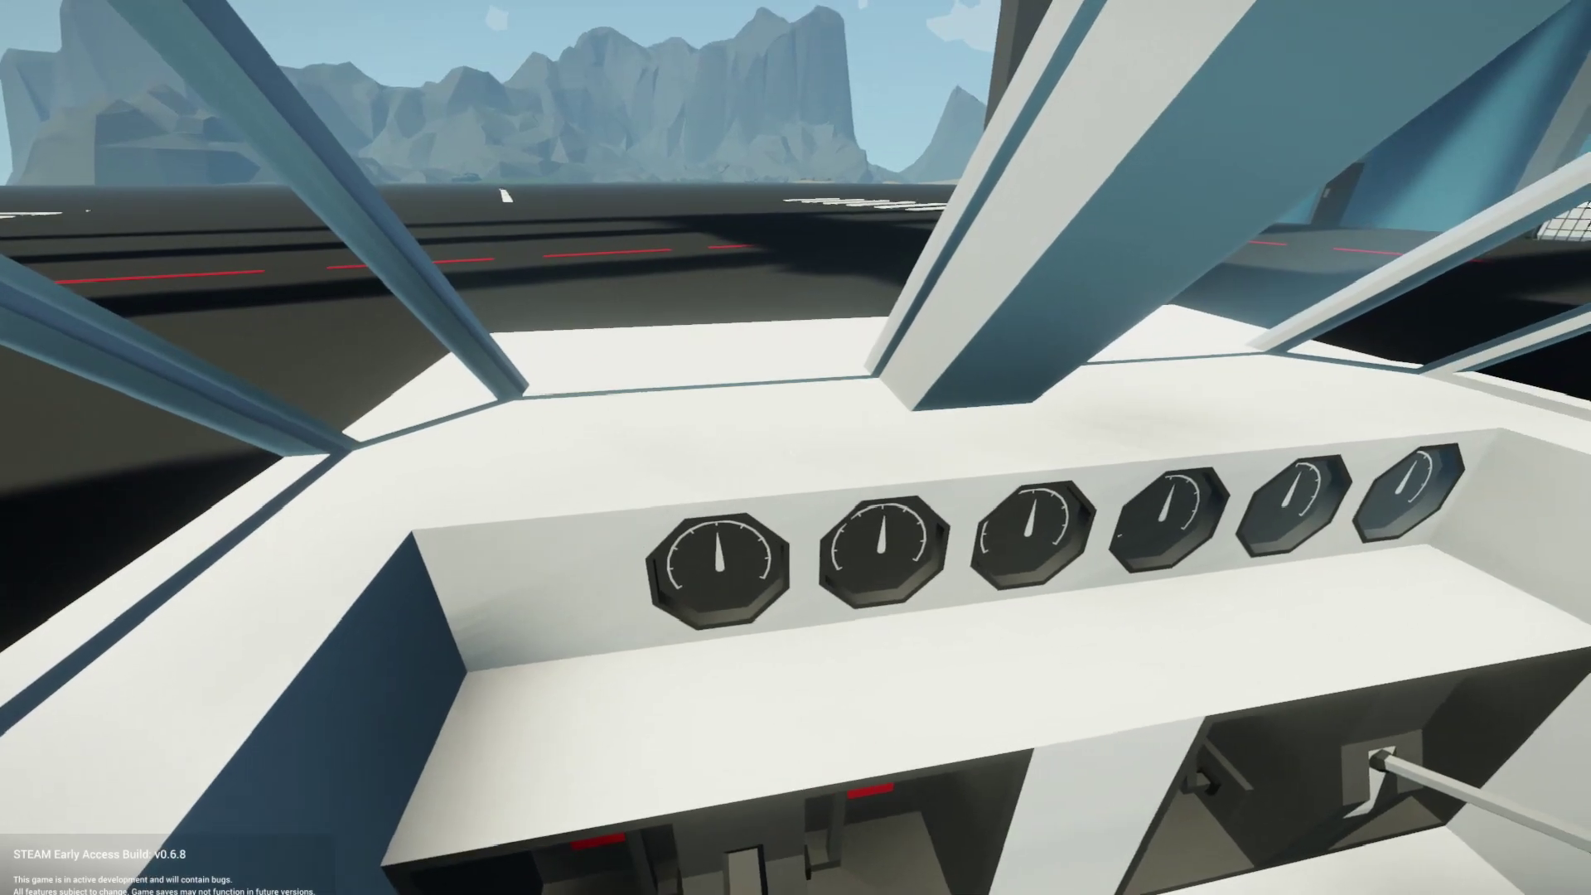
{"action": "key", "text": "f"}
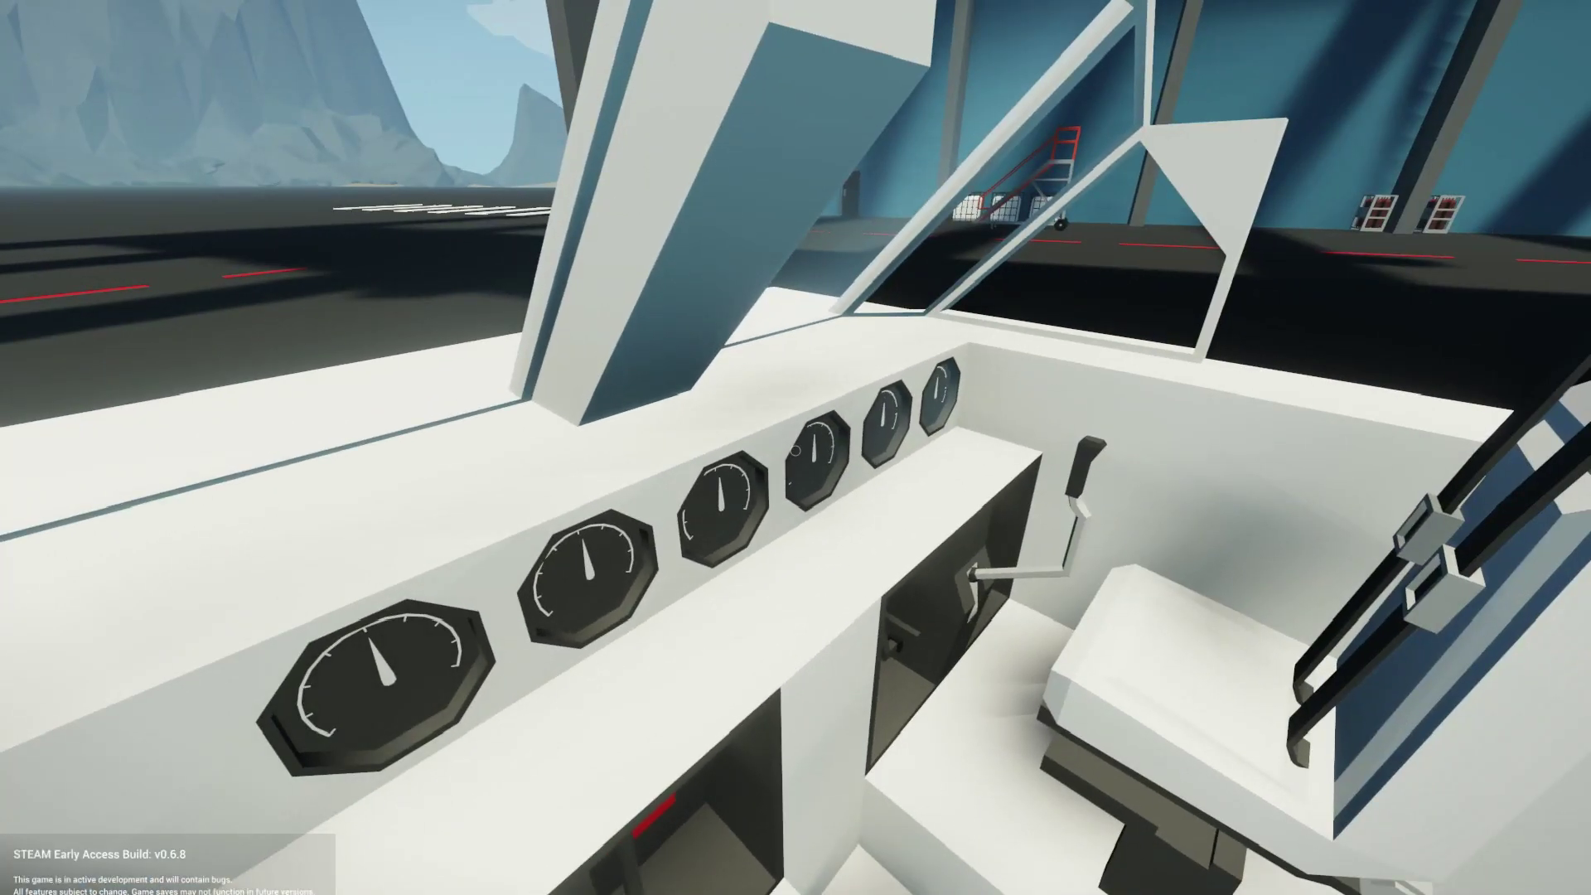
{"action": "key", "text": "f"}
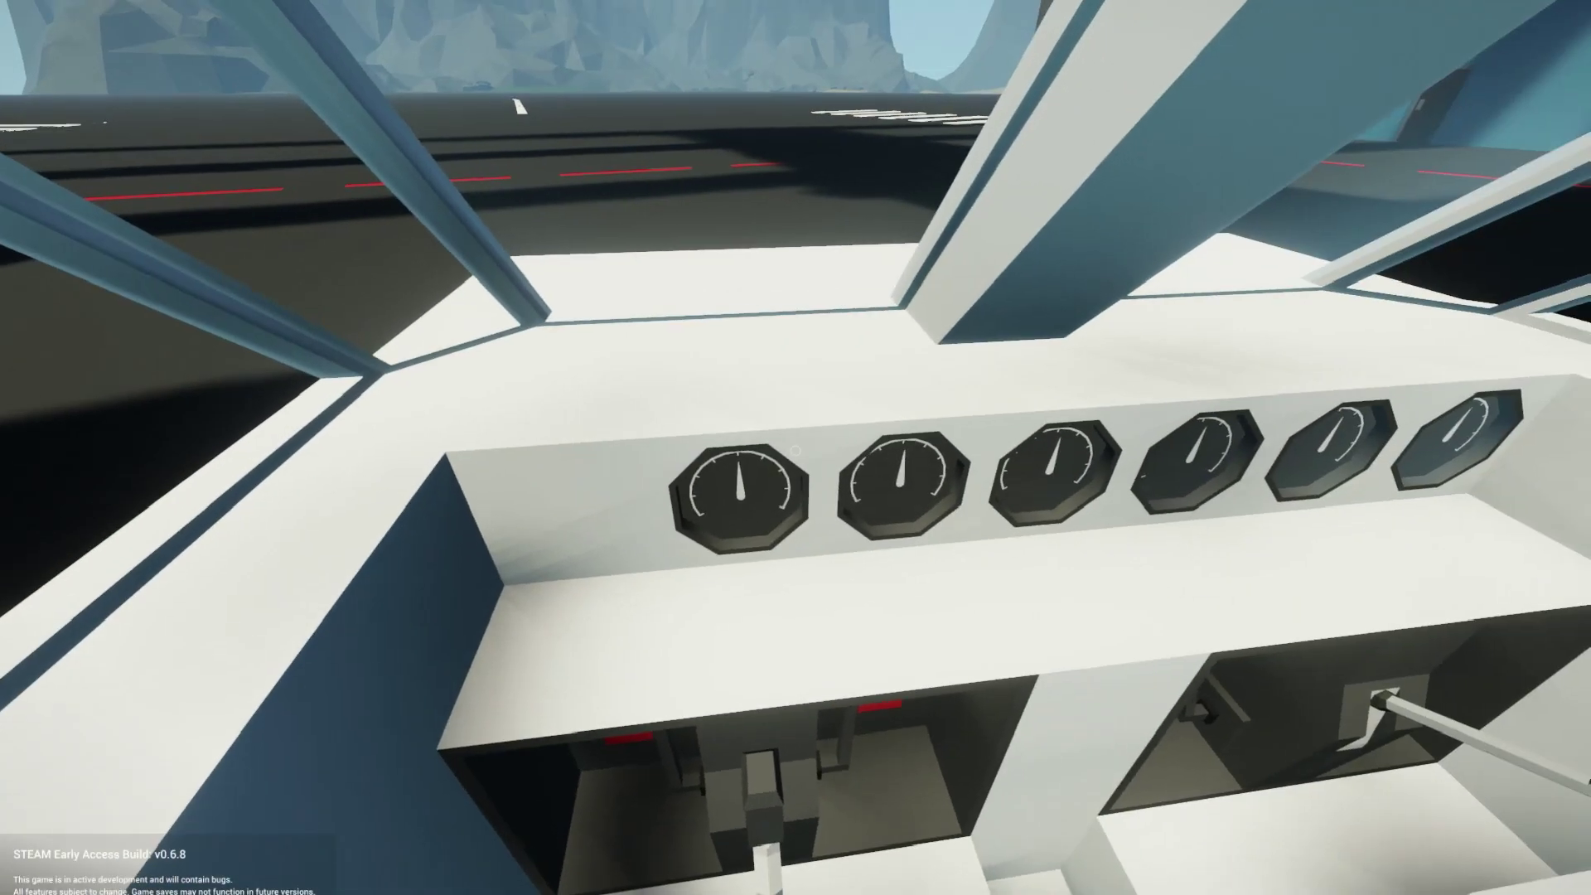
{"action": "key", "text": "f"}
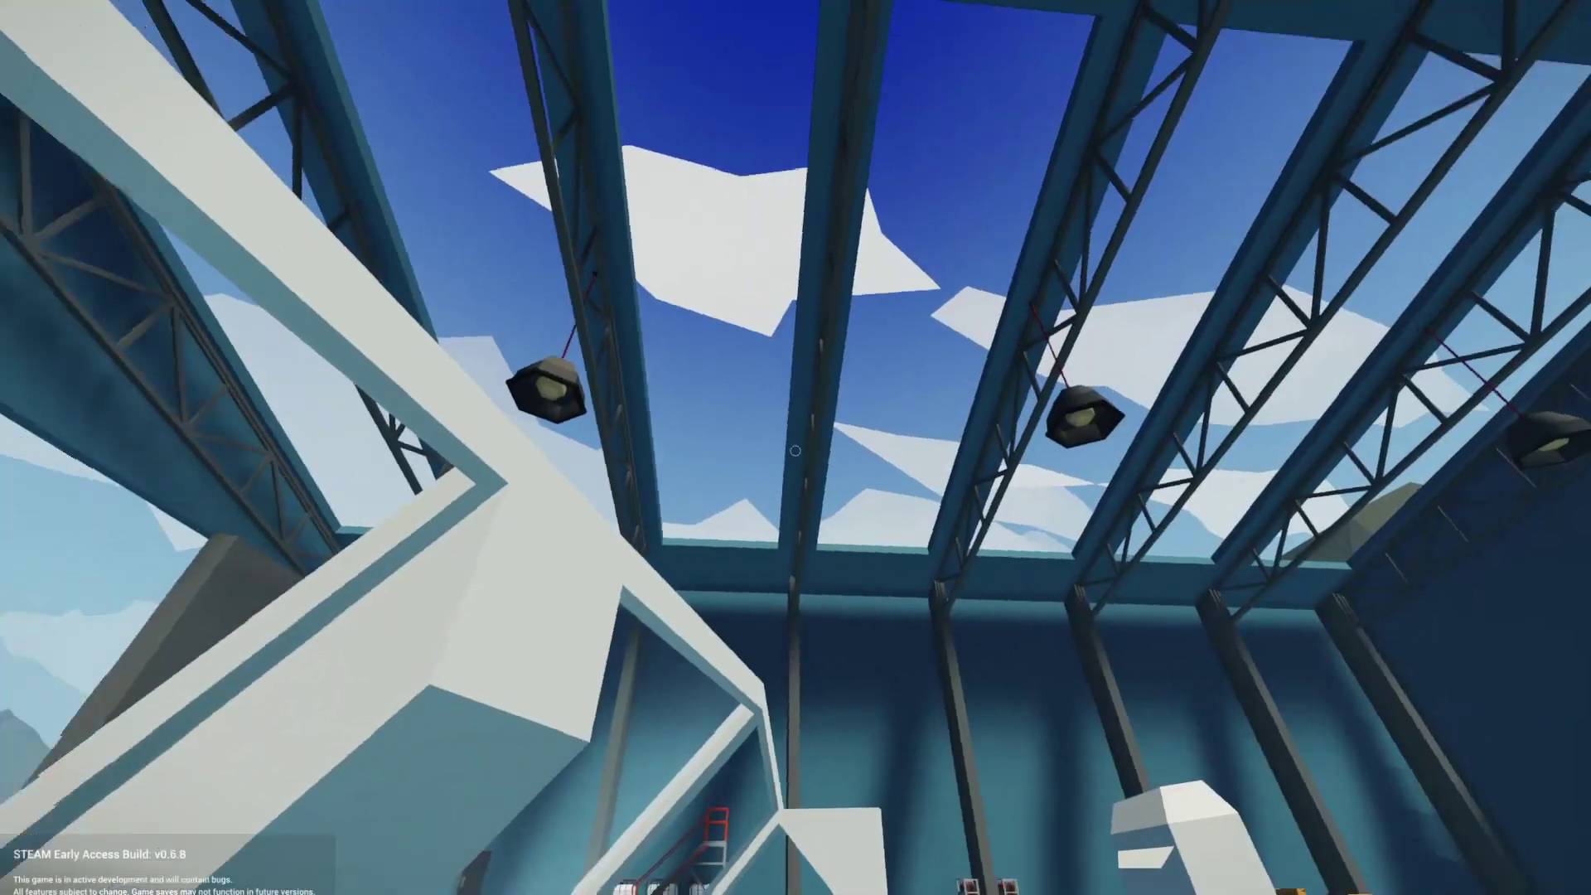
{"action": "key", "text": "f"}
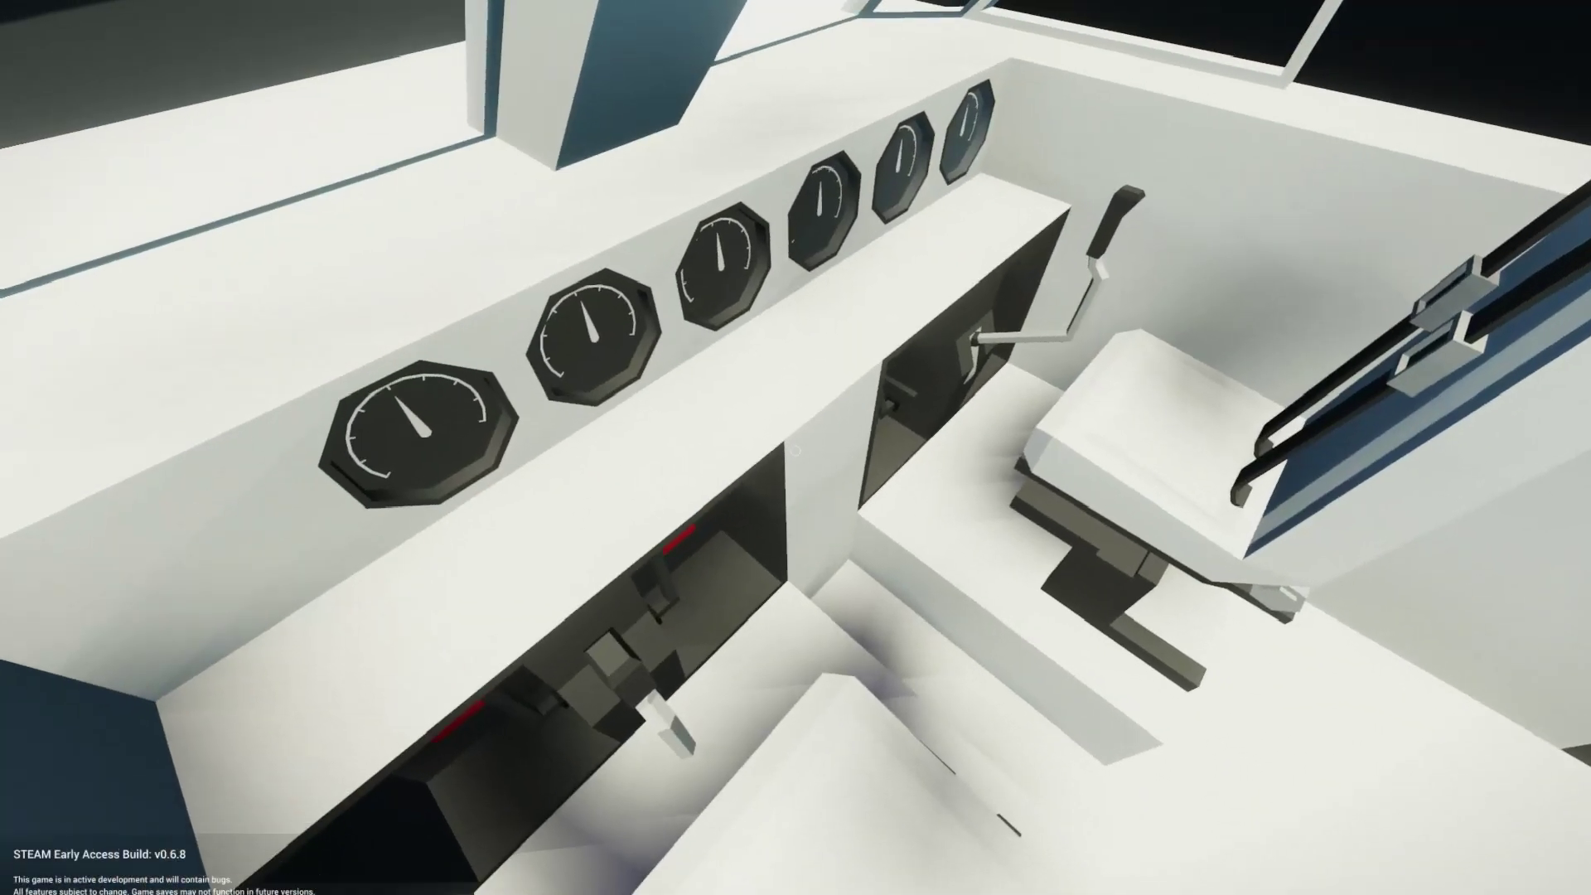
{"action": "key", "text": "f"}
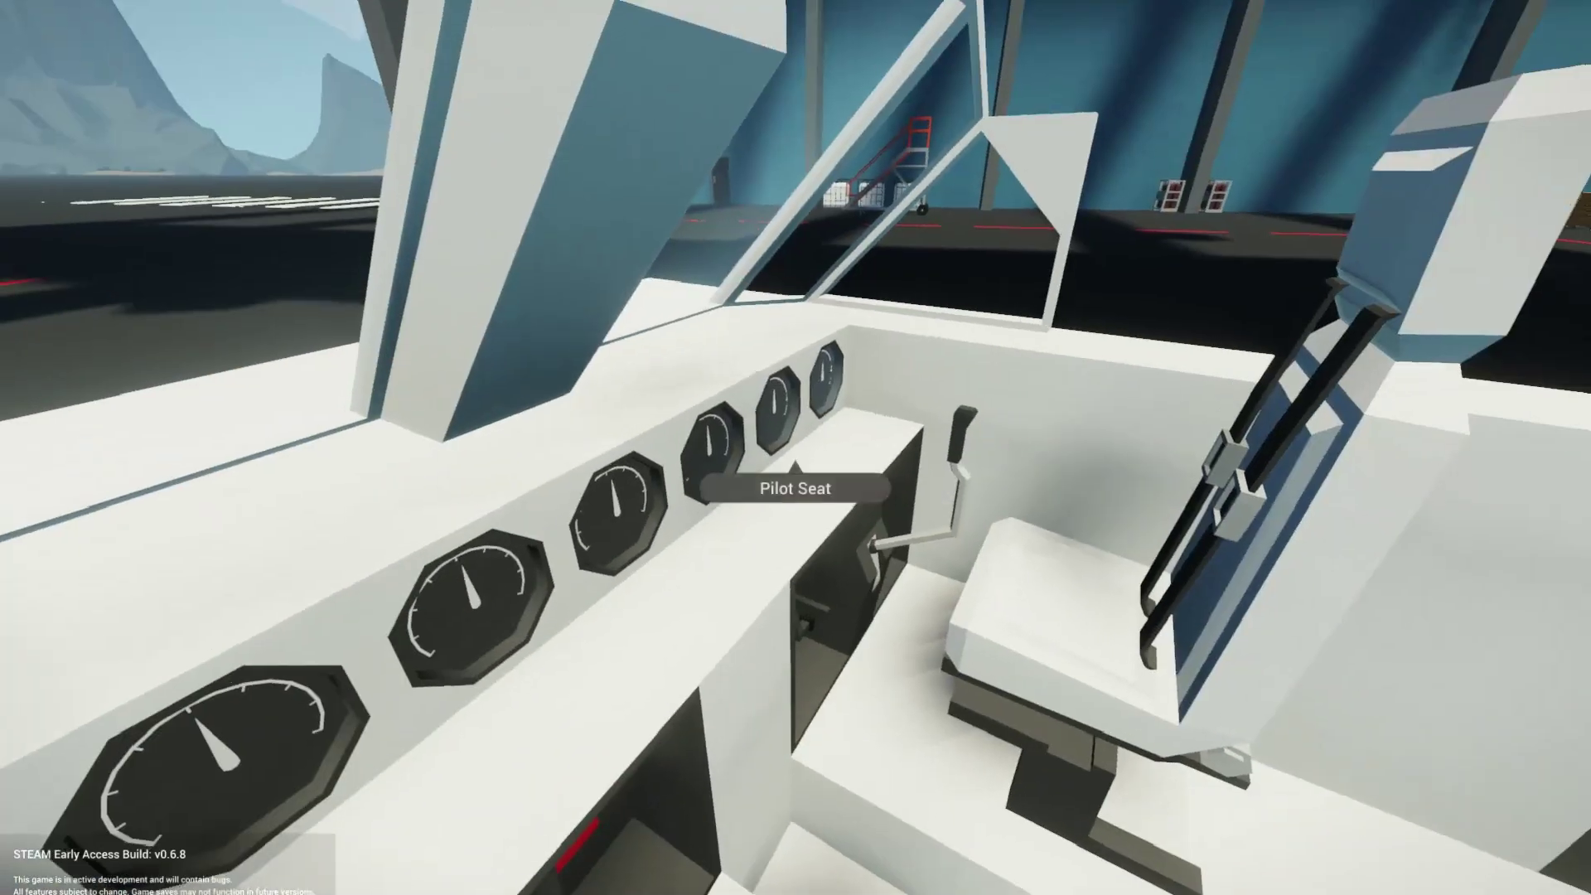
{"action": "key", "text": "f"}
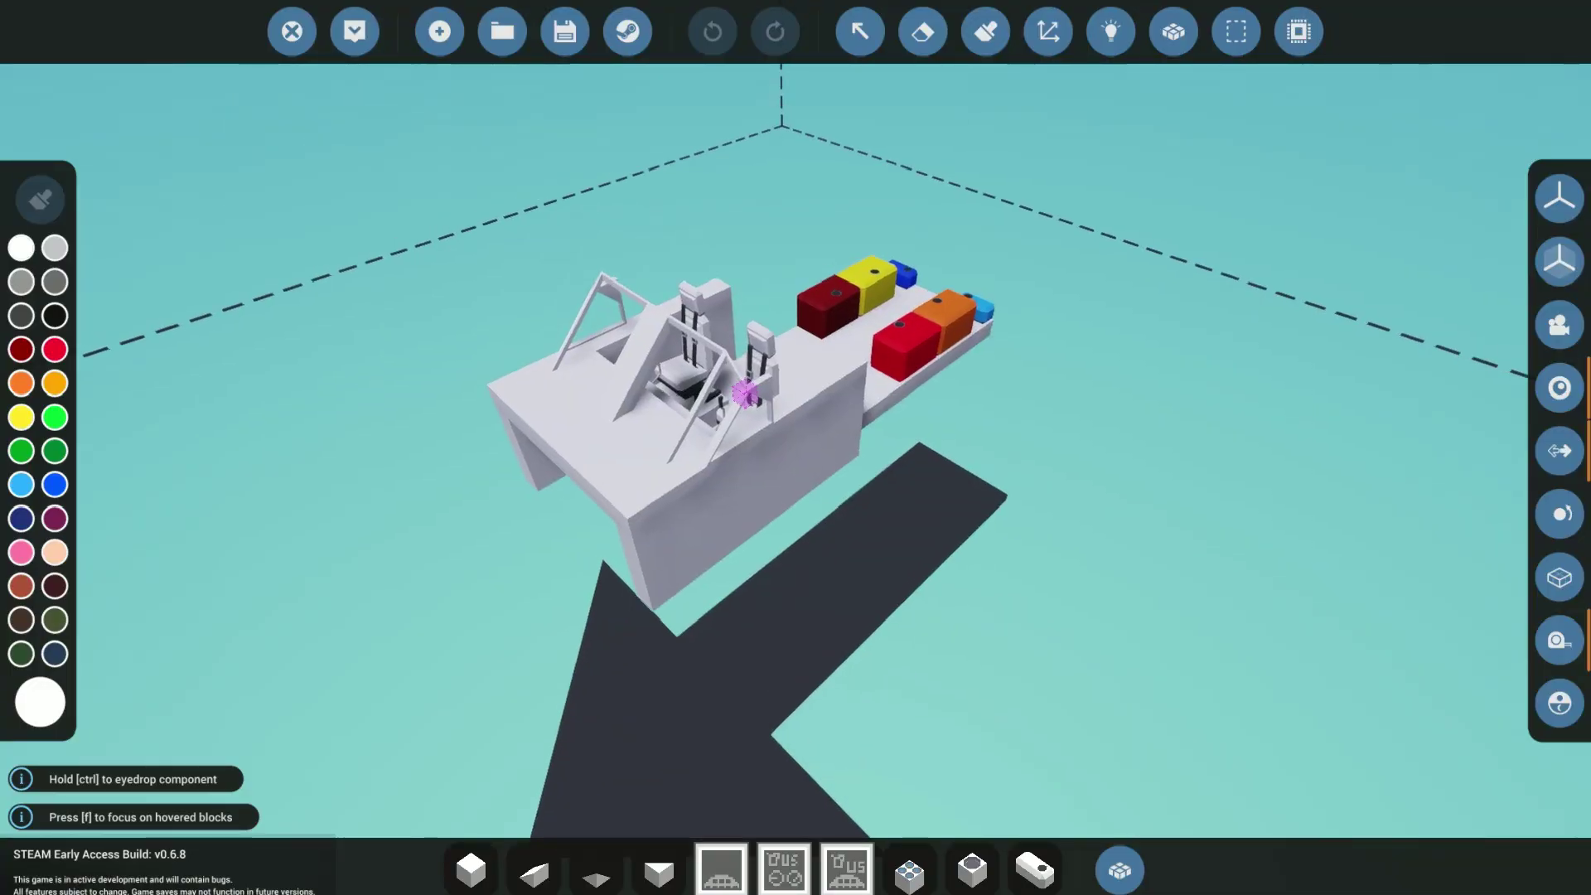
Examine the cockpit, both seats and the six coloured fuel tanks from several angles in the vehicle editor
{"action": "key", "text": "d"}
{"action": "right_click_drag", "start_coordinate": [796, 447], "coordinate": [489, 398]}
{"action": "key", "text": "w"}
{"action": "key", "text": "d"}
{"action": "right_click_drag", "start_coordinate": [816, 531], "coordinate": [672, 543]}
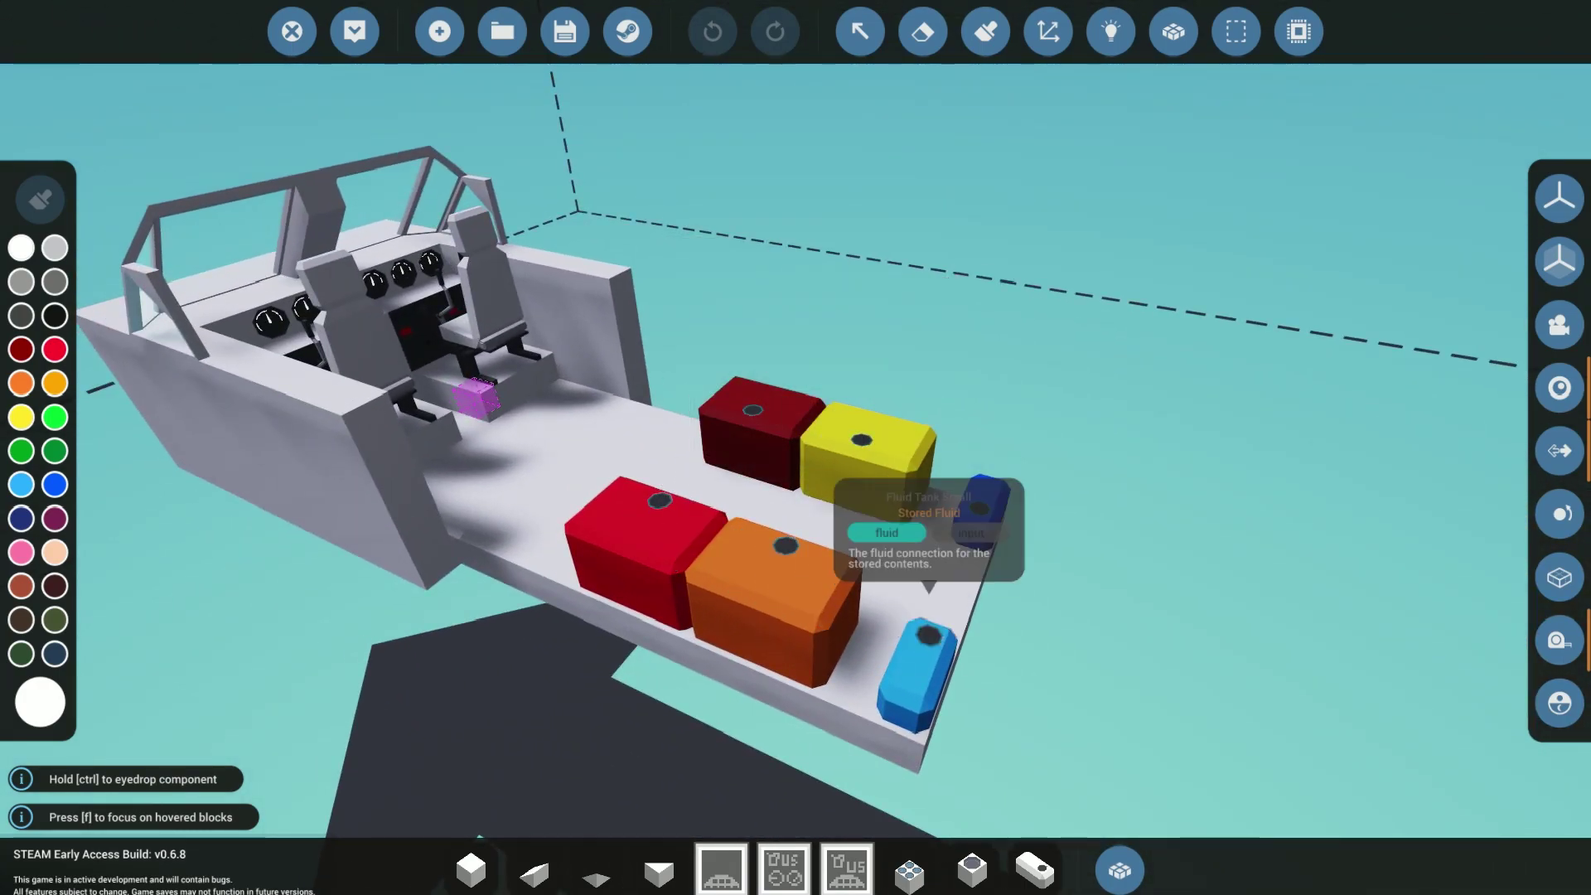
{"action": "right_click_drag", "start_coordinate": [929, 596], "coordinate": [837, 601]}
{"action": "right_click_drag", "start_coordinate": [622, 537], "coordinate": [920, 523]}
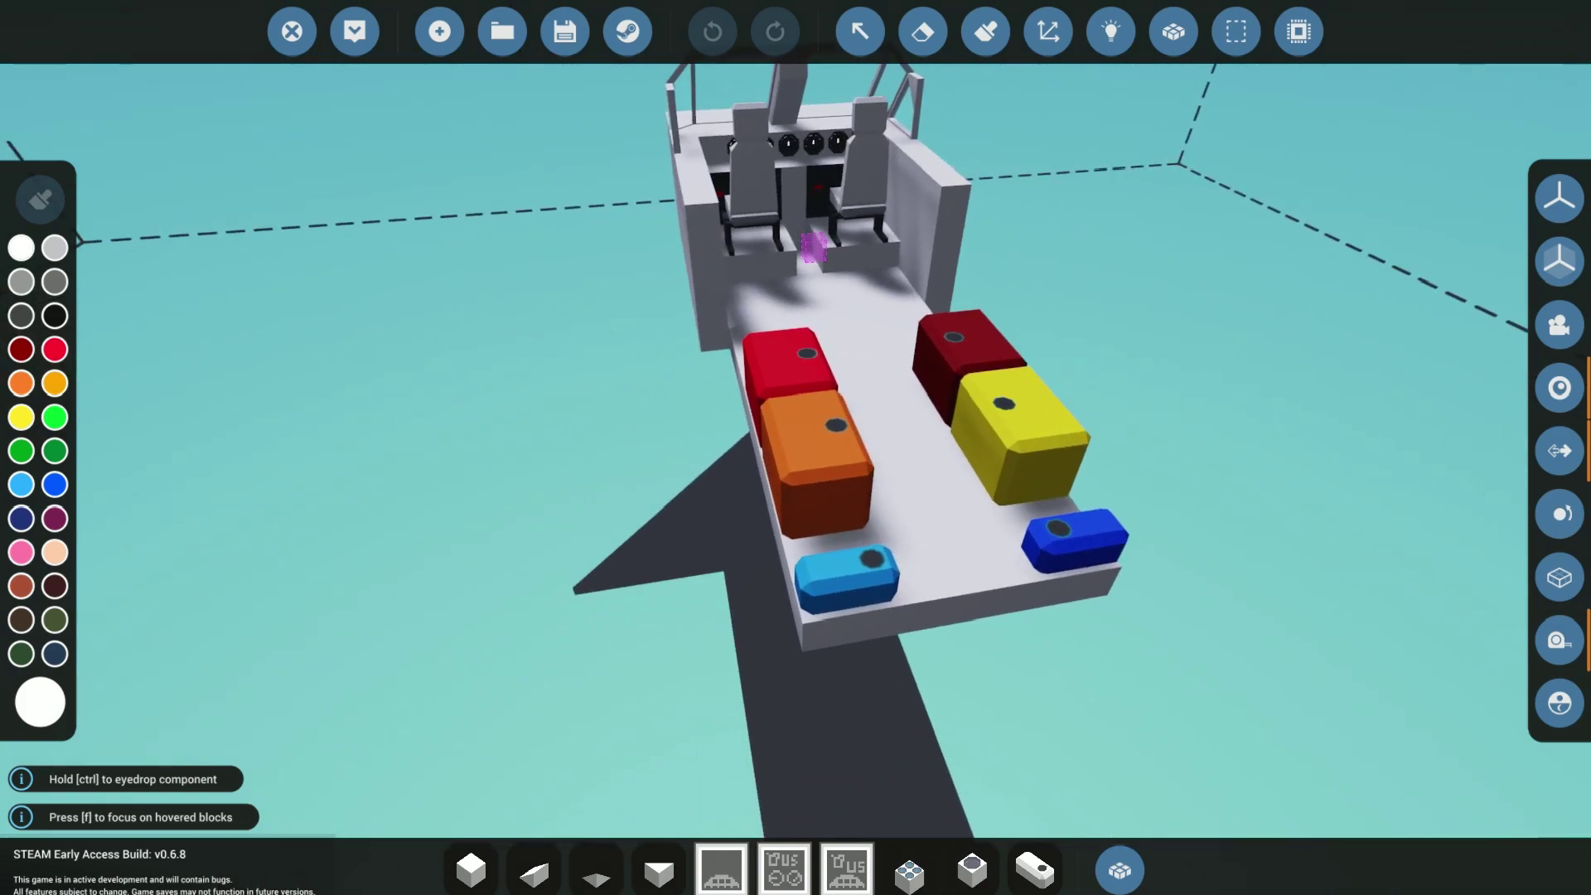
{"action": "right_click_drag", "start_coordinate": [961, 572], "coordinate": [978, 549]}
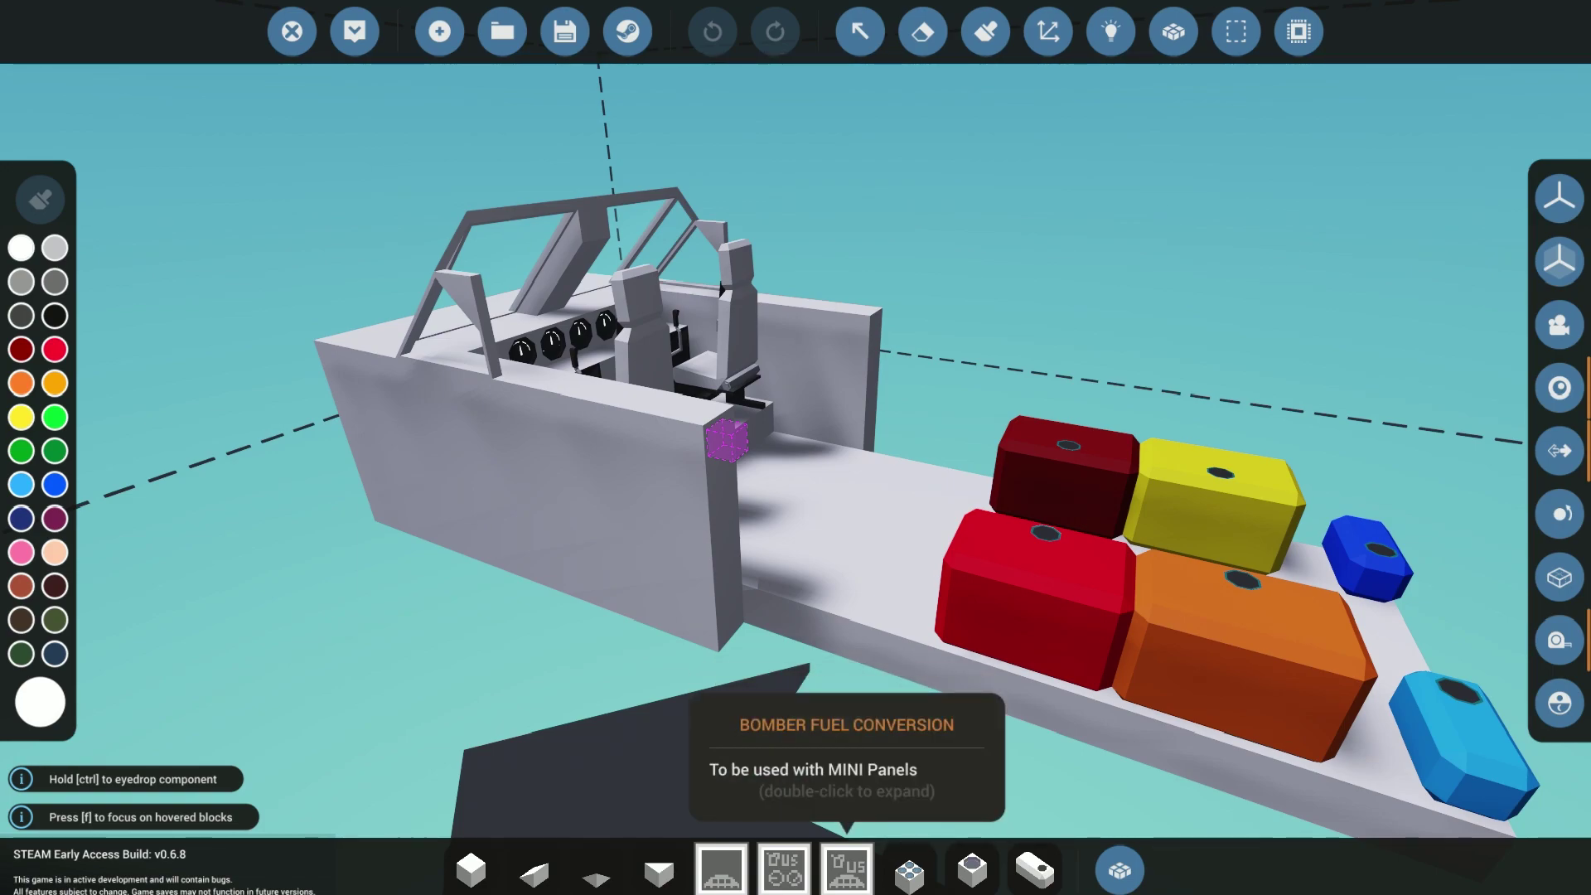
Place the Instrument Readouts (US) microcontroller on the outer face of the cockpit side wall
{"action": "left_click", "coordinate": [785, 870]}
{"action": "key", "text": "a"}
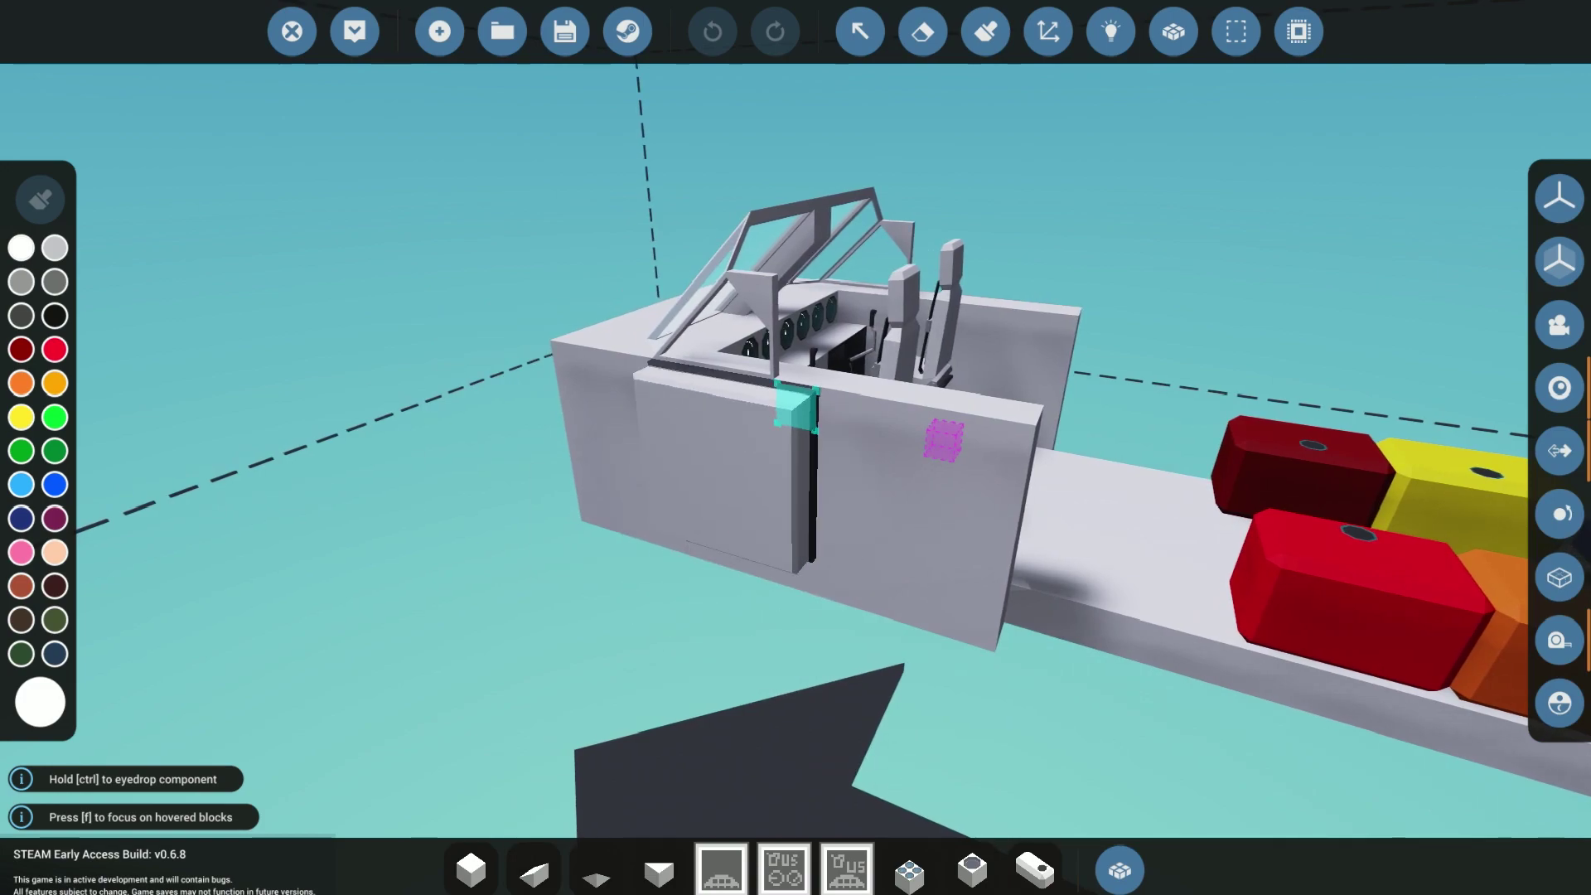
{"action": "left_click", "coordinate": [769, 411]}
Wire the contents of the two red tanks to Instrument Readouts (US) inputs and an output to a cockpit dial
{"action": "left_click", "coordinate": [1111, 31]}
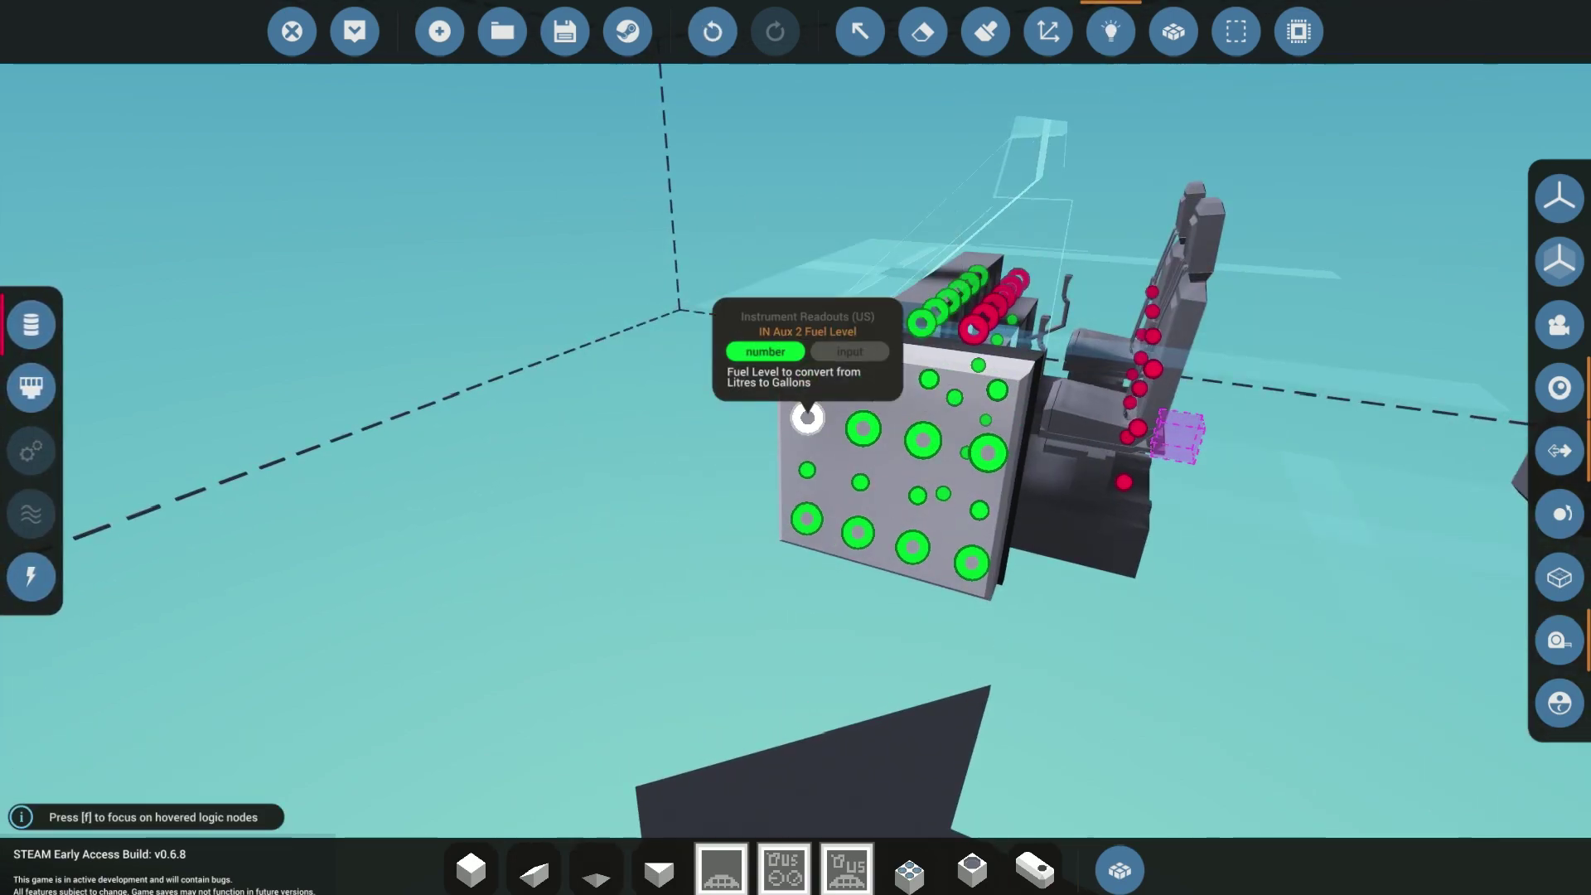
{"action": "right_click_drag", "start_coordinate": [1089, 431], "coordinate": [1177, 431]}
{"action": "key", "text": "d"}
{"action": "left_click_drag", "start_coordinate": [1303, 386], "coordinate": [653, 448]}
{"action": "left_click_drag", "start_coordinate": [1432, 463], "coordinate": [653, 448]}
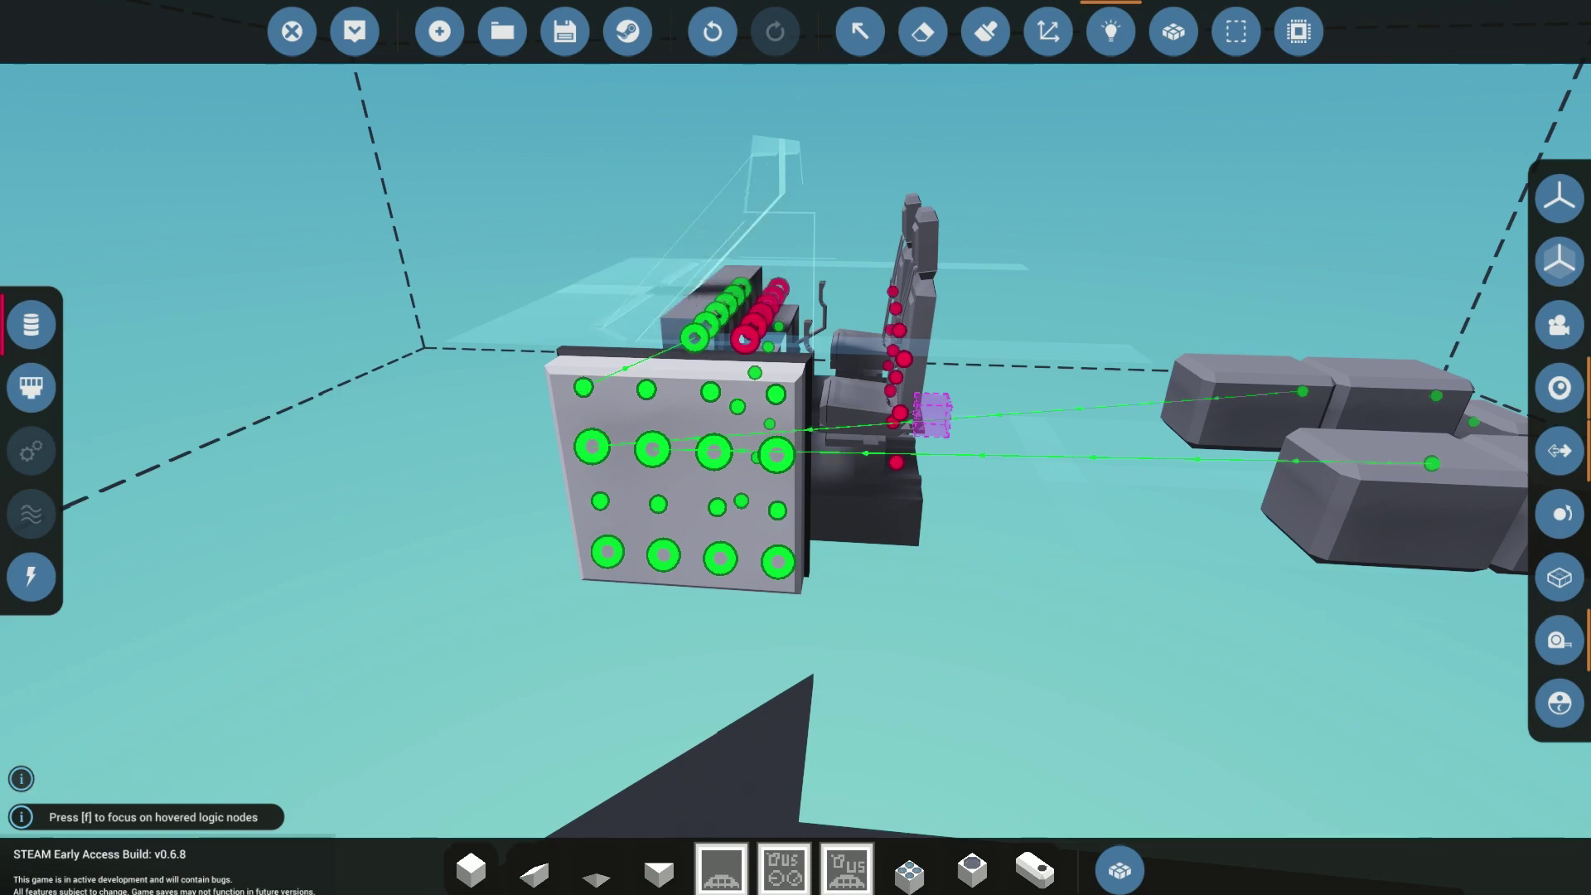
{"action": "left_click_drag", "start_coordinate": [647, 390], "coordinate": [725, 305]}
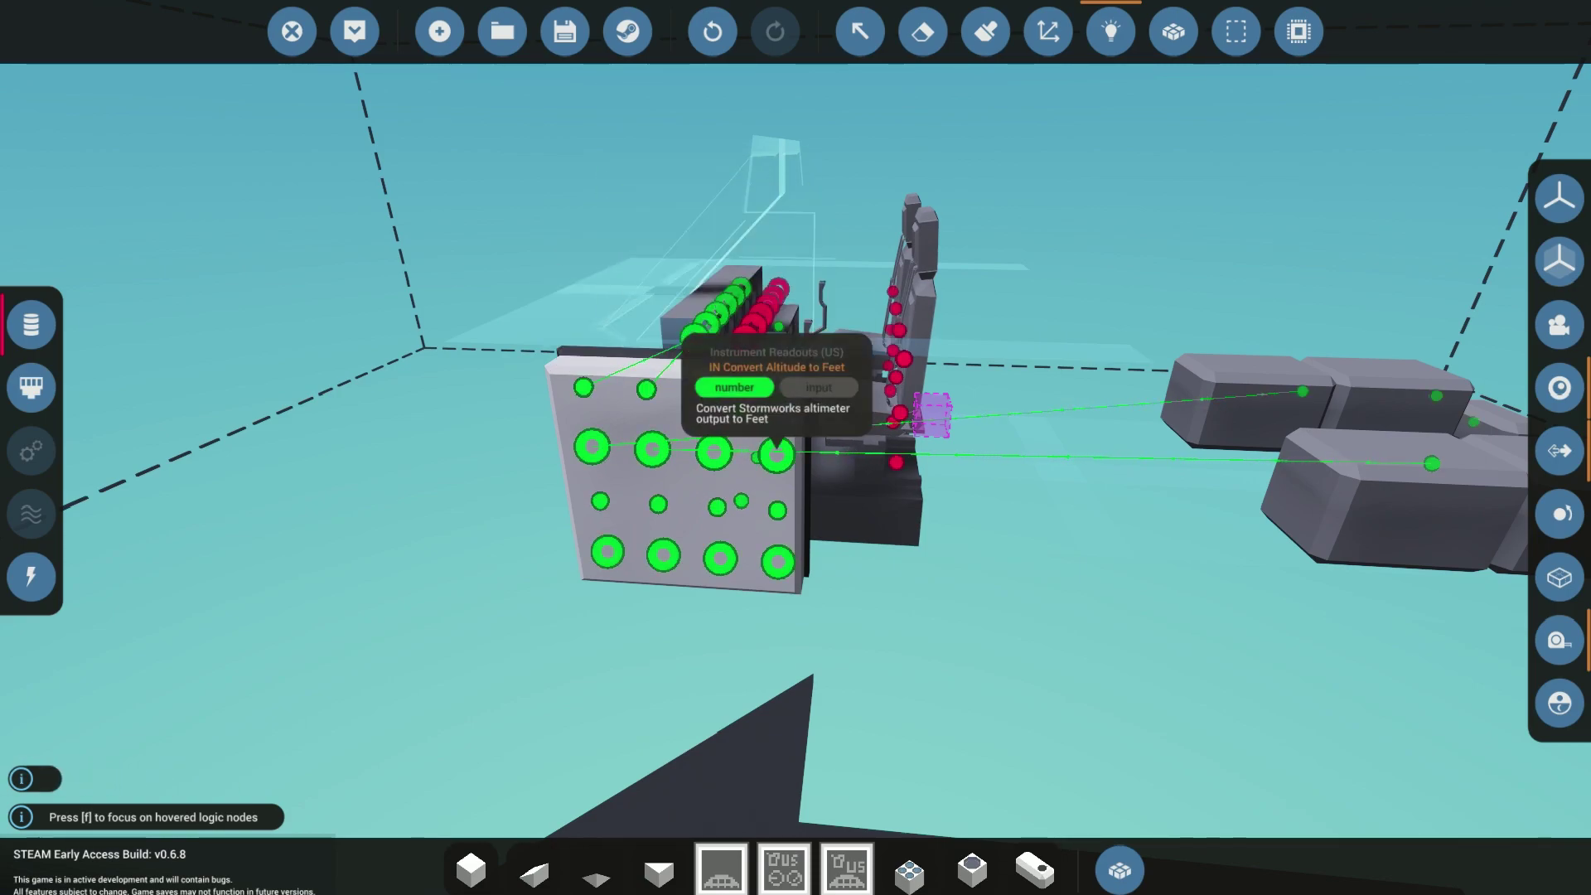
Check the Instrument Readouts (US) microcontroller for exposed properties
{"action": "key", "text": "d"}
{"action": "key", "text": "d"}
{"action": "right_click_drag", "start_coordinate": [961, 447], "coordinate": [796, 415]}
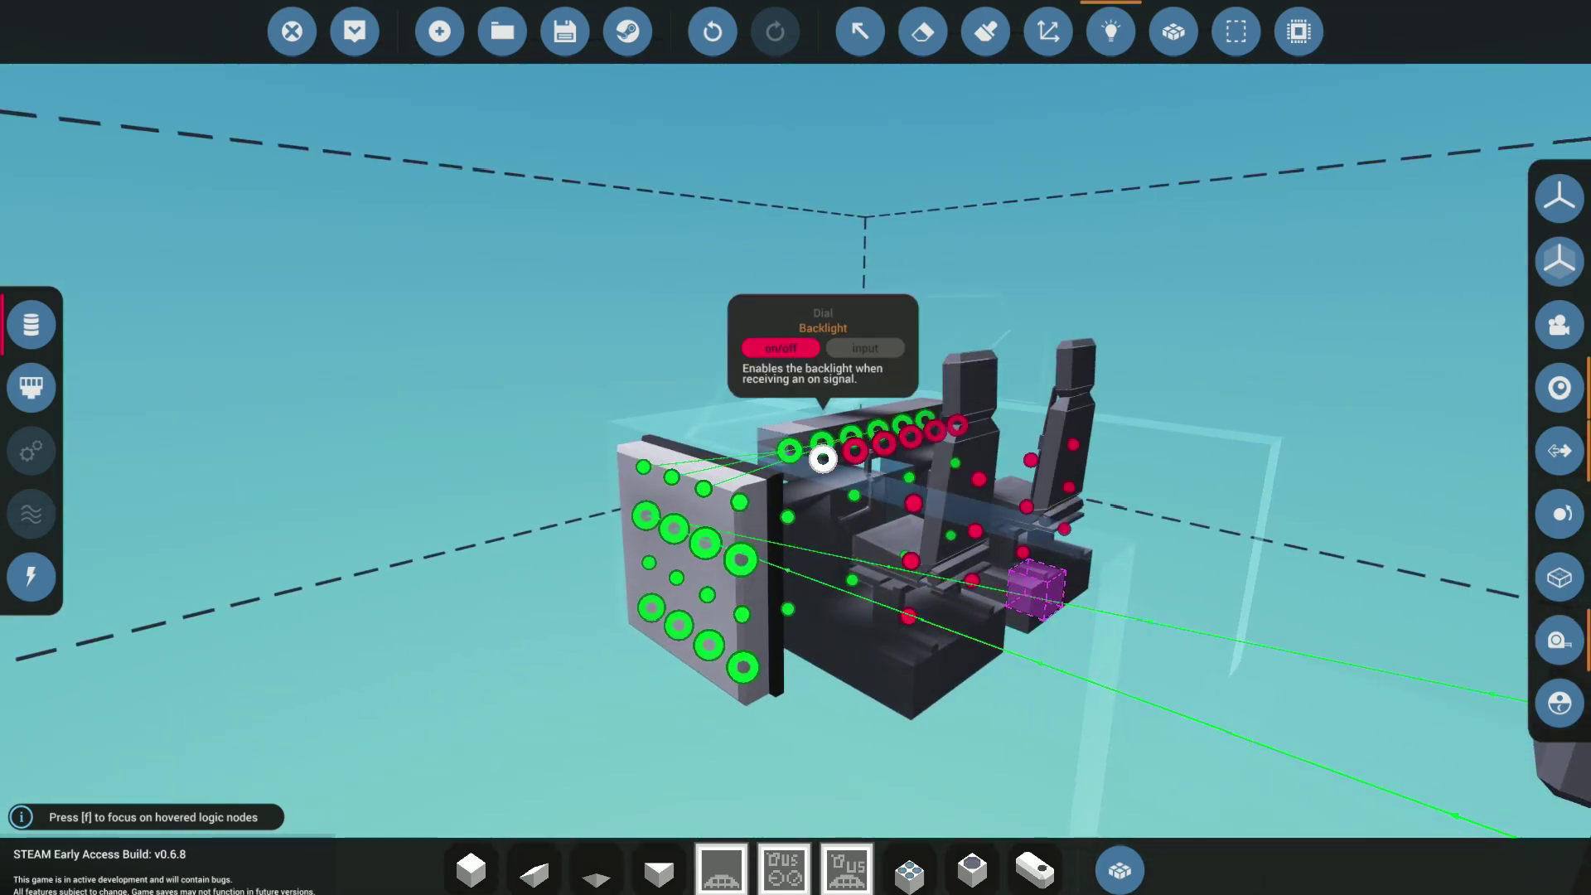
{"action": "left_click", "coordinate": [861, 32]}
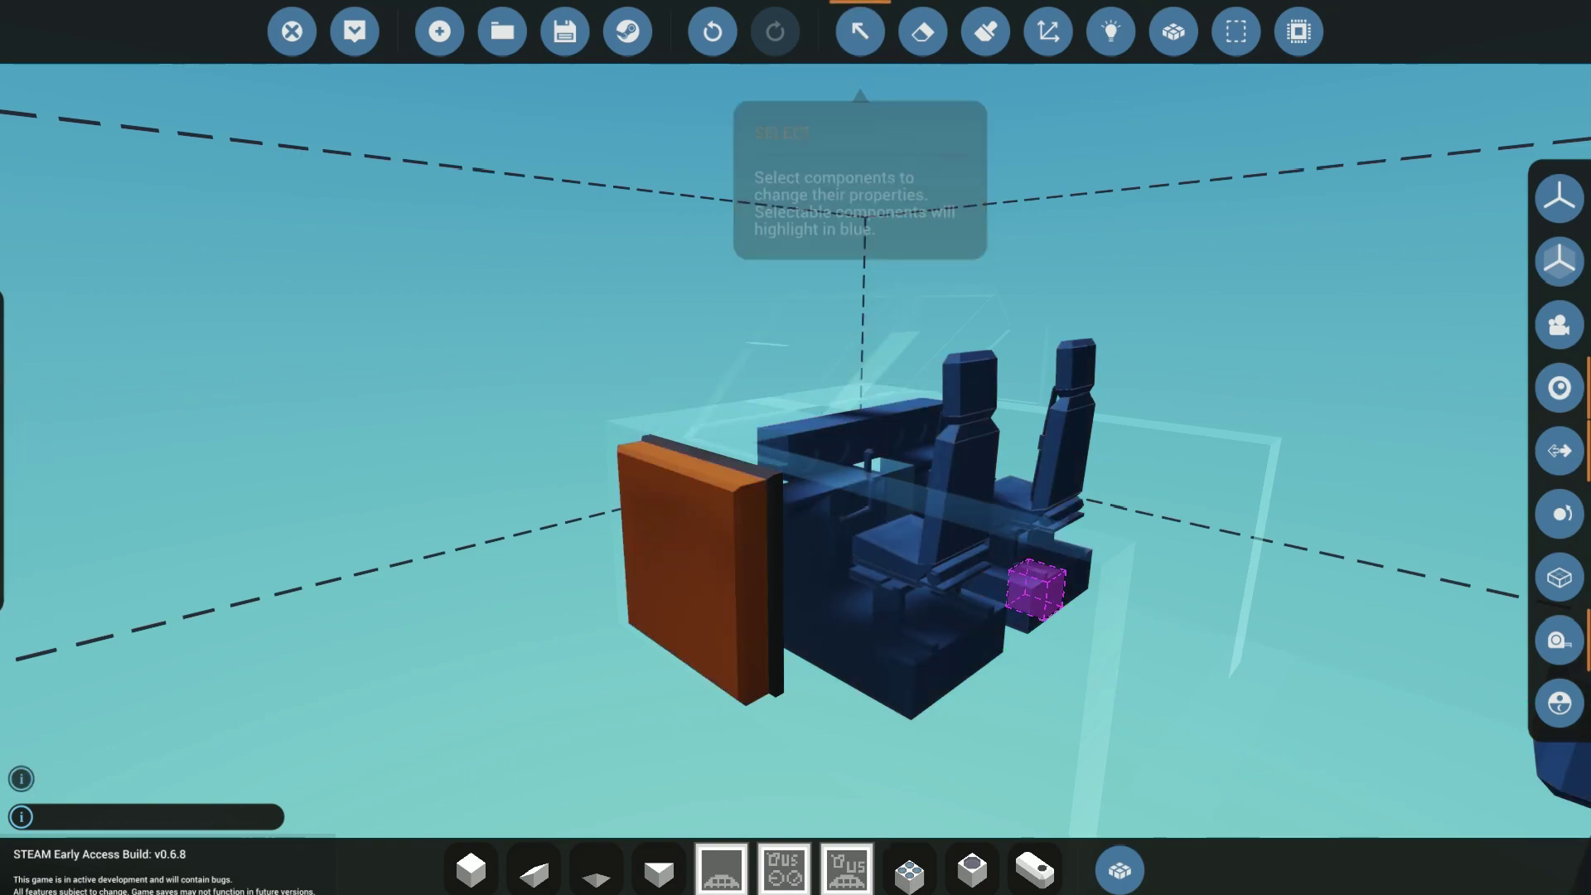
{"action": "left_click", "coordinate": [695, 564]}
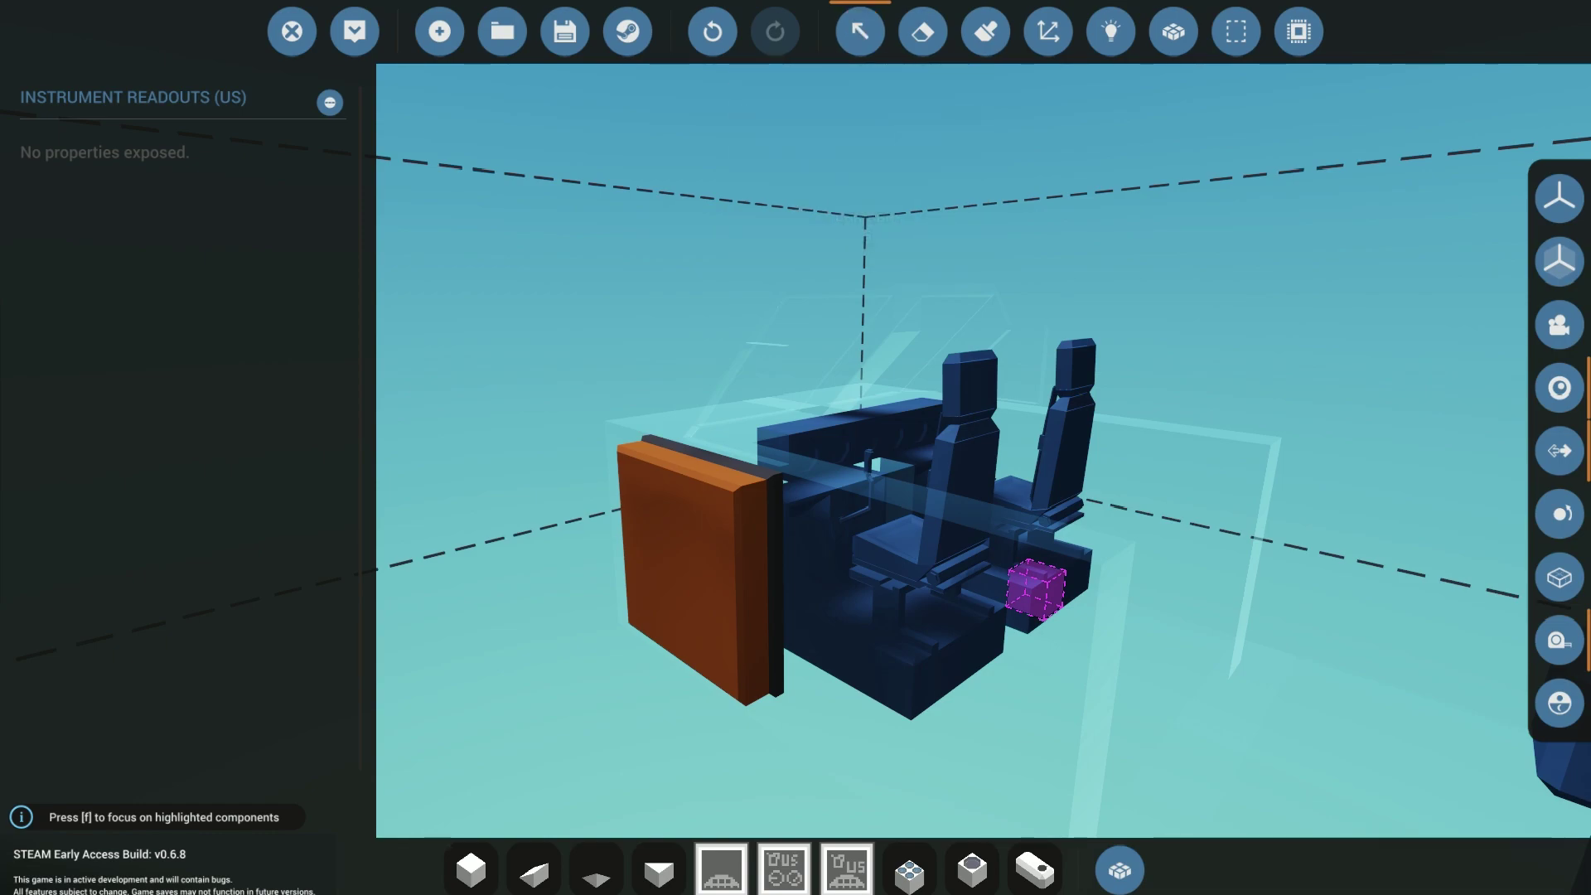
{"action": "left_click", "coordinate": [861, 31]}
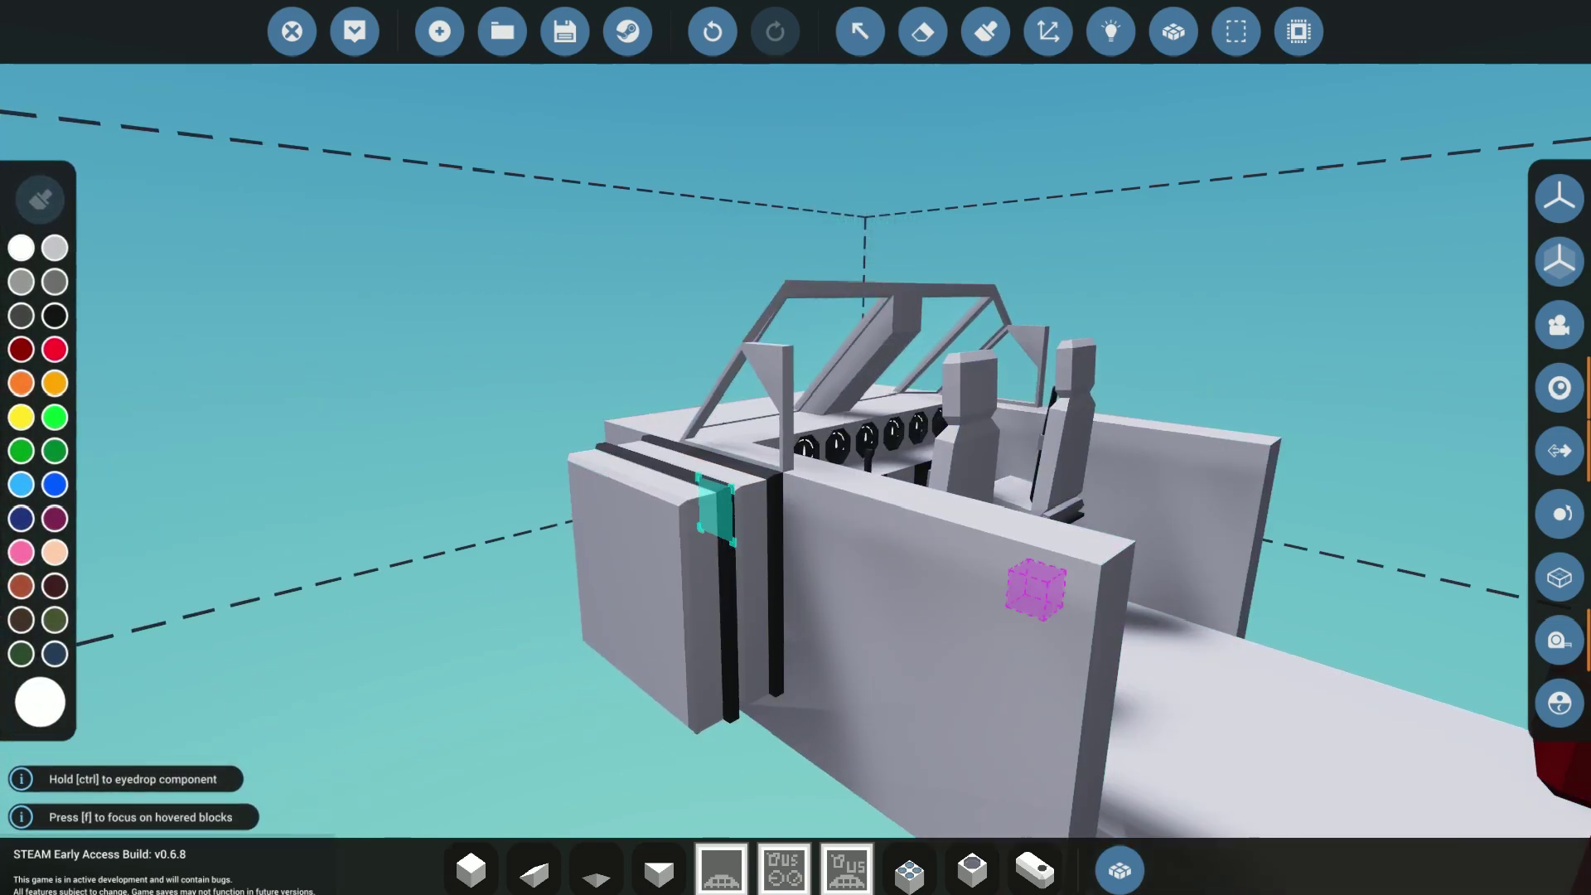
Delete the Instrument Readouts (US) microcontroller from the cockpit side wall
{"action": "right_click_drag", "start_coordinate": [795, 439], "coordinate": [1020, 497]}
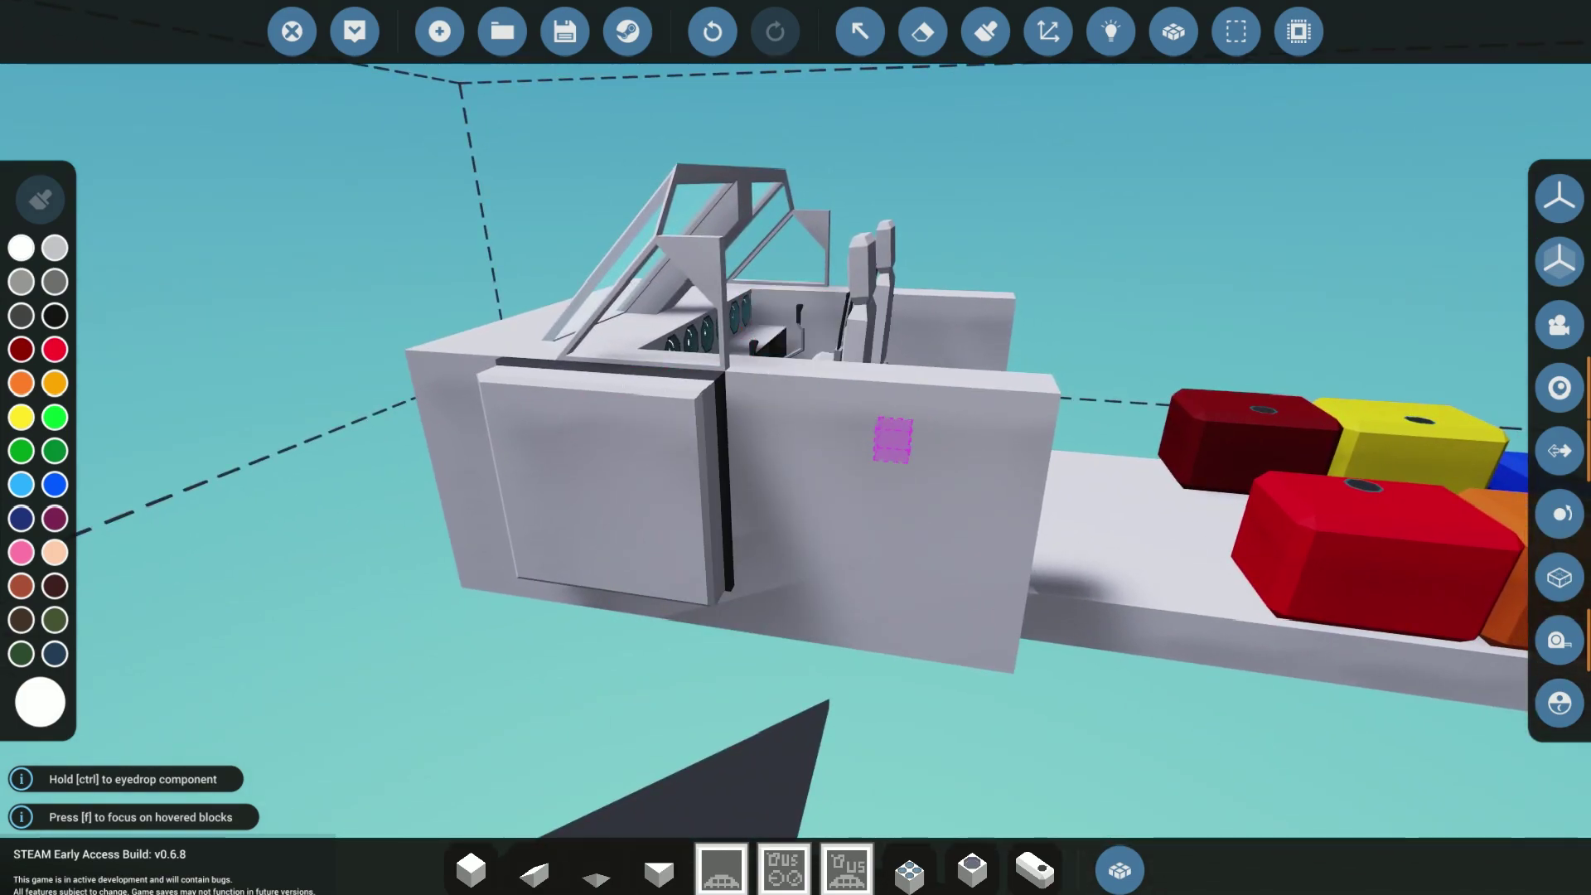
{"action": "right_click_drag", "start_coordinate": [893, 440], "coordinate": [1105, 504]}
{"action": "key", "text": "d"}
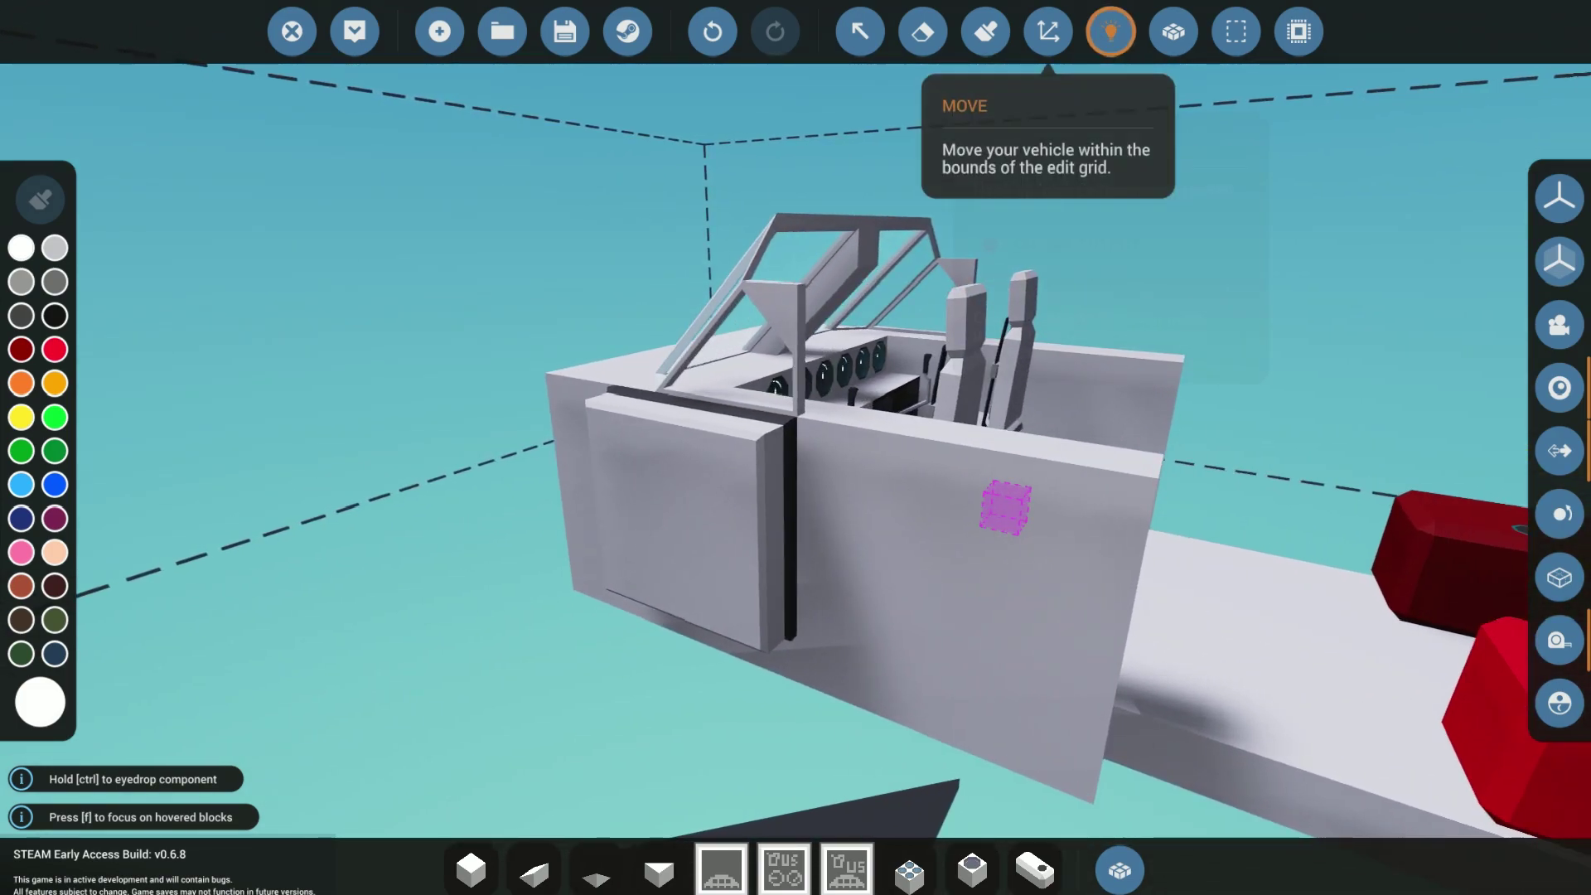
{"action": "left_click", "coordinate": [922, 32]}
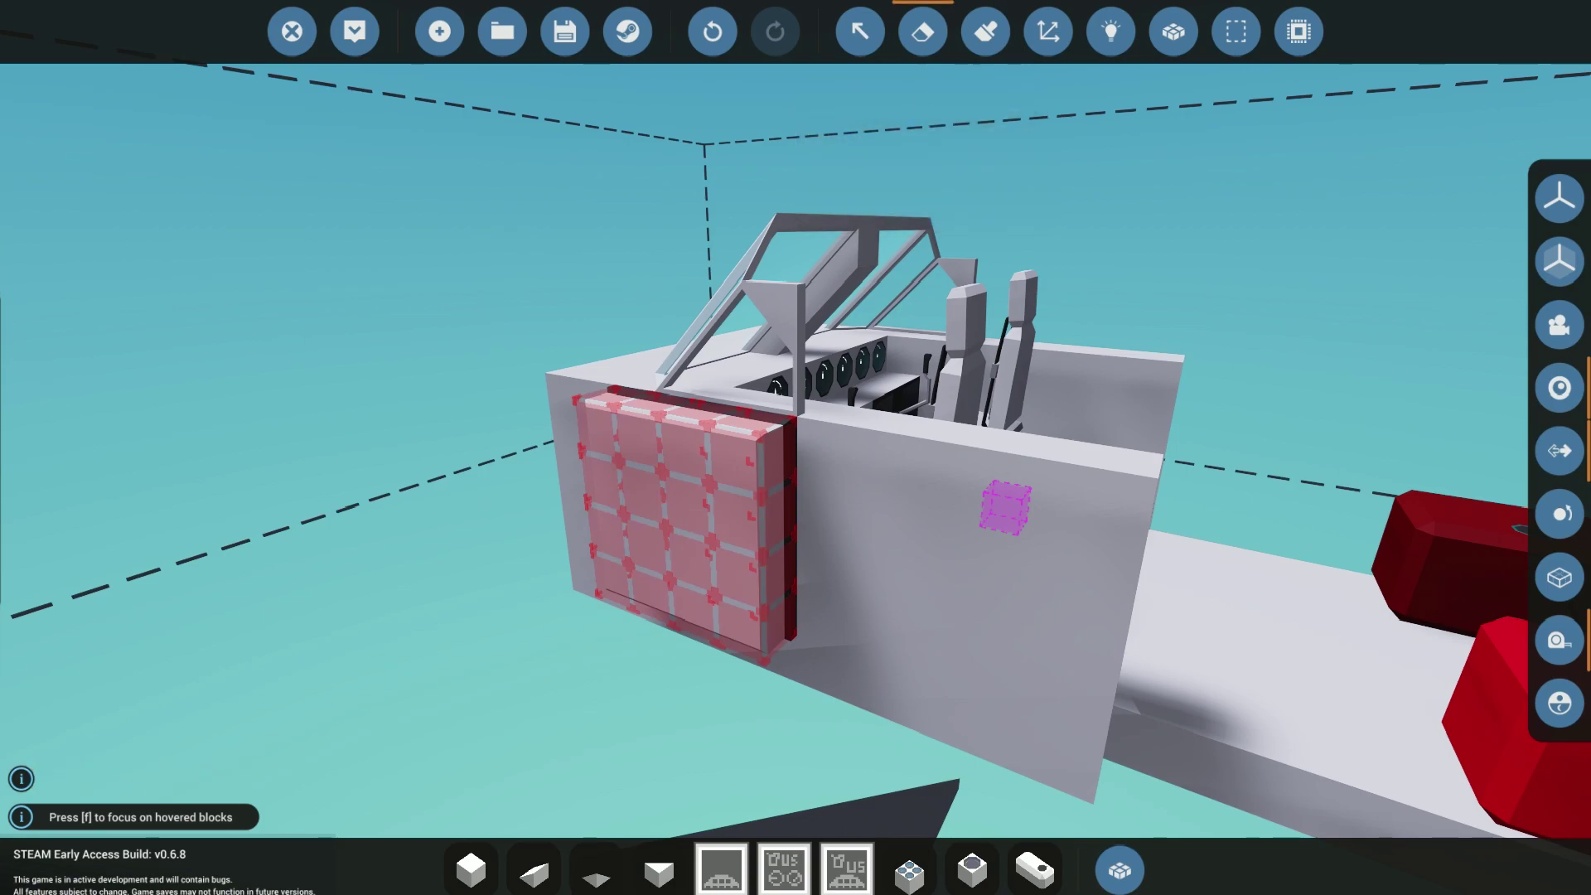
{"action": "left_click", "coordinate": [688, 539]}
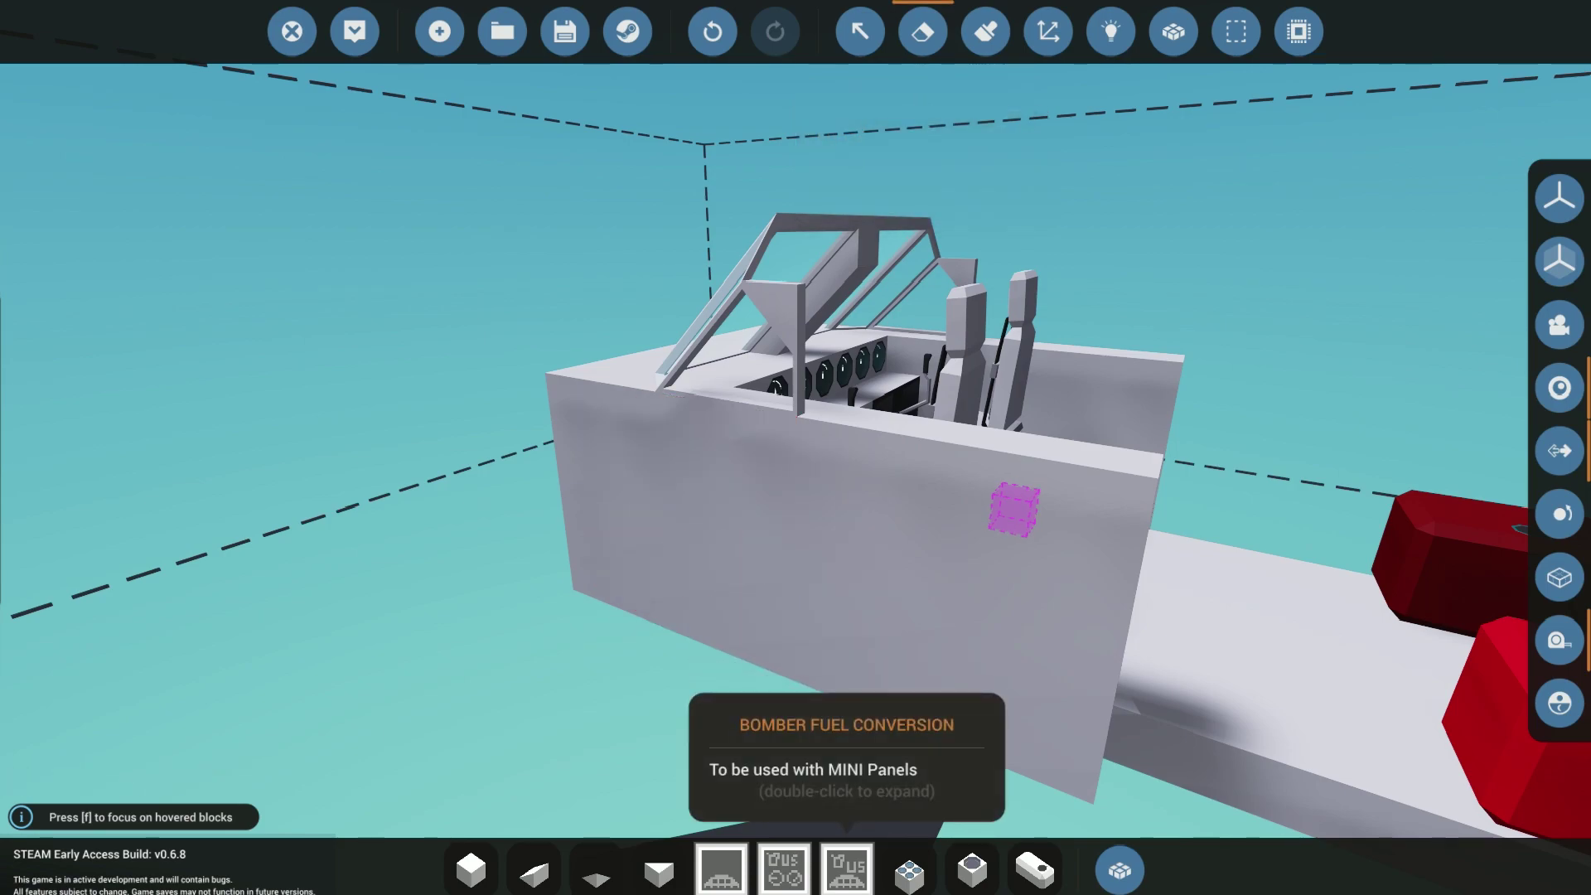
Place the Bomber Fuel Conversion microcontroller on the cockpit side wall, at the end nearest the fuel tanks
{"action": "left_click", "coordinate": [846, 869]}
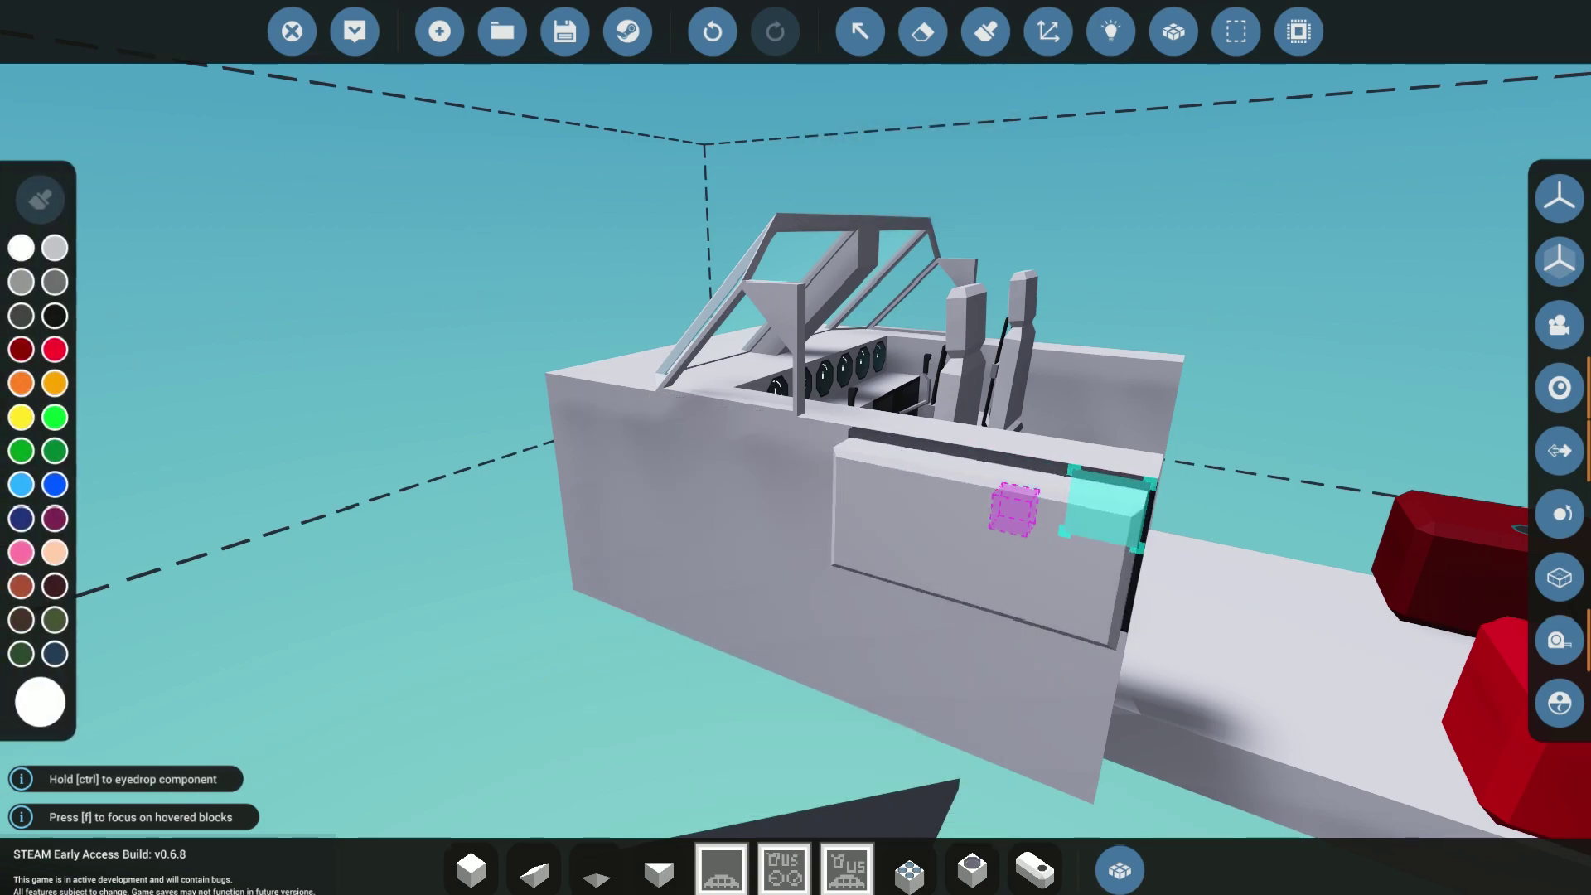
{"action": "right_click_drag", "start_coordinate": [1015, 510], "coordinate": [1345, 444]}
{"action": "key", "text": "d"}
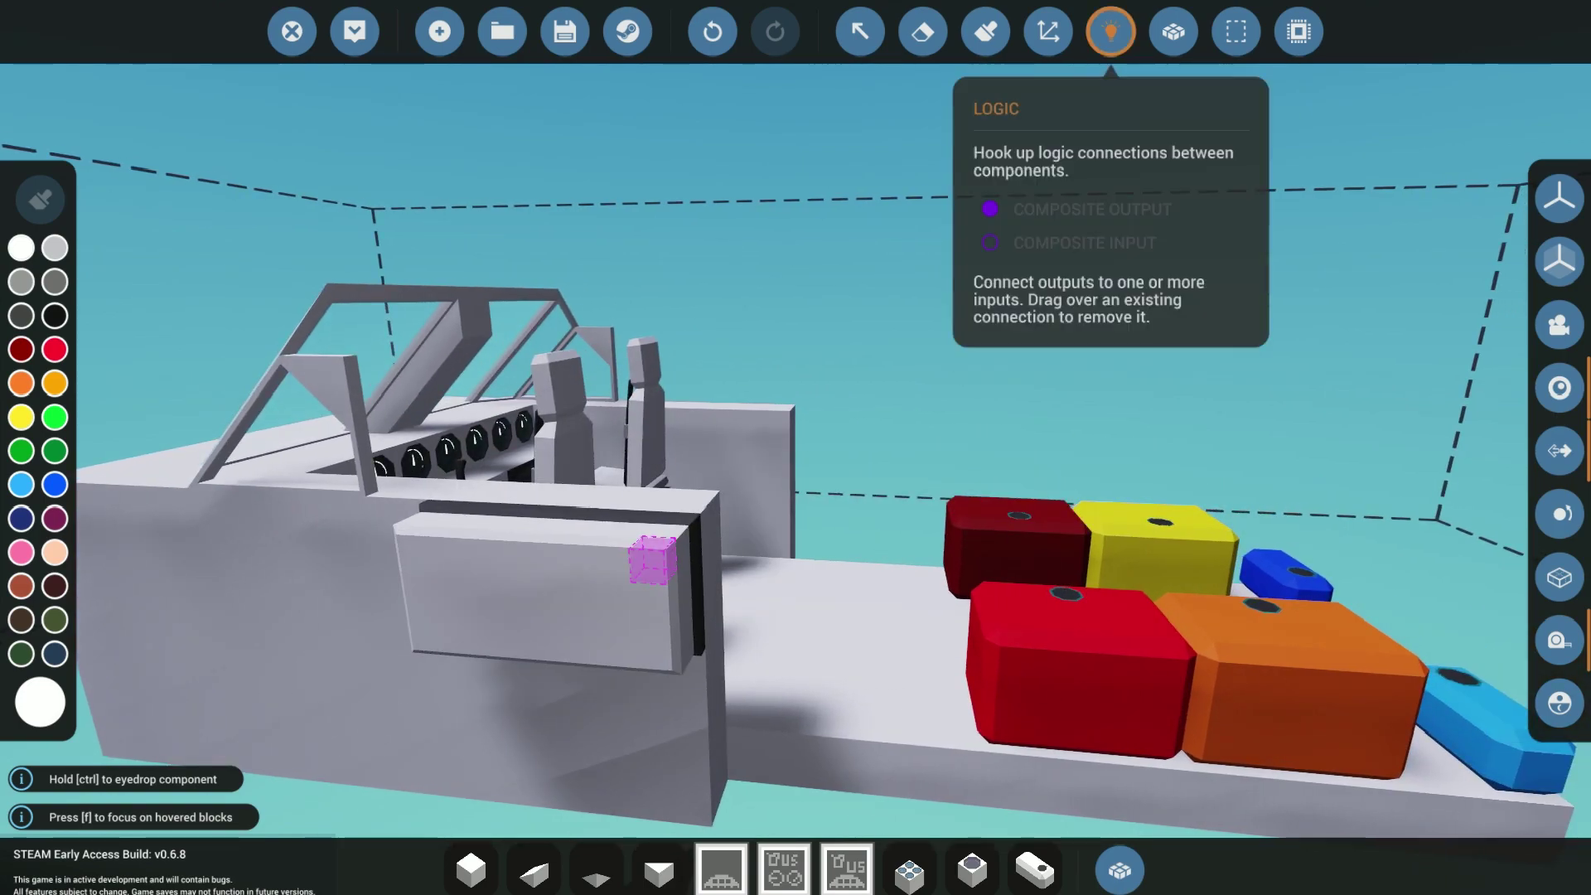
Connect the bright red tank's Tank Content output to the Bomber Fuel Conversion microcontroller's upper-row input nearest the tanks
{"action": "left_click", "coordinate": [1111, 32]}
{"action": "key", "text": "w"}
{"action": "right_click_drag", "start_coordinate": [995, 373], "coordinate": [1037, 531]}
{"action": "key", "text": "s"}
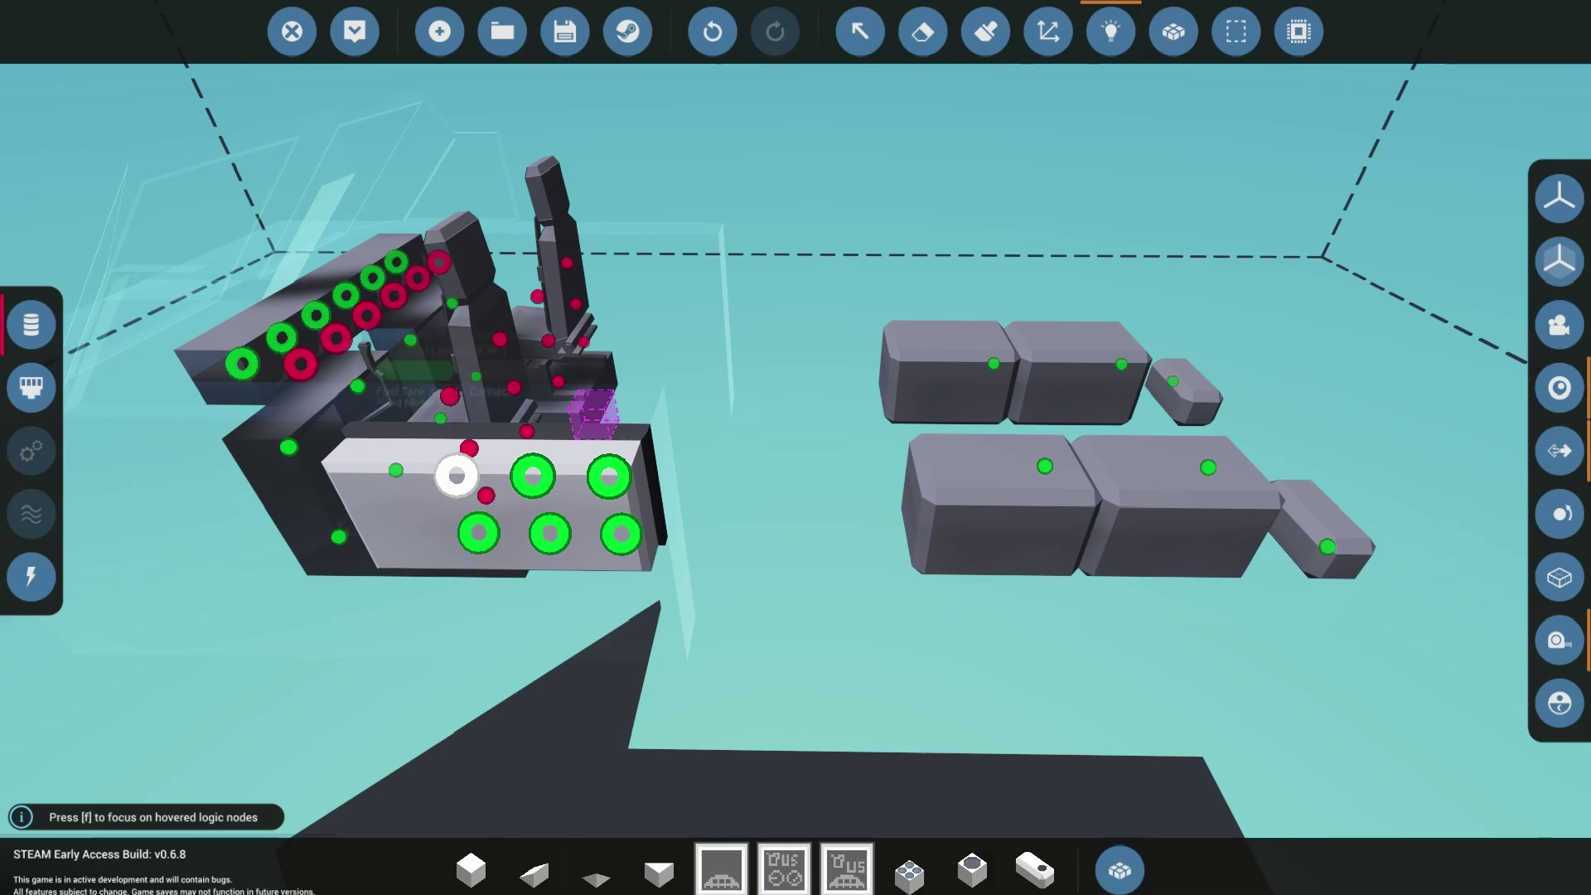
{"action": "key", "text": "w"}
{"action": "key", "text": "s"}
{"action": "mouse_move", "coordinate": [1084, 469]}
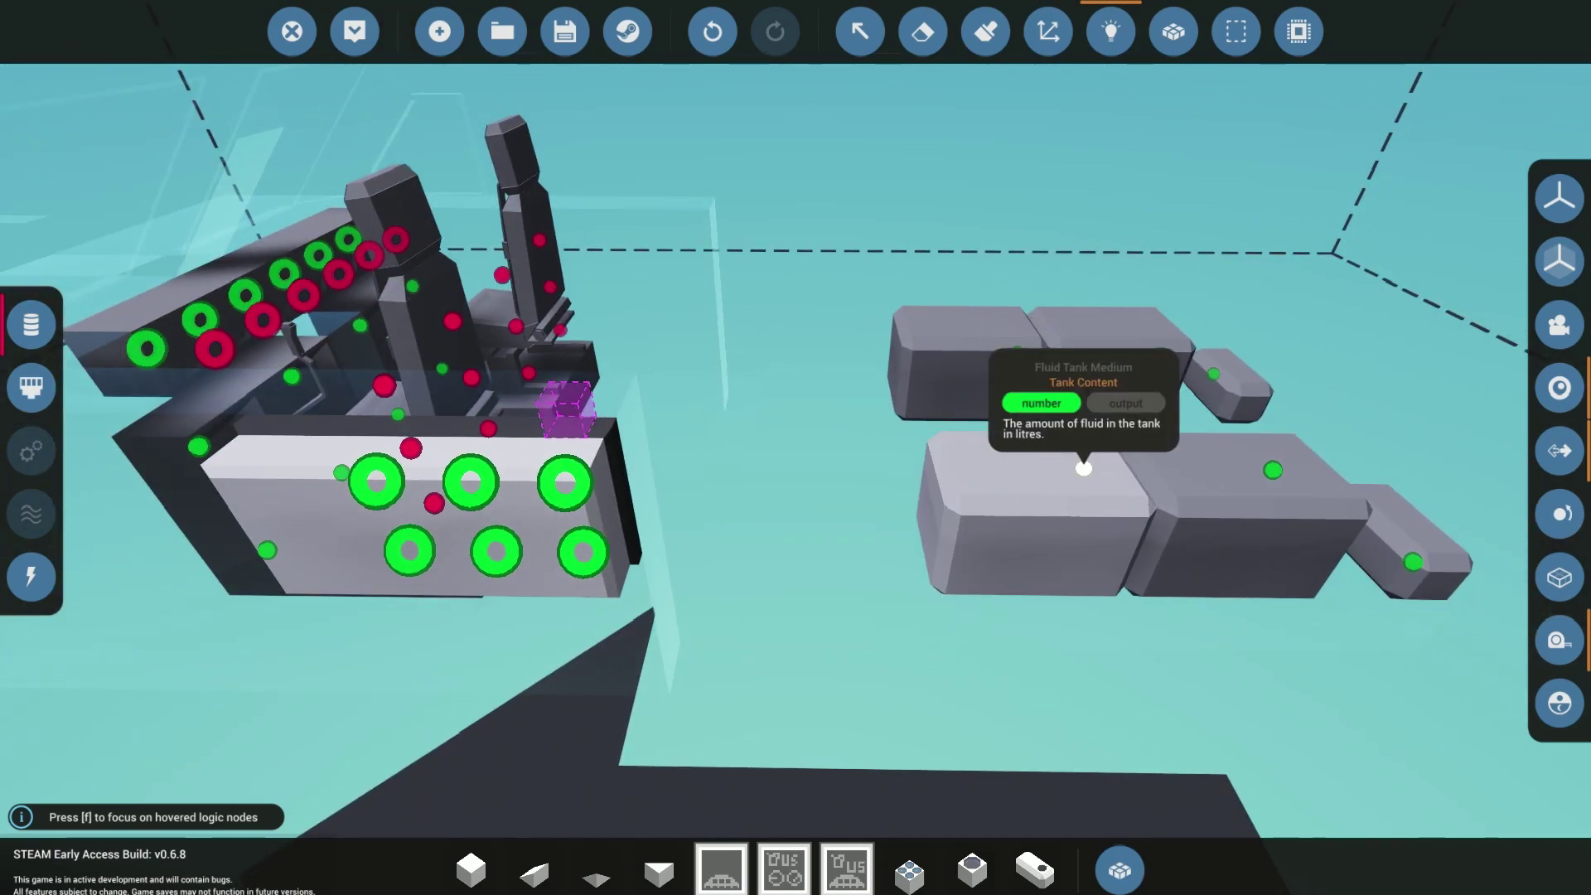
{"action": "key", "text": "a"}
{"action": "left_click_drag", "start_coordinate": [1084, 469], "coordinate": [869, 483]}
{"action": "key", "text": "d"}
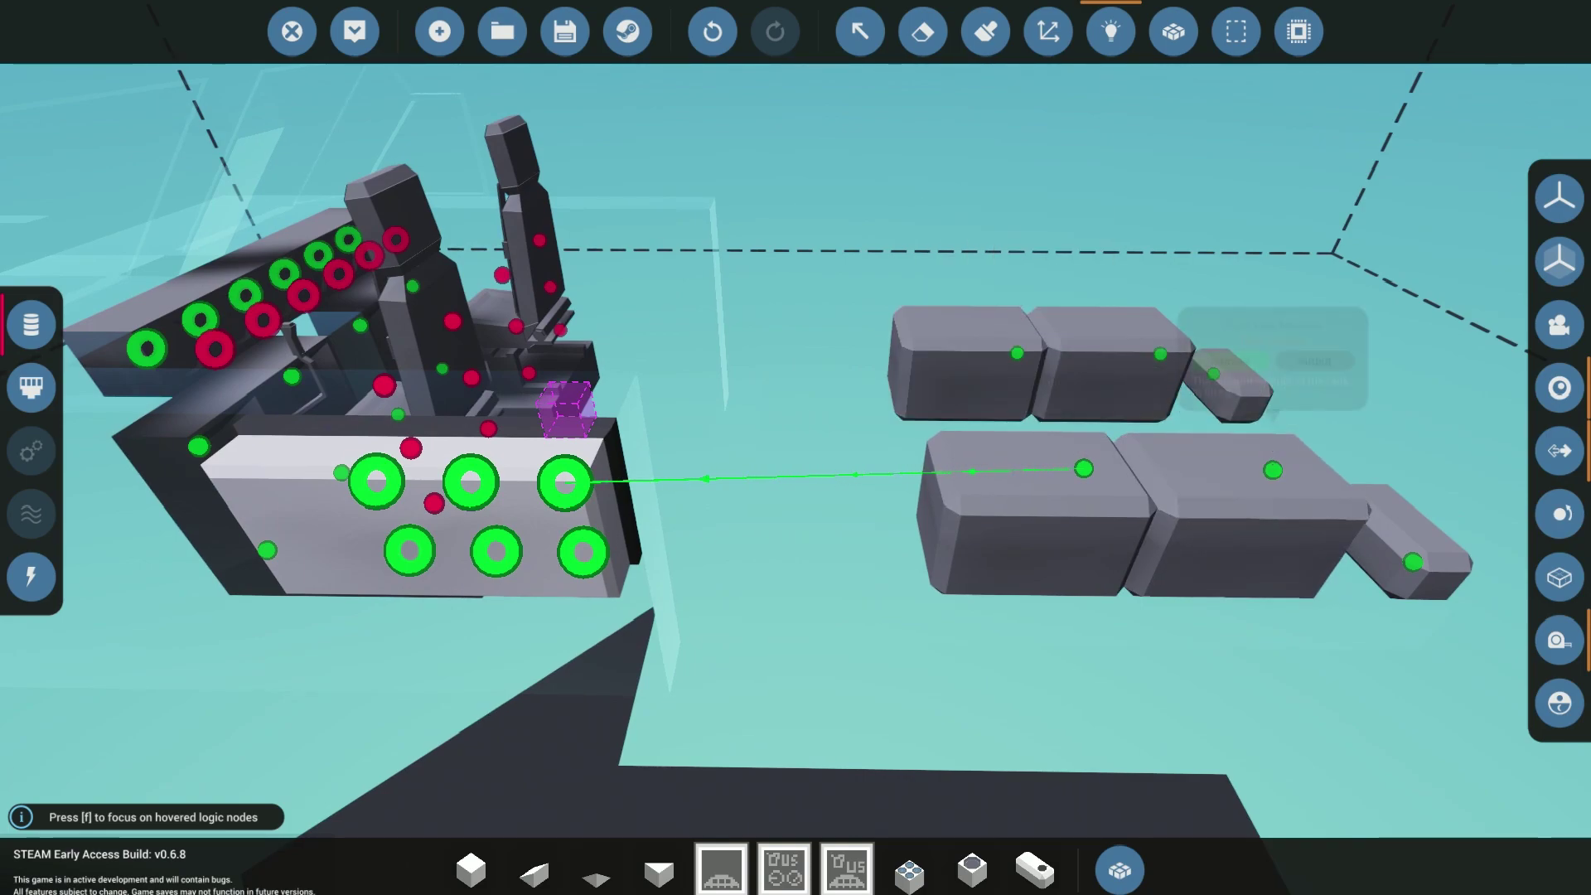
Connect the orange tank's Tank Content output to the microcontroller's lower-row input nearest the tanks
{"action": "mouse_move", "coordinate": [1273, 469]}
{"action": "left_click_drag", "start_coordinate": [1273, 469], "coordinate": [584, 549]}
{"action": "mouse_move", "coordinate": [1159, 354]}
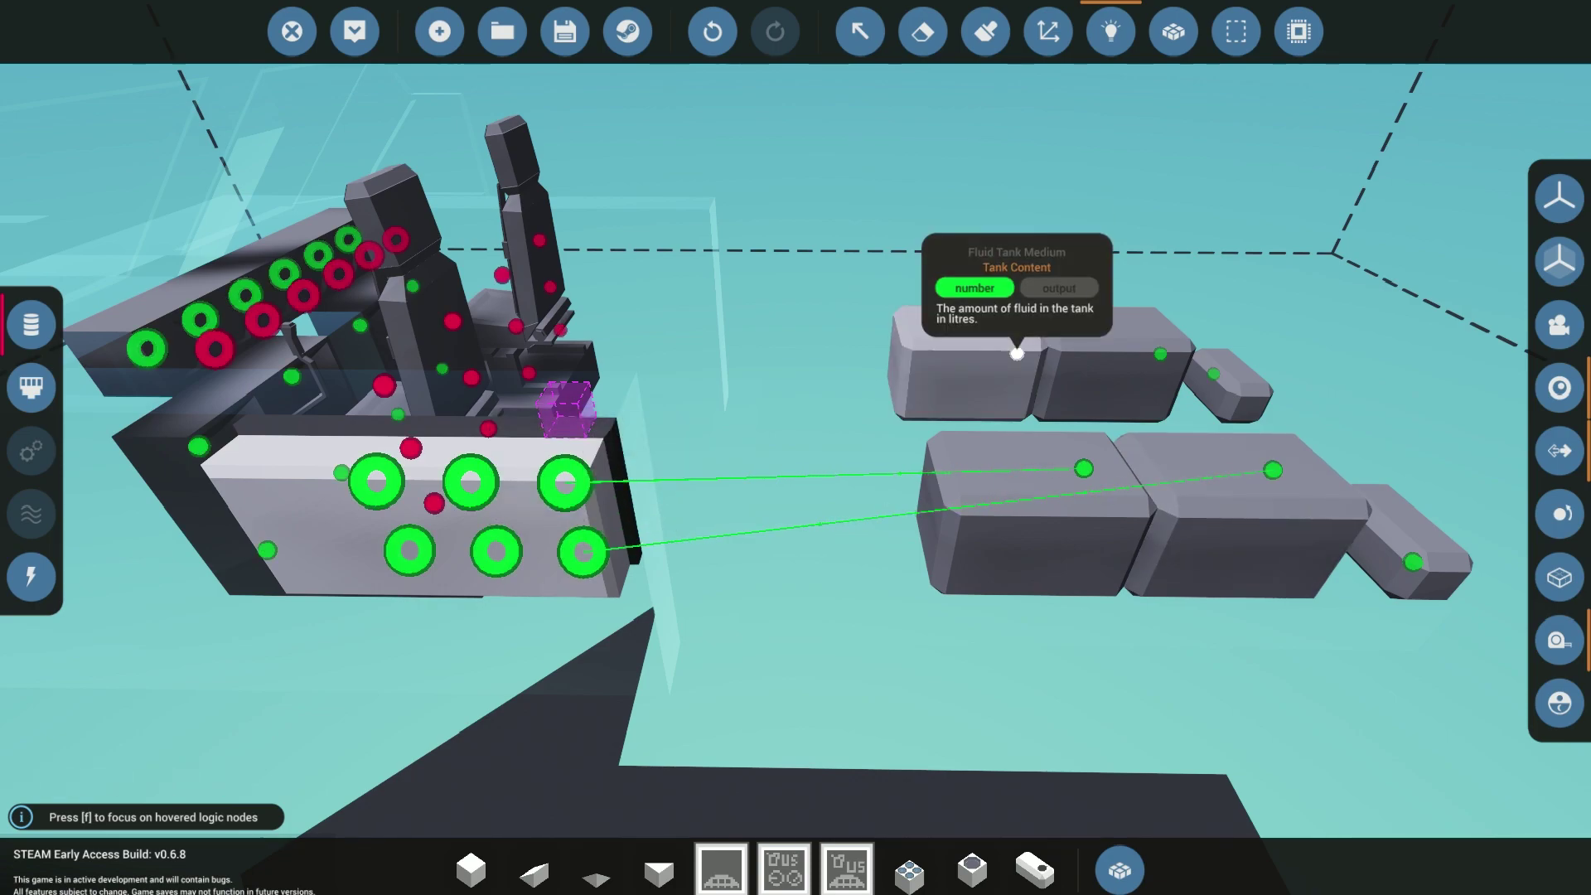
Connect the far row's two medium tanks' Tank Content outputs to the microcontroller's middle inputs: the tank nearest the cockpit to the upper row, the other to the lower
{"action": "mouse_move", "coordinate": [1017, 353]}
{"action": "left_click_drag", "start_coordinate": [1017, 353], "coordinate": [495, 551]}
{"action": "mouse_move", "coordinate": [1160, 354]}
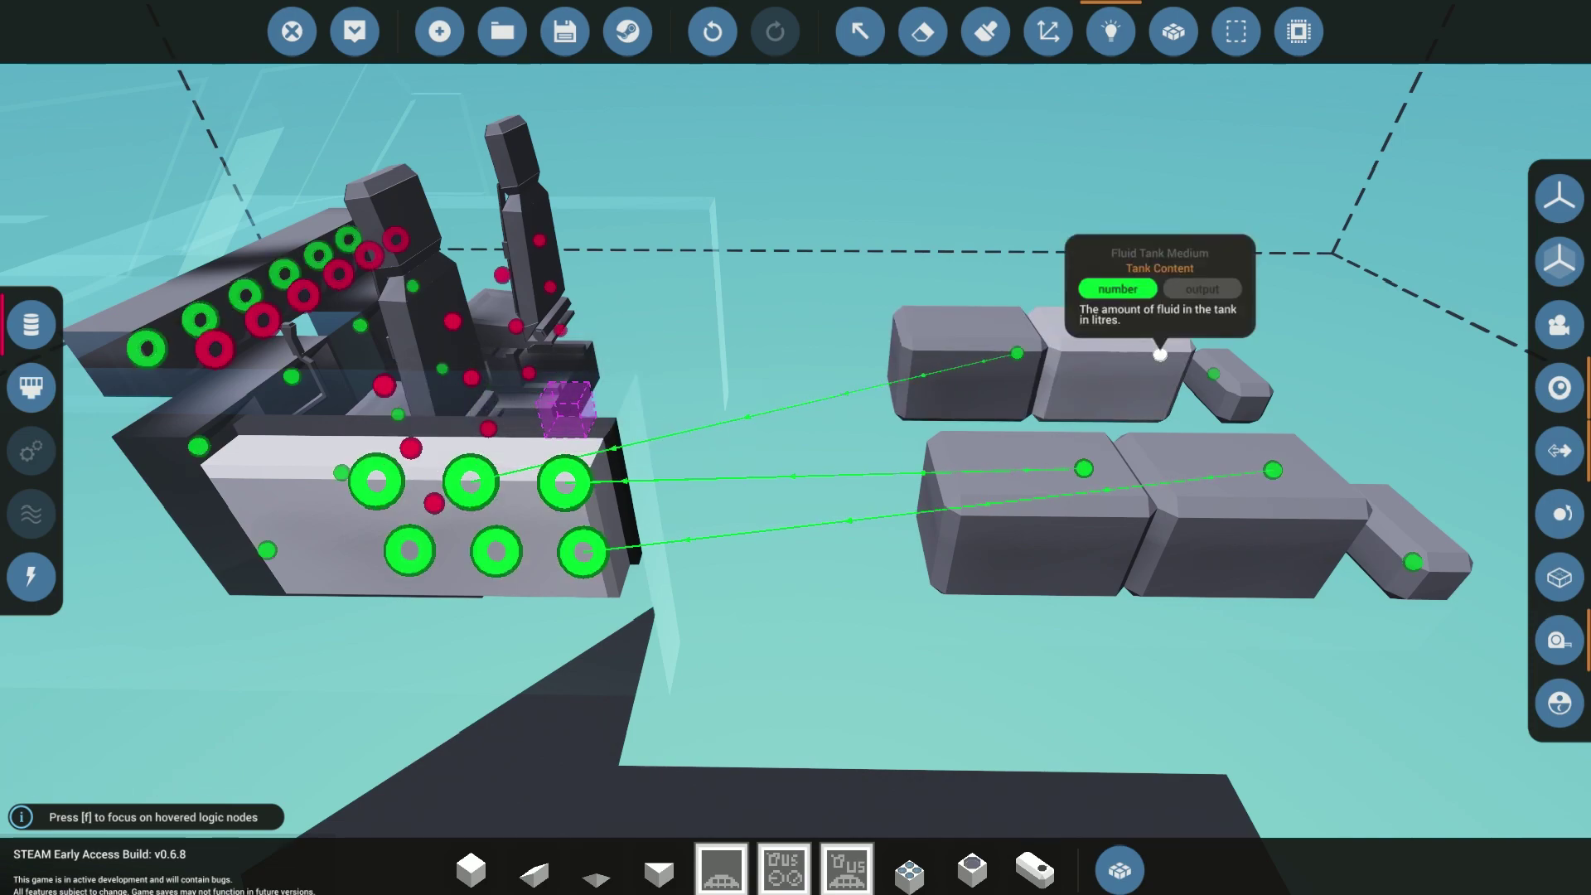
{"action": "left_click_drag", "start_coordinate": [1159, 354], "coordinate": [495, 551]}
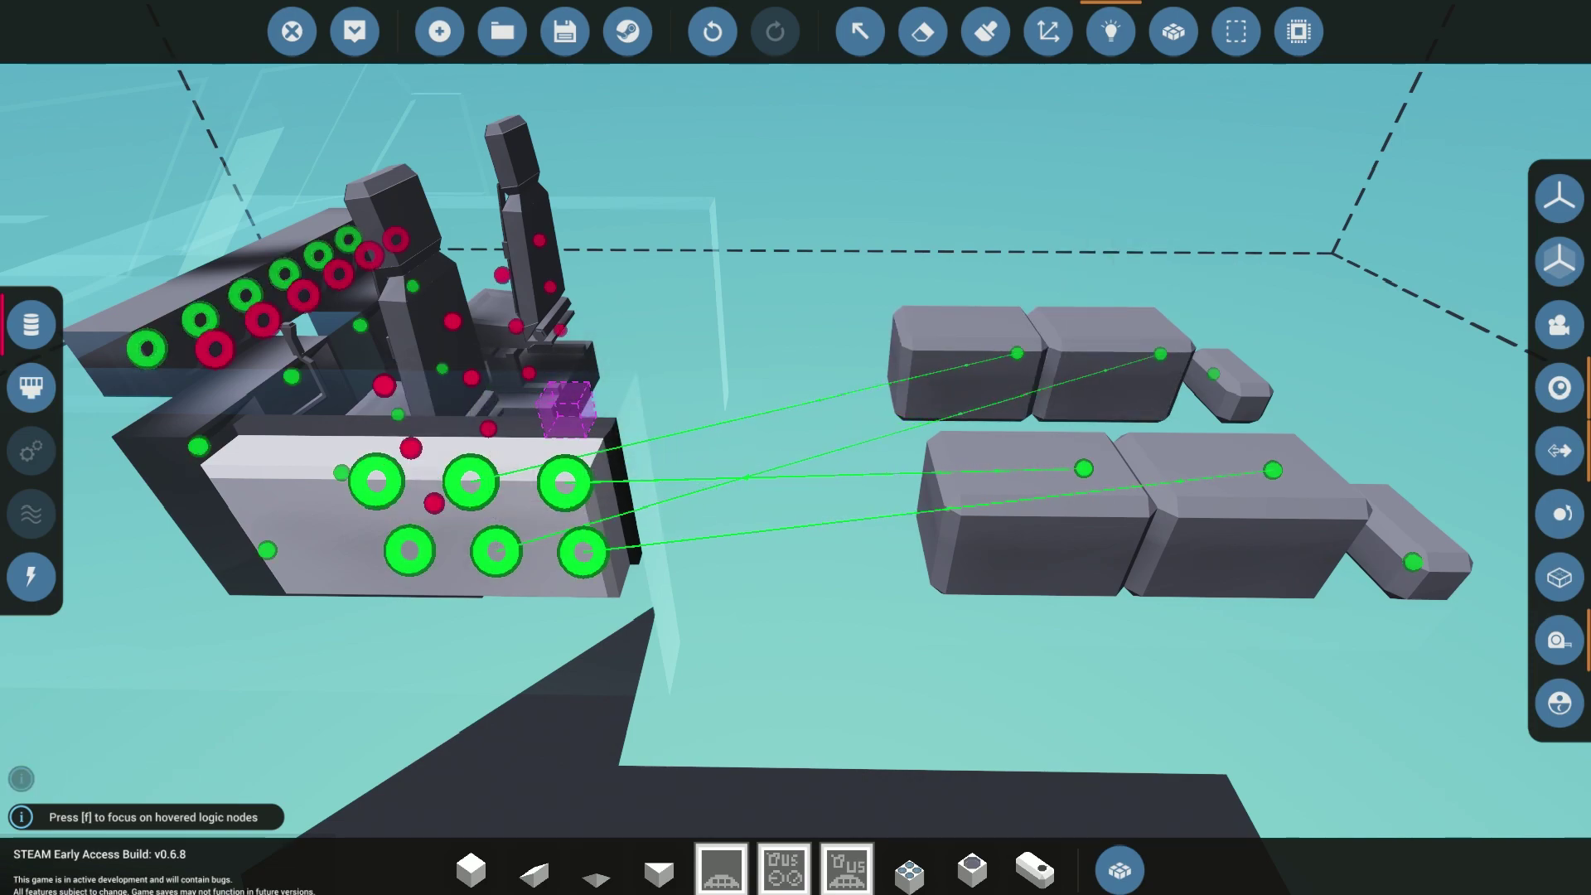
Connect the small end tanks to the microcontroller inputs farthest from the tanks: the near row's tank to the upper input, the far row's to the lower
{"action": "mouse_move", "coordinate": [1414, 562]}
{"action": "left_click_drag", "start_coordinate": [1413, 562], "coordinate": [376, 480]}
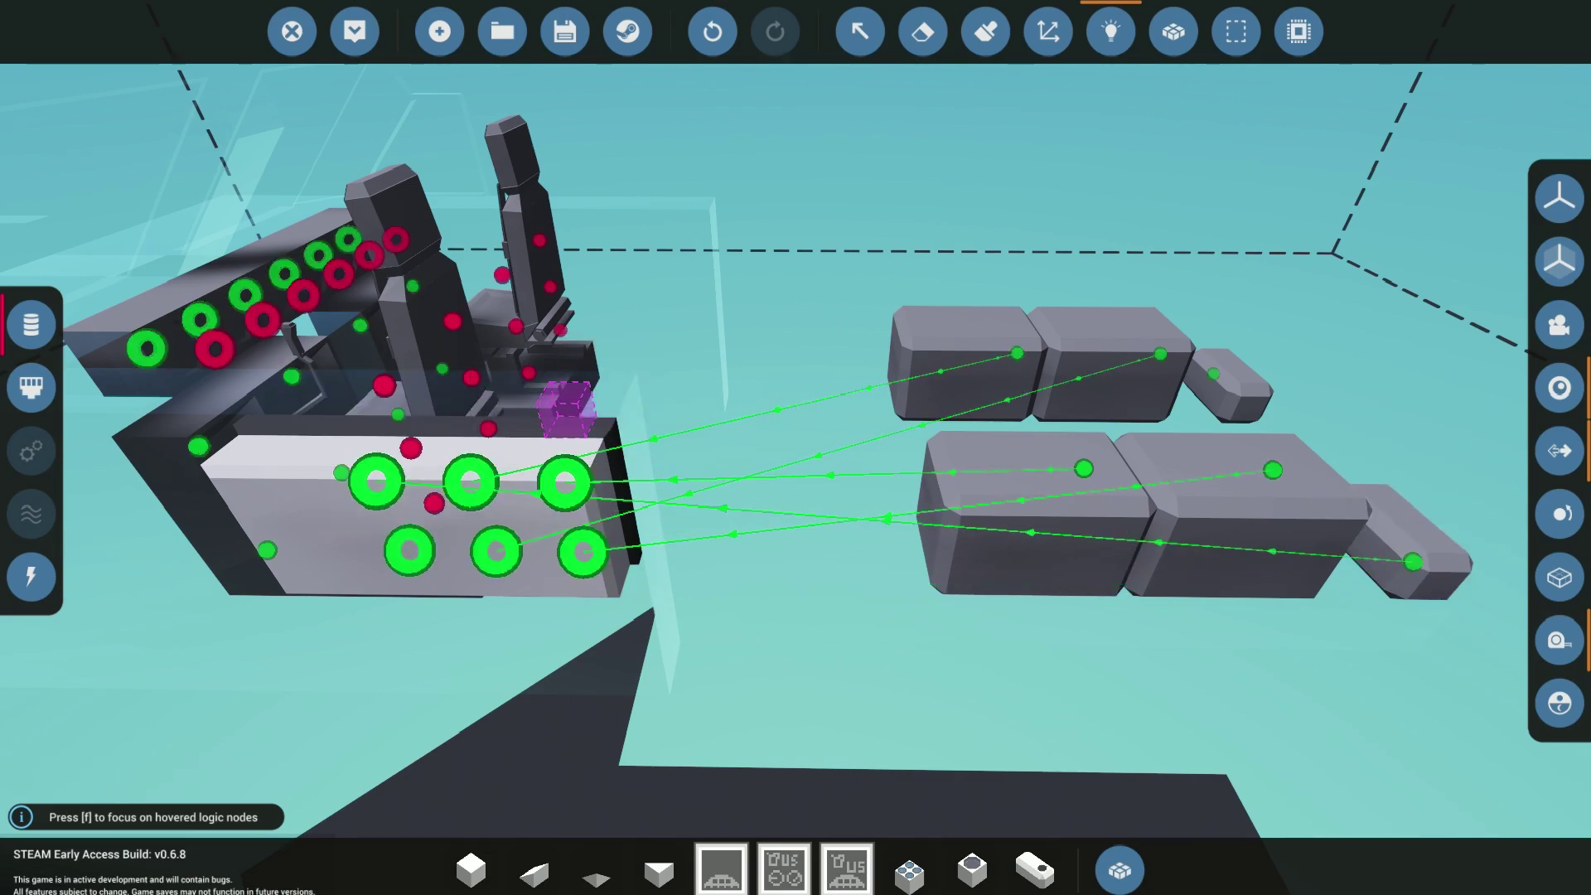
{"action": "mouse_move", "coordinate": [1214, 374]}
{"action": "left_click_drag", "start_coordinate": [1214, 374], "coordinate": [410, 551]}
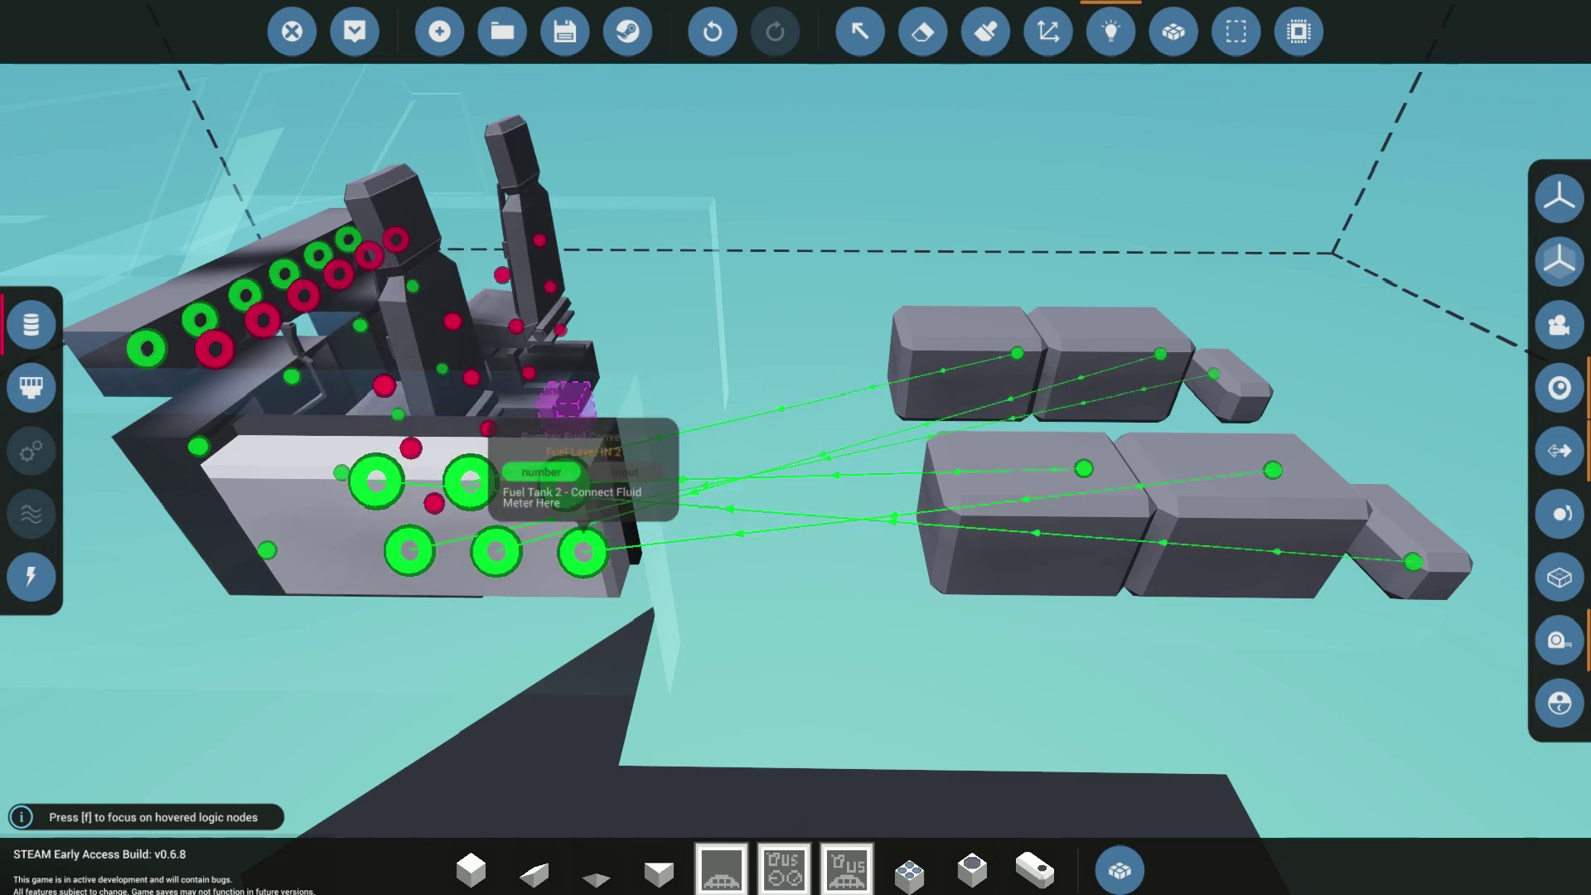
Delete all six single dials from the cockpit dashboard
{"action": "key", "text": "a"}
{"action": "right_click_drag", "start_coordinate": [583, 551], "coordinate": [583, 497]}
{"action": "key", "text": "d"}
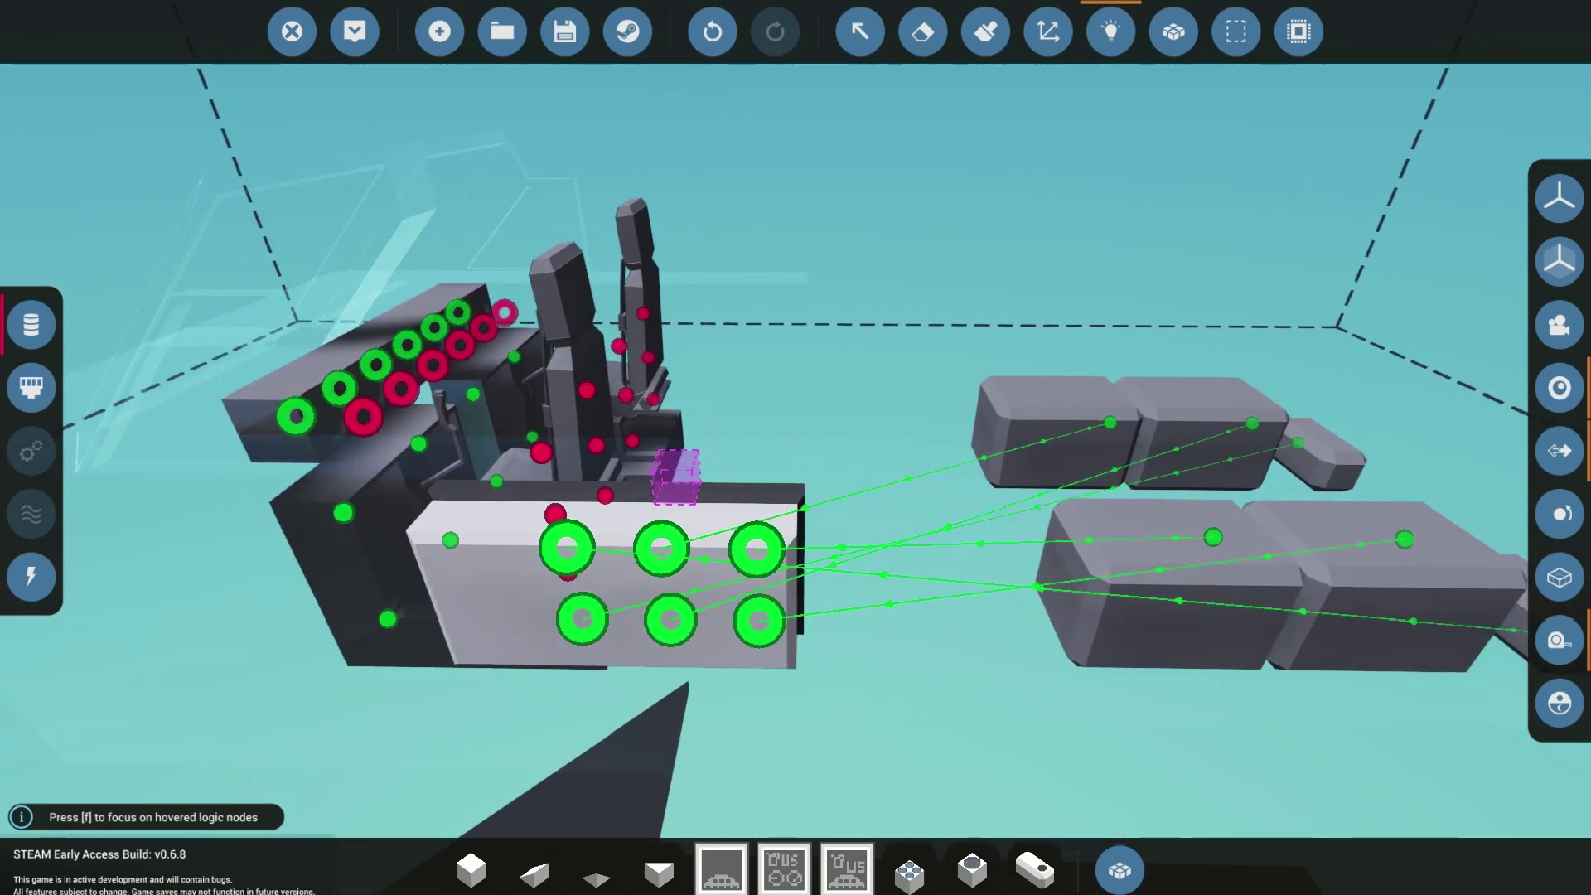
{"action": "key", "text": "d"}
{"action": "right_click_drag", "start_coordinate": [796, 448], "coordinate": [618, 464]}
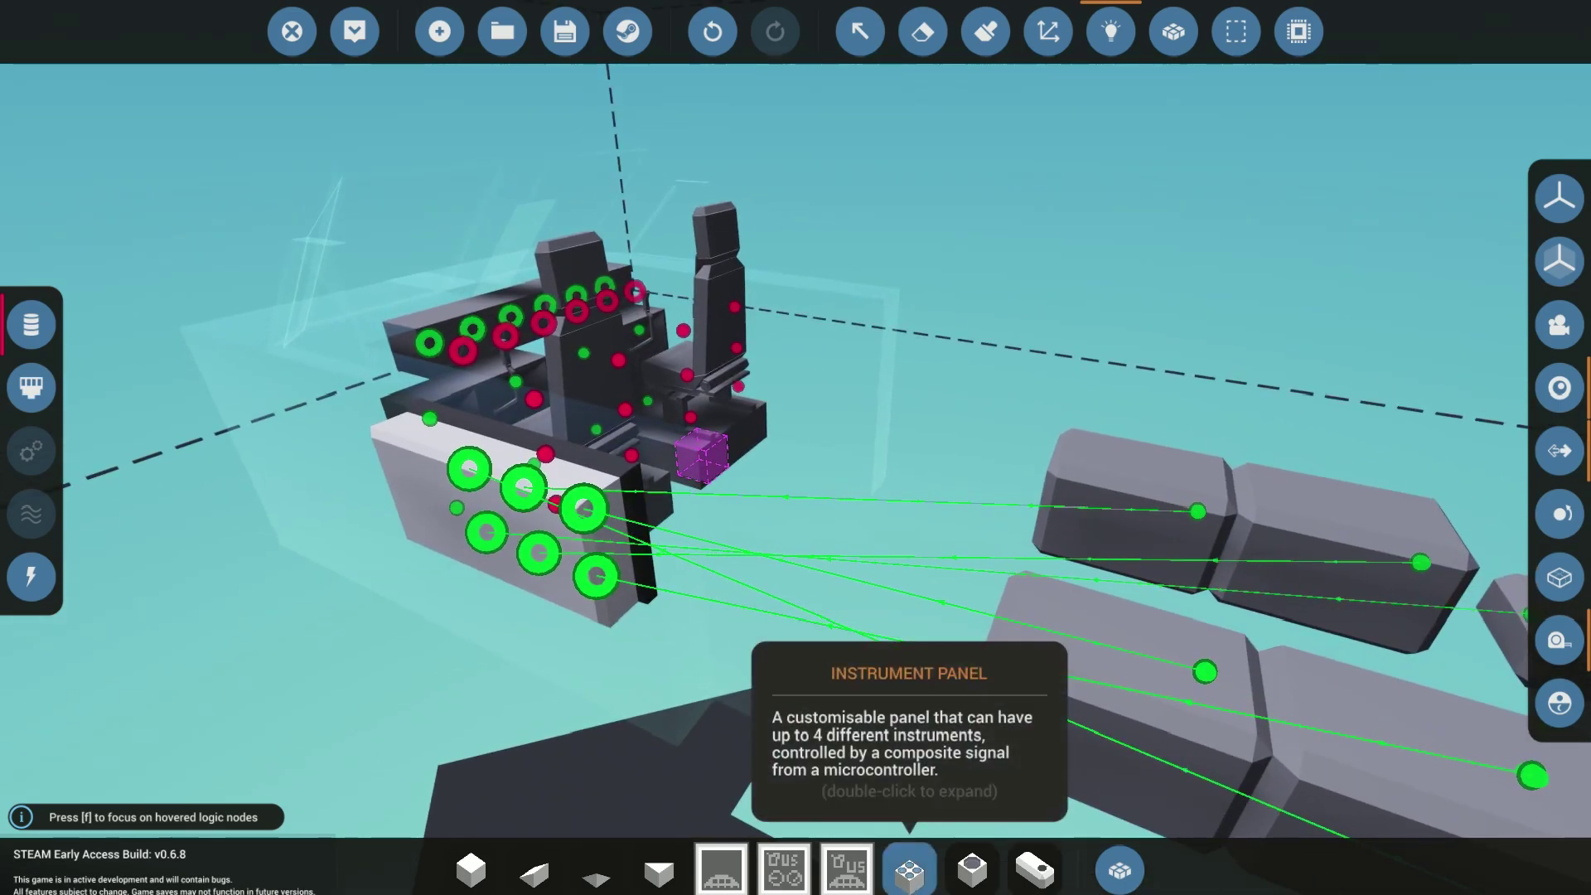
{"action": "left_click", "coordinate": [910, 870]}
{"action": "key", "text": "w"}
{"action": "mouse_move", "coordinate": [863, 497]}
{"action": "right_mouse_down"}
{"action": "mouse_move", "coordinate": [828, 440]}
{"action": "mouse_move", "coordinate": [795, 514]}
{"action": "mouse_move", "coordinate": [663, 489]}
{"action": "right_mouse_up"}
{"action": "key", "text": "w"}
{"action": "key", "text": "d"}
{"action": "right_click_drag", "start_coordinate": [796, 448], "coordinate": [862, 506]}
{"action": "key", "text": "a"}
{"action": "key", "text": "k"}
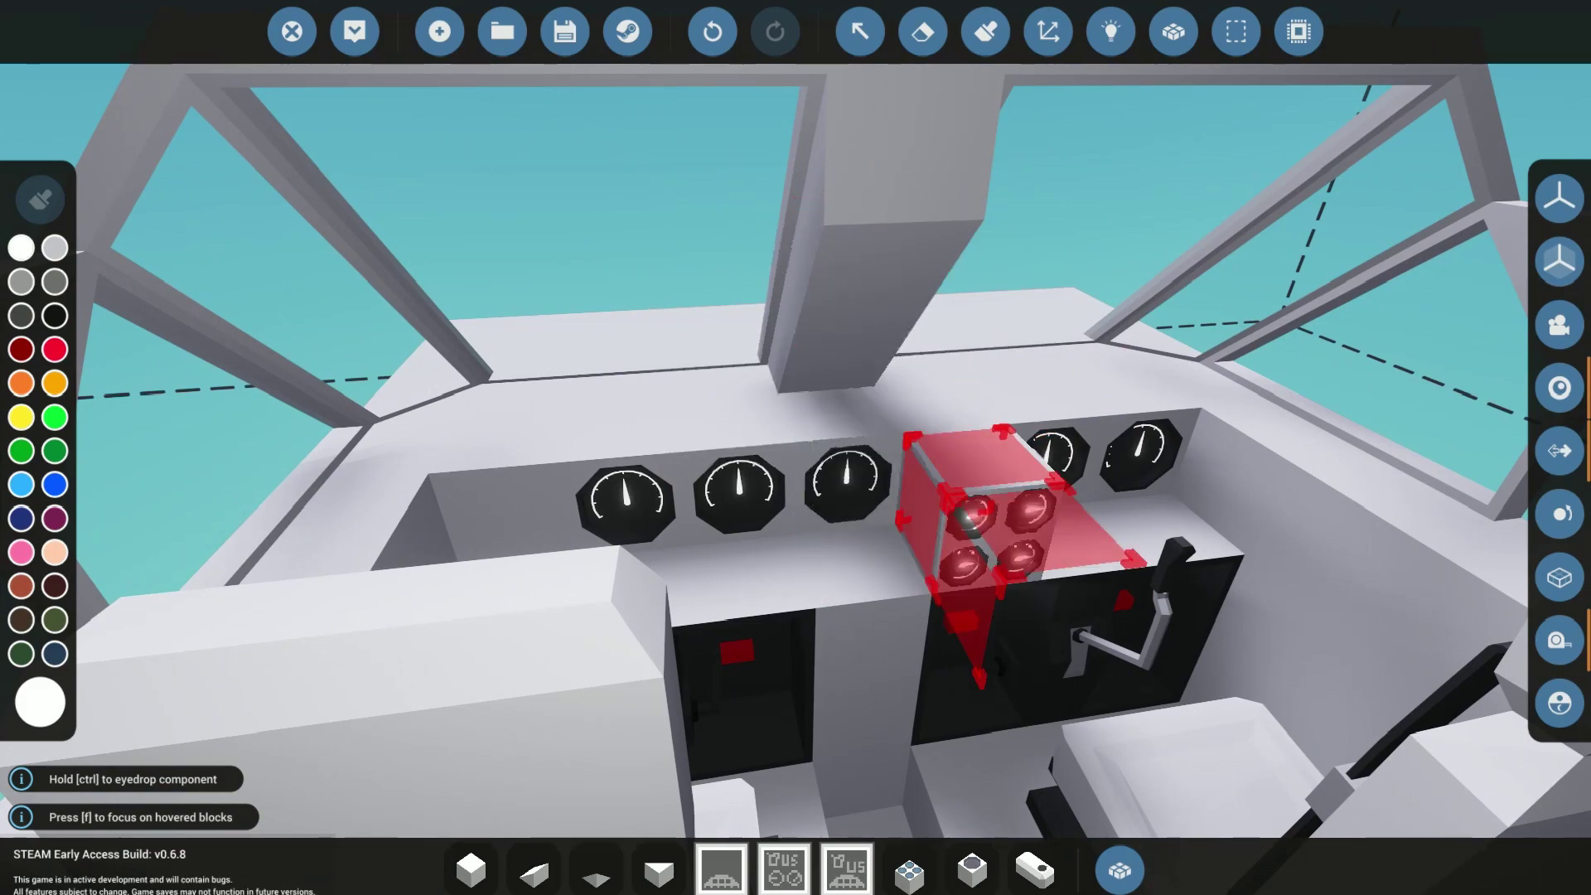
{"action": "left_click", "coordinate": [923, 31]}
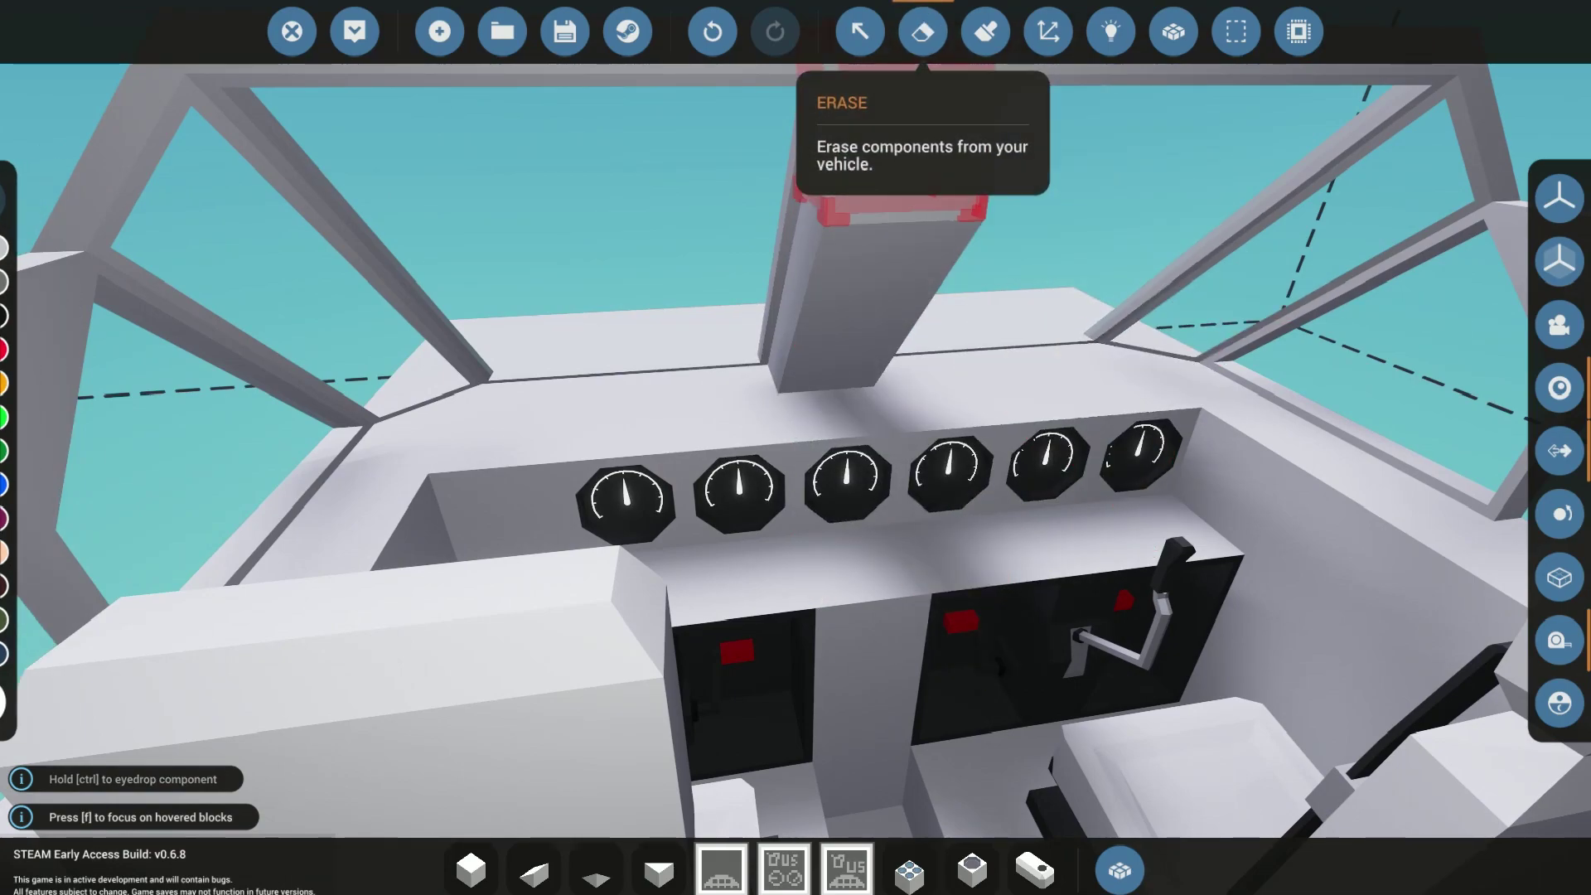
{"action": "key", "text": "w"}
{"action": "key", "text": "s"}
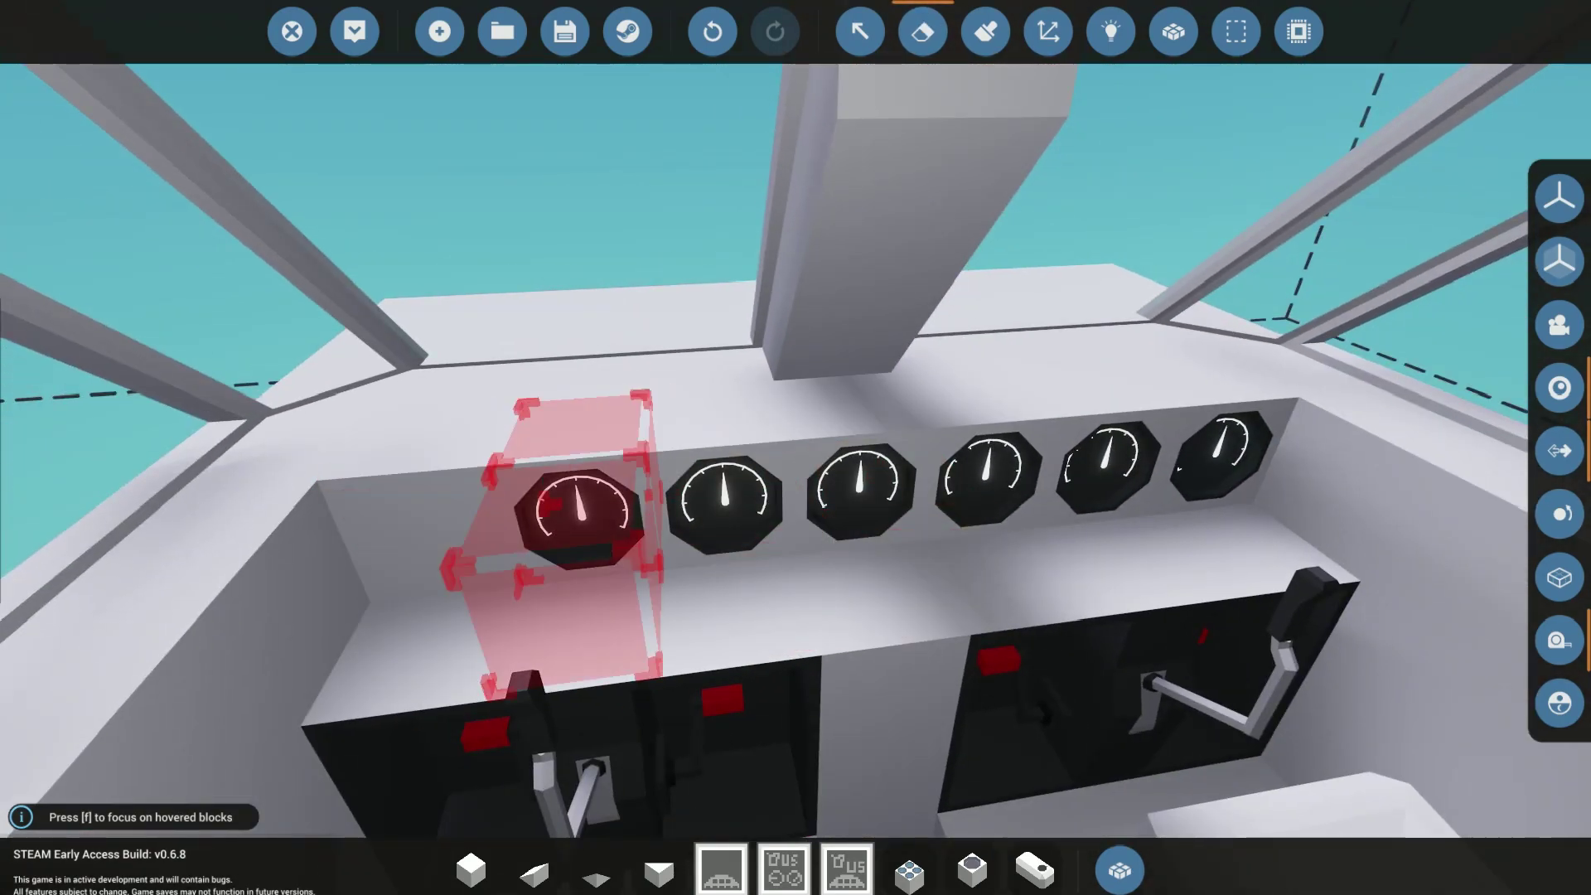
{"action": "left_click", "coordinate": [577, 507]}
{"action": "left_click", "coordinate": [725, 502]}
{"action": "left_click", "coordinate": [862, 489]}
{"action": "left_click", "coordinate": [986, 477]}
{"action": "left_click", "coordinate": [1106, 464]}
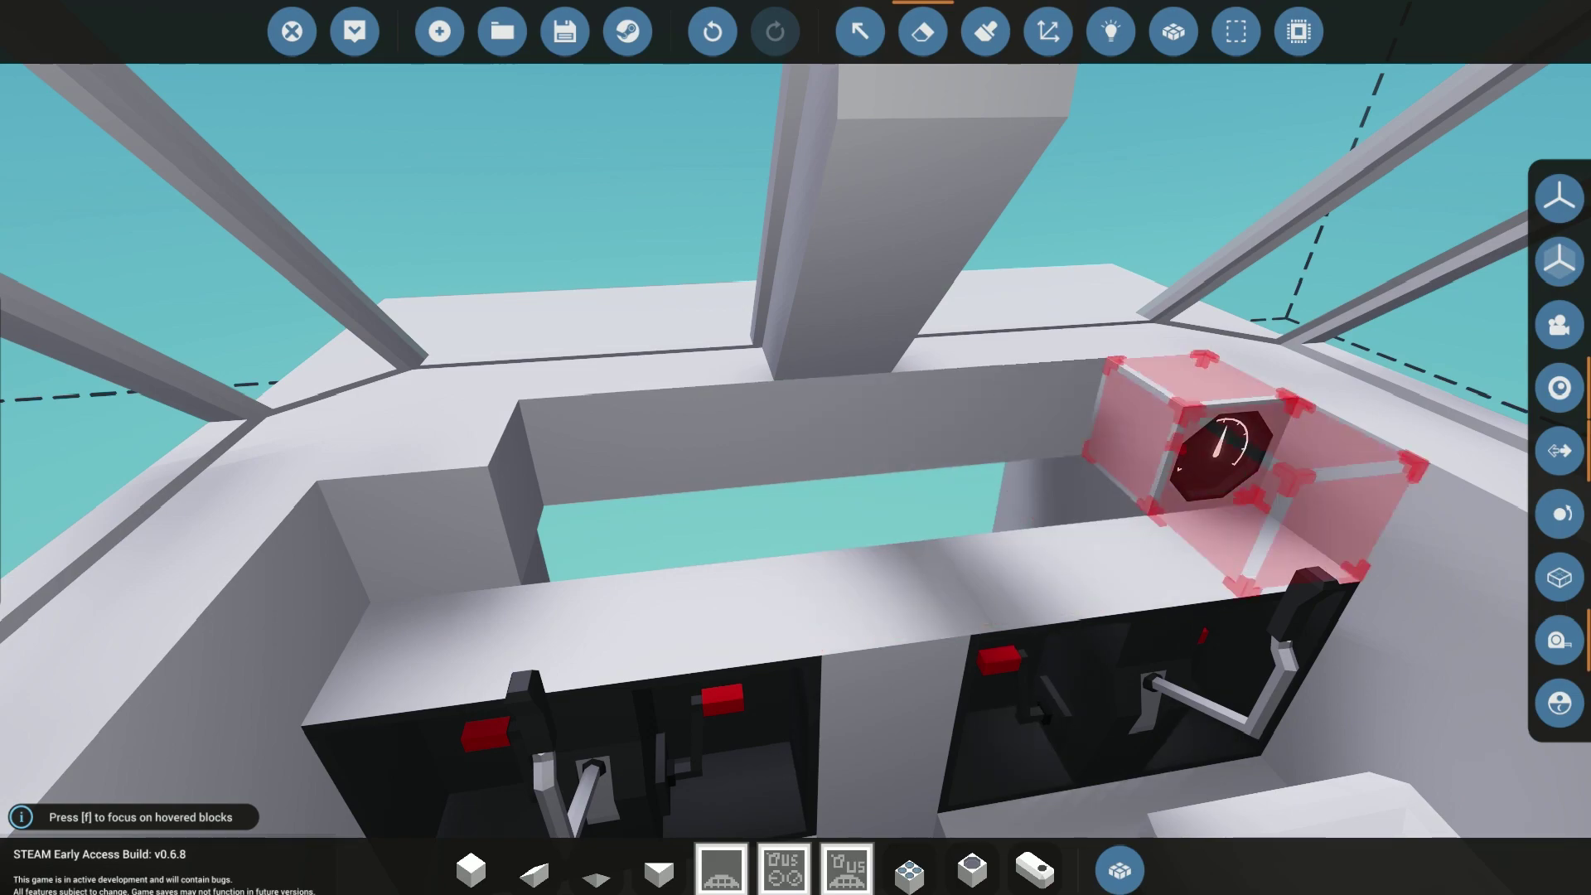
{"action": "left_click", "coordinate": [1223, 456]}
Fill the right part of the dashboard opening with a row of blocks and place two Instrument Panels side by side in the remaining gap
{"action": "left_click", "coordinate": [470, 871]}
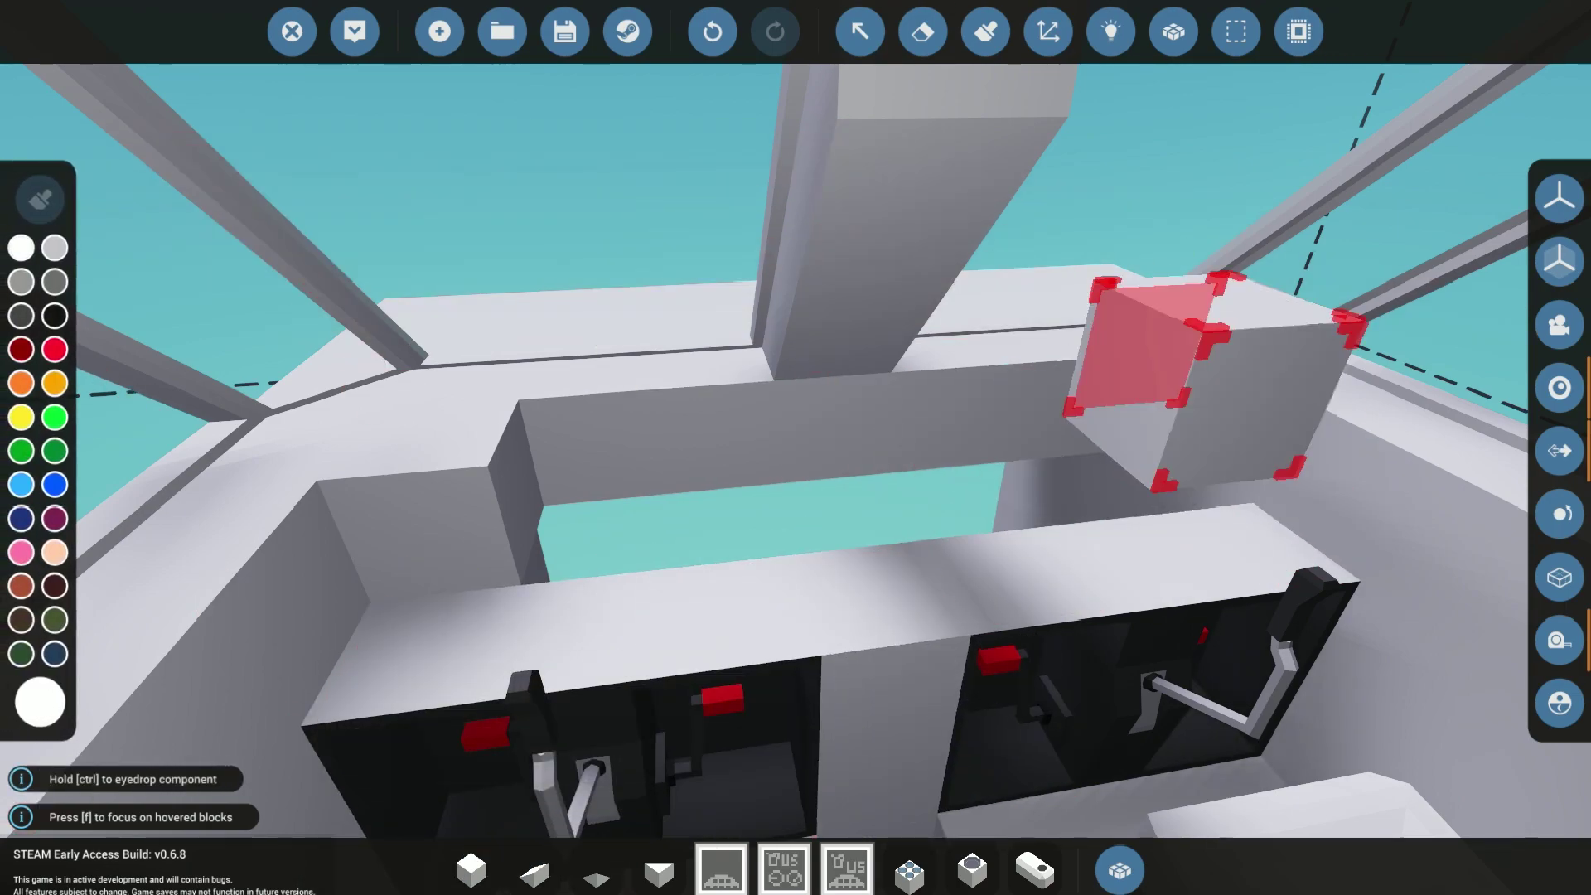
{"action": "left_click_drag", "start_coordinate": [1146, 404], "coordinate": [841, 460]}
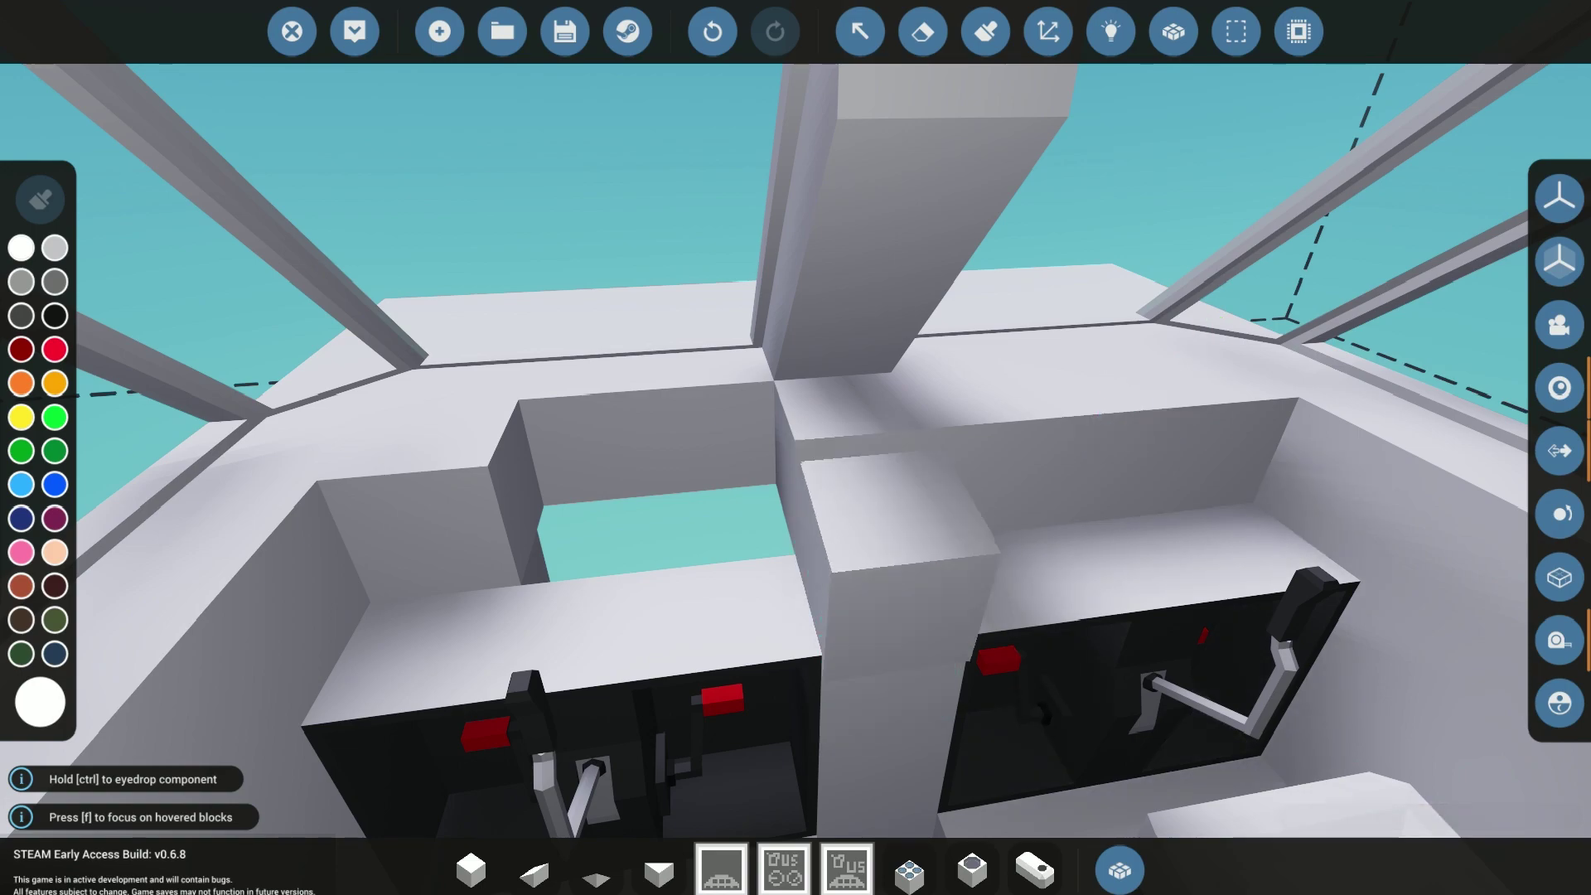
{"action": "left_click", "coordinate": [909, 870]}
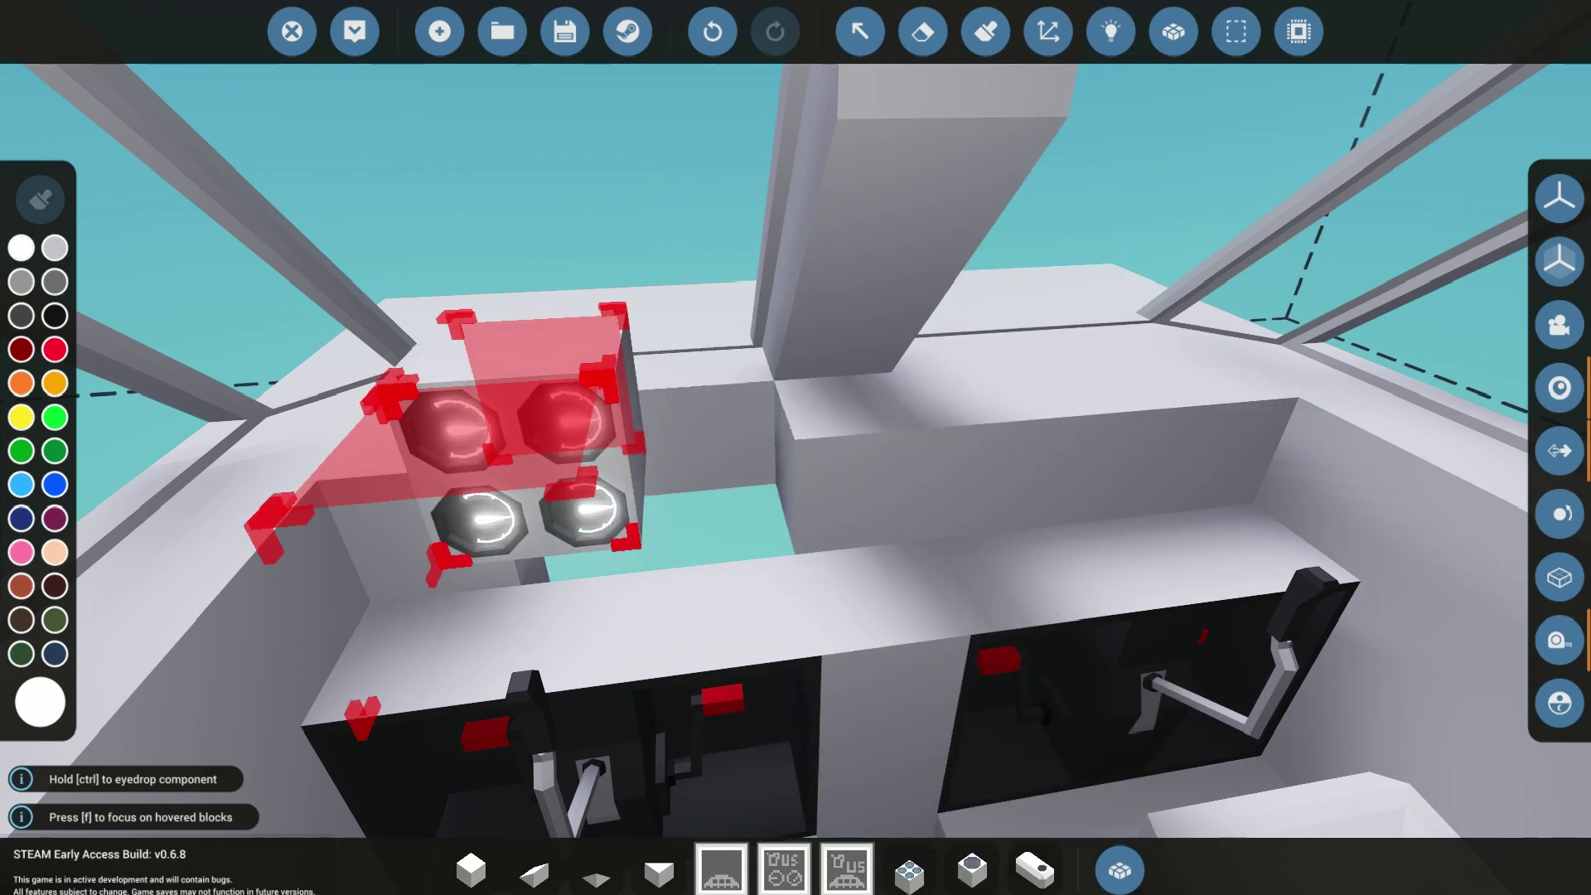
{"action": "left_click", "coordinate": [581, 505]}
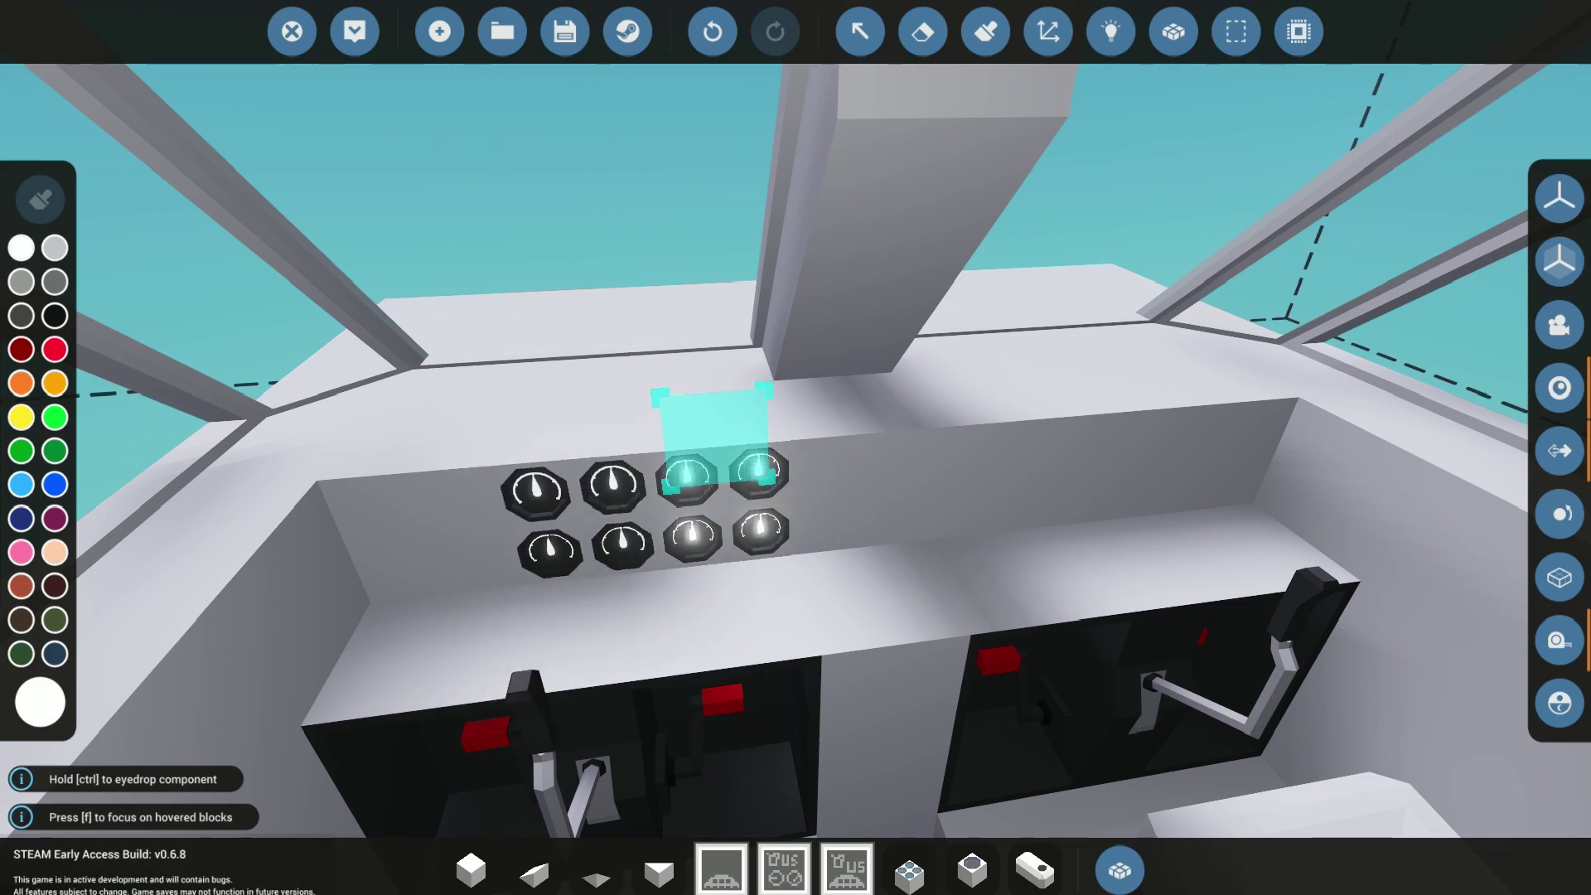
{"action": "left_click", "coordinate": [717, 464]}
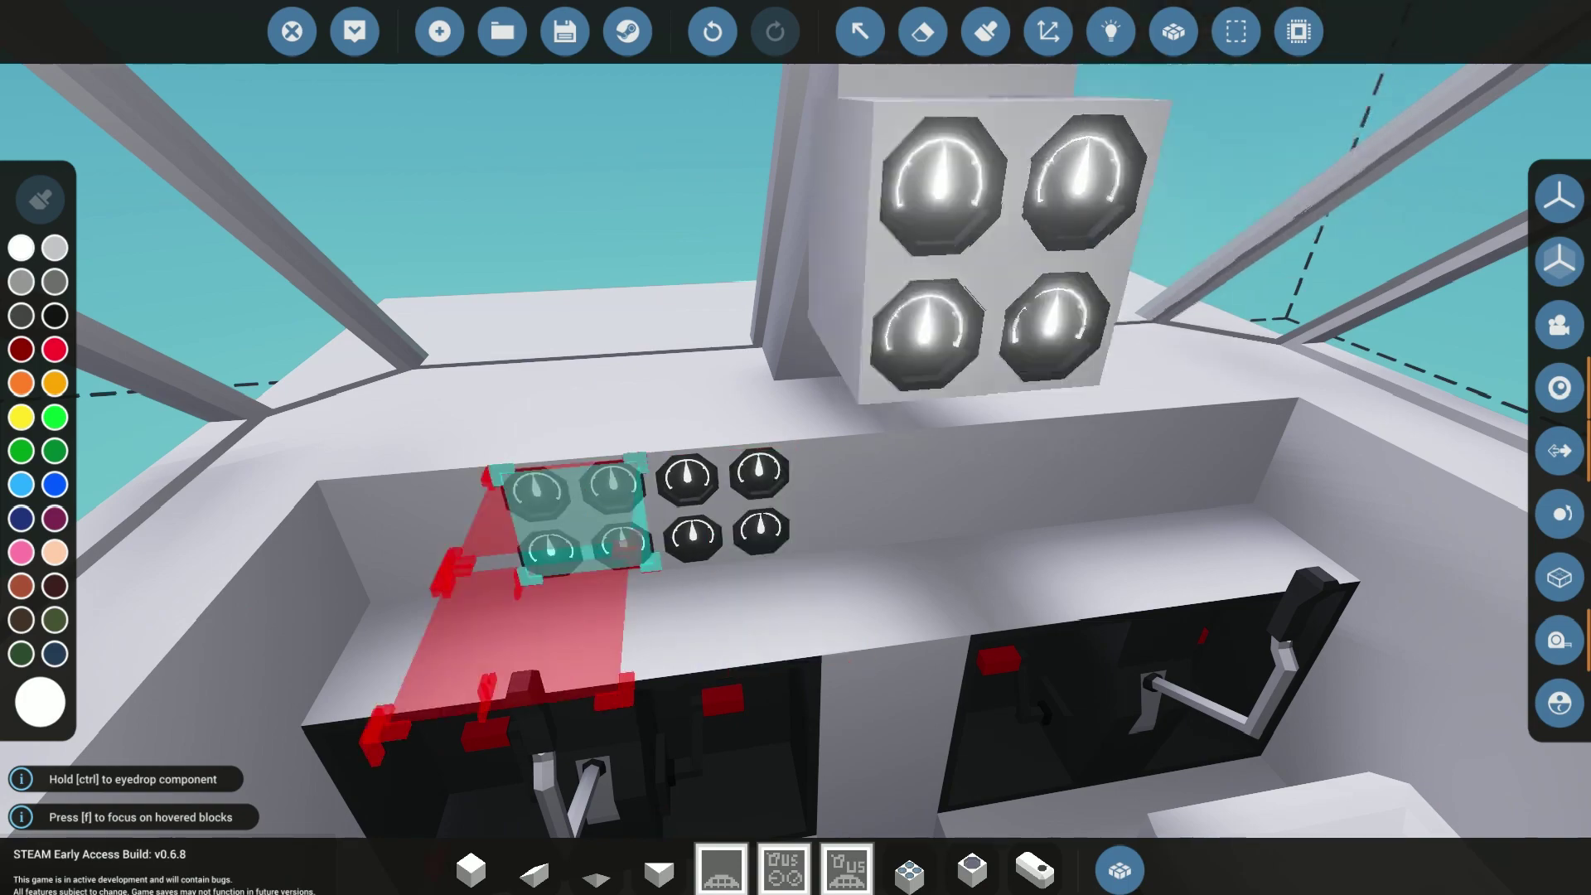
Connect the Electric nodes of the two Instrument Panels to each other
{"action": "left_click", "coordinate": [1111, 32]}
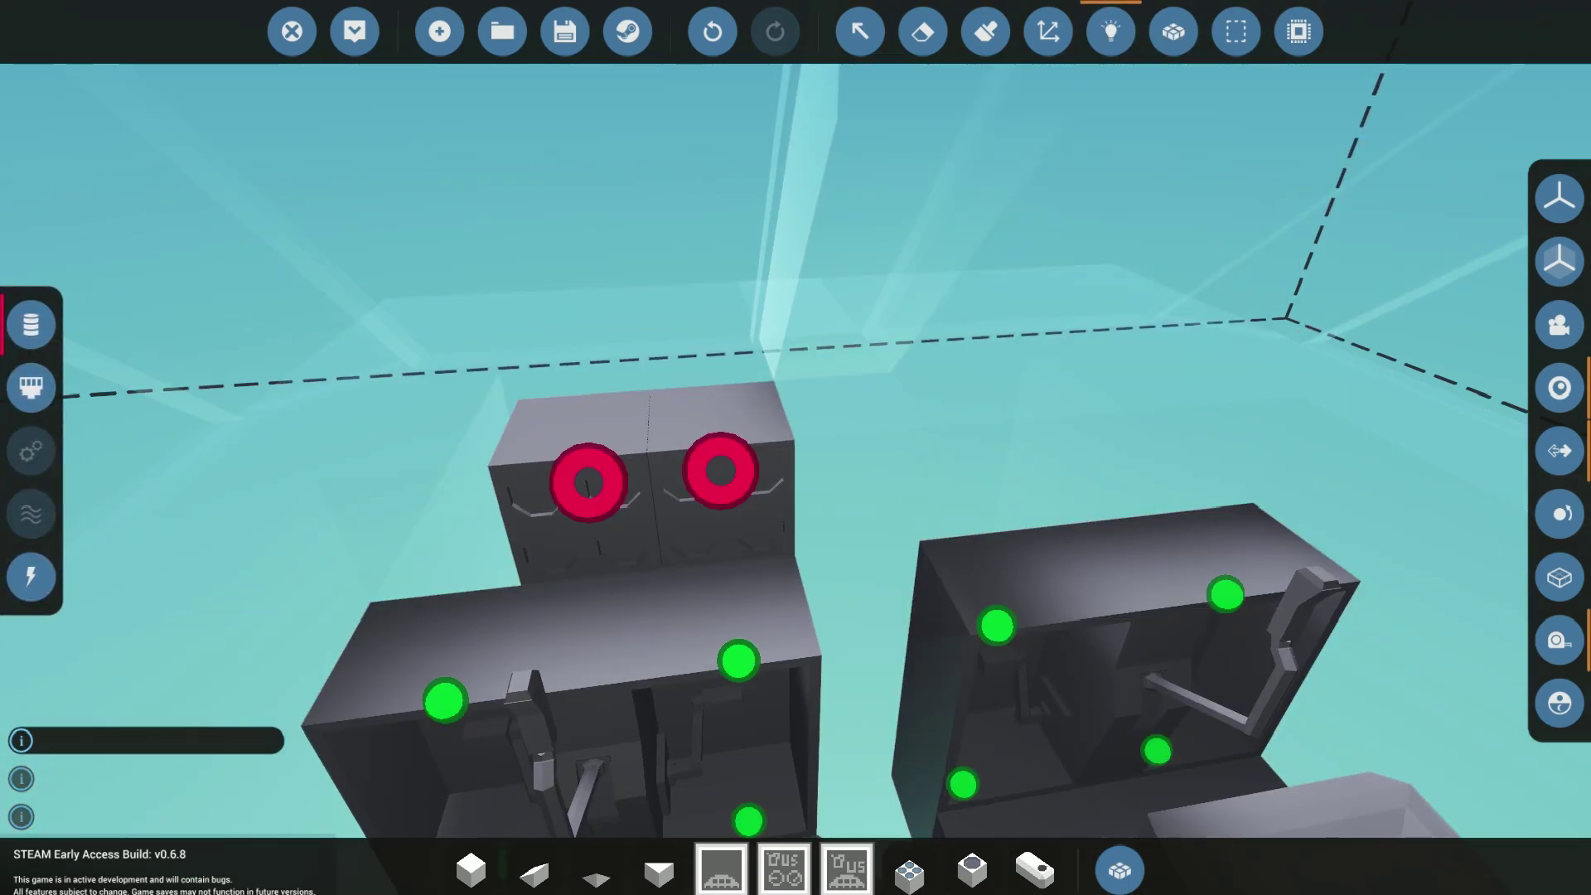
{"action": "left_click", "coordinate": [31, 576]}
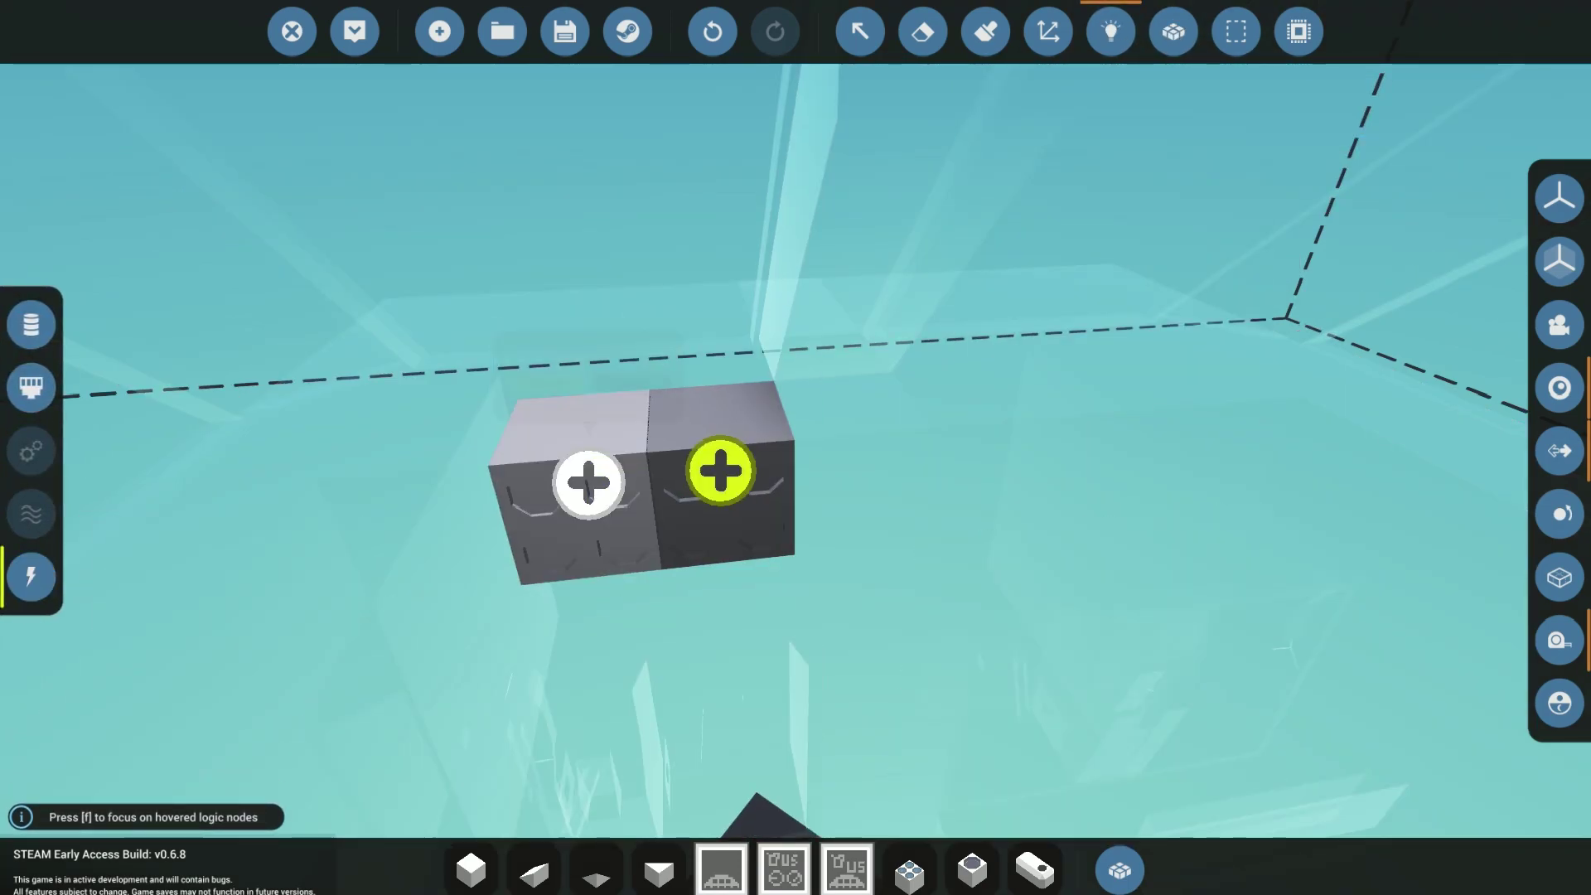
{"action": "left_click_drag", "start_coordinate": [720, 471], "coordinate": [588, 483]}
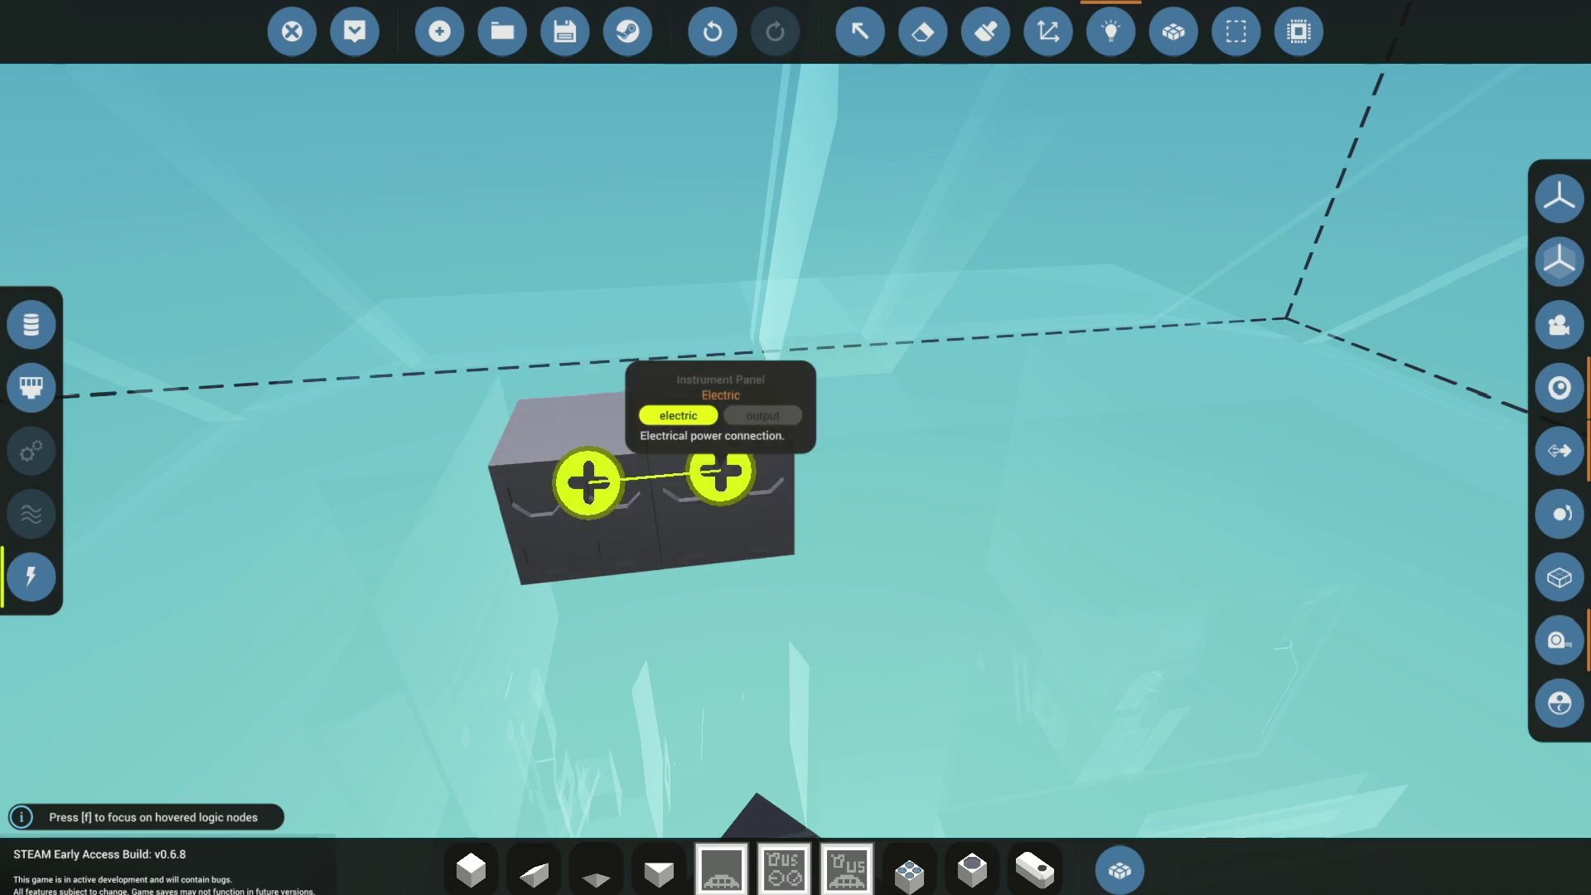
{"action": "left_click", "coordinate": [1111, 32]}
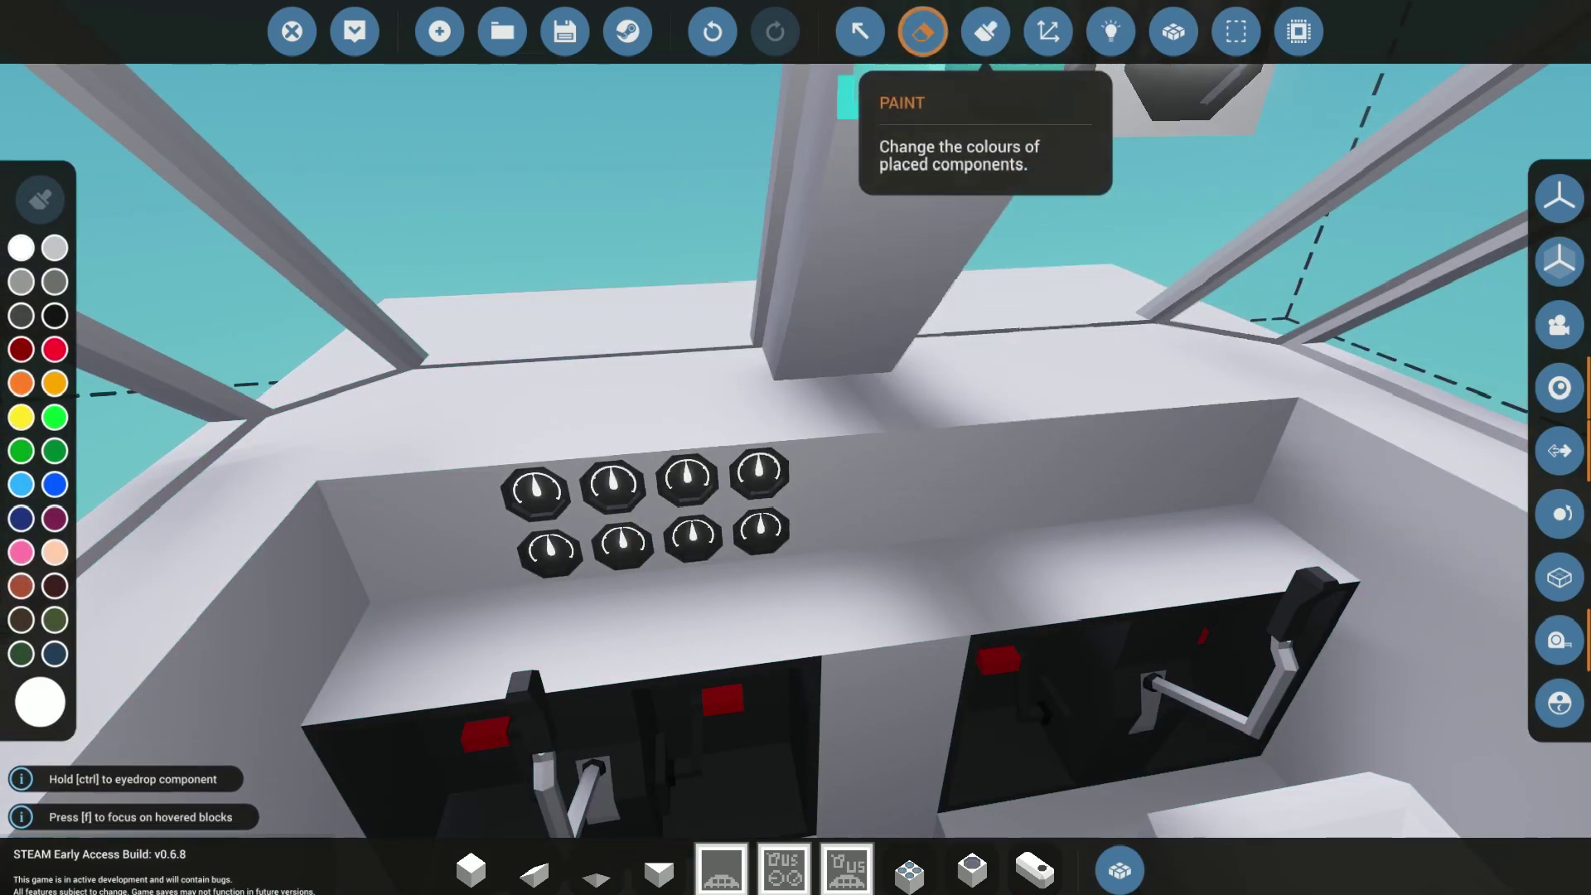
Open the left Instrument Panel's properties and set Instrument 4's number input channel to 4
{"action": "left_click", "coordinate": [859, 32]}
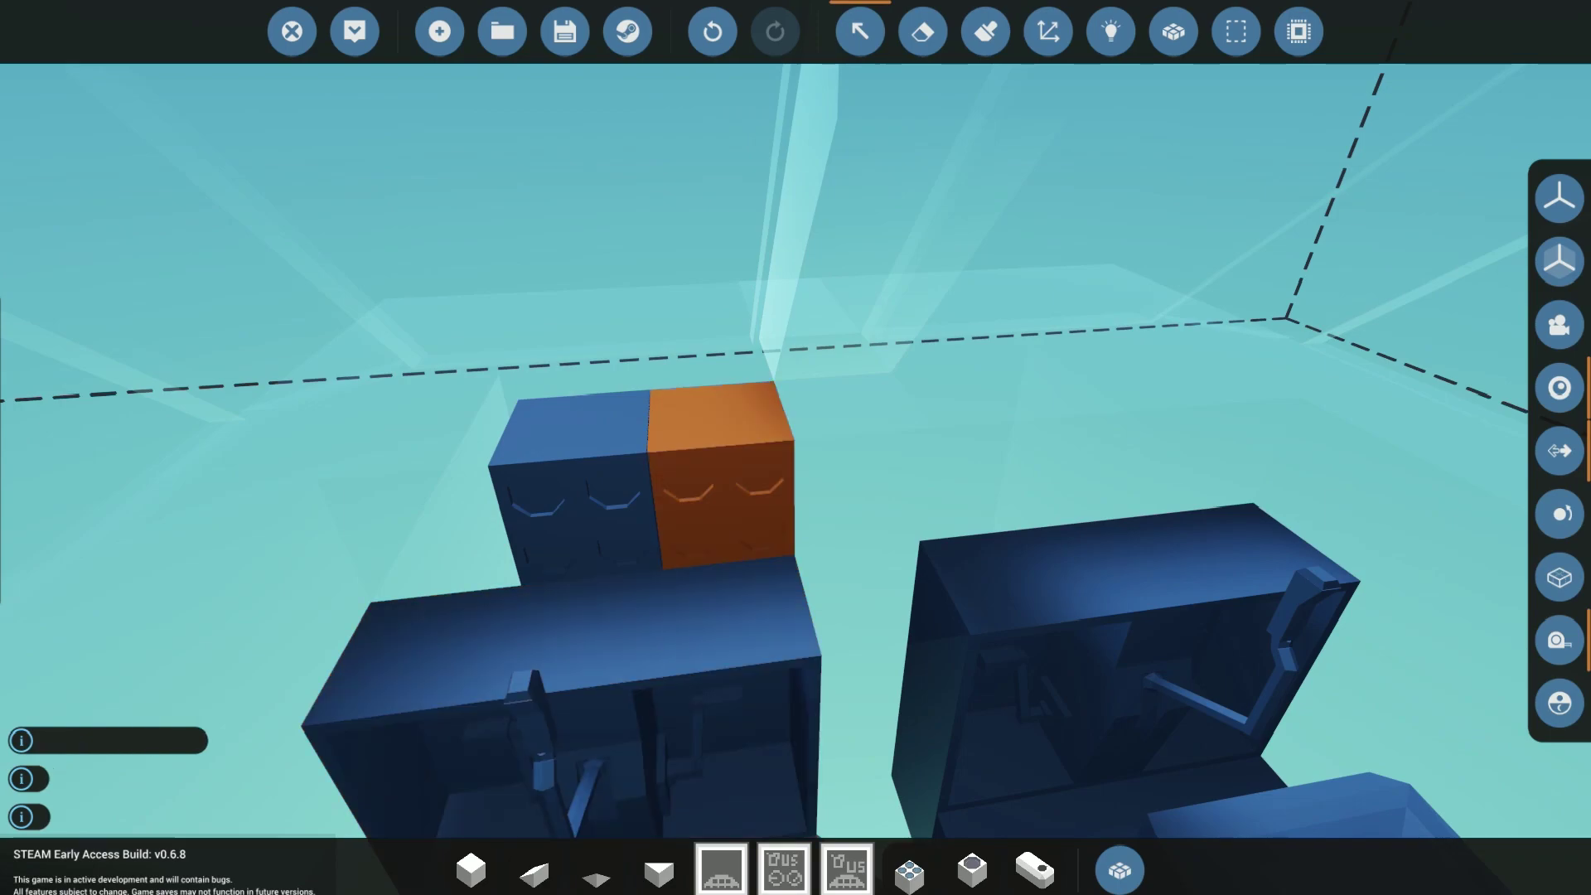
{"action": "left_click", "coordinate": [860, 31]}
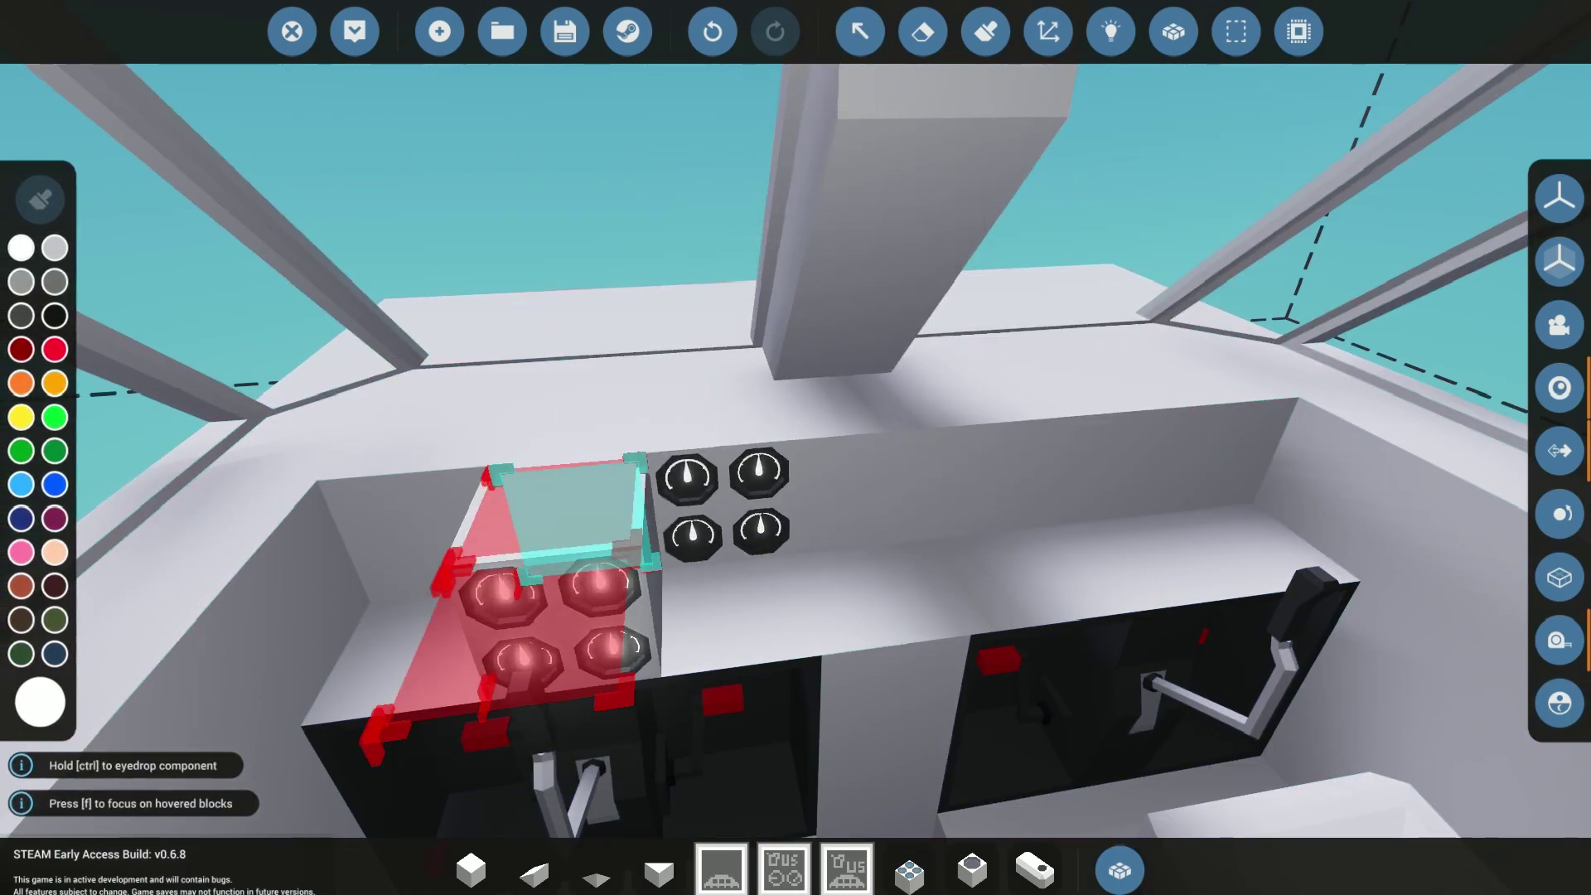
{"action": "left_click", "coordinate": [859, 32]}
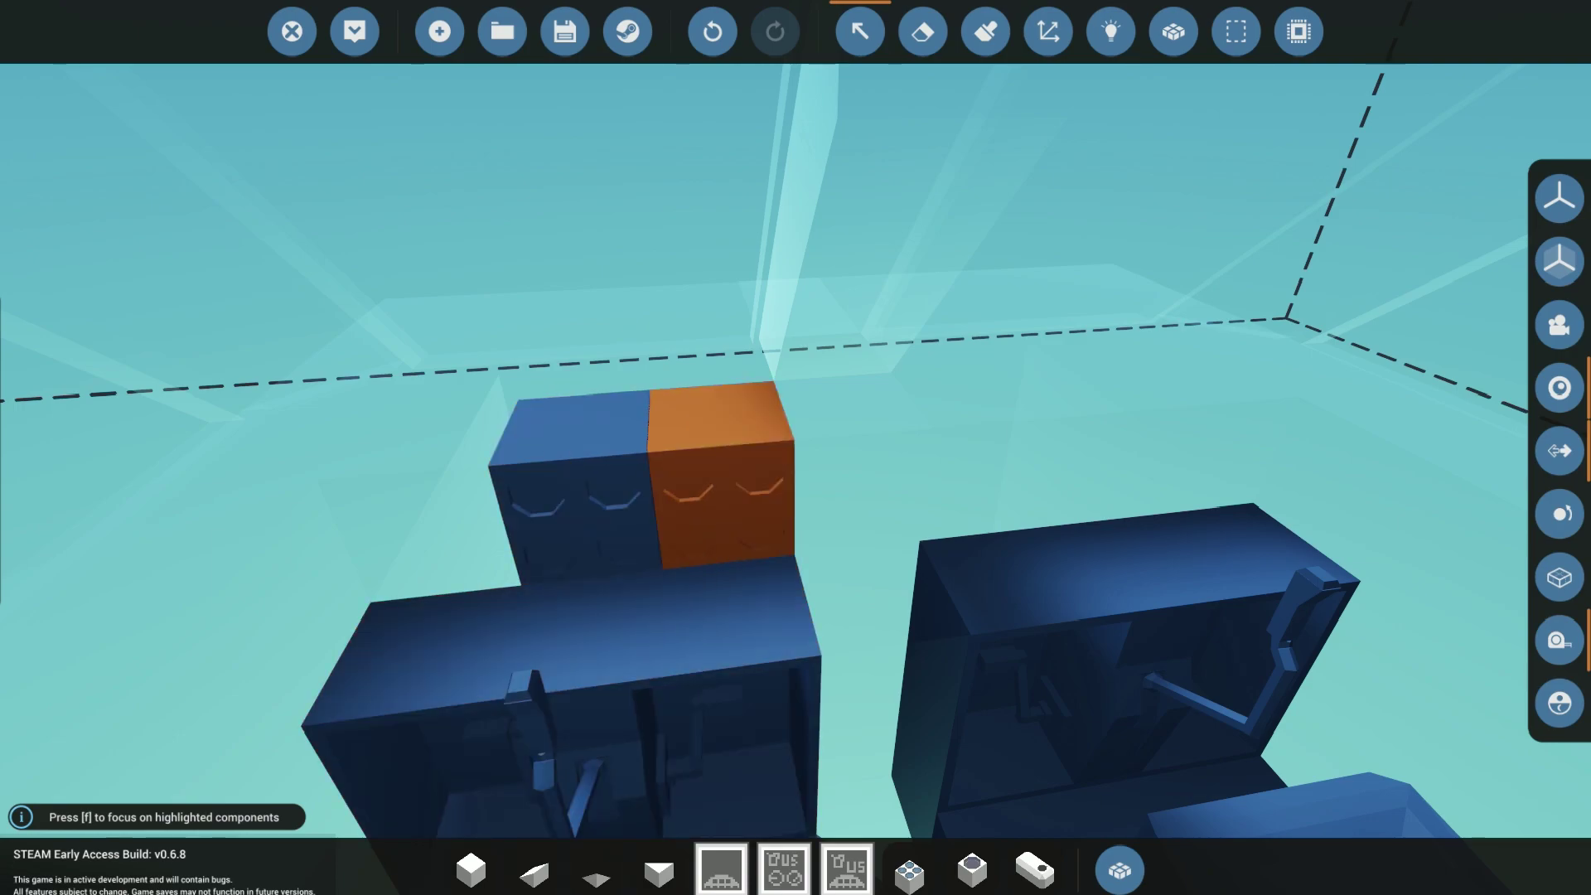
{"action": "mouse_move", "coordinate": [746, 489]}
{"action": "right_mouse_down"}
{"action": "mouse_move", "coordinate": [655, 489]}
{"action": "mouse_move", "coordinate": [759, 456]}
{"action": "mouse_move", "coordinate": [771, 481]}
{"action": "right_mouse_up"}
{"action": "key", "text": "w"}
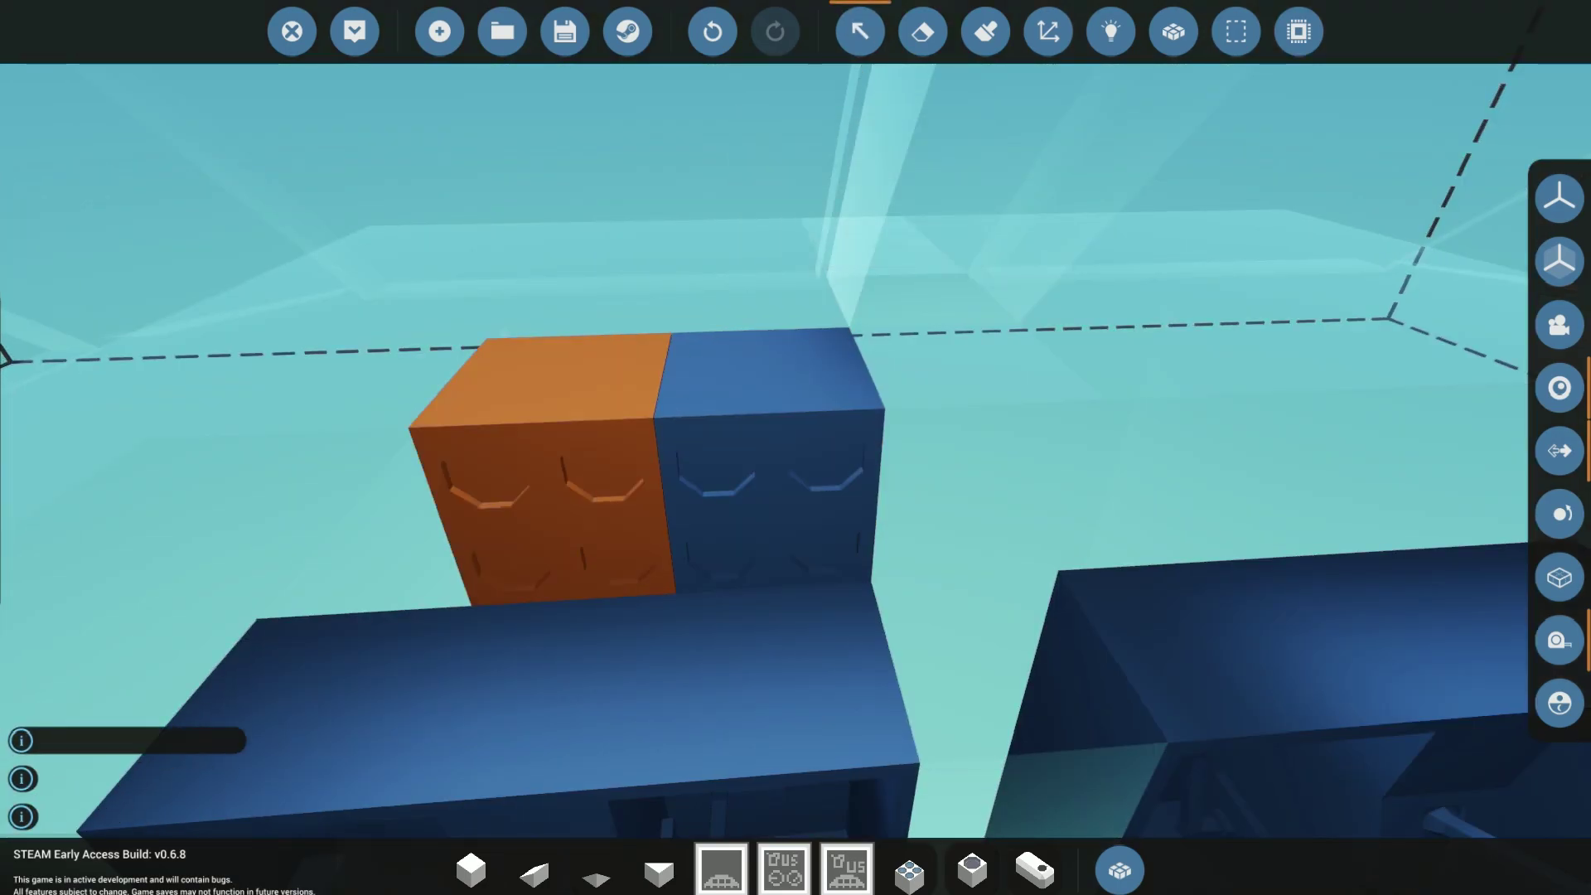
{"action": "left_click", "coordinate": [547, 481]}
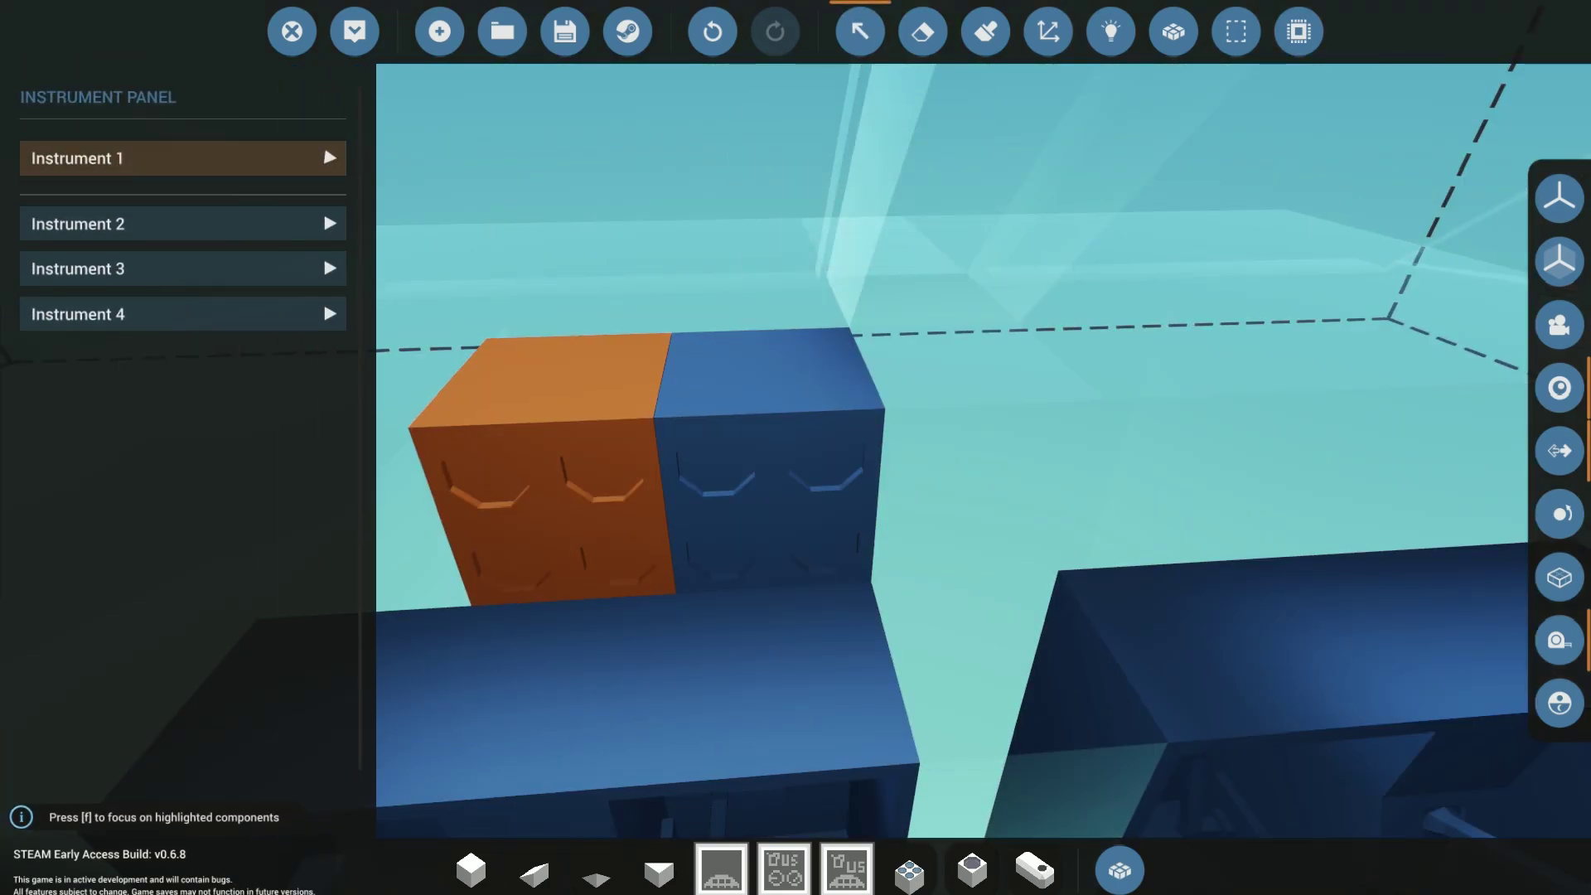
{"action": "left_click", "coordinate": [183, 159]}
{"action": "left_click", "coordinate": [182, 158]}
{"action": "left_click", "coordinate": [182, 294]}
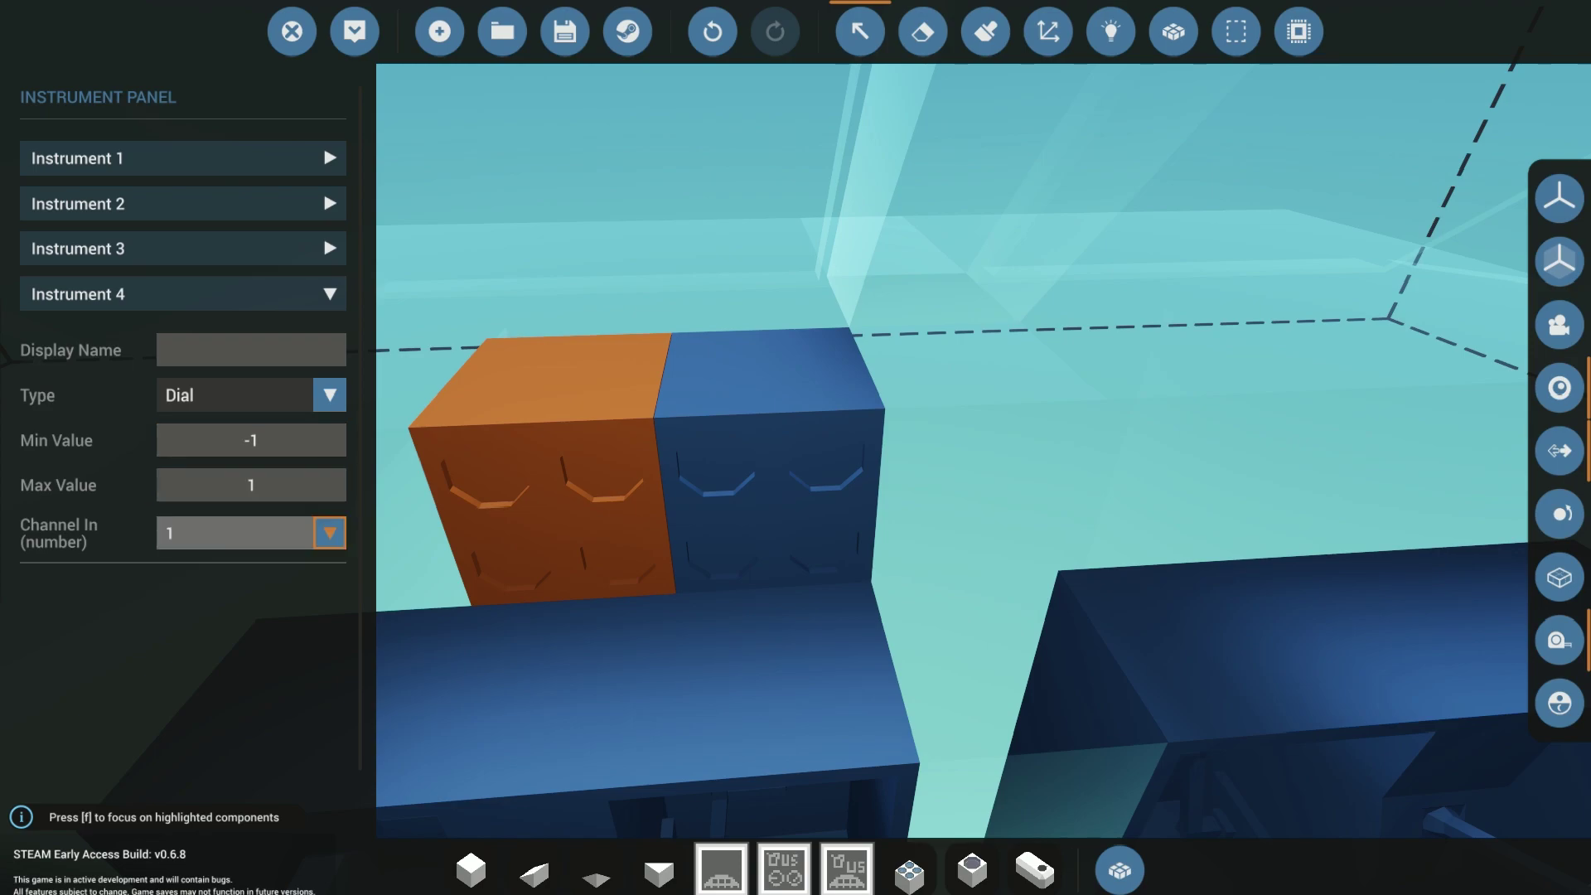
{"action": "left_click", "coordinate": [249, 533]}
{"action": "left_click", "coordinate": [247, 663]}
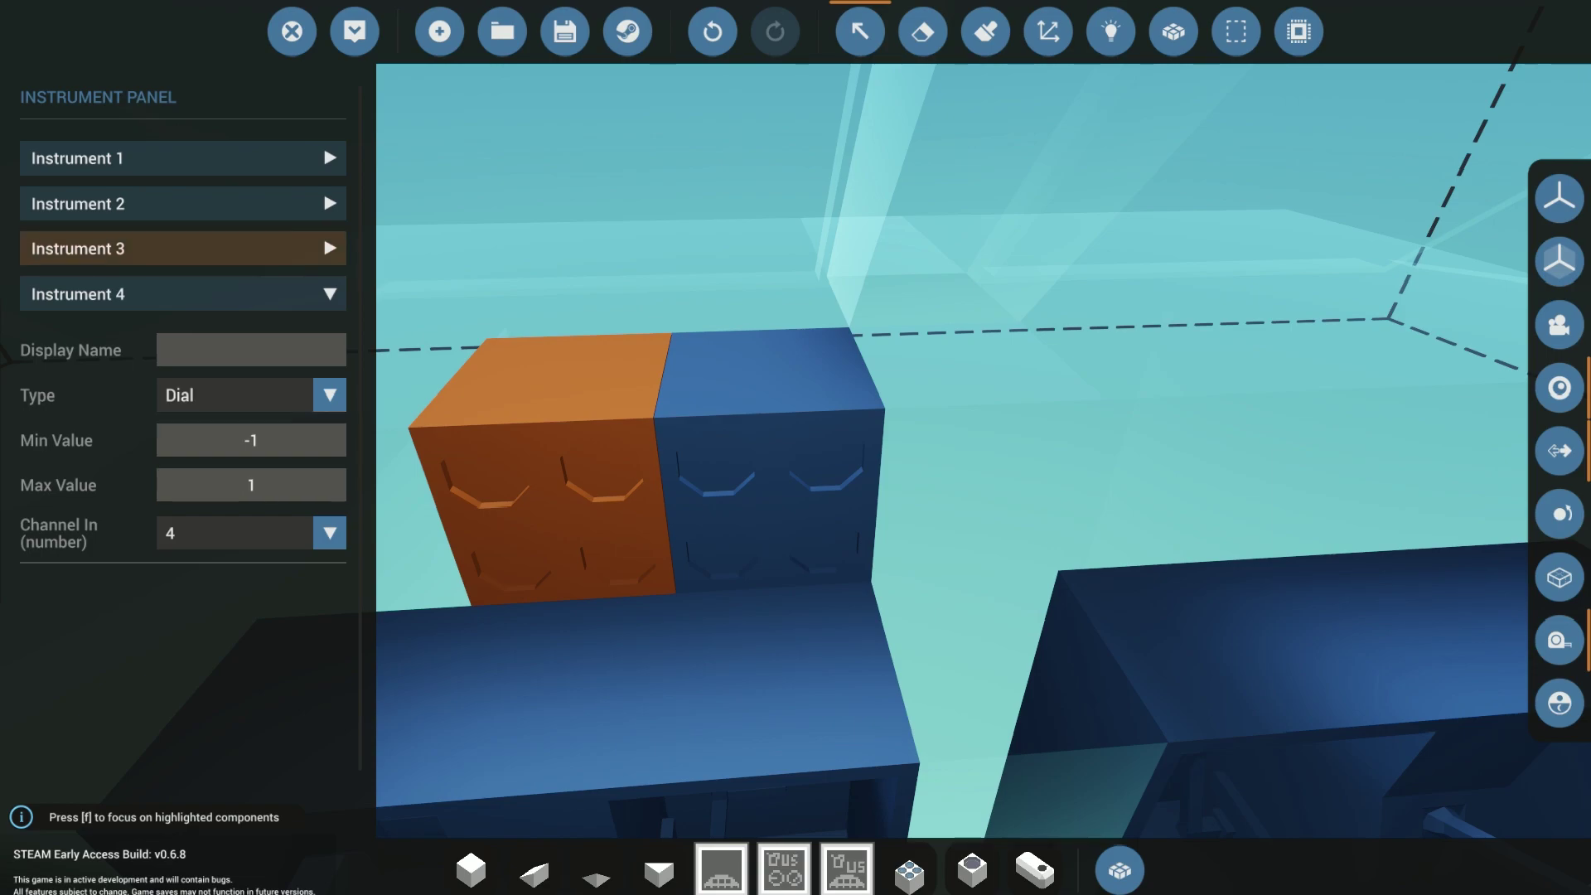
Give Instrument 4 a range of 0 to 100 and the display name Fuel Level 4
{"action": "left_click", "coordinate": [251, 440]}
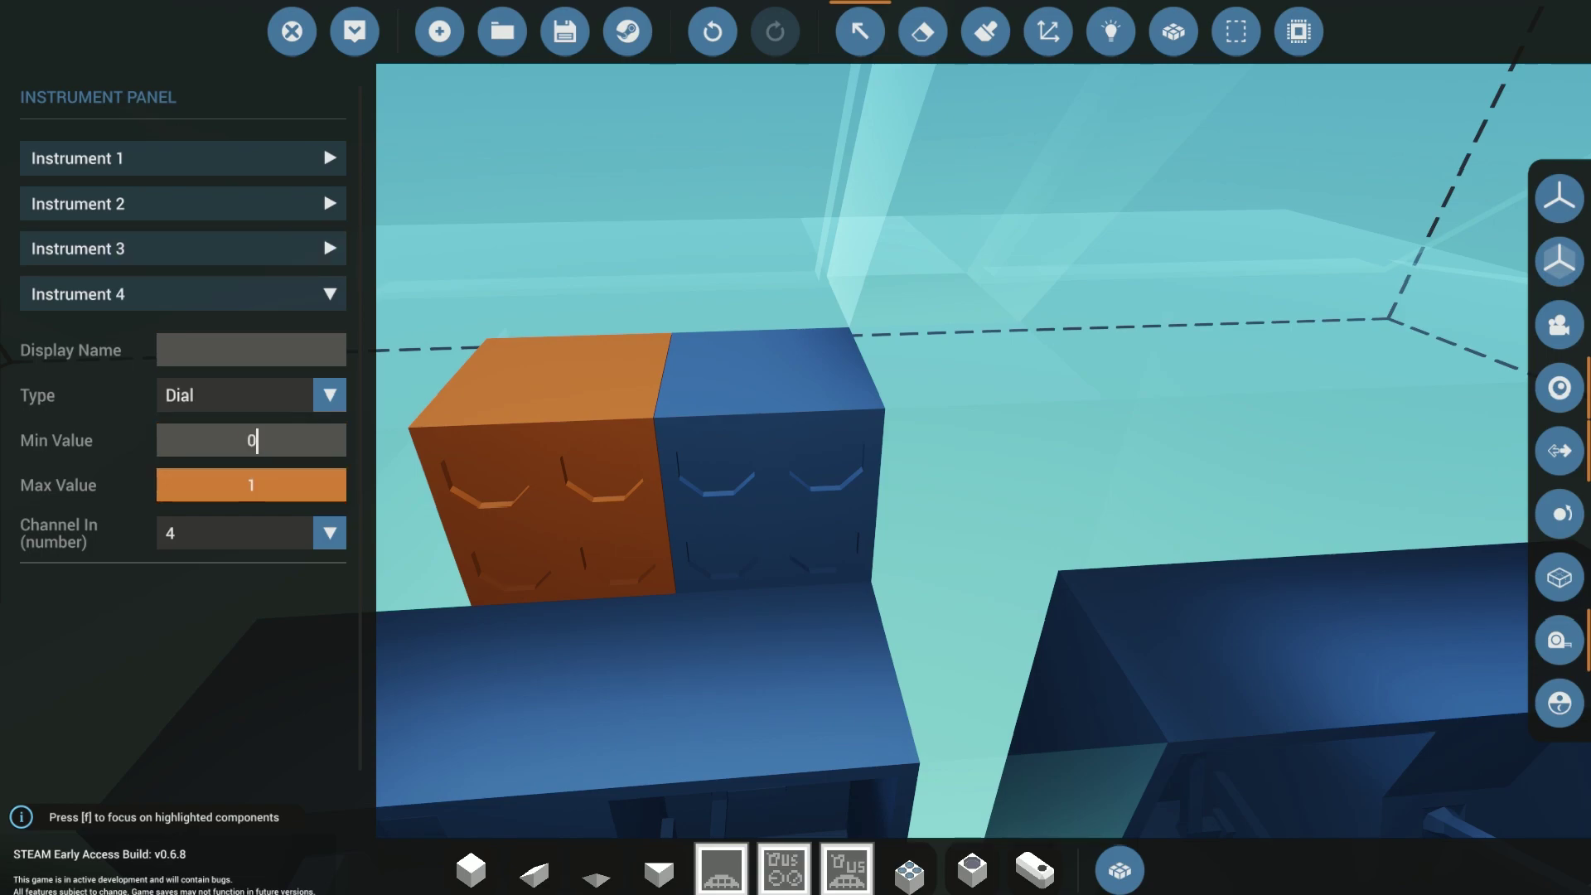
{"action": "type", "text": "00"}
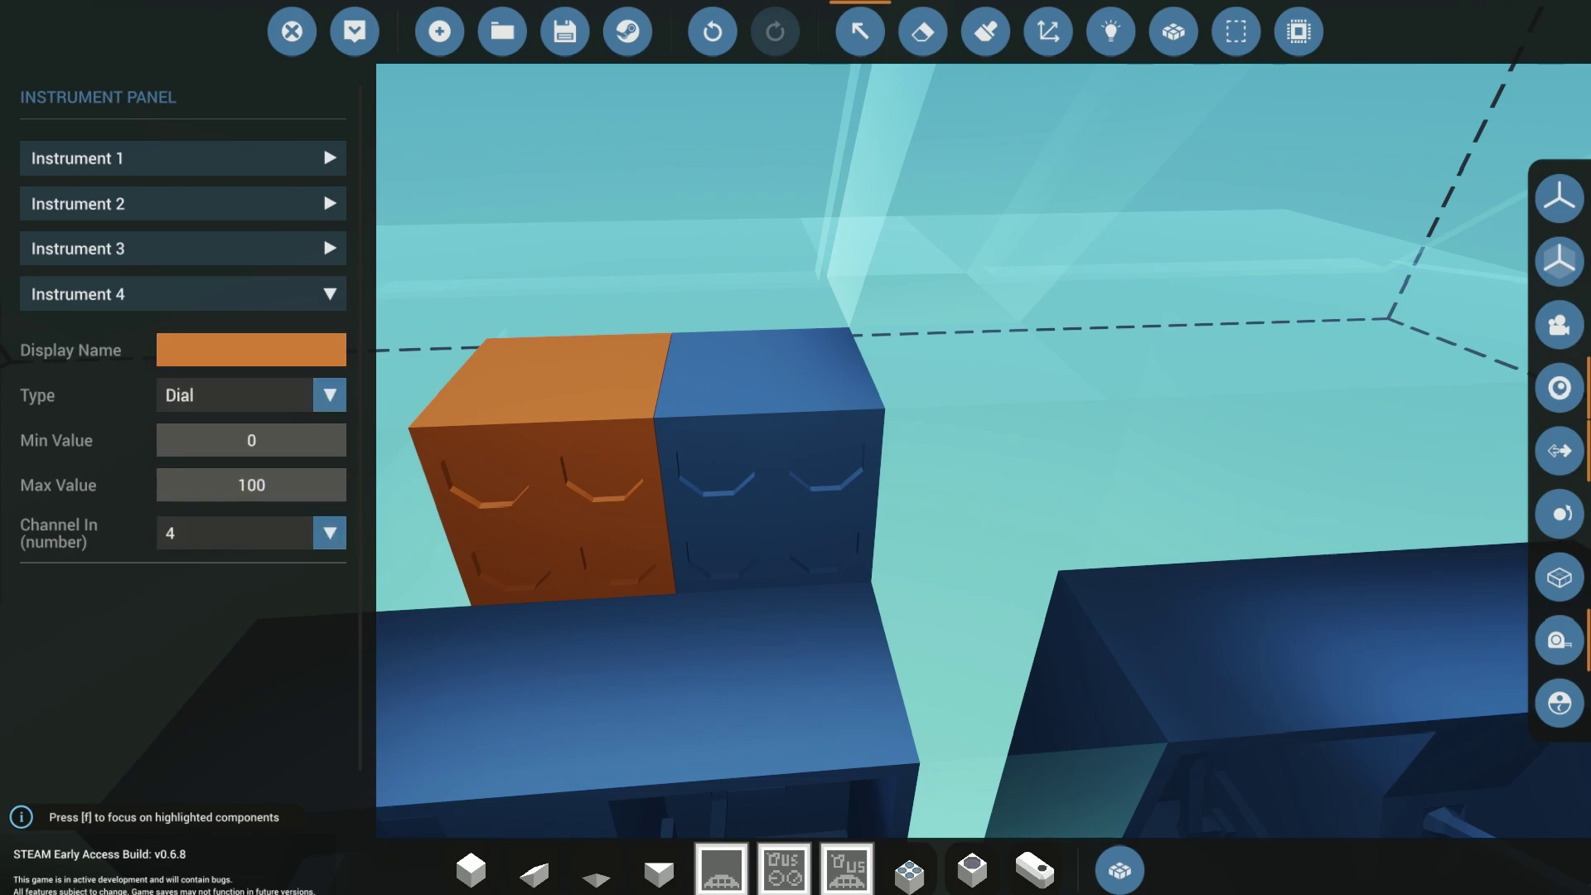
{"action": "left_click", "coordinate": [251, 350]}
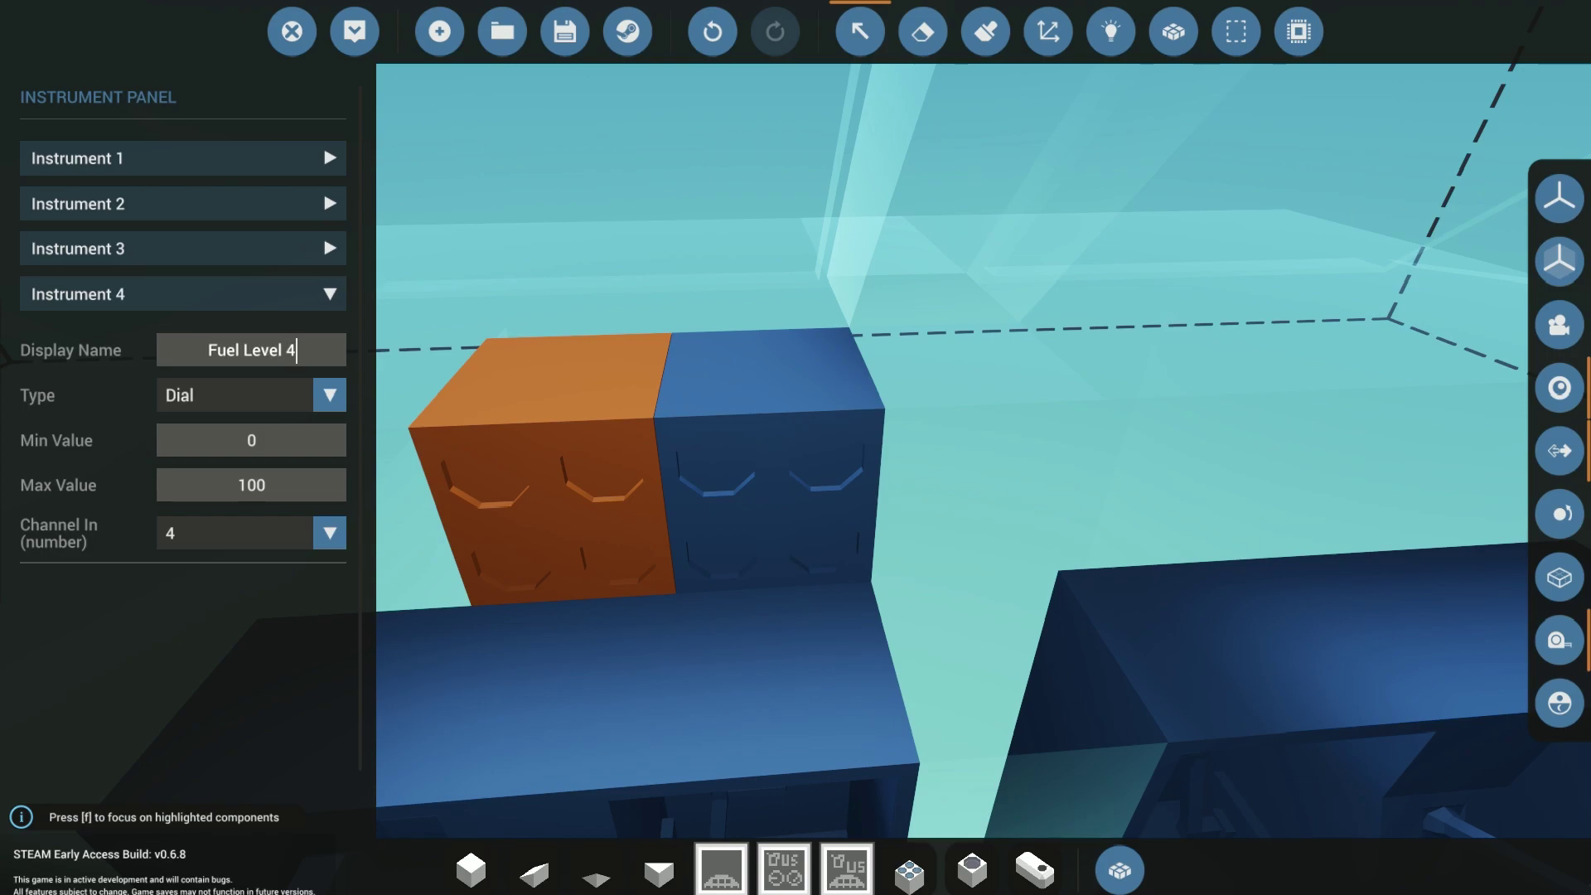
Set Instrument 3's number input channel to 3 and name it Fuel Level 3, reusing Instrument 4's copied display name
{"action": "left_click", "coordinate": [252, 350]}
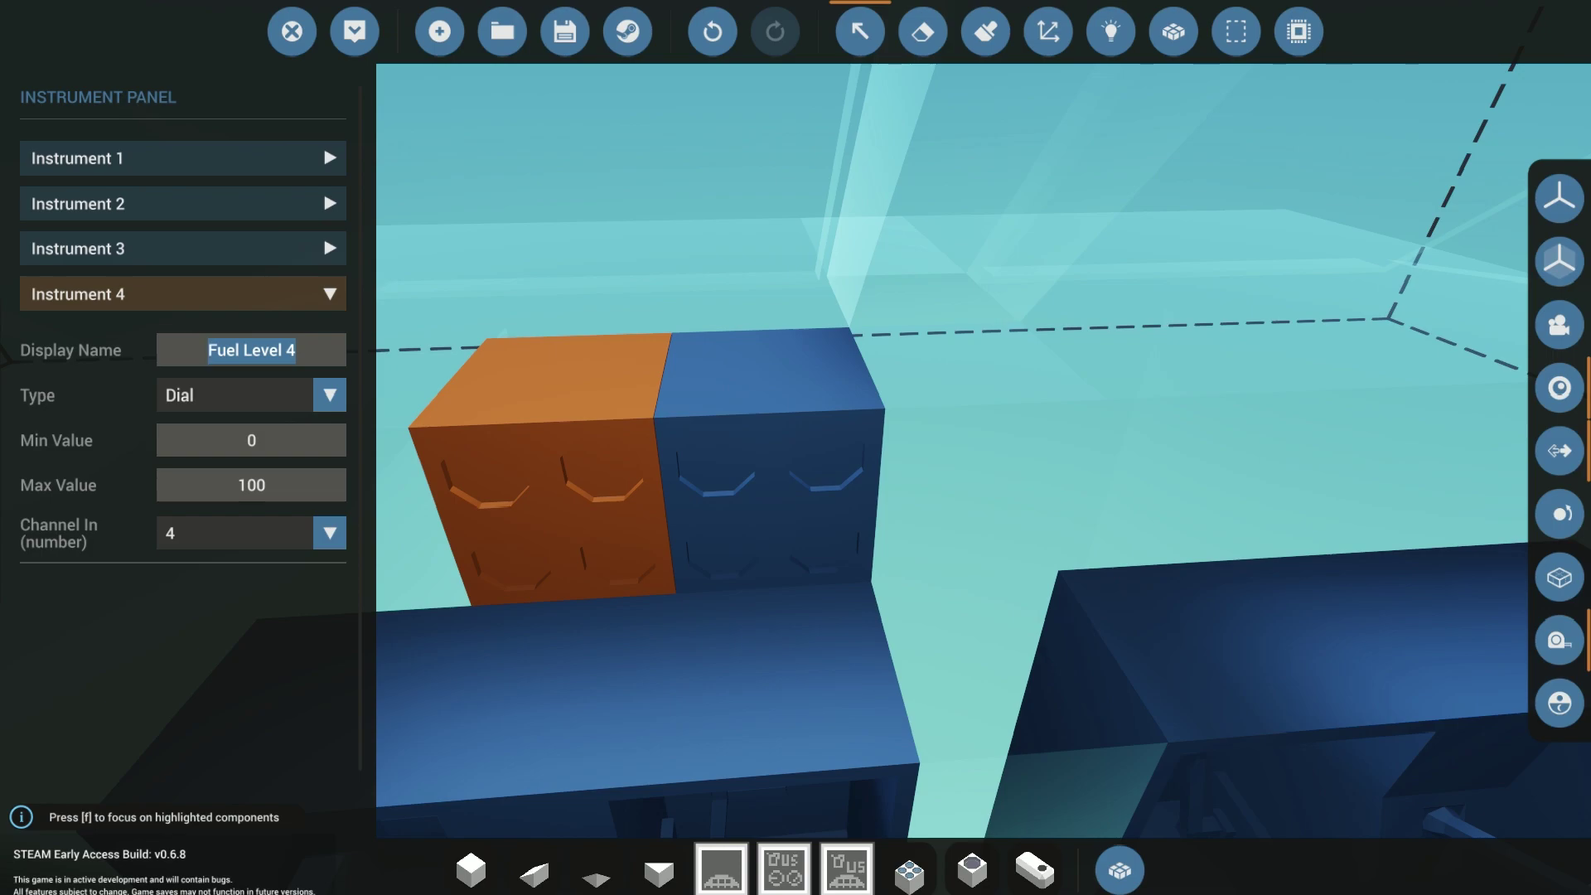
{"action": "left_click", "coordinate": [183, 294]}
{"action": "left_click", "coordinate": [183, 249]}
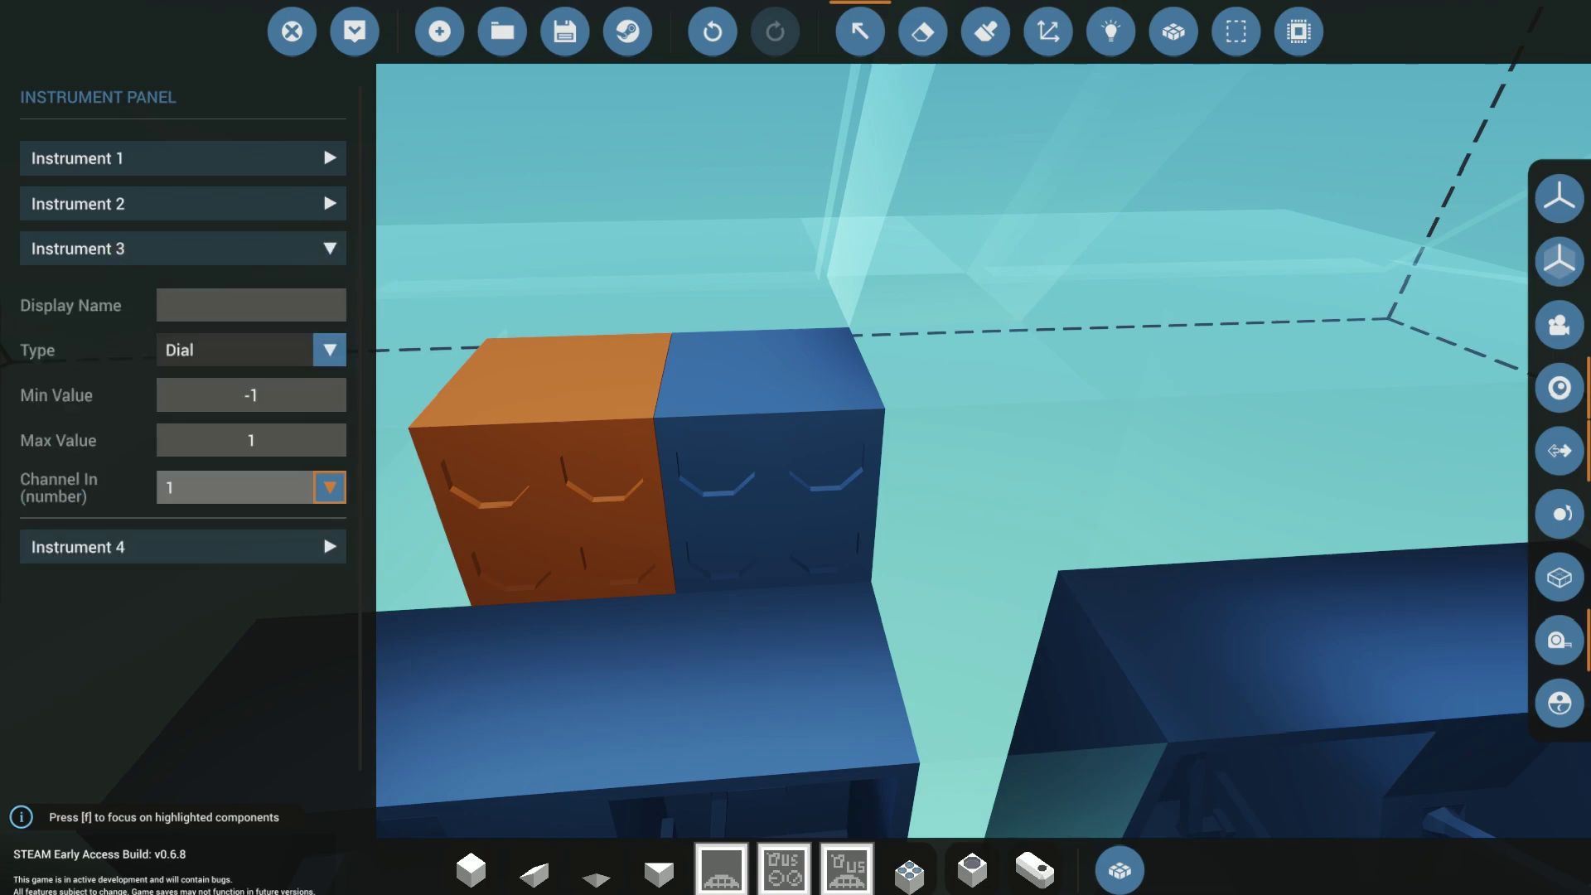
{"action": "left_click", "coordinate": [329, 488]}
{"action": "left_click", "coordinate": [247, 588]}
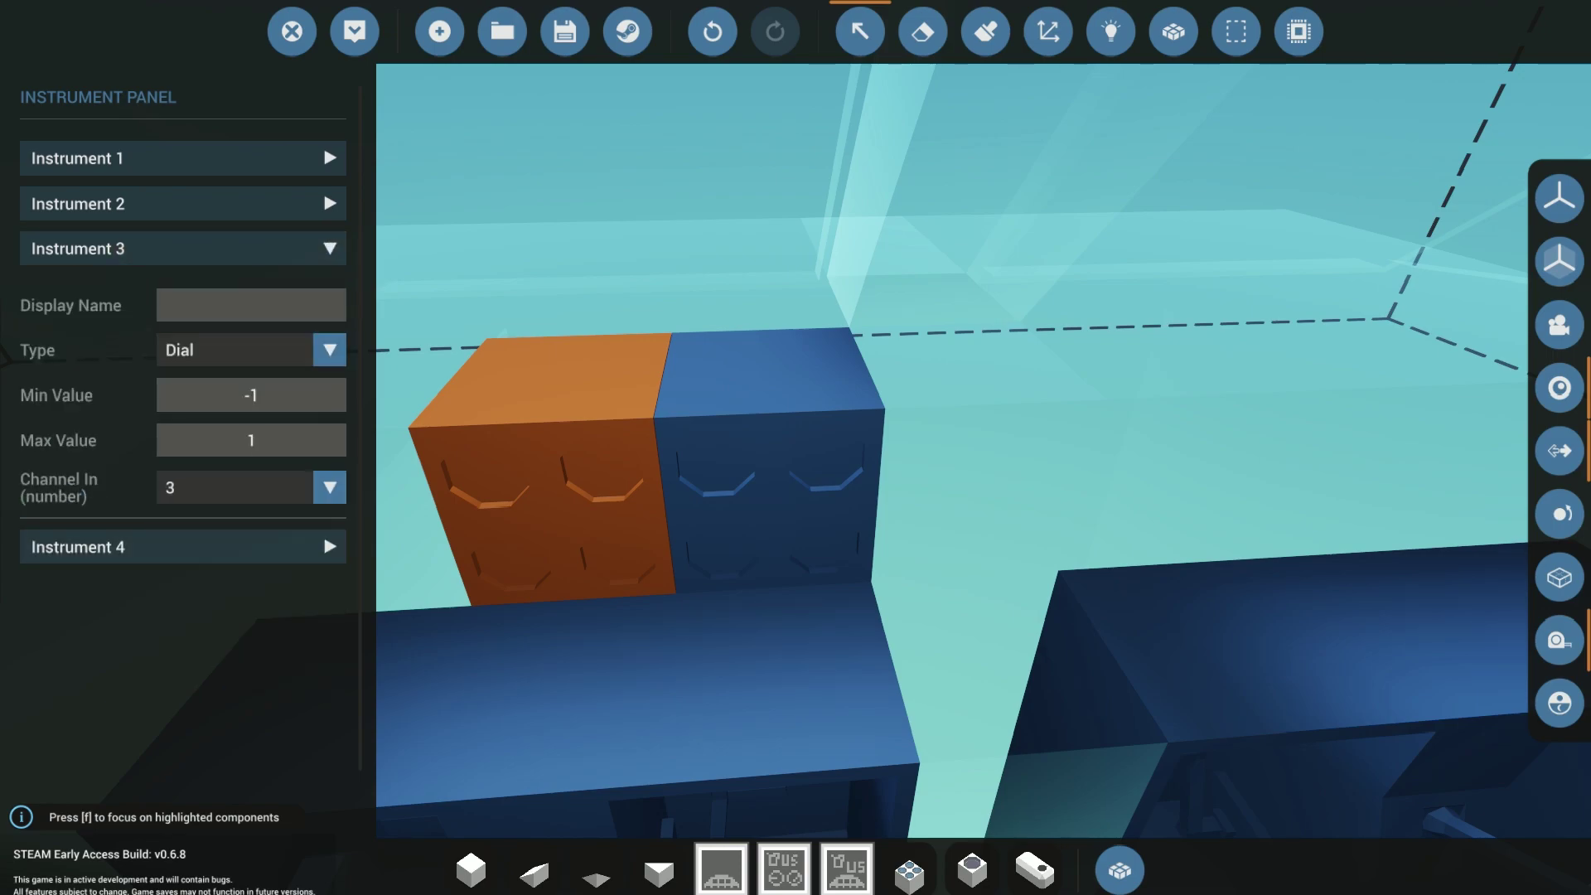
{"action": "left_click", "coordinate": [251, 306]}
{"action": "type", "text": "Fuel Level 4"}
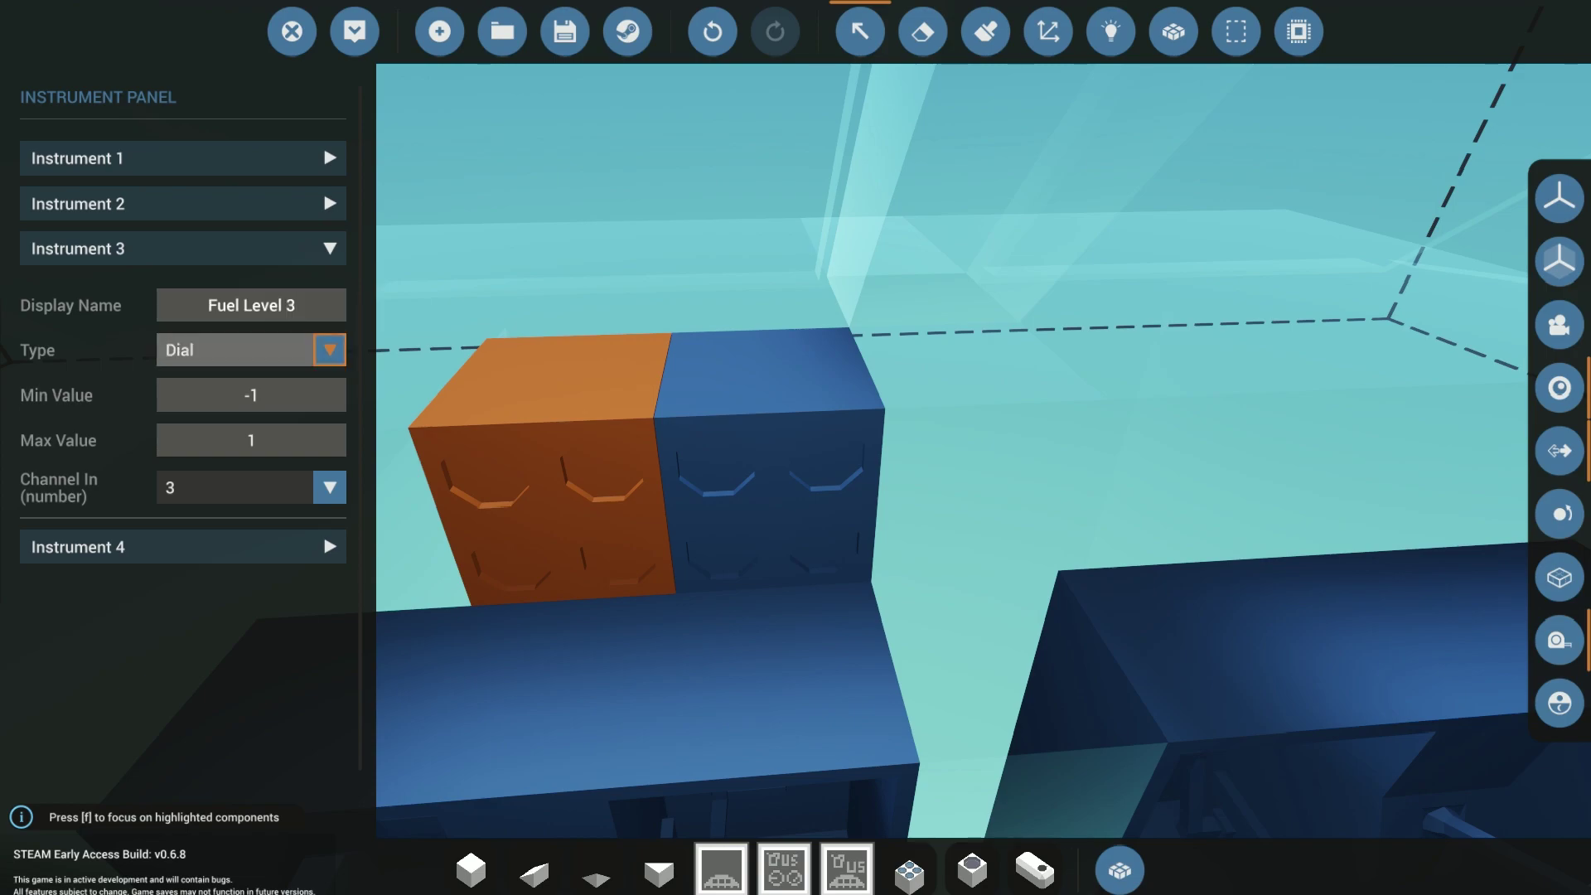
Give Instrument 3 a minimum value of 0 and a maximum value of 100
{"action": "left_click", "coordinate": [273, 350]}
{"action": "left_click", "coordinate": [274, 350]}
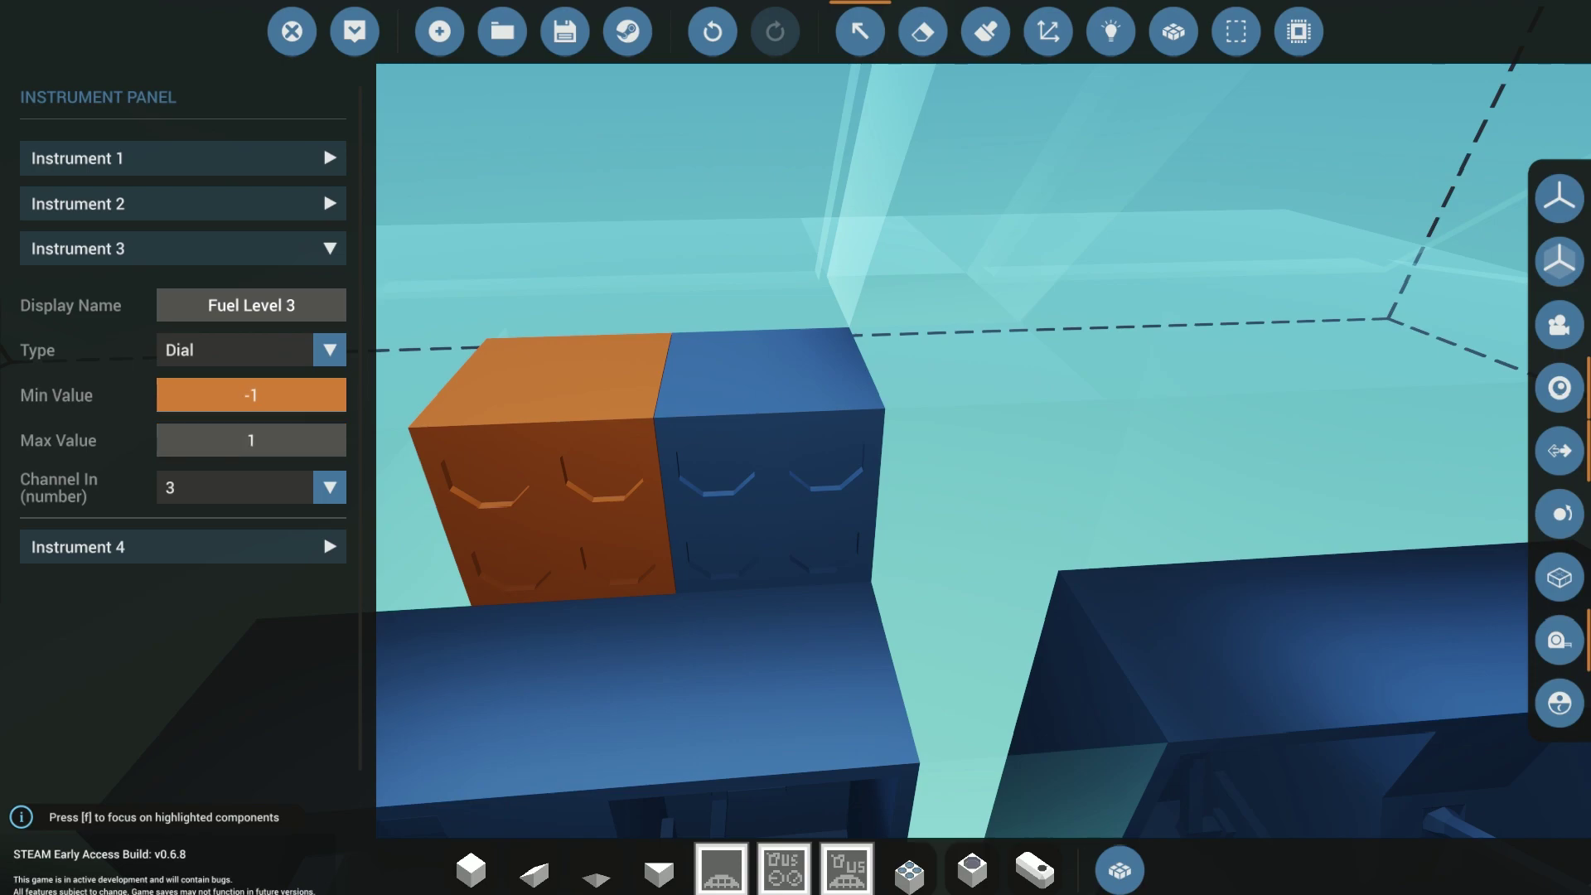
{"action": "type", "text": "0"}
{"action": "key", "text": "Tab"}
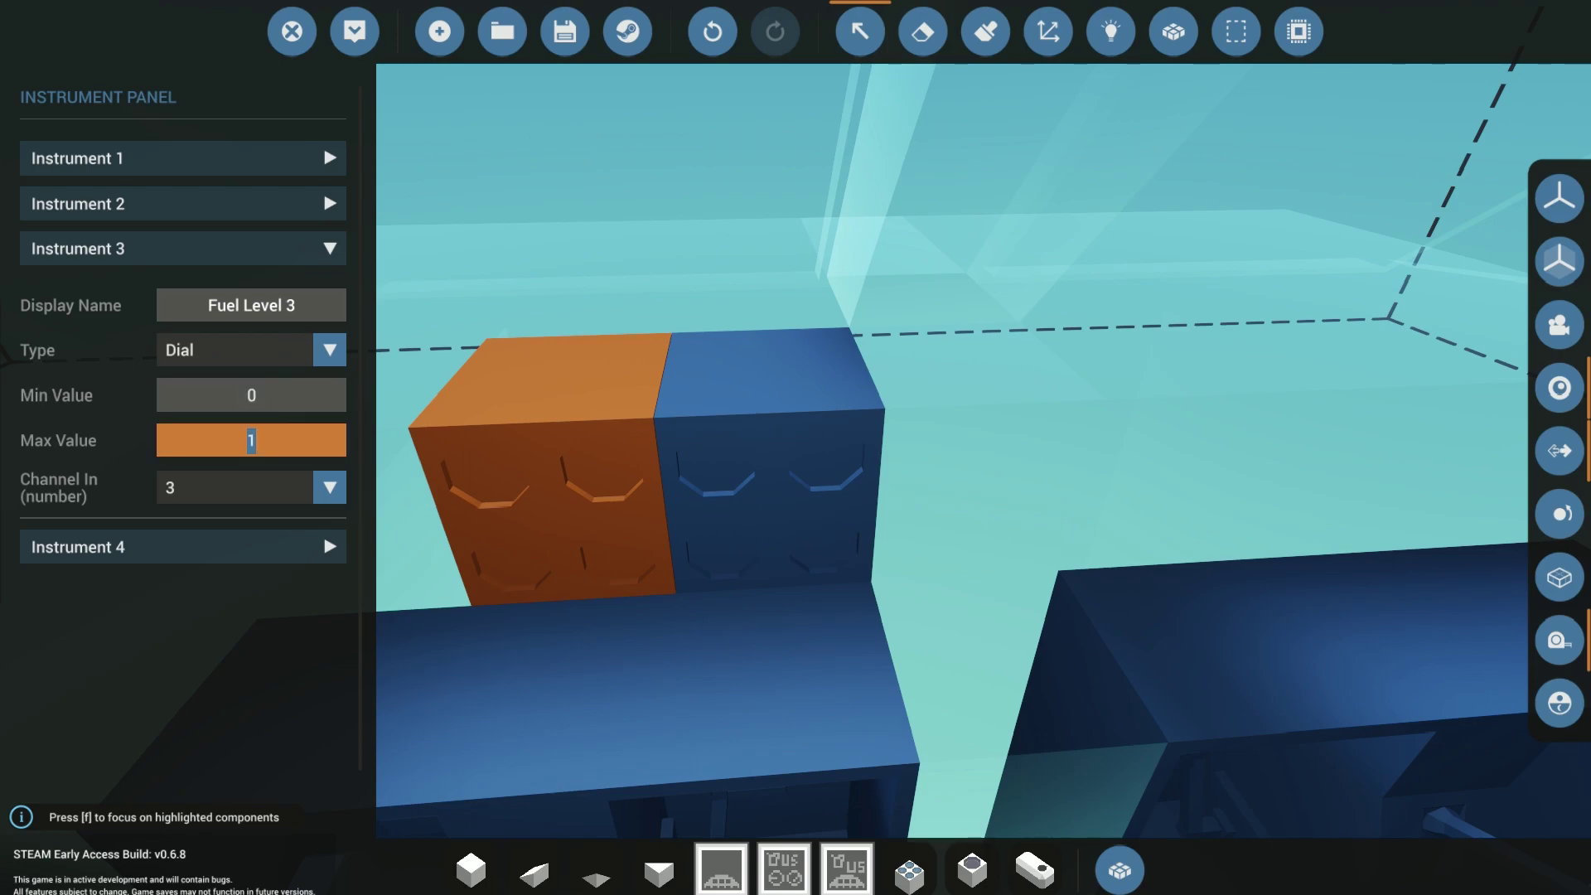
{"action": "type", "text": "00"}
{"action": "left_click", "coordinate": [182, 547]}
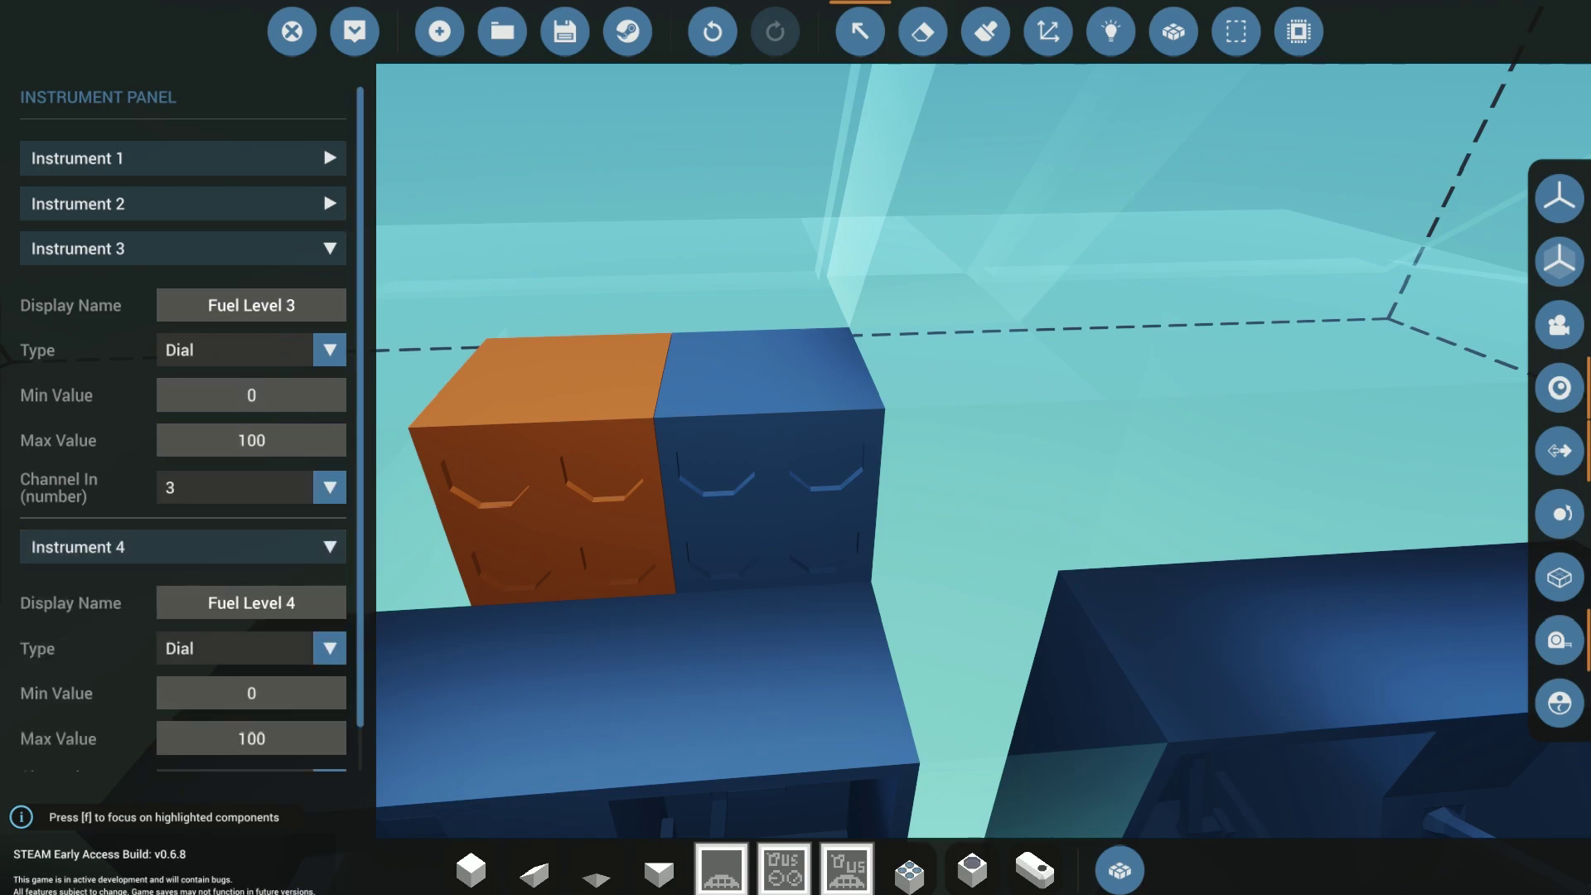
{"action": "left_click", "coordinate": [182, 249]}
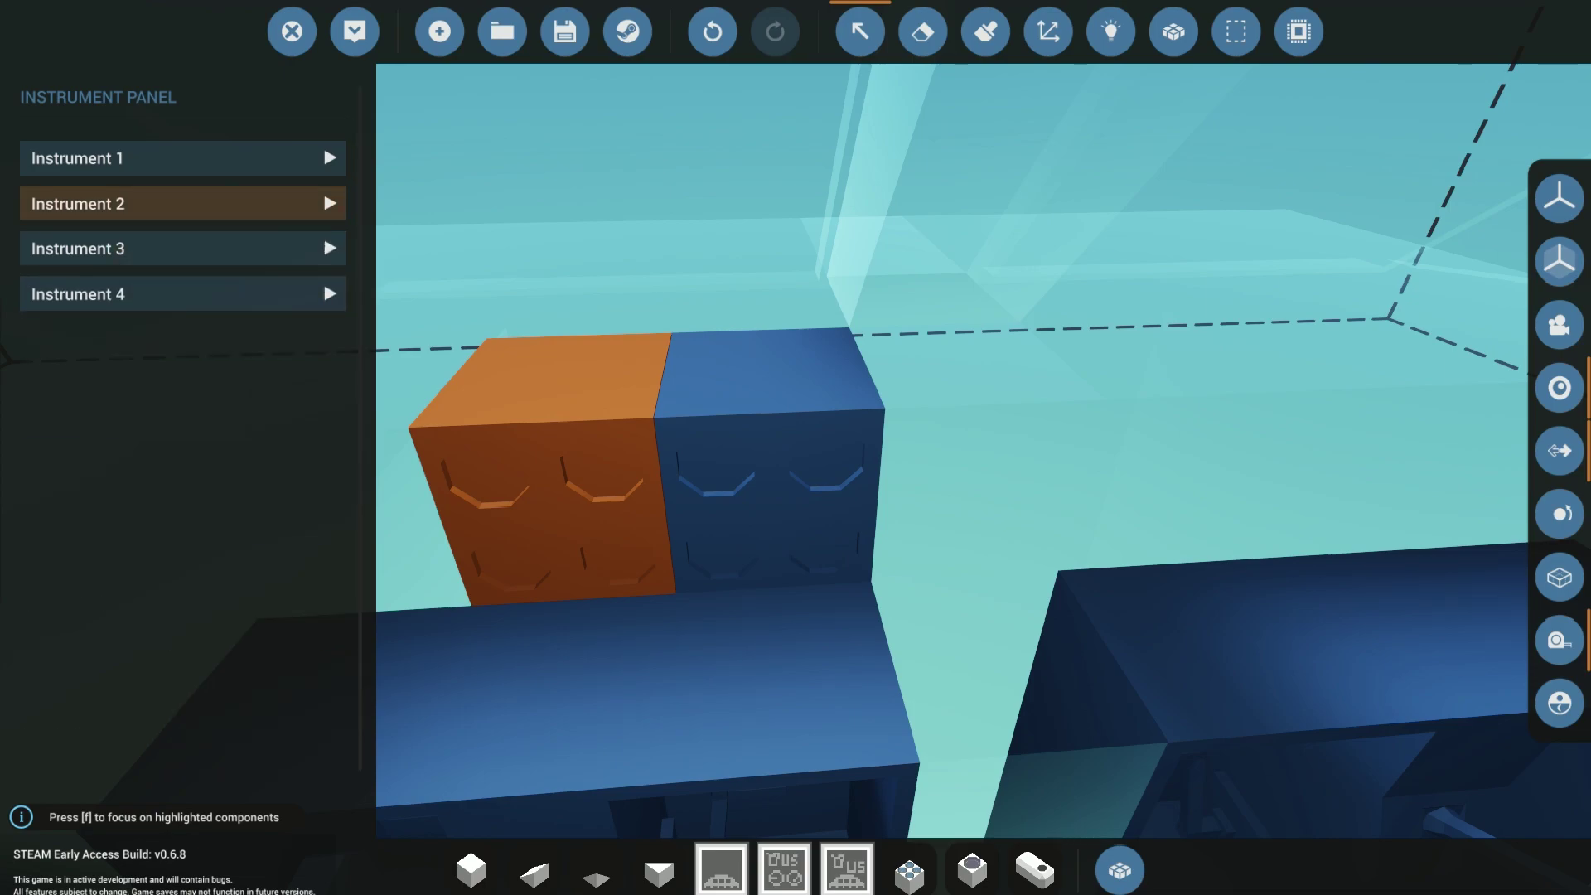
Give Instrument 2 the display name Fuel Level 2, reusing the copied display name of Instrument 4
{"action": "left_click", "coordinate": [182, 204]}
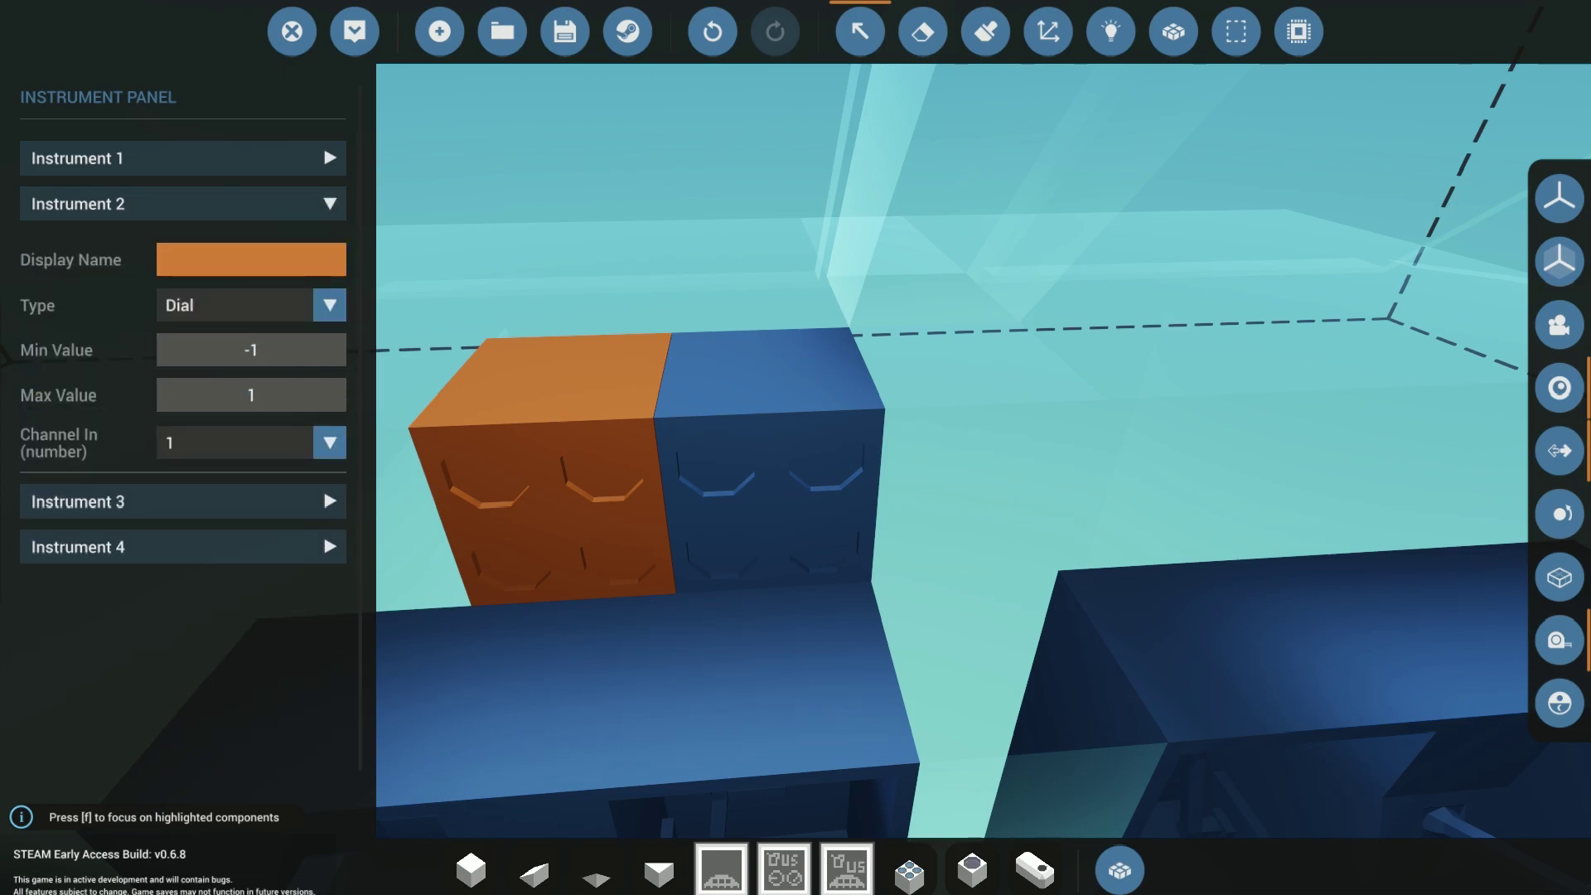
{"action": "left_click", "coordinate": [252, 260]}
{"action": "type", "text": "Fuel Level 4"}
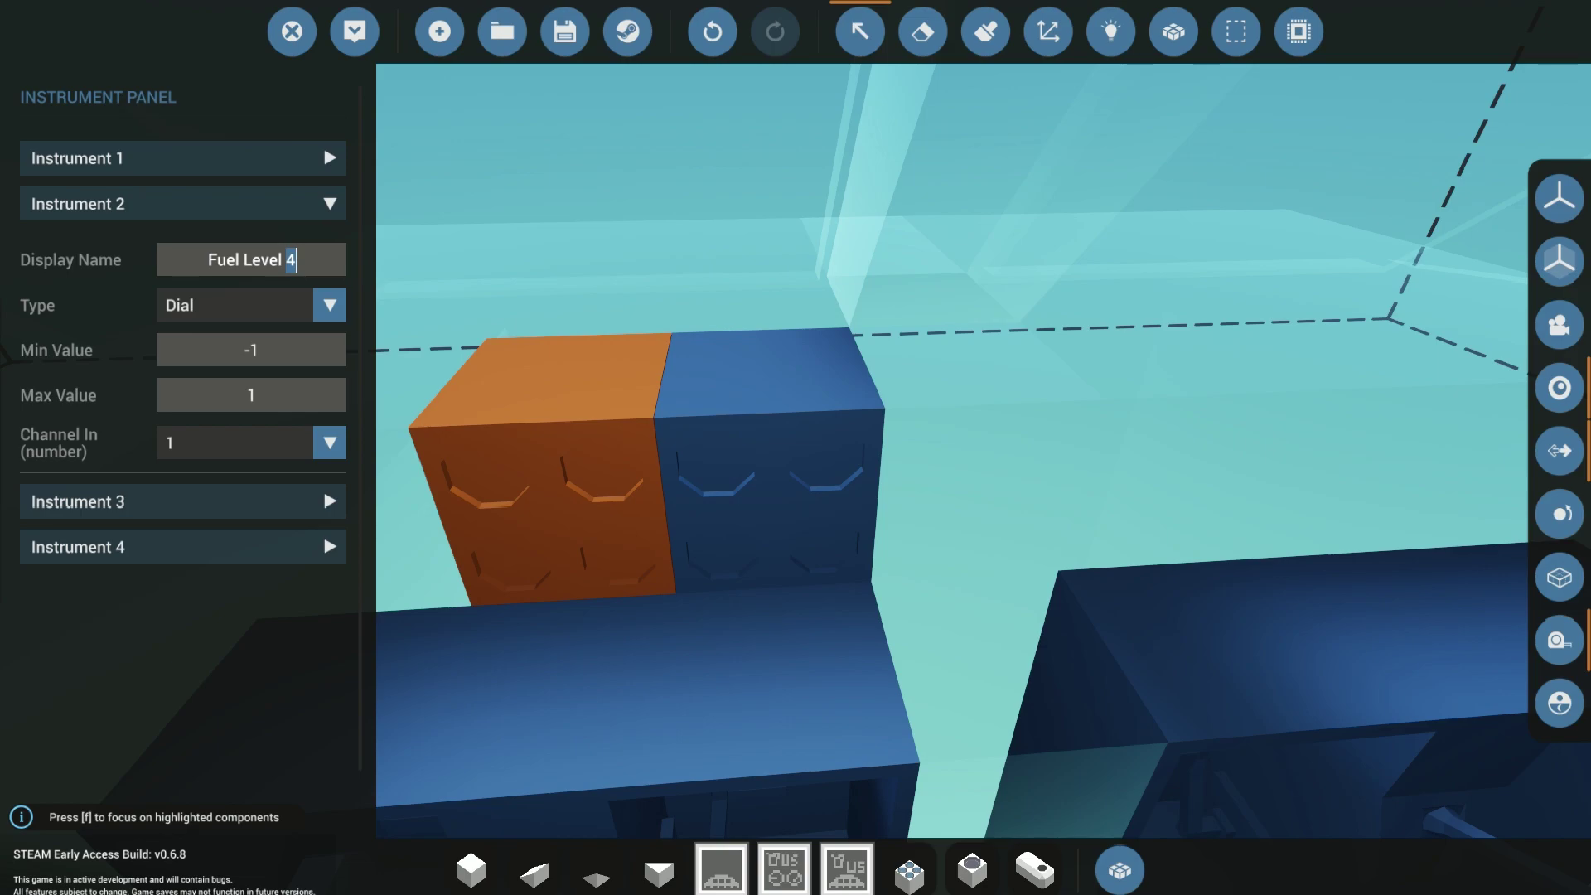
{"action": "type", "text": "2"}
{"action": "key", "text": "Tab"}
{"action": "key", "text": "Tab"}
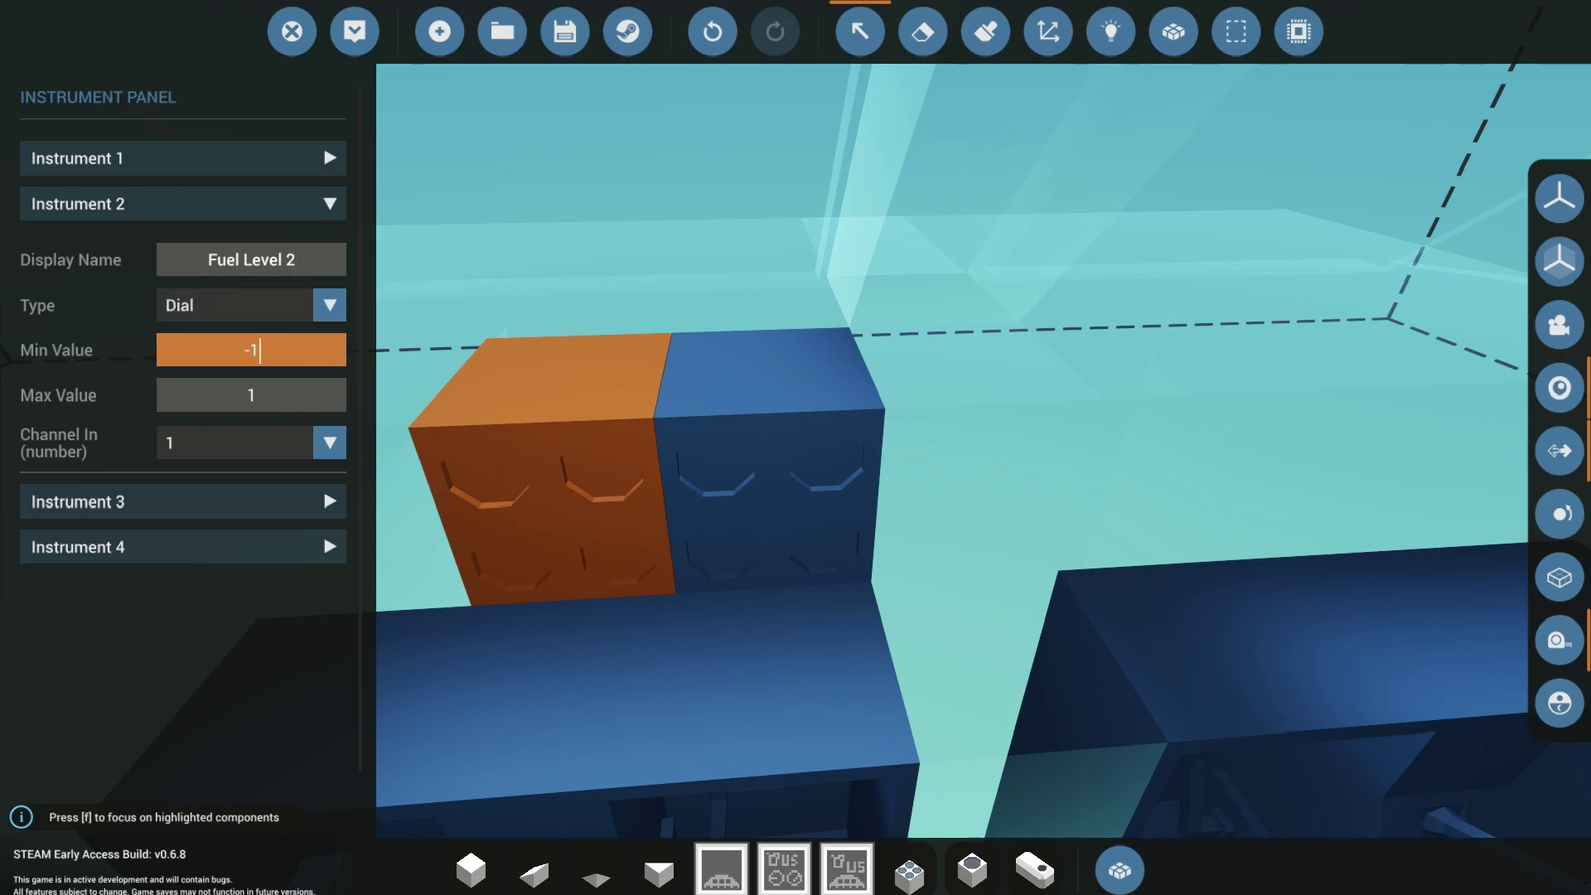
Set Instrument 2's range to a minimum of 0 and a maximum of 100
{"action": "key", "text": "BackSpace"}
{"action": "key", "text": "BackSpace"}
{"action": "type", "text": "0"}
{"action": "key", "text": "Tab"}
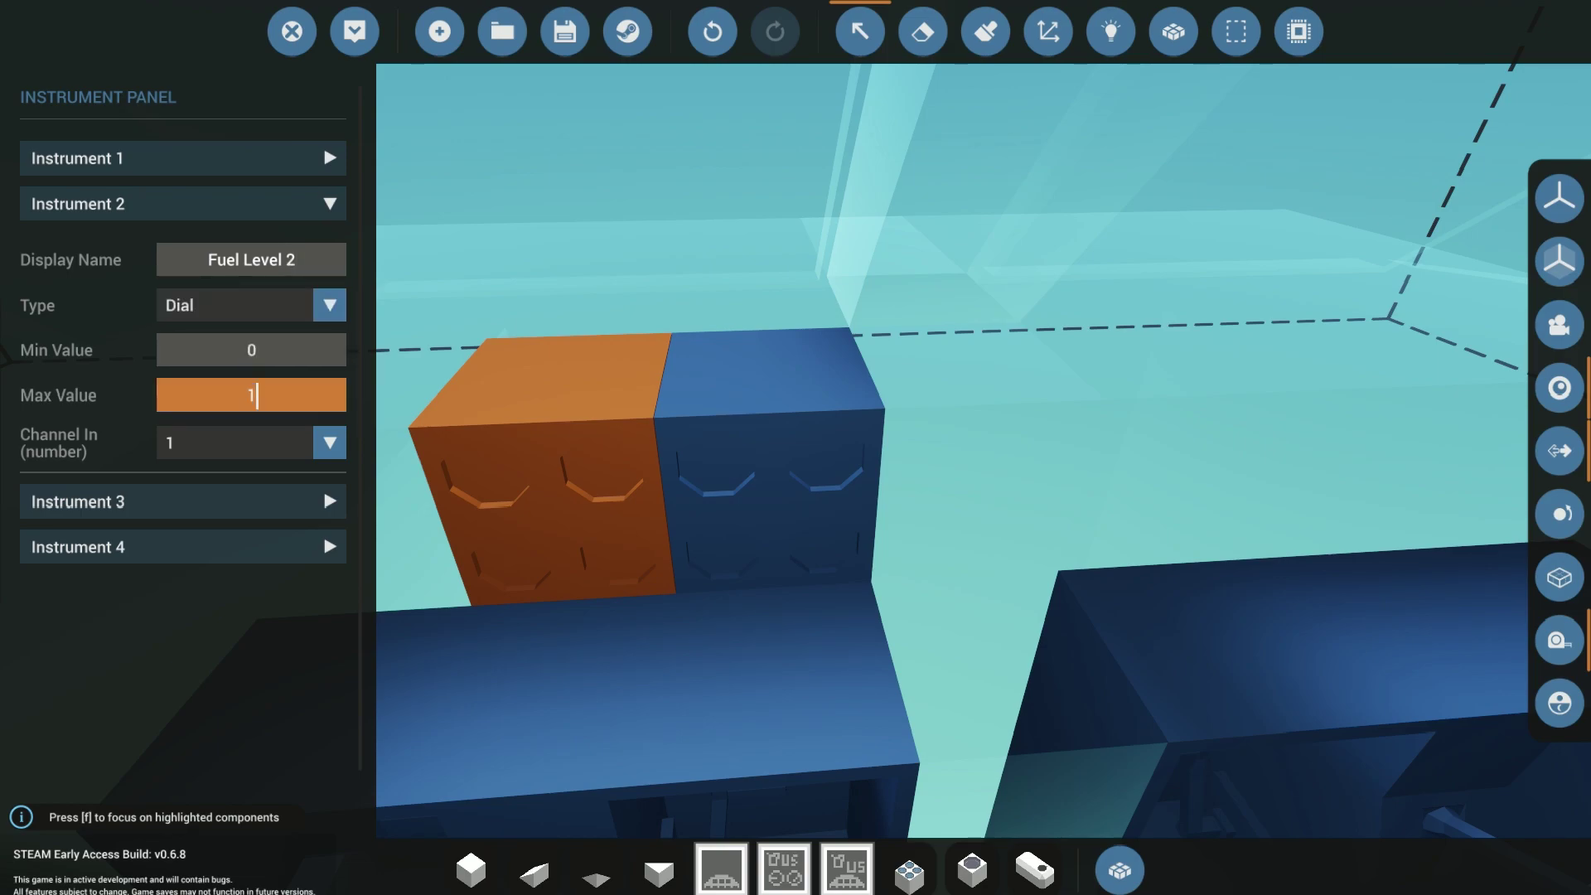
{"action": "key", "text": "Return"}
{"action": "type", "text": "0"}
Set Instrument 2's number input channel to 2
{"action": "key", "text": "Tab"}
{"action": "key", "text": "Return"}
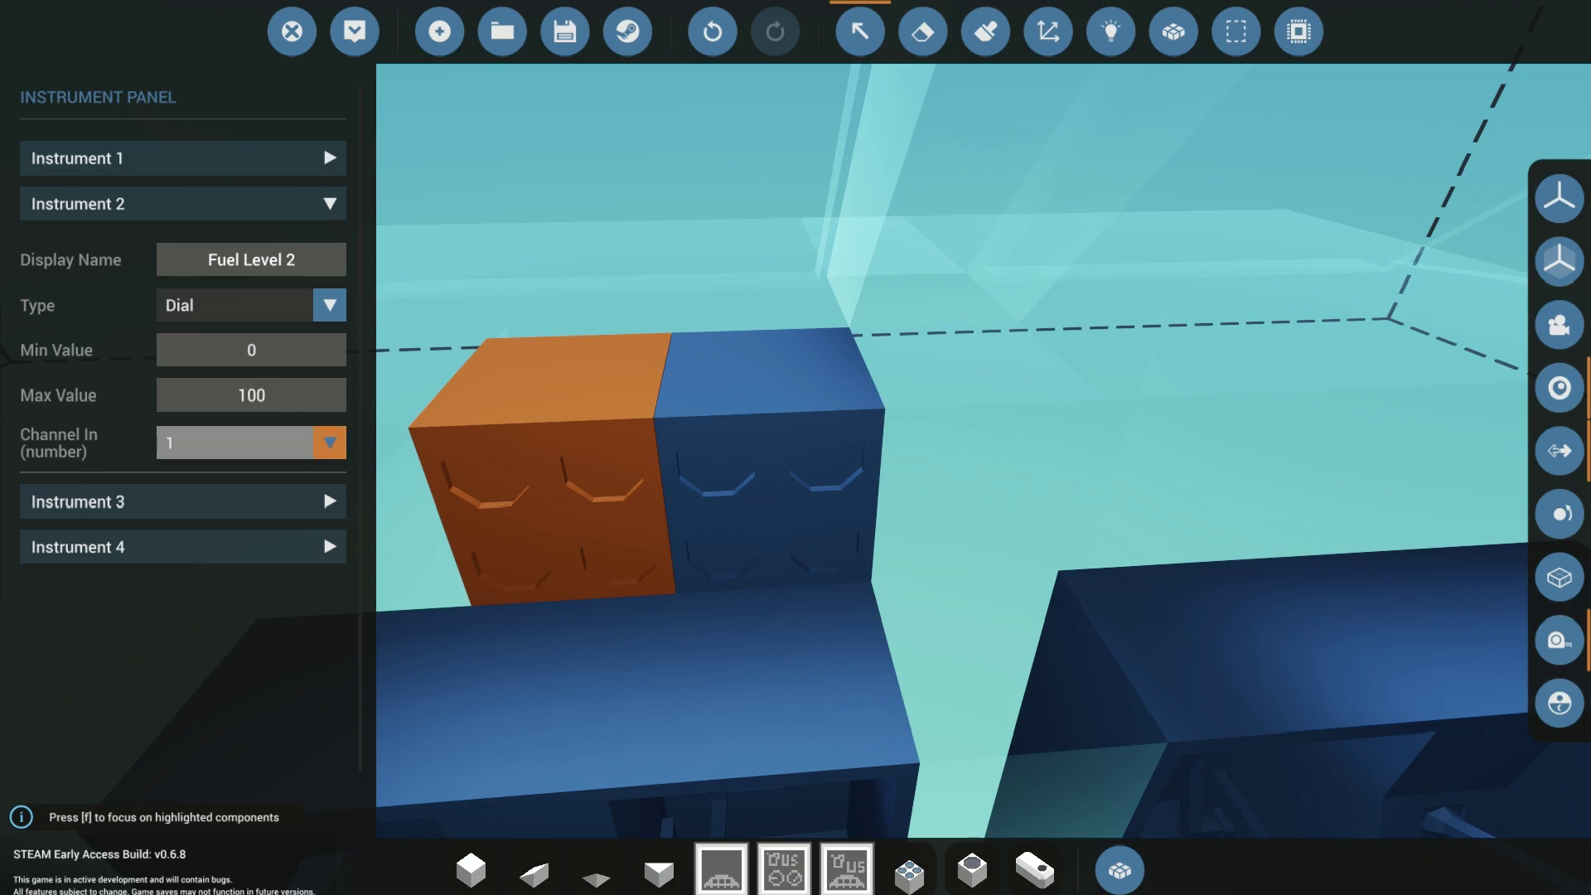
{"action": "key", "text": "Down"}
{"action": "key", "text": "Return"}
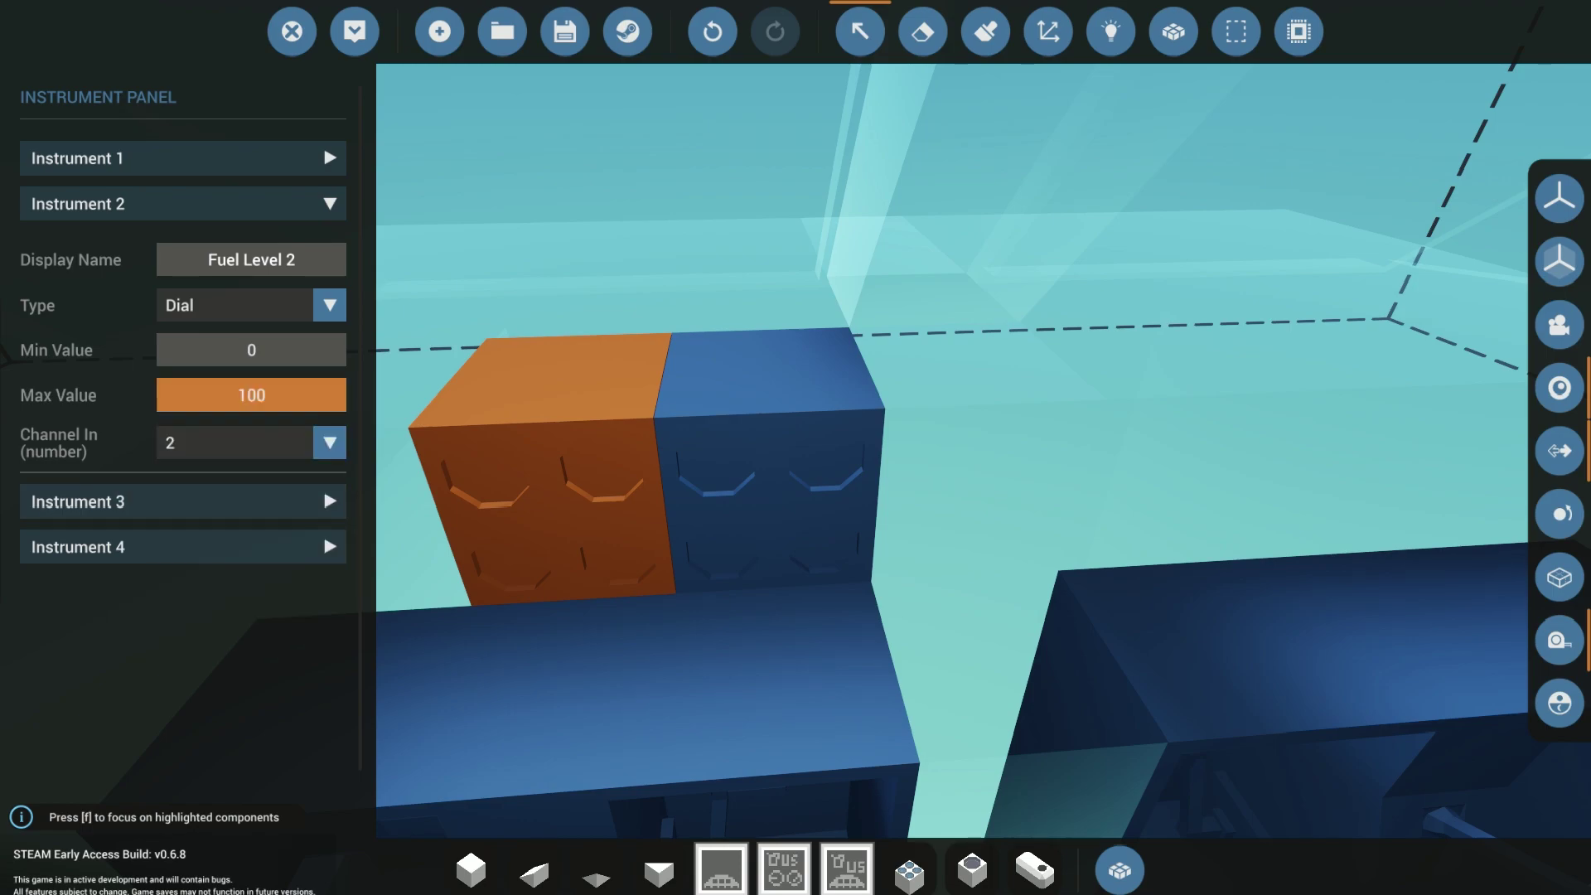
{"action": "key", "text": "Return"}
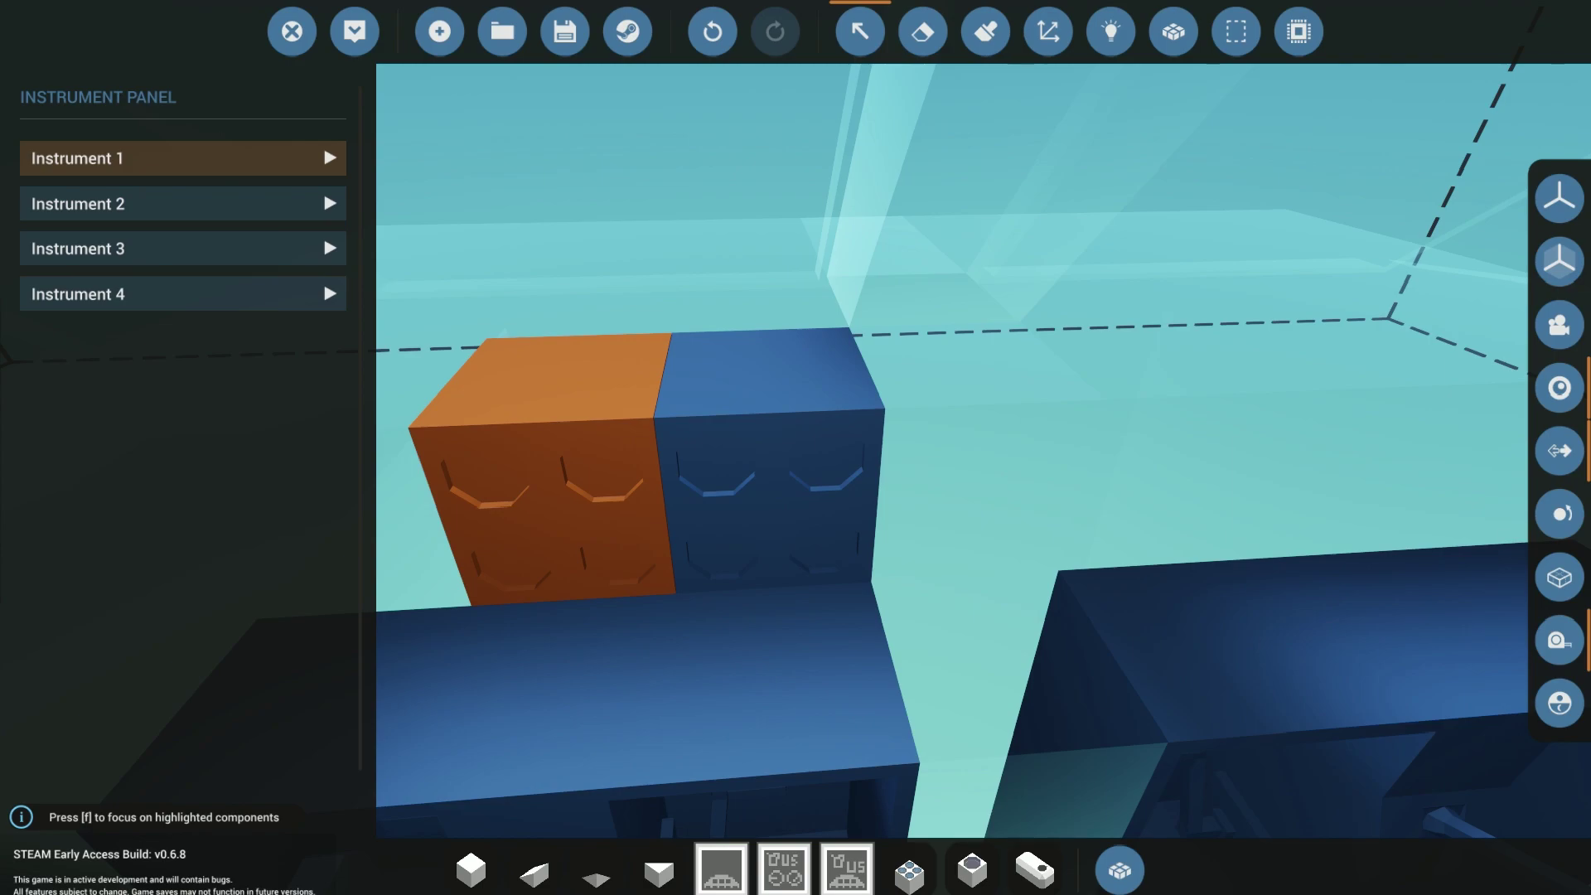
Fill Instrument 1's display name with the copied Fuel Level 4 and set its minimum value to 0
{"action": "left_click", "coordinate": [251, 214]}
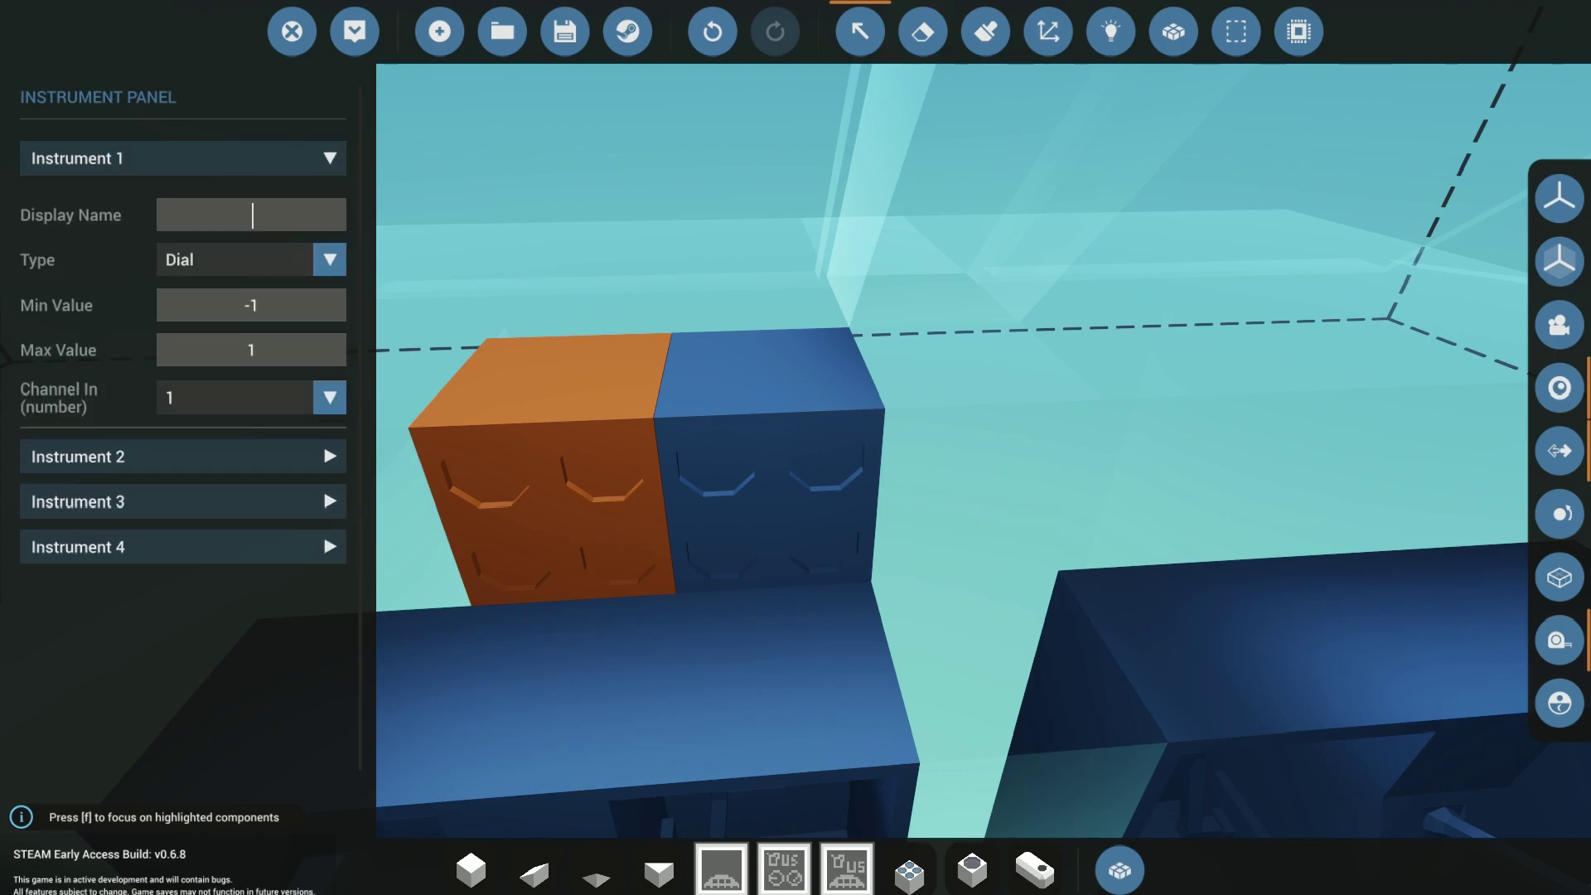
{"action": "key", "text": "Down"}
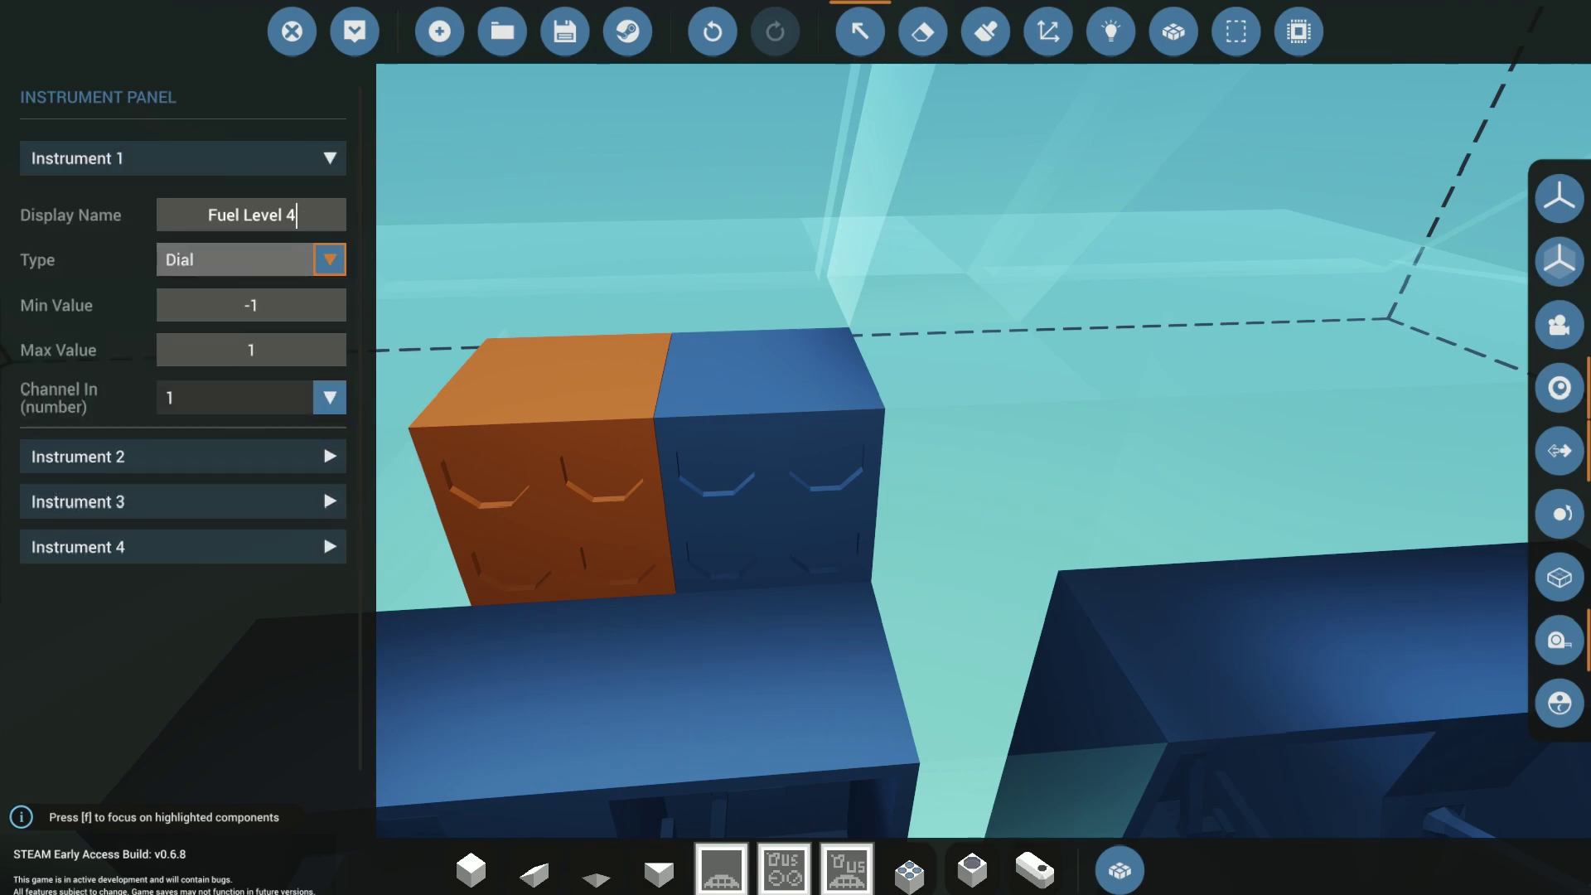
{"action": "key", "text": "Down"}
{"action": "key", "text": "Return"}
{"action": "type", "text": "0"}
{"action": "key", "text": "Up"}
{"action": "key", "text": "Up"}
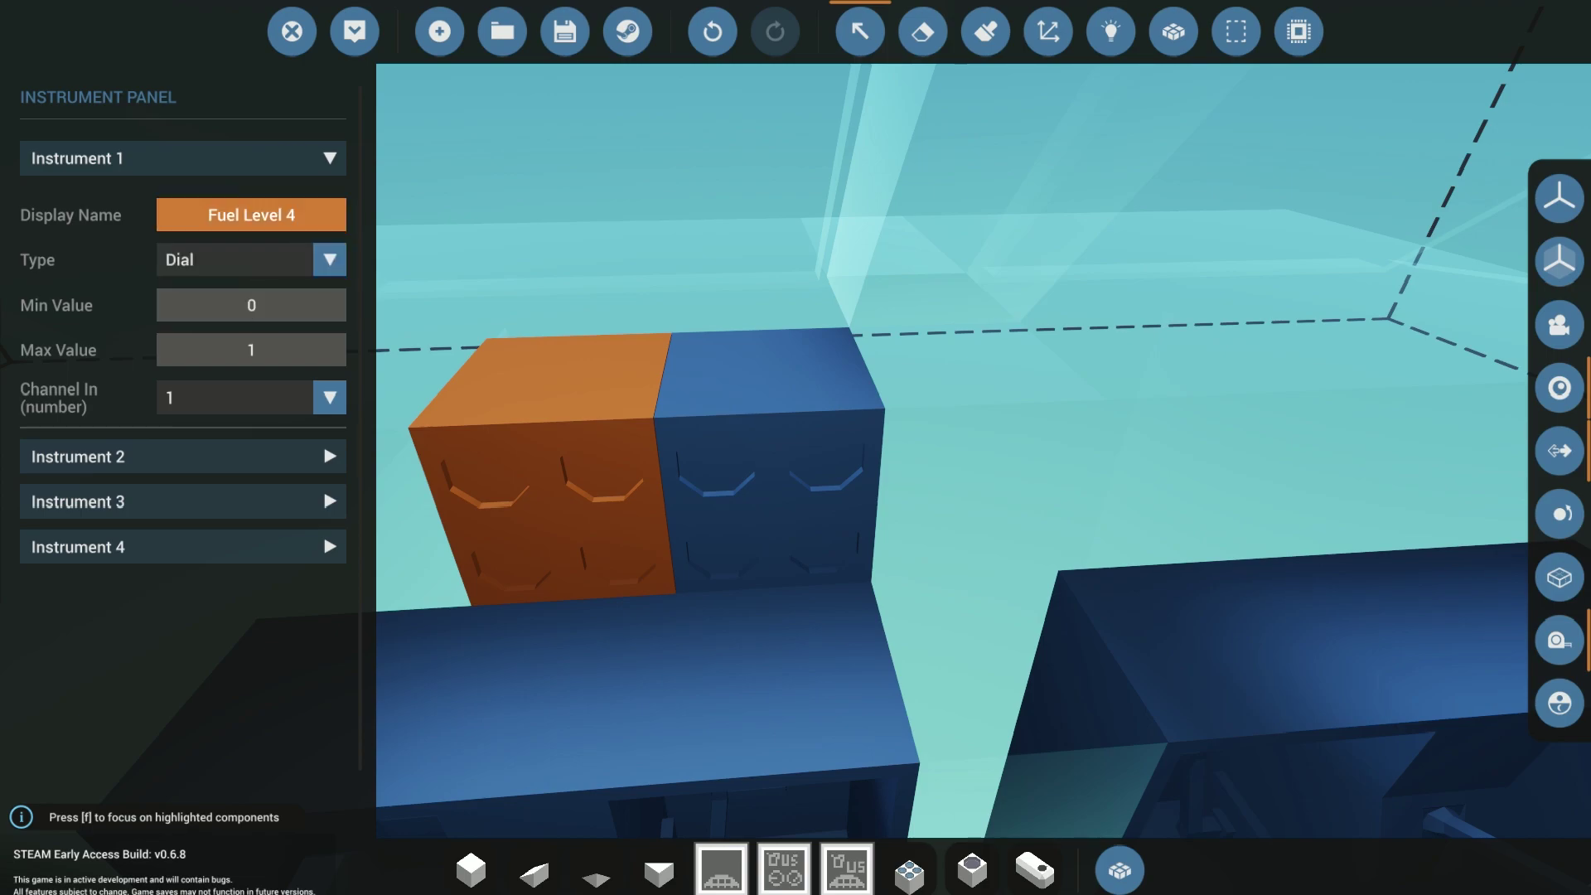
Rename Instrument 1 as Fuel Level 1 and set its maximum value to 100
{"action": "key", "text": "Return"}
{"action": "key", "text": "BackSpace"}
{"action": "key", "text": "BackSpace"}
{"action": "type", "text": "1"}
{"action": "key", "text": "Return"}
{"action": "key", "text": "Return"}
{"action": "key", "text": "Down"}
{"action": "key", "text": "Down"}
{"action": "key", "text": "Down"}
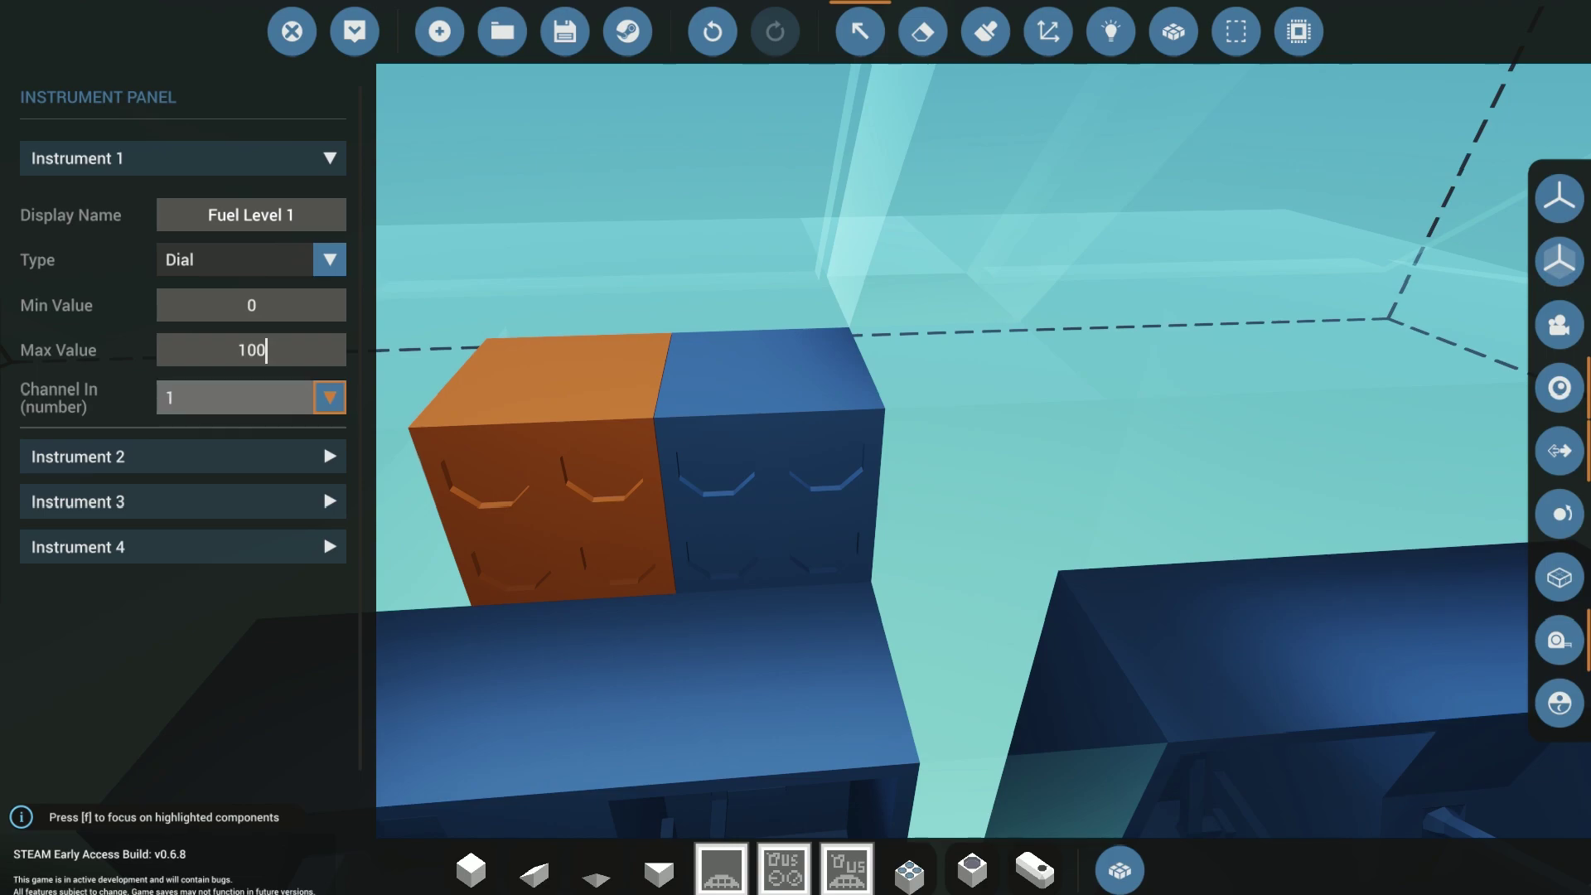
{"action": "left_click", "coordinate": [248, 158]}
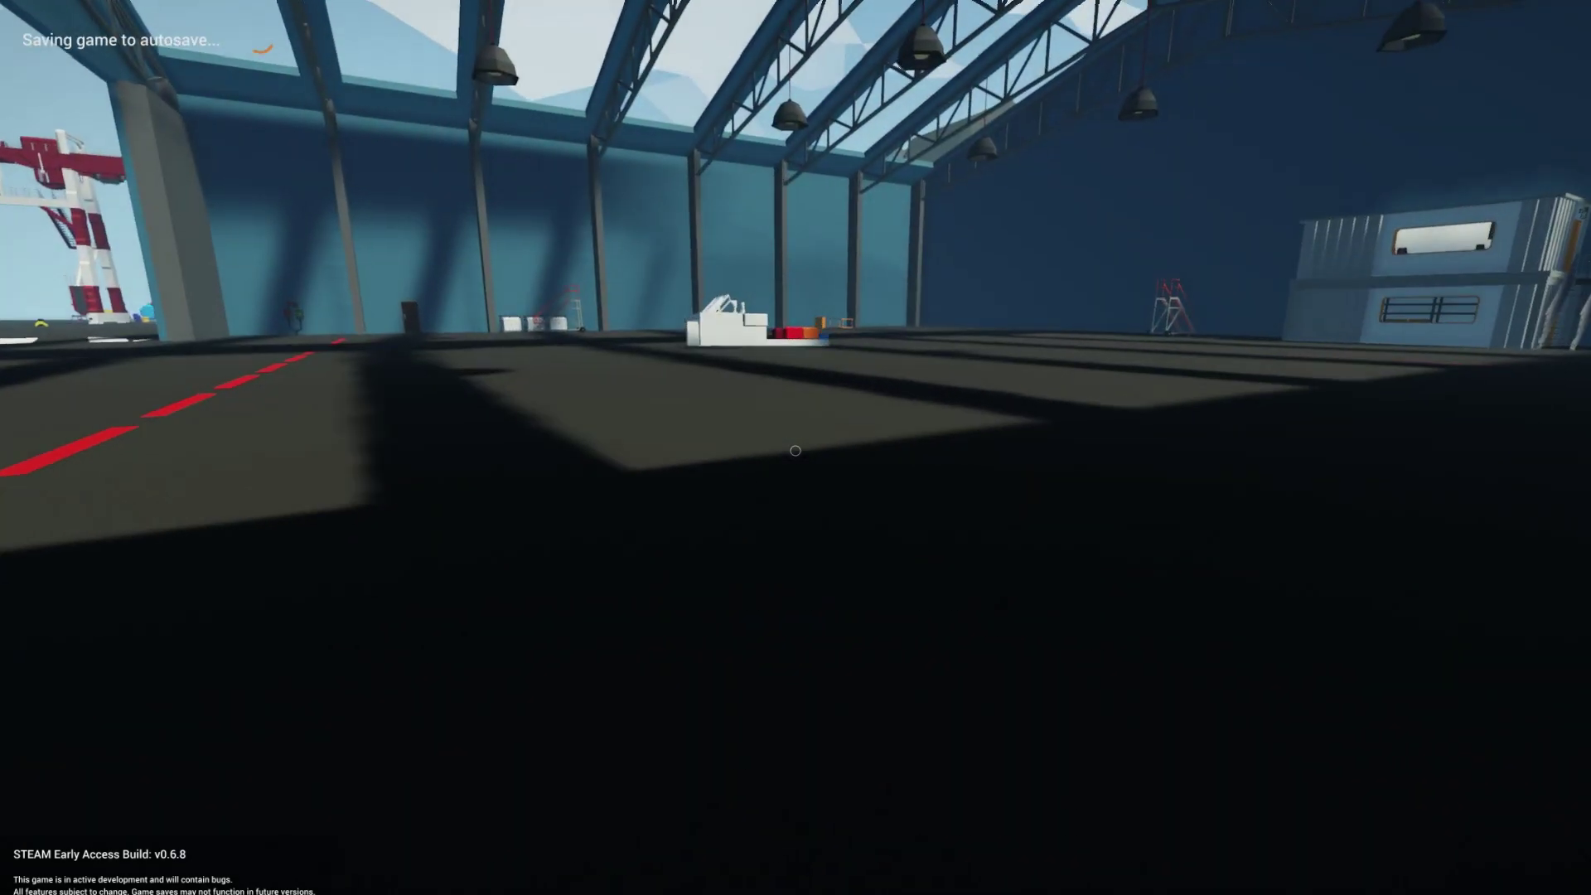
Walk to the spawned cockpit, inspect the fuel dials on its dashboard, and return to the vehicle editor
{"action": "key", "text": "w"}
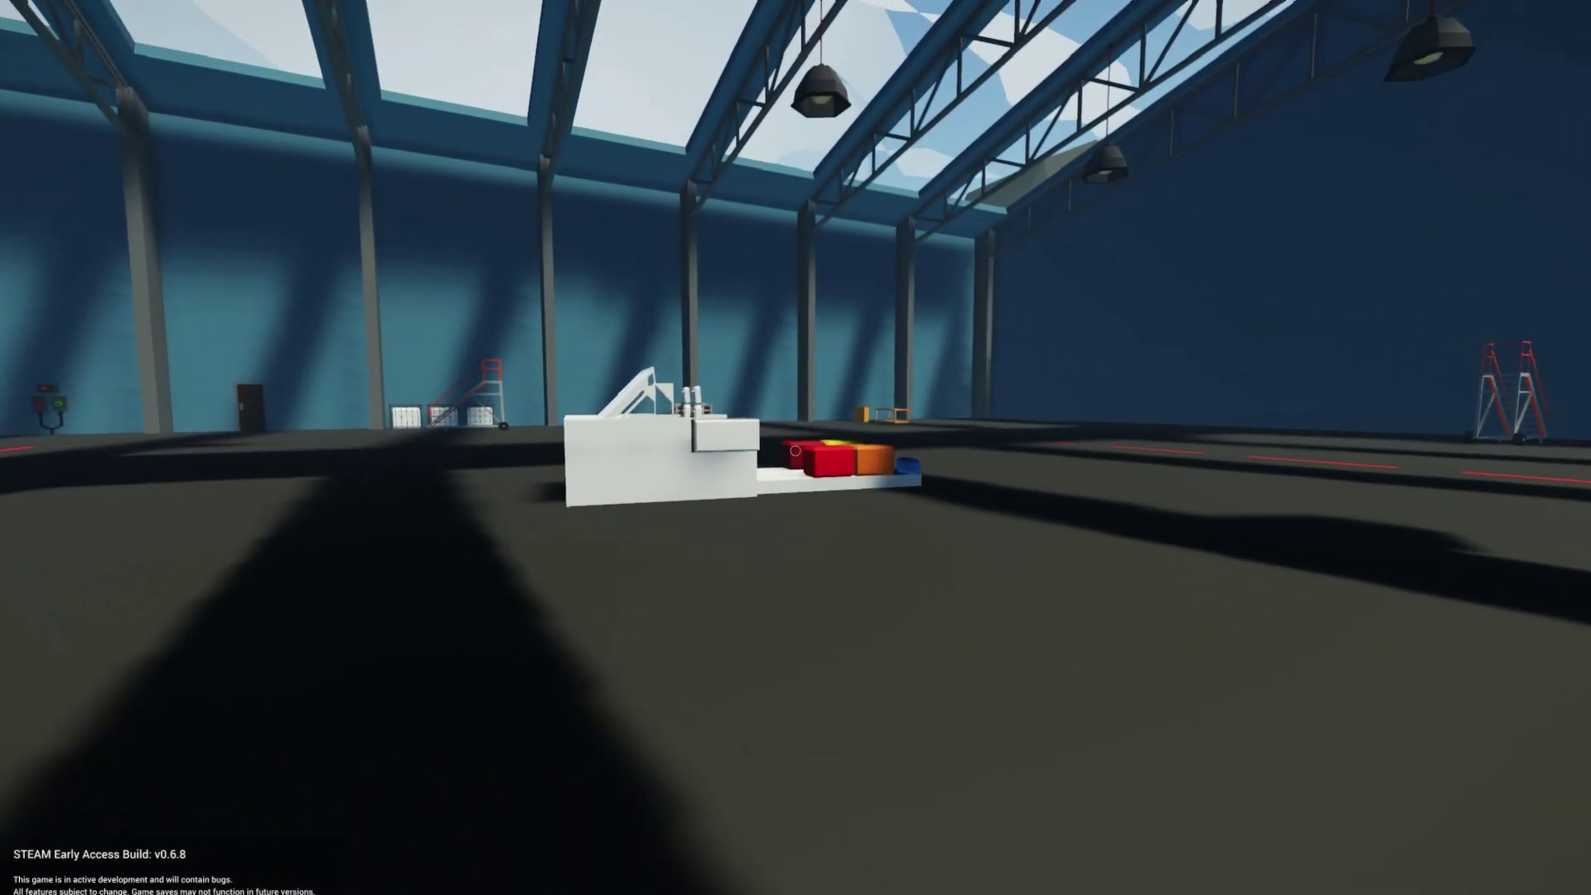
{"action": "key", "text": "w"}
{"action": "key", "text": "f"}
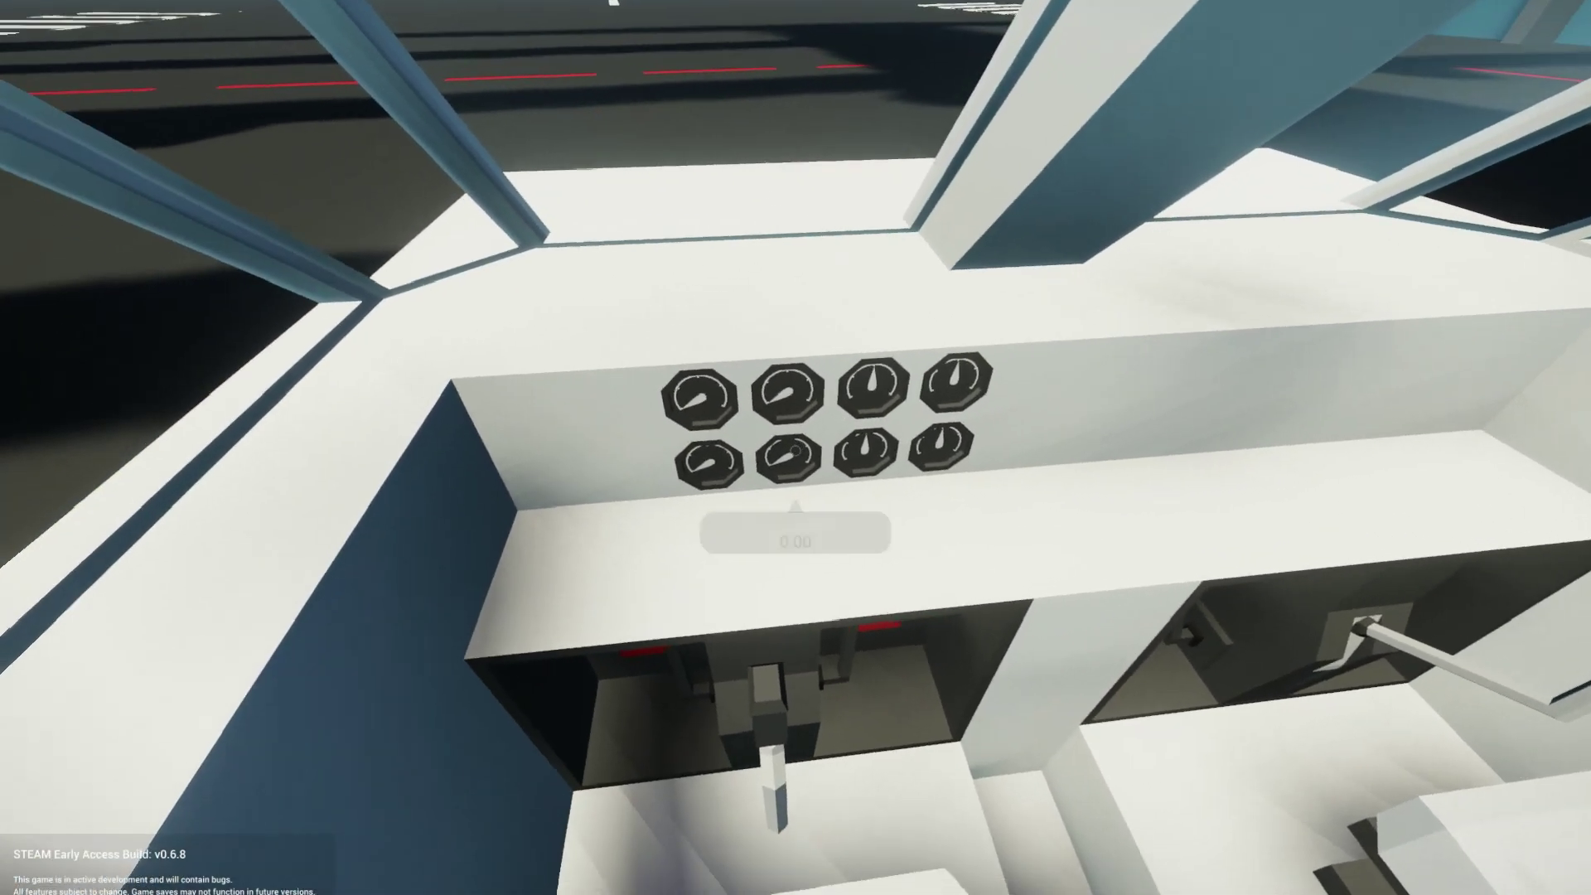
{"action": "key", "text": "f"}
{"action": "key", "text": "f"}
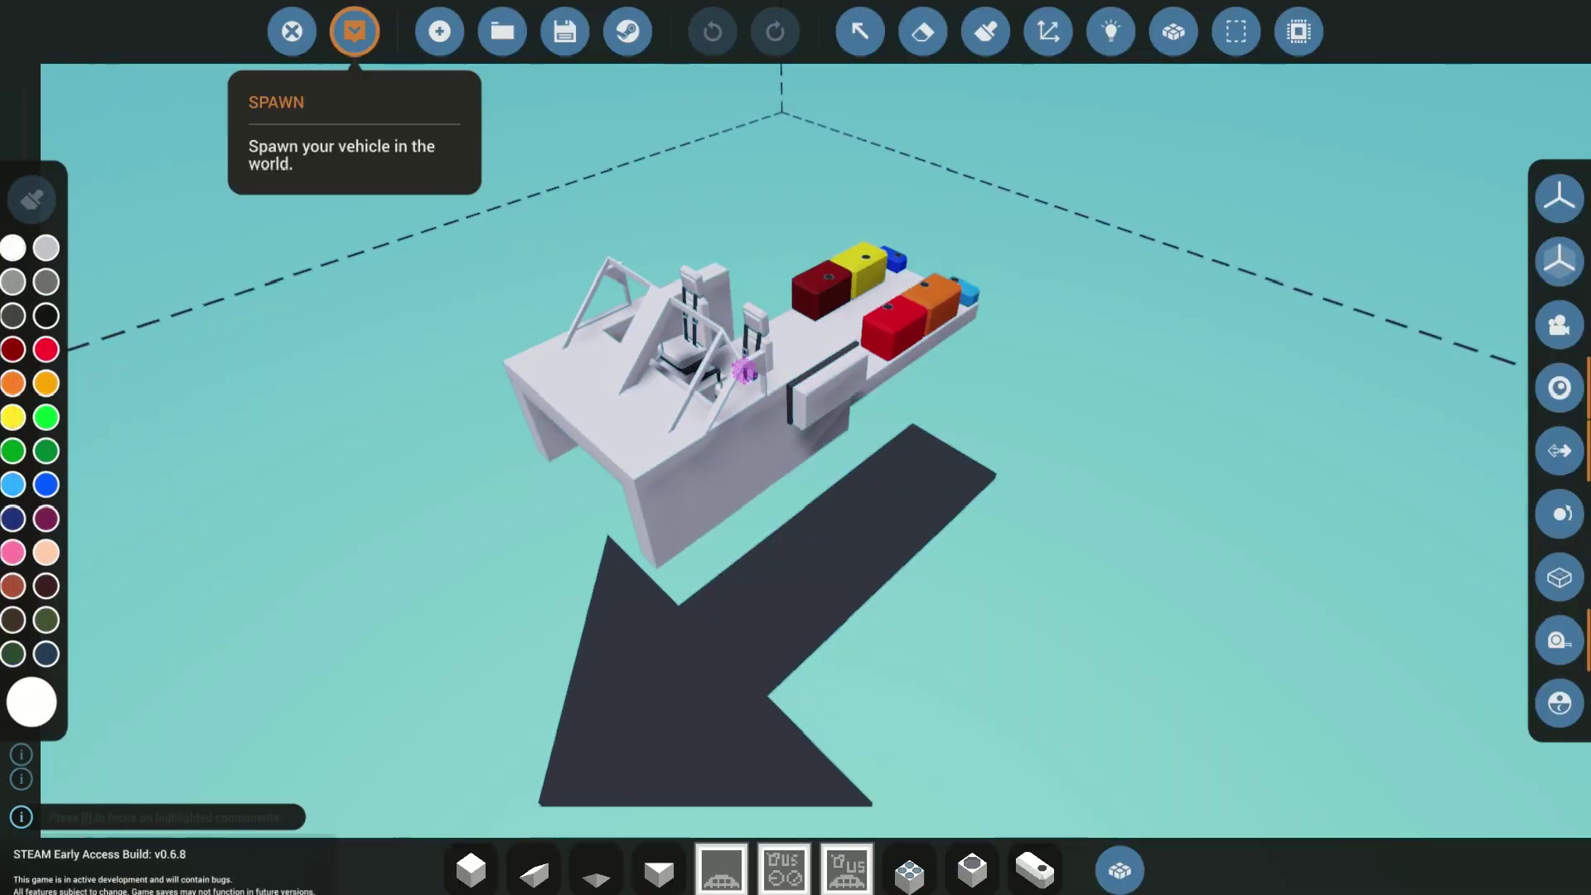
Open the properties of the right Instrument Panel on the dashboard and set Instrument 4's type to None
{"action": "scroll", "coordinate": [986, 763], "scroll_direction": "up", "scroll_amount": 8}
{"action": "right_click_drag", "start_coordinate": [707, 467], "coordinate": [356, 456]}
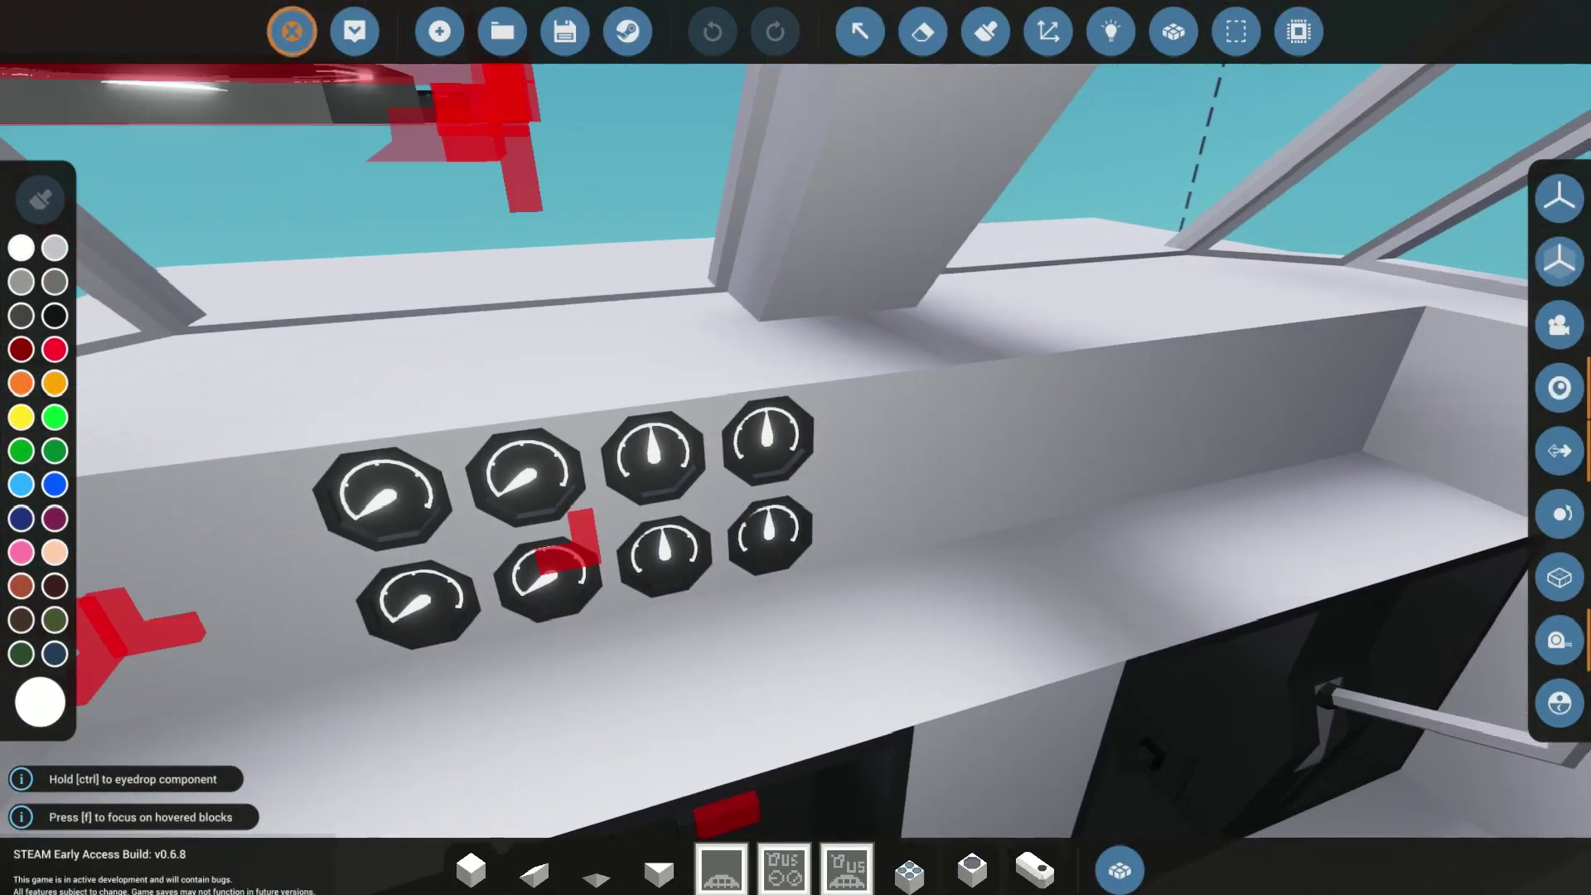
{"action": "left_click", "coordinate": [861, 32]}
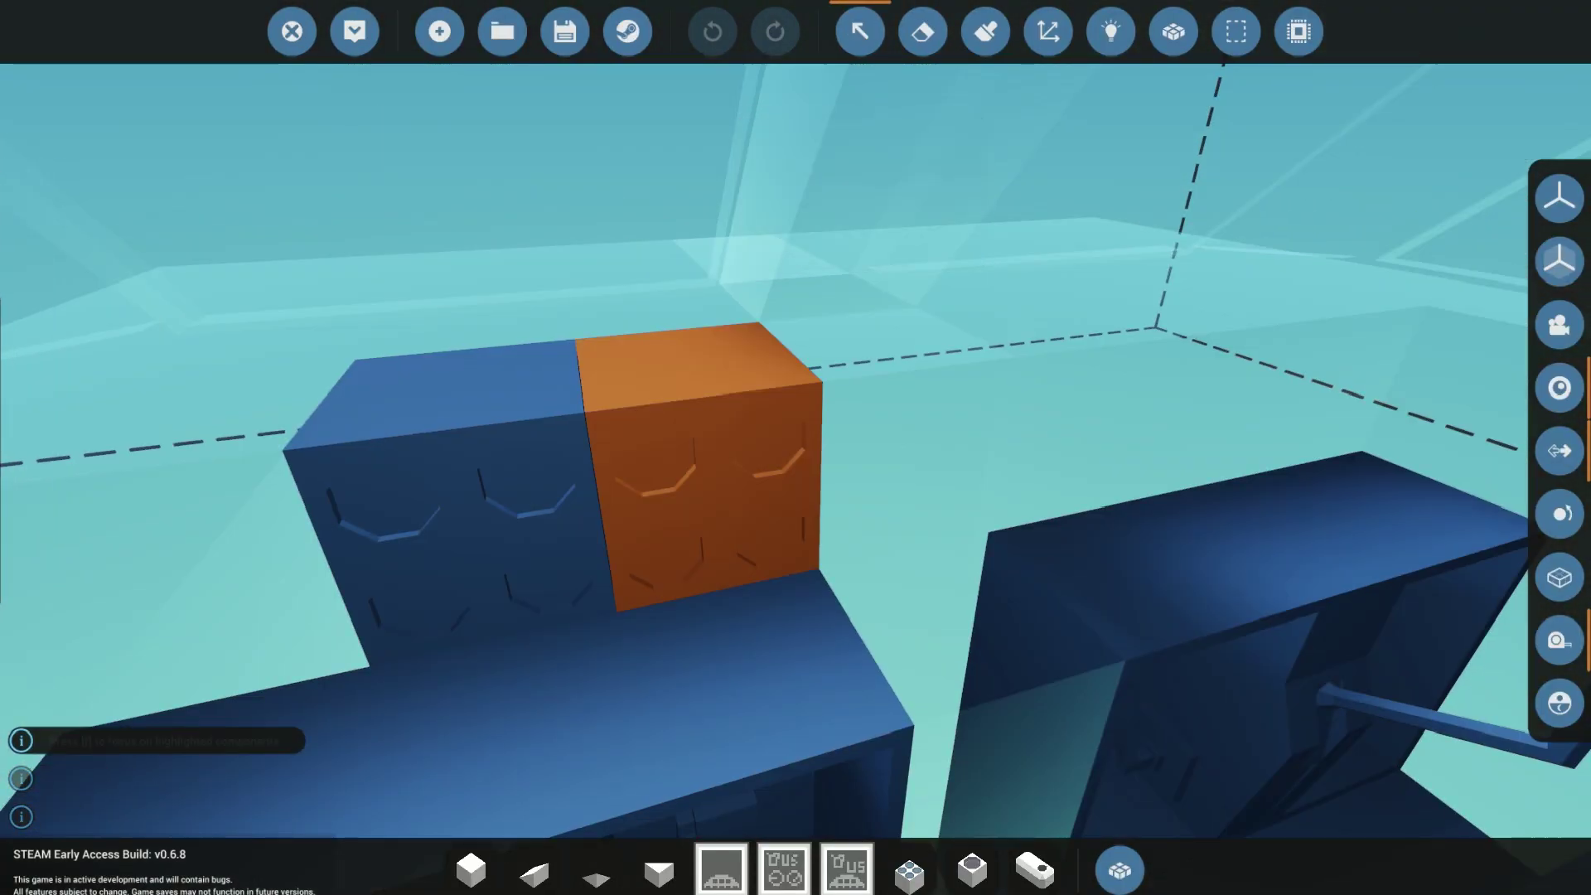
{"action": "left_click", "coordinate": [701, 464]}
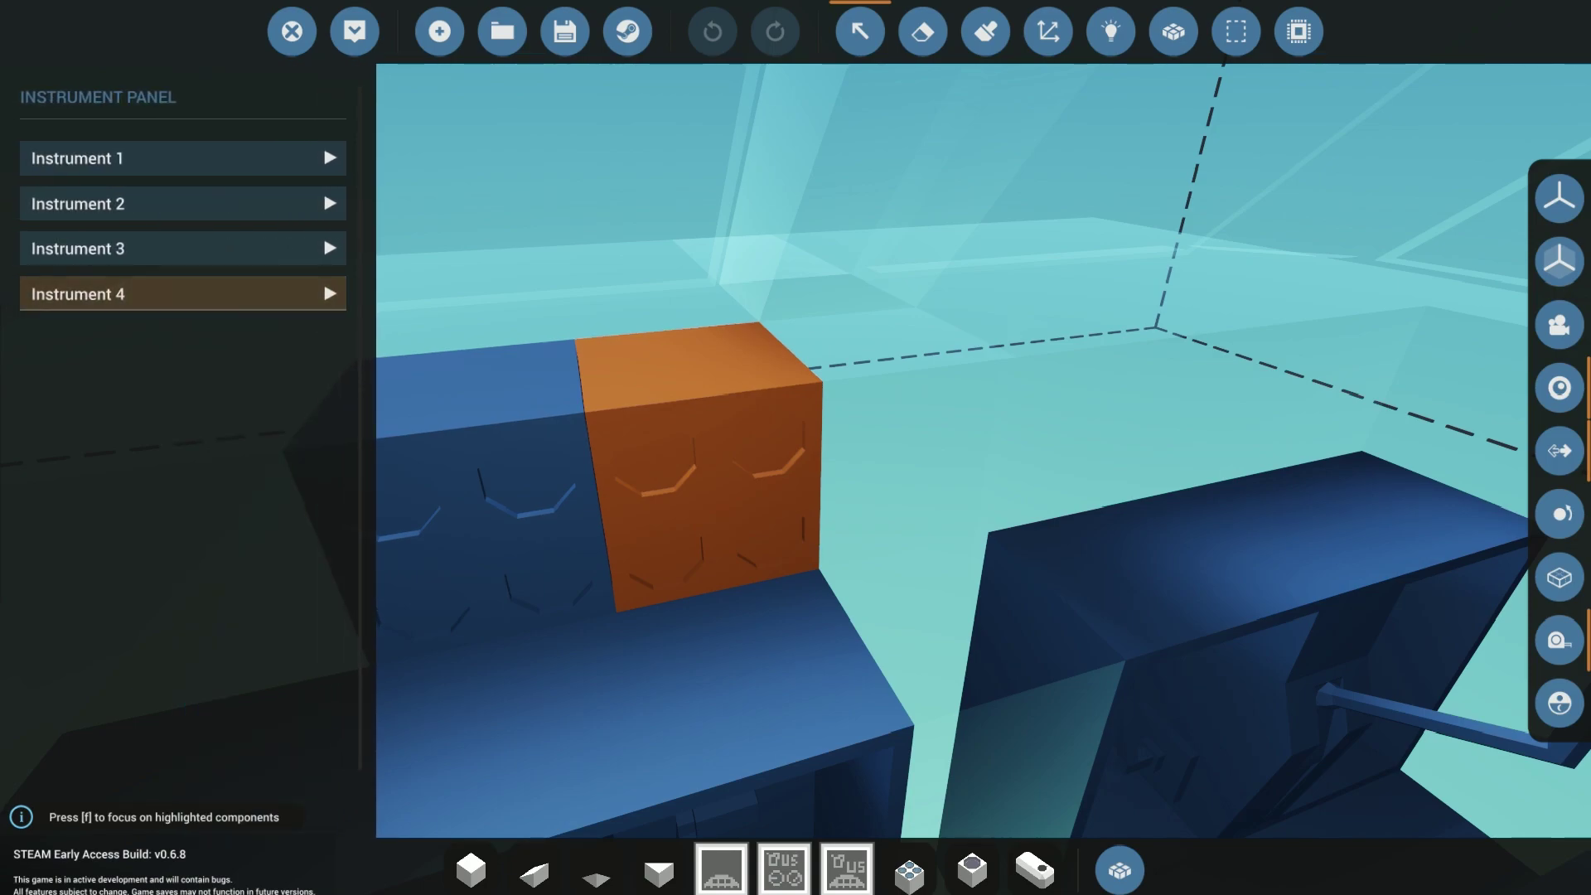
{"action": "left_click", "coordinate": [182, 293]}
{"action": "left_click", "coordinate": [251, 395]}
{"action": "left_click", "coordinate": [207, 426]}
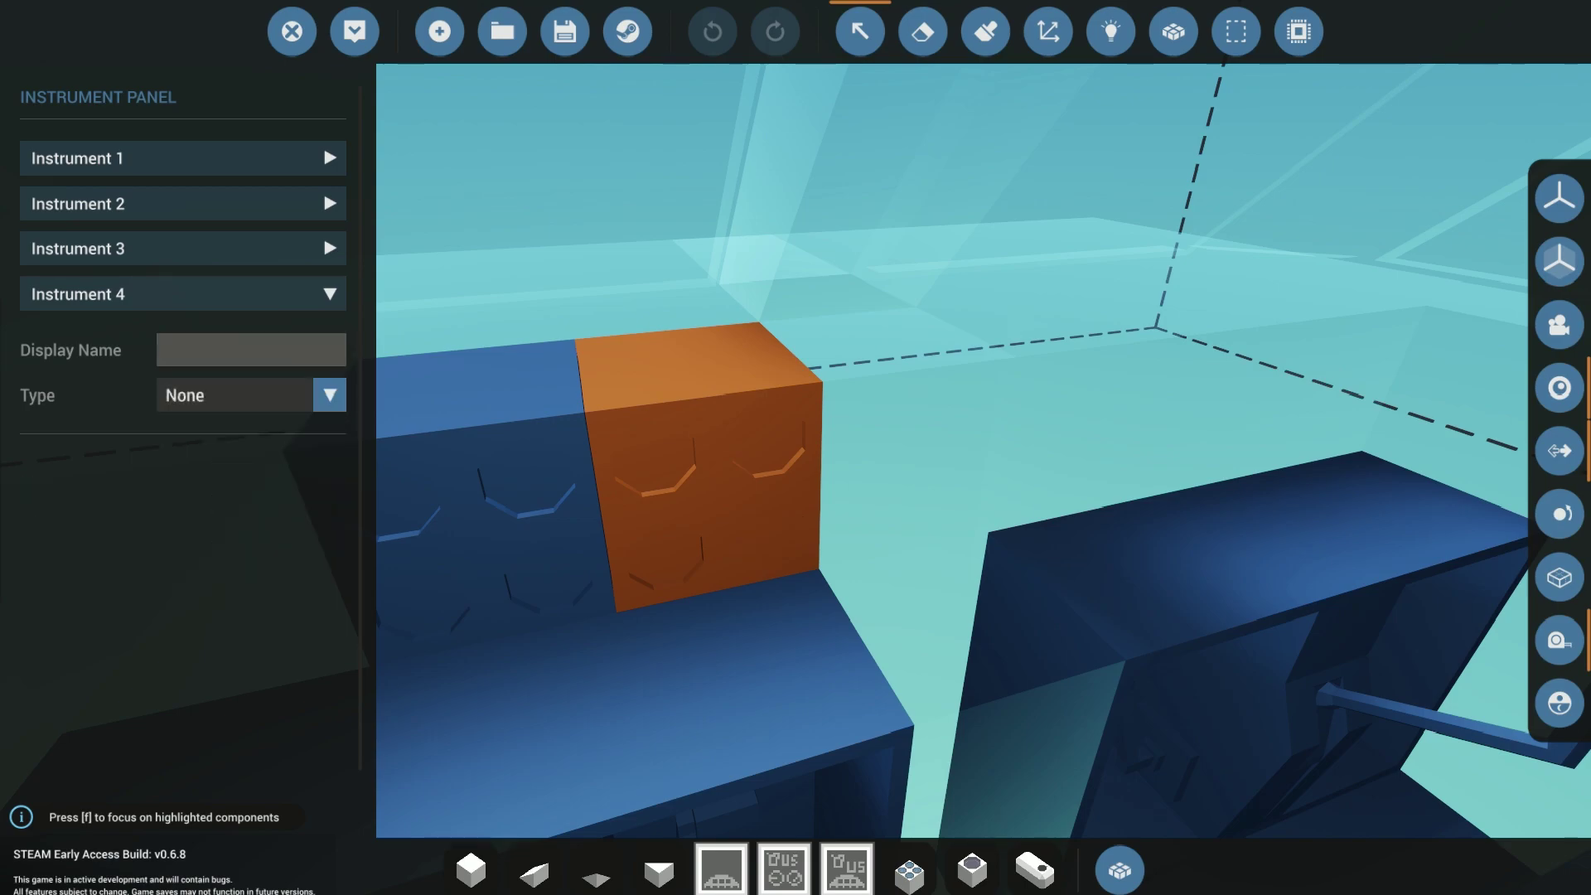
{"action": "left_click", "coordinate": [183, 294]}
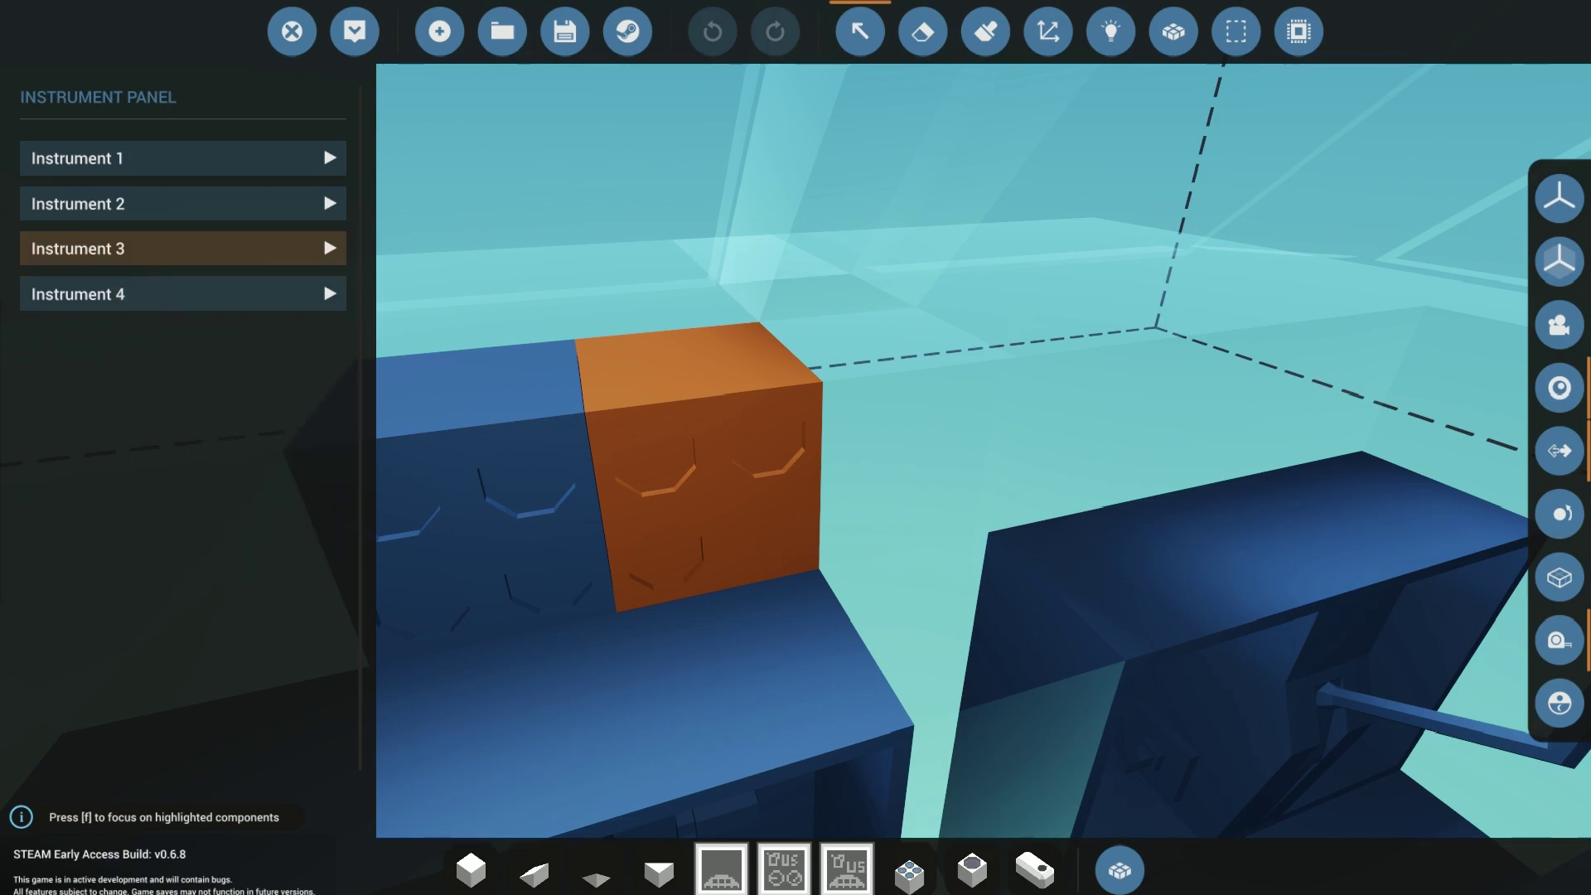
Set Instrument 3's type to None on the right Instrument Panel
{"action": "left_click", "coordinate": [183, 248]}
{"action": "left_click", "coordinate": [251, 349]}
{"action": "left_click", "coordinate": [207, 373]}
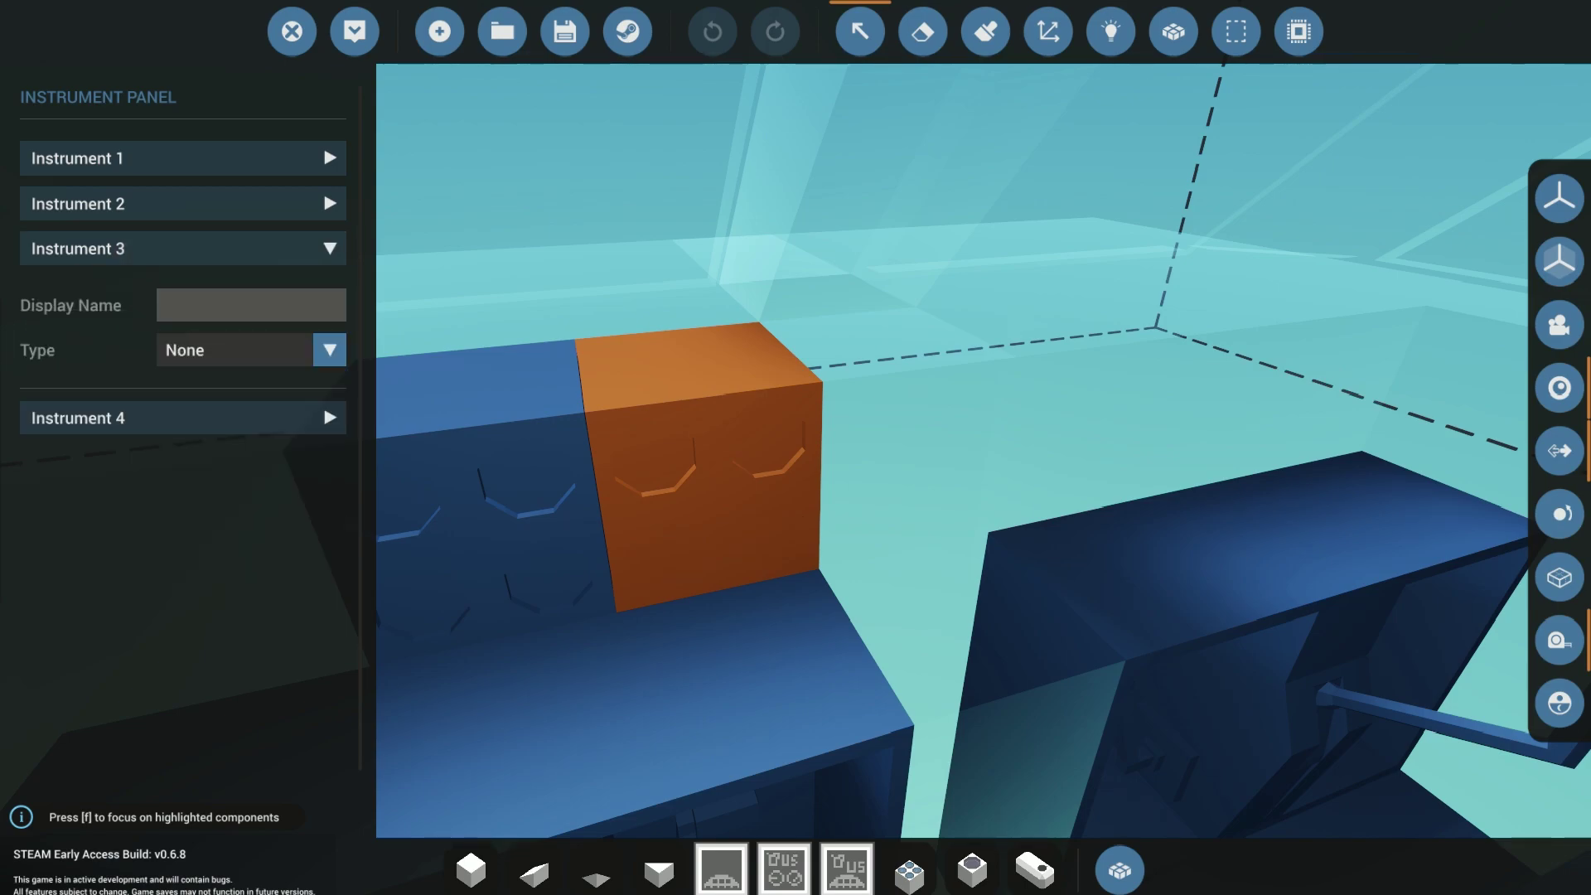
Name the right panel's Instrument 2 Fuel Level AUX 2 and give it a range of 0 to 50
{"action": "left_click", "coordinate": [182, 203]}
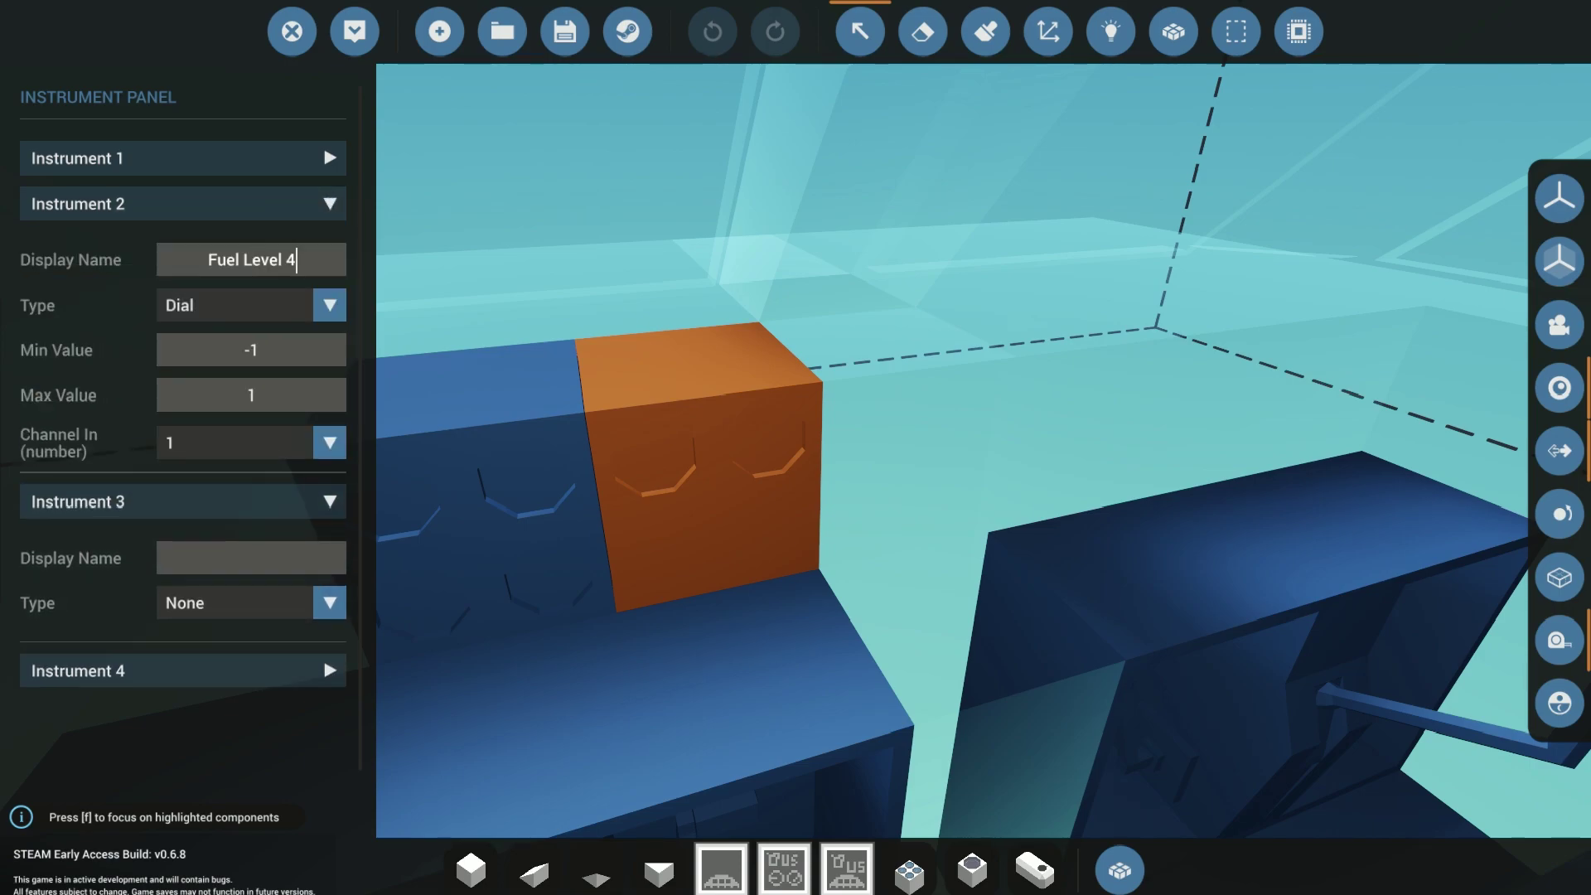
{"action": "key", "text": "Return"}
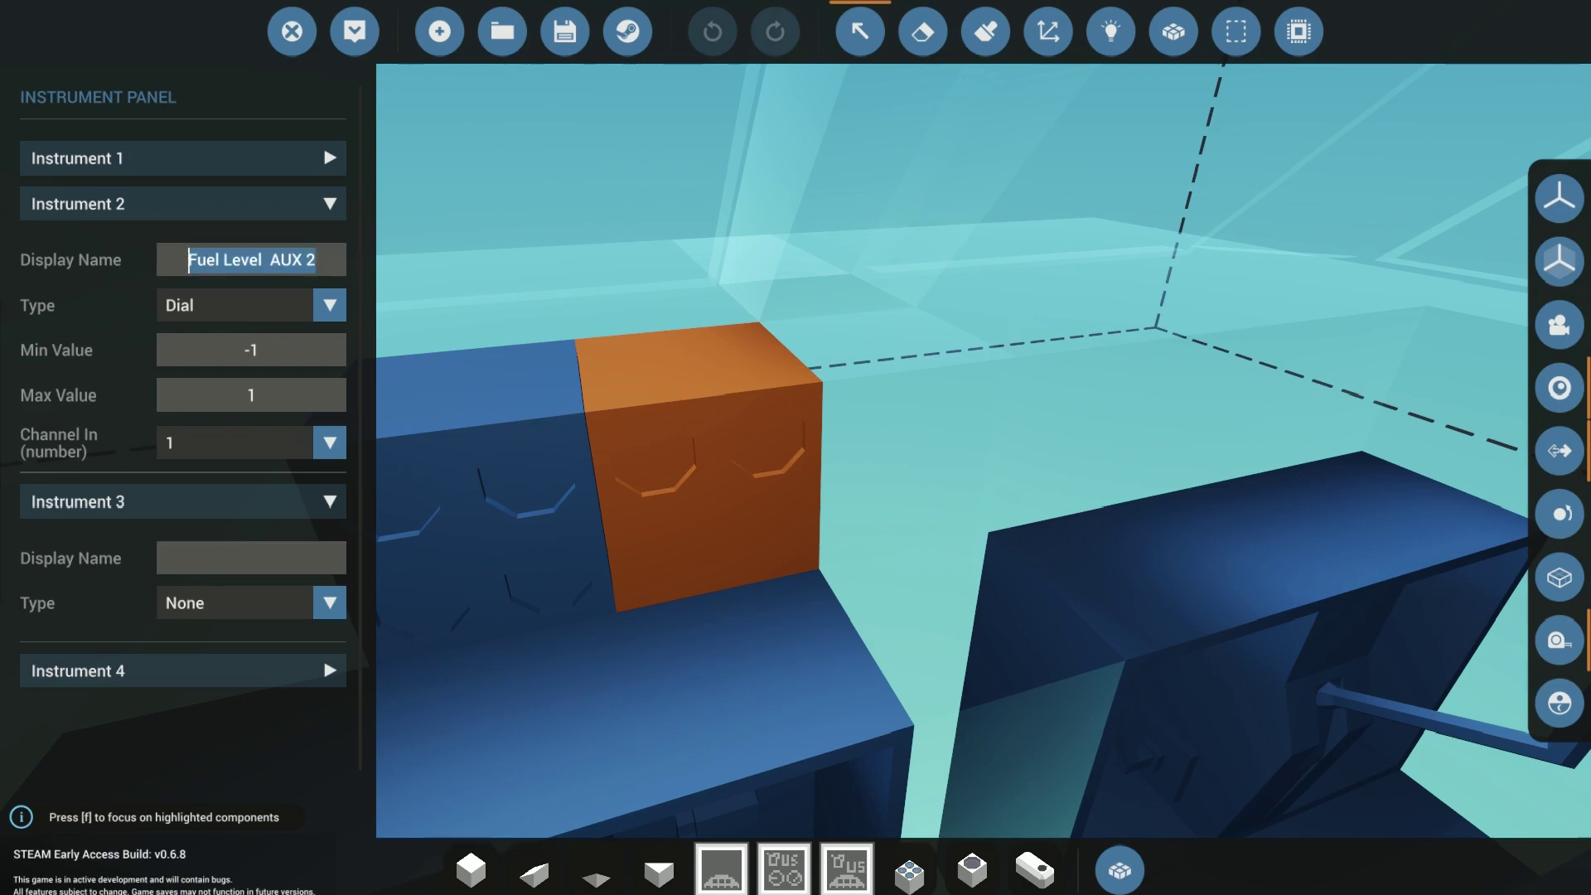
{"action": "left_click", "coordinate": [252, 351]}
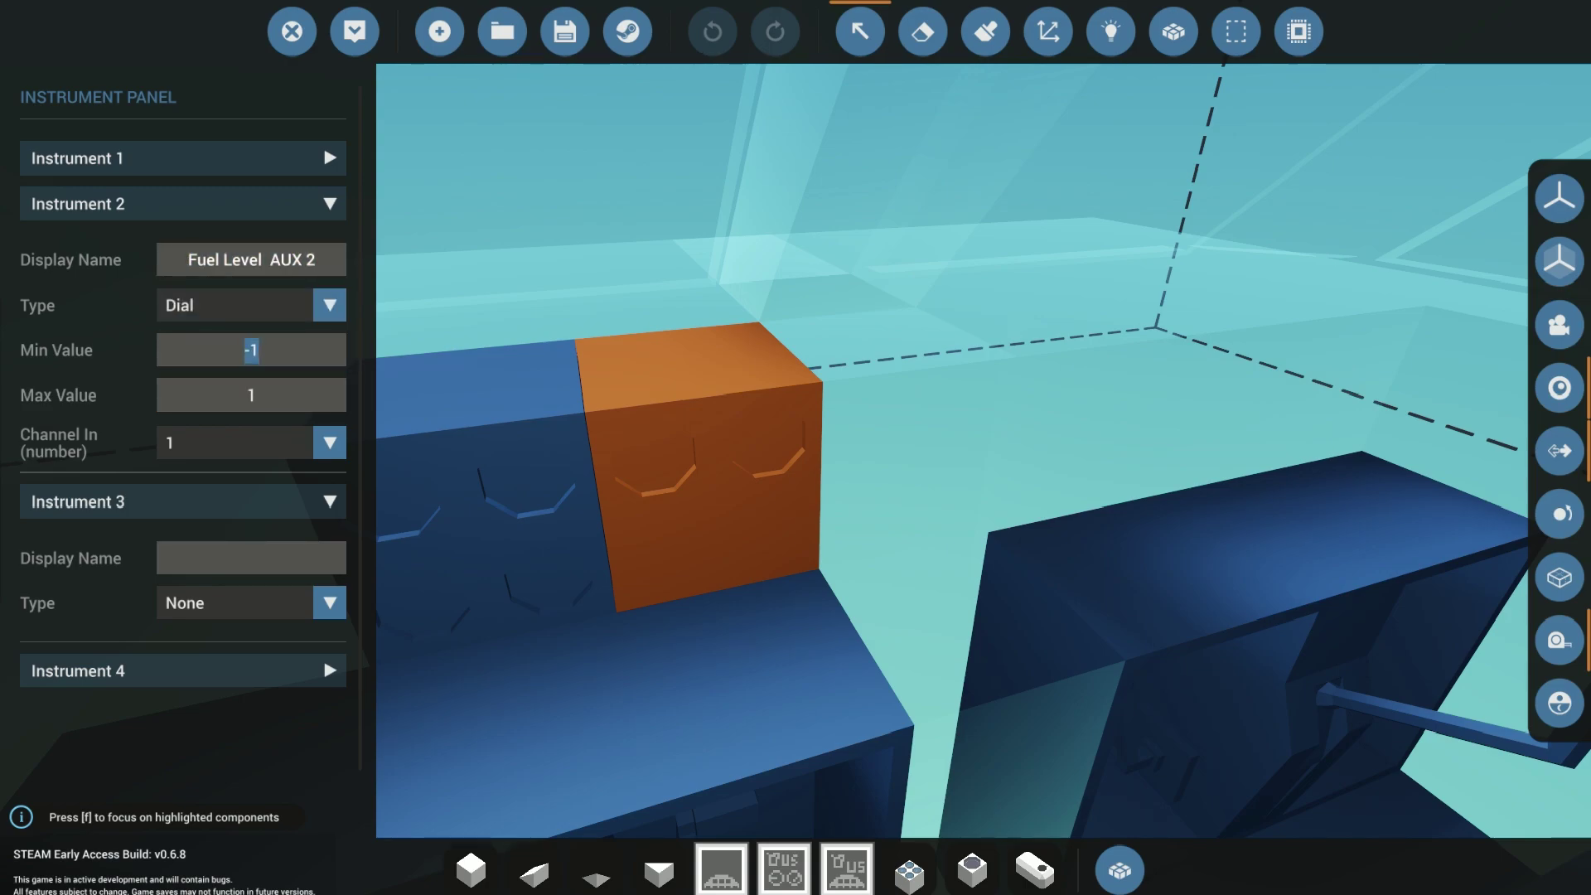
{"action": "type", "text": "0"}
{"action": "left_click", "coordinate": [252, 395]}
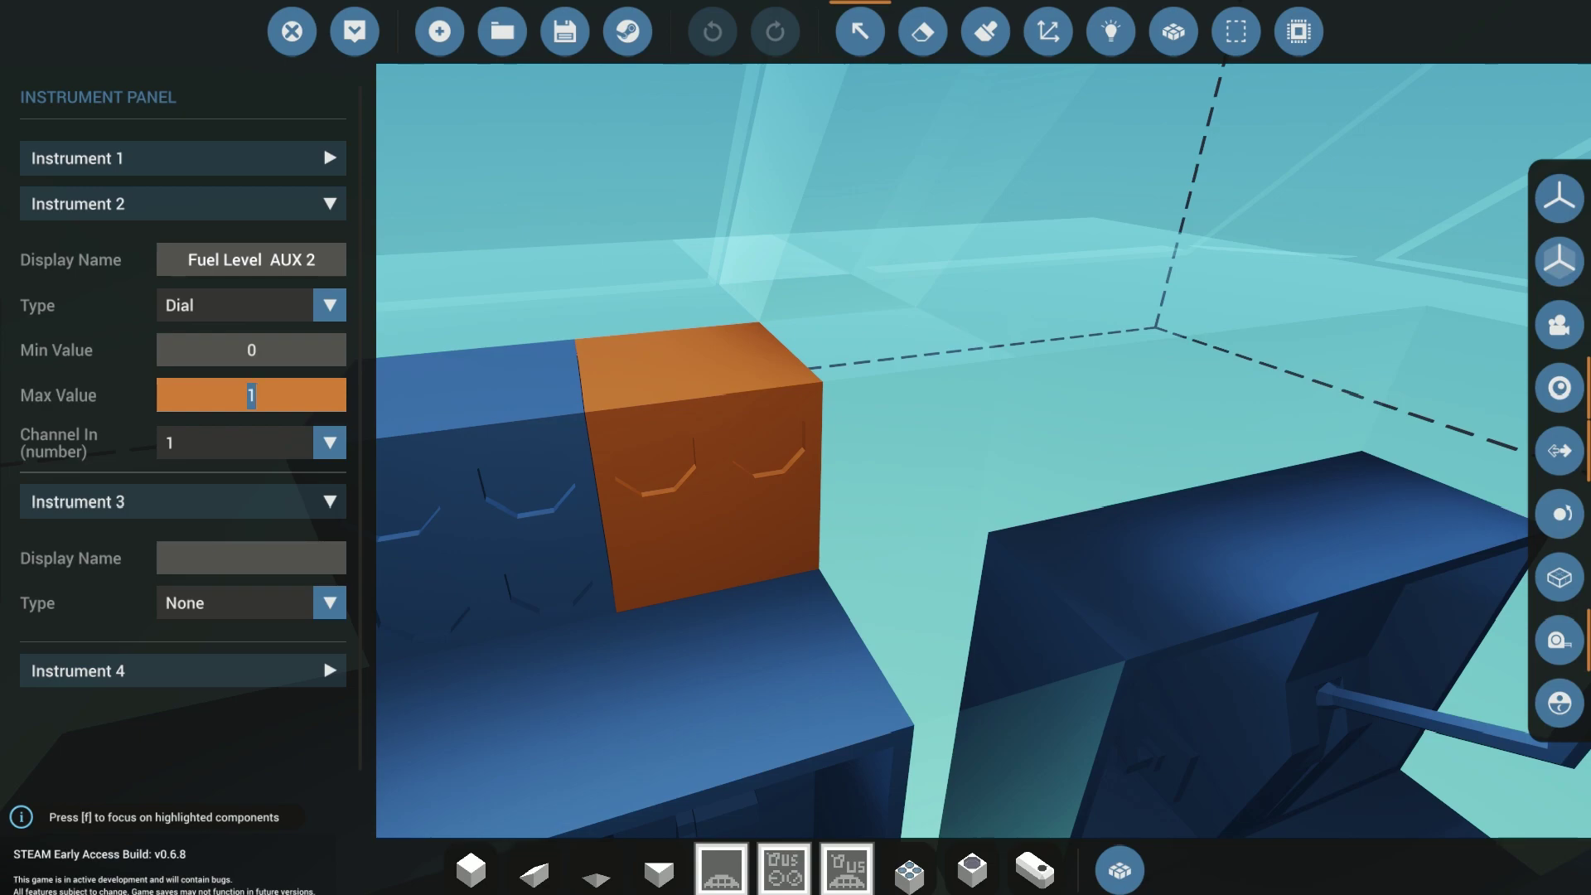
{"action": "type", "text": "59"}
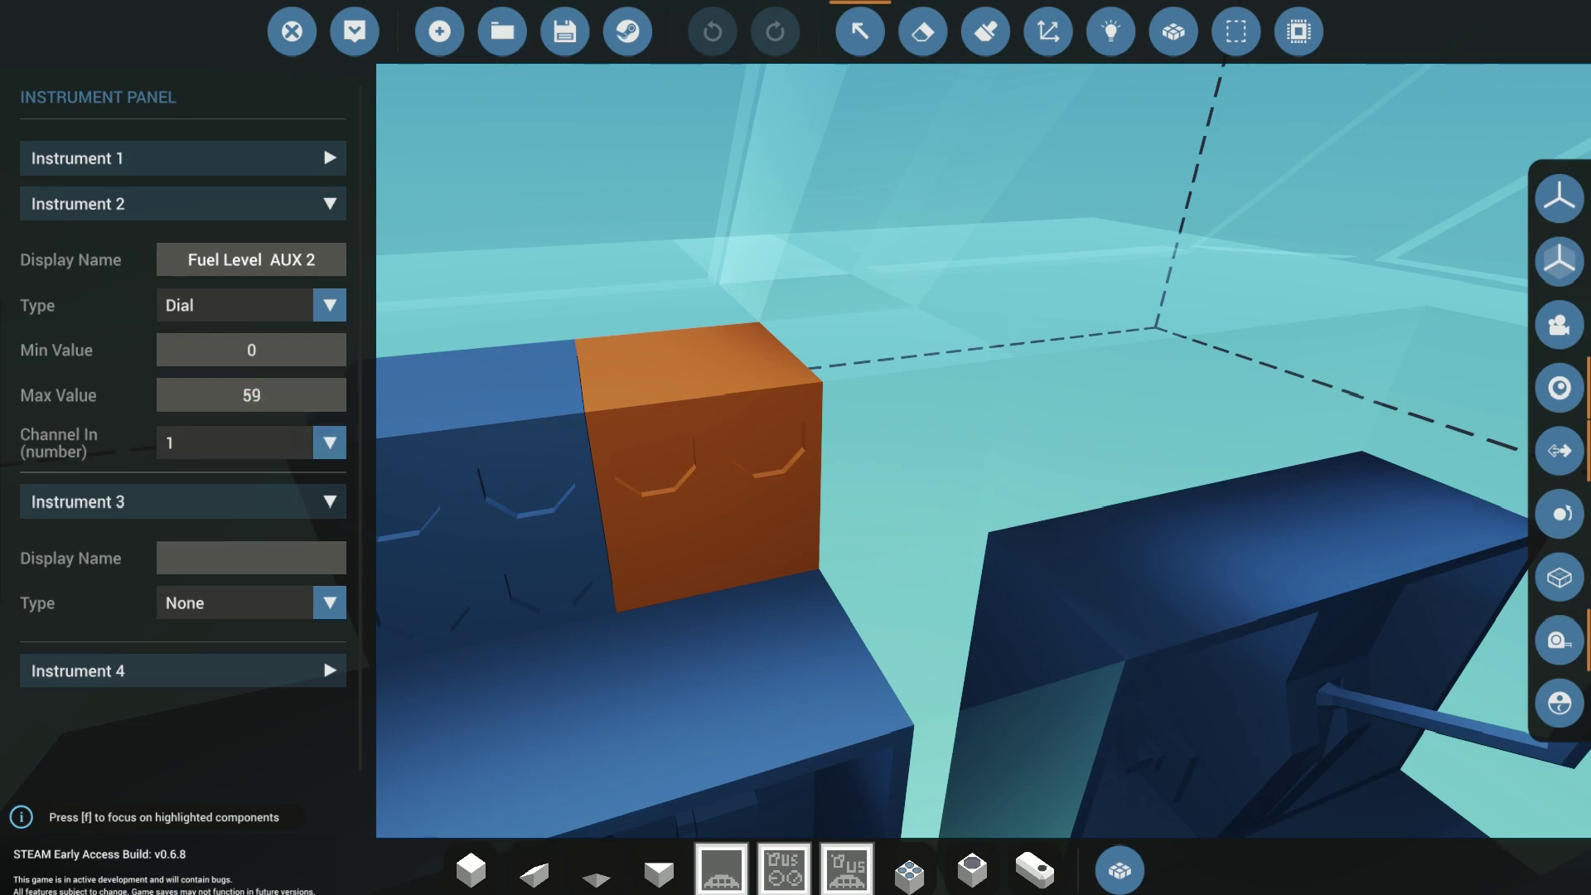
{"action": "key", "text": "Tab"}
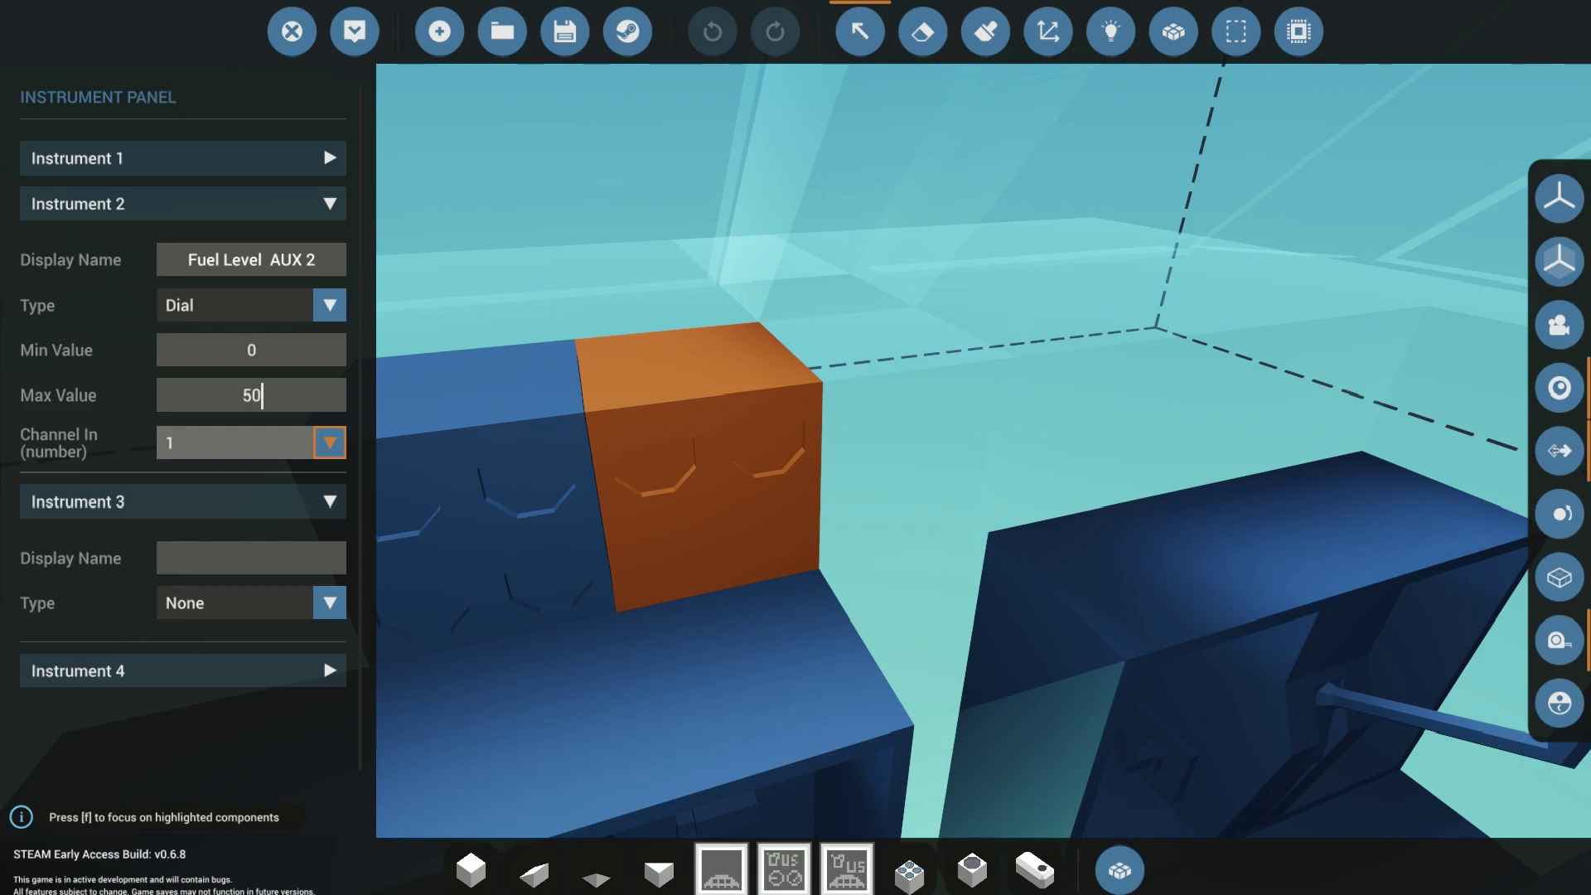
Set the number input channel of Fuel Level AUX 2 to 6
{"action": "key", "text": "Return"}
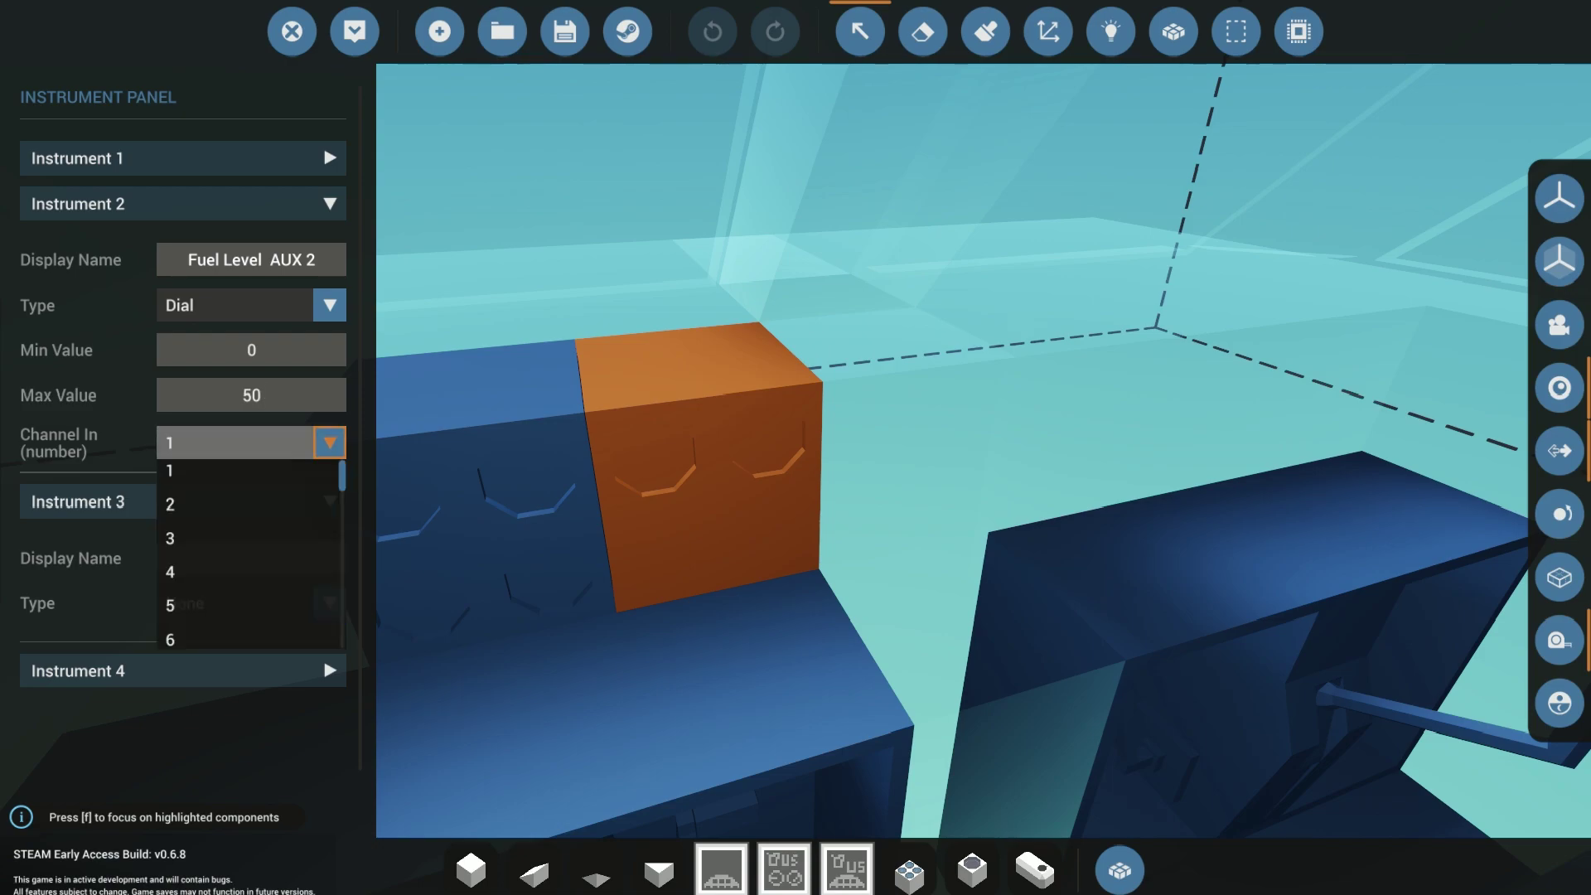
{"action": "key", "text": "Down"}
{"action": "key", "text": "Down"}
{"action": "key", "text": "Down"}
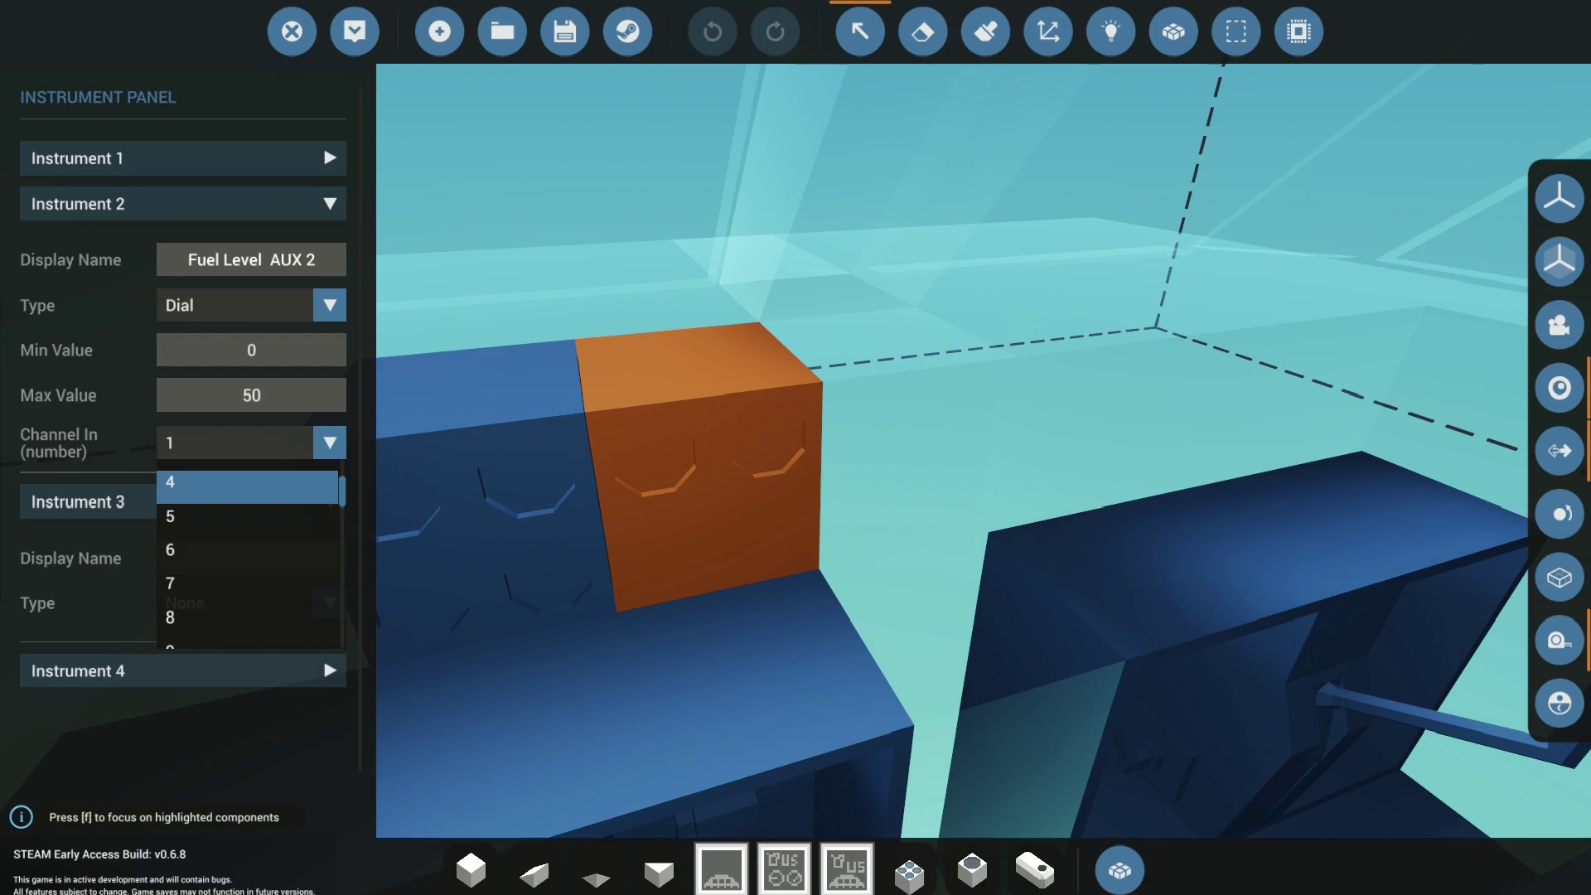
{"action": "key", "text": "Down"}
{"action": "key", "text": "Down"}
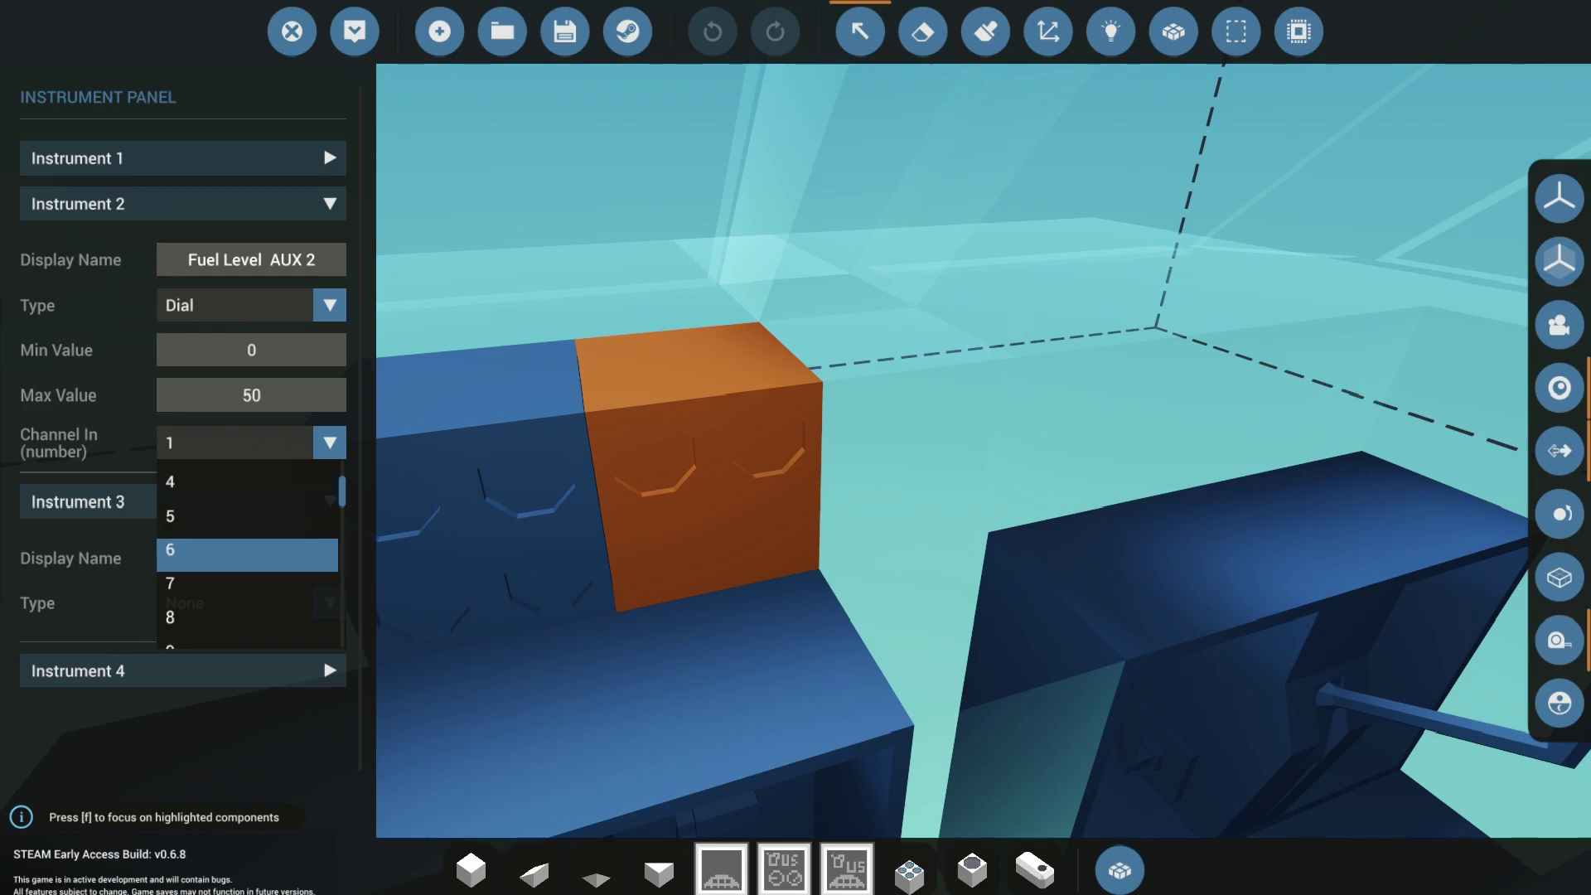
{"action": "key", "text": "Return"}
{"action": "key", "text": "shift+Tab"}
{"action": "key", "text": "shift+Tab"}
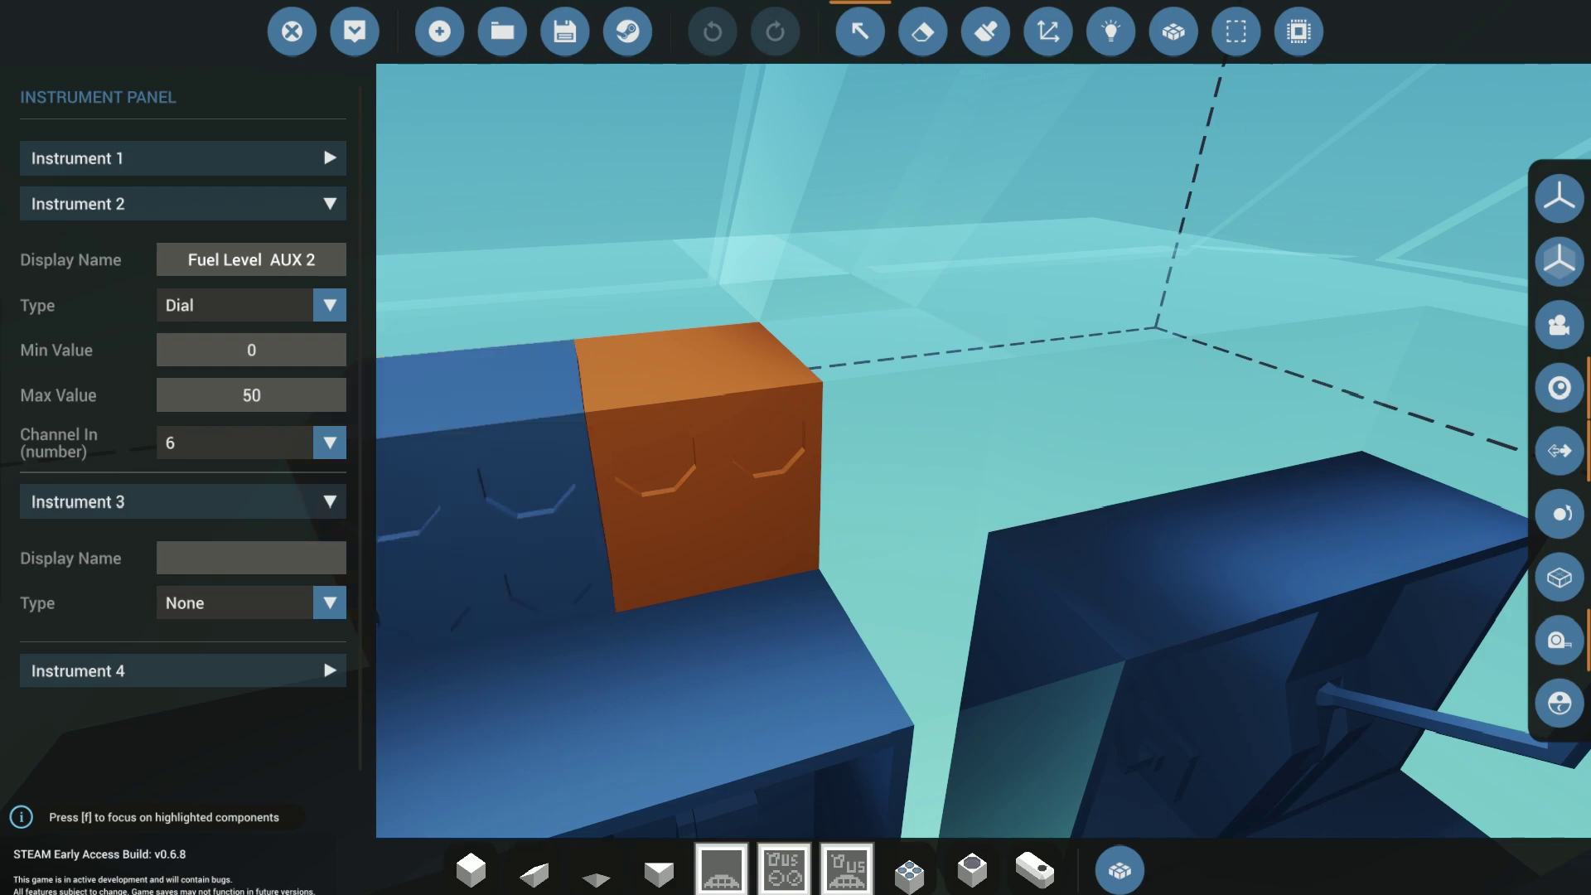
Name the right Instrument Panel's Instrument 1 Fuel Level AUX 1
{"action": "left_click", "coordinate": [183, 204]}
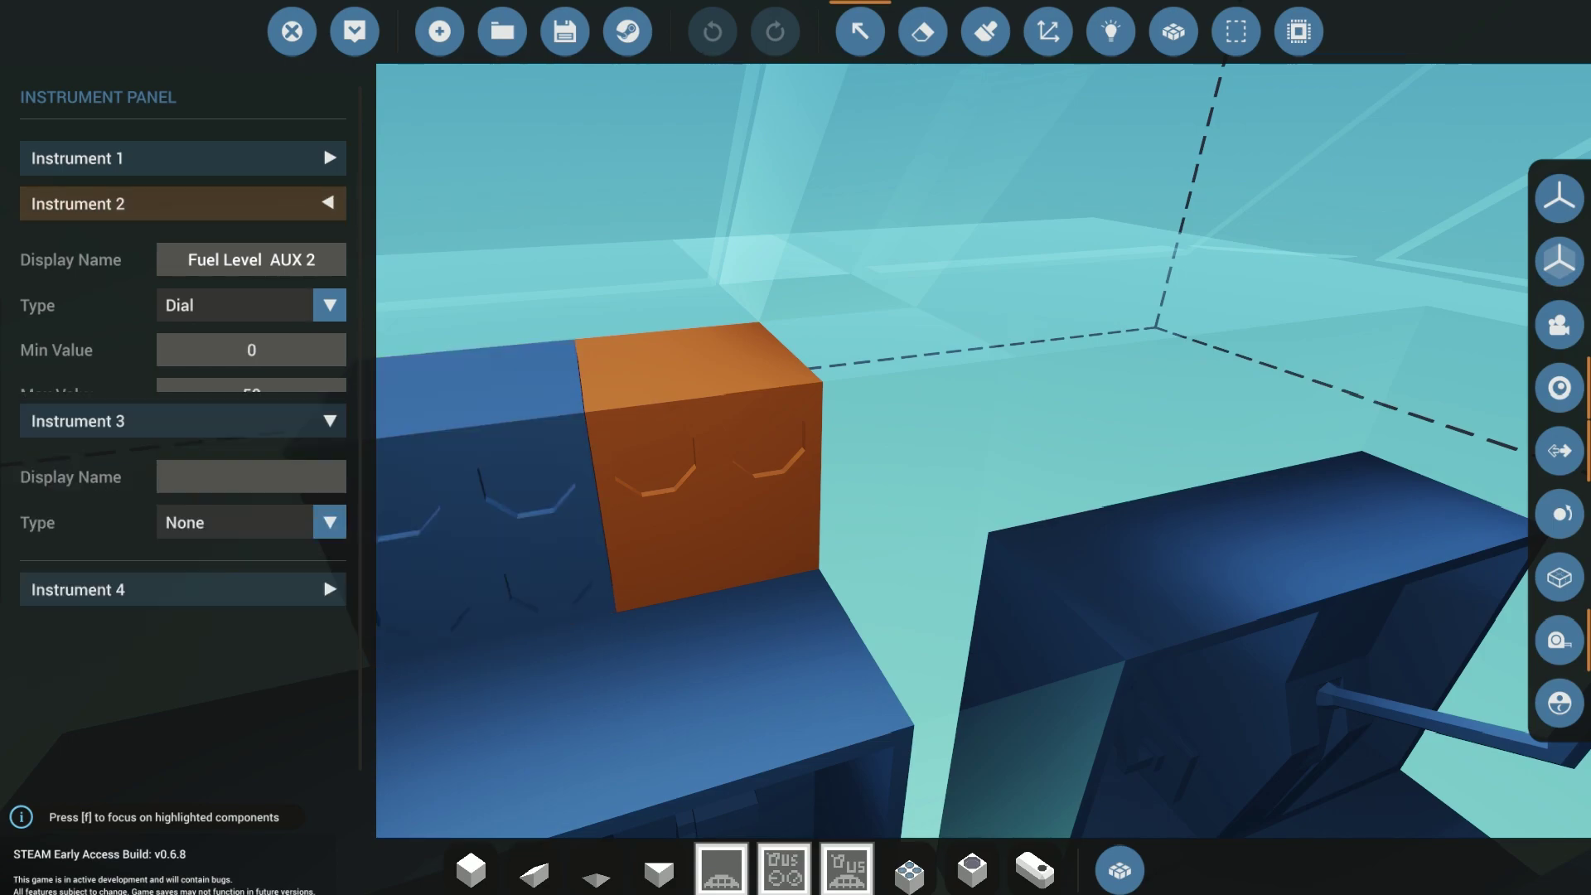
{"action": "left_click", "coordinate": [182, 158]}
{"action": "left_click", "coordinate": [251, 214]}
{"action": "type", "text": "Fuel Level  AUX 2"}
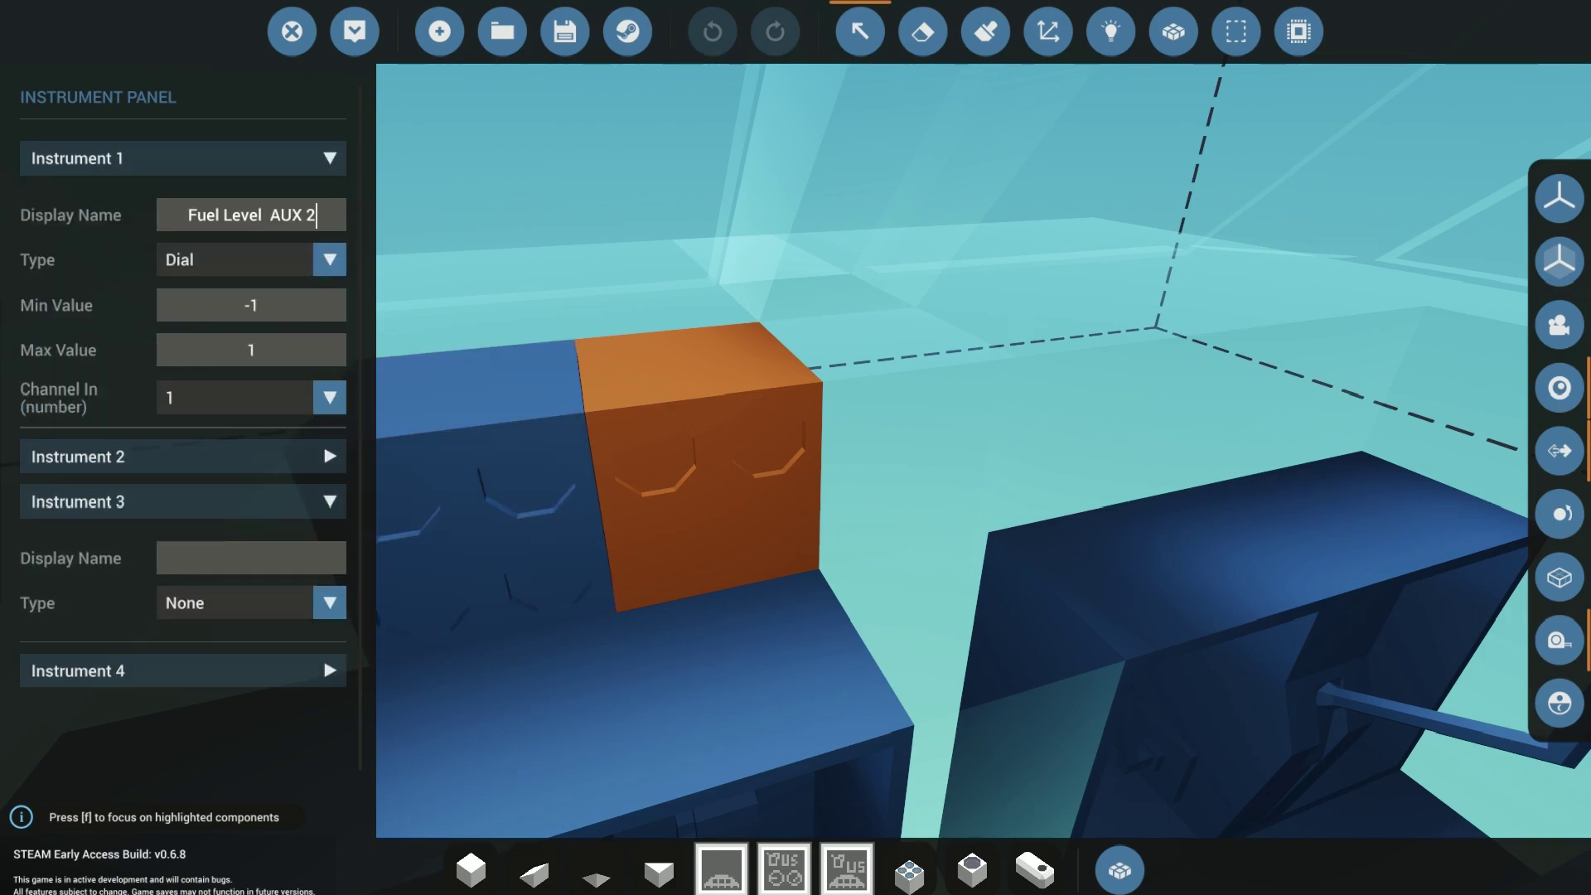
{"action": "left_click", "coordinate": [308, 215]}
{"action": "type", "text": "1"}
Give Fuel Level AUX 1 a range of 0 to 50
{"action": "key", "text": "Tab"}
{"action": "key", "text": "Tab"}
{"action": "type", "text": "0"}
{"action": "key", "text": "Tab"}
{"action": "key", "text": "Tab"}
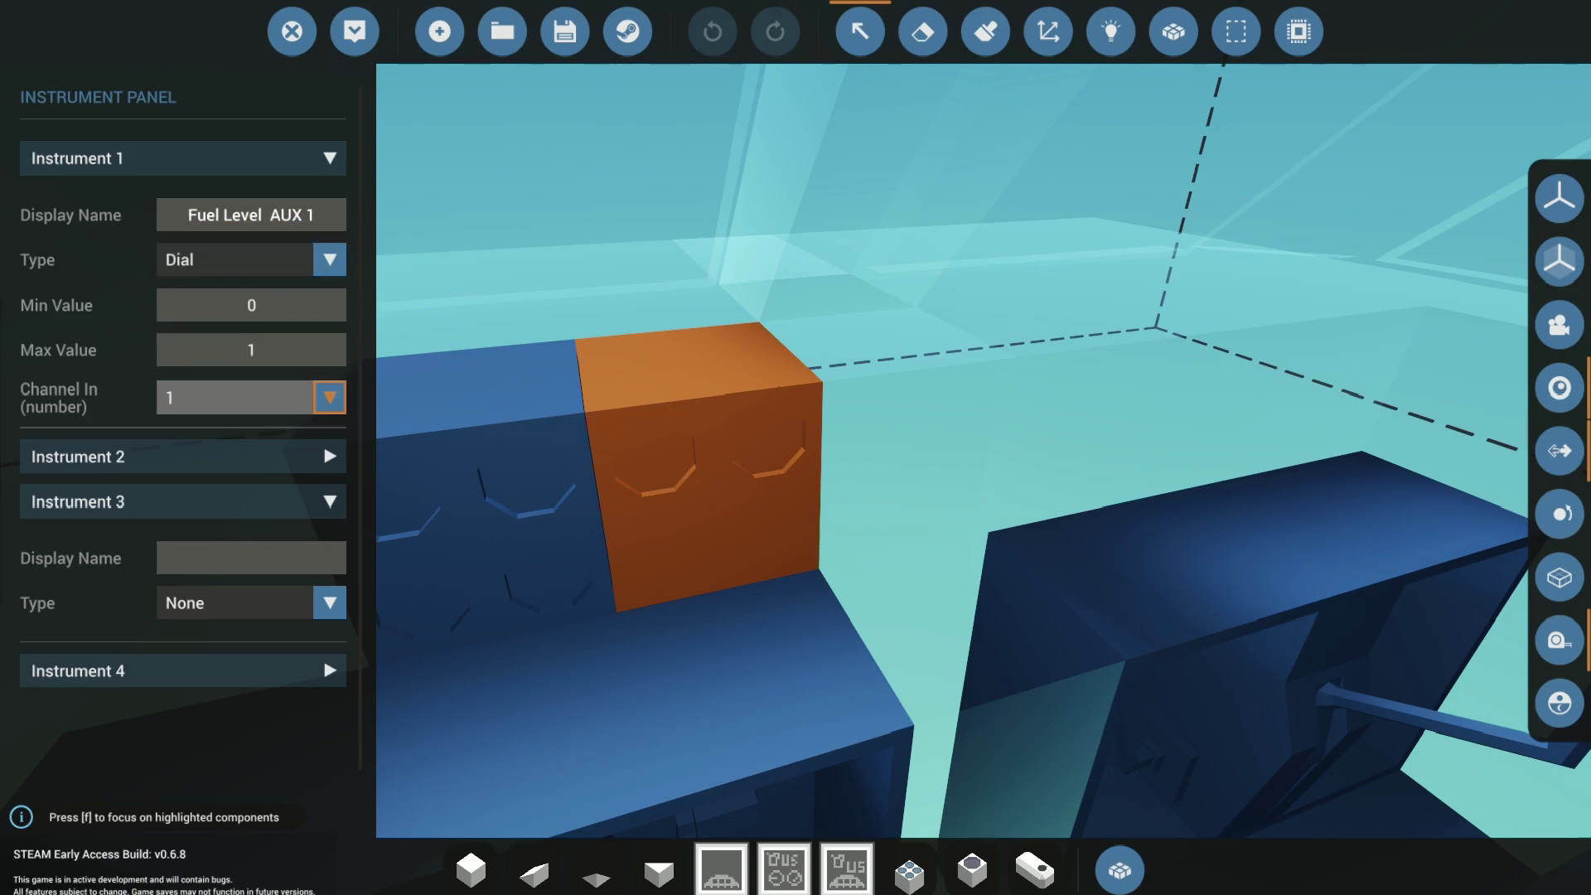
{"action": "key", "text": "shift+Tab"}
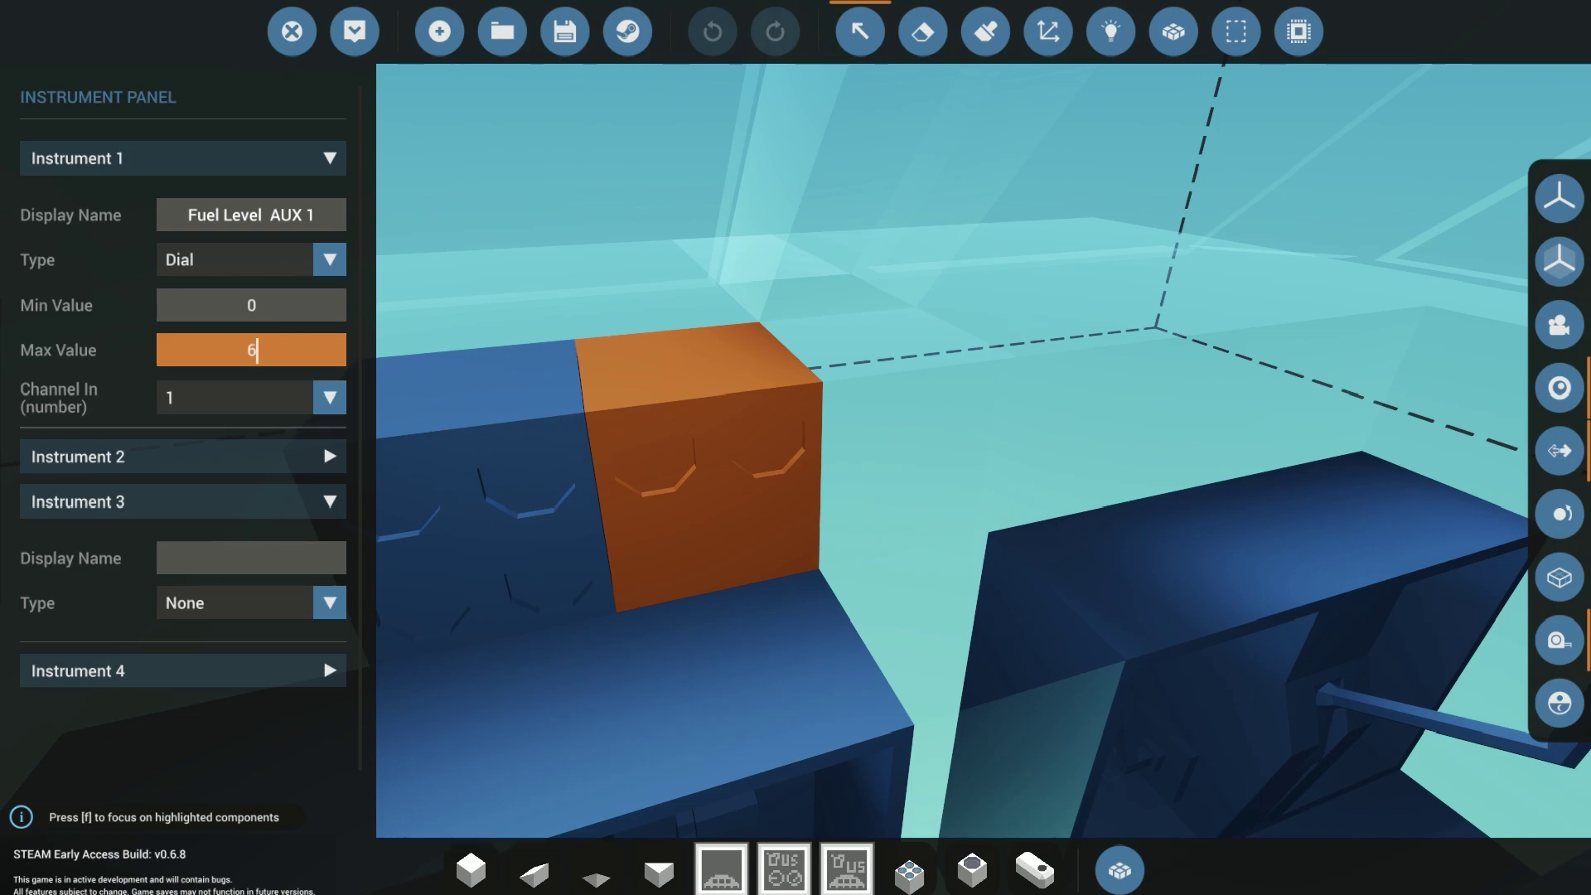
{"action": "type", "text": "50"}
Set the number input channel of Fuel Level AUX 1 to 5 and leave the panel's properties
{"action": "key", "text": "Tab"}
{"action": "key", "text": "Return"}
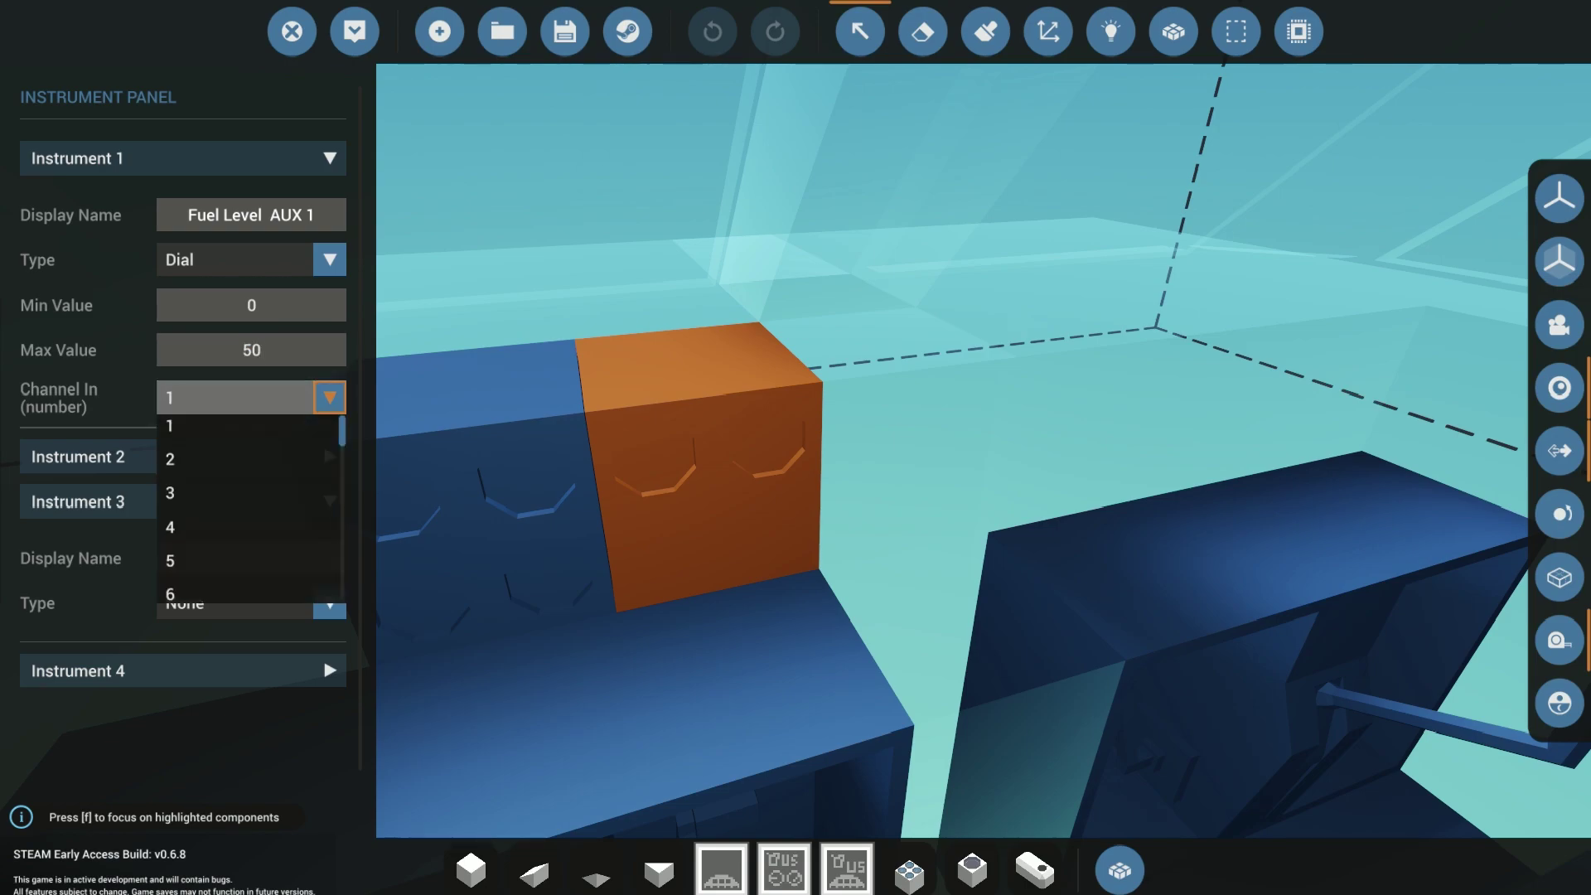
{"action": "key", "text": "Down"}
{"action": "key", "text": "Down"}
{"action": "key", "text": "Down"}
{"action": "key", "text": "Down"}
{"action": "key", "text": "Return"}
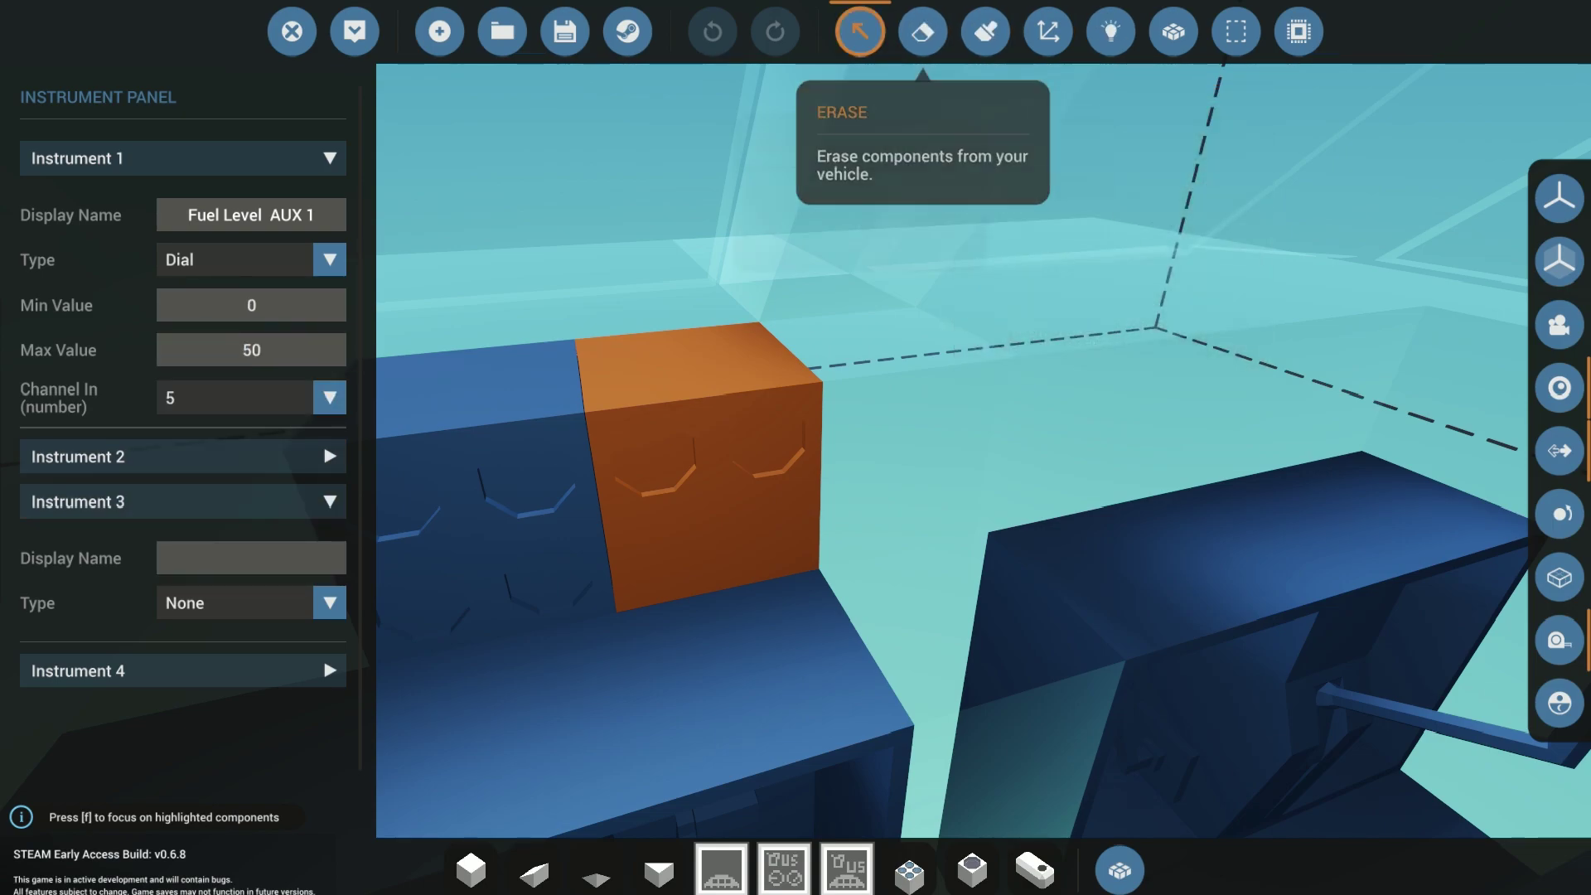
{"action": "left_click", "coordinate": [861, 32]}
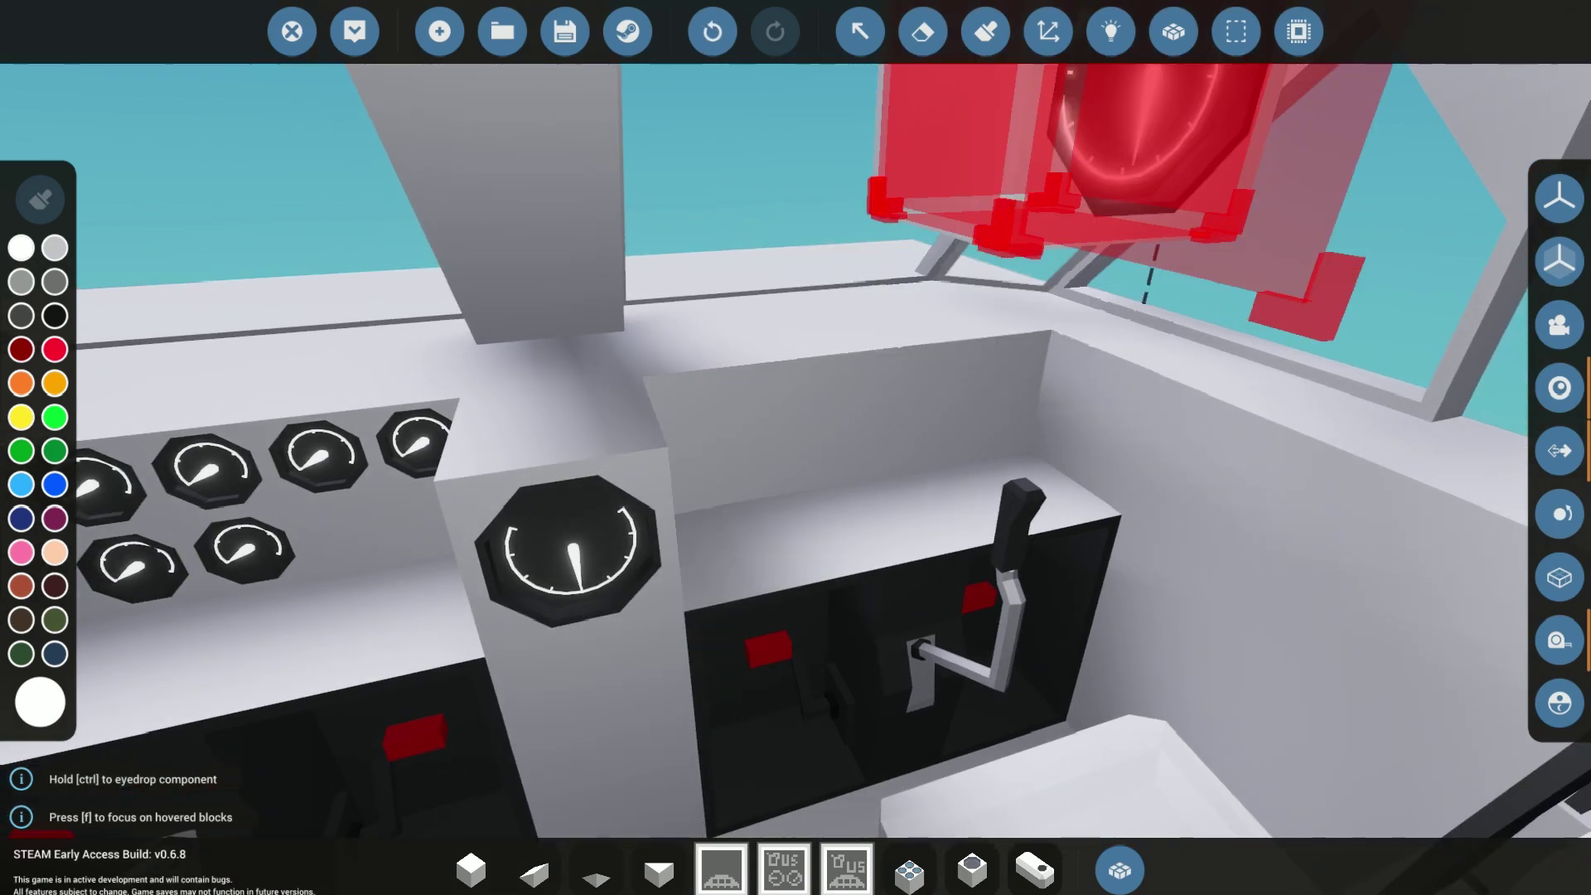
Examine the fuel tank number links and the backlight nodes of the dashboard dial and both Instrument Panels in logic view
{"action": "left_click", "coordinate": [1110, 32]}
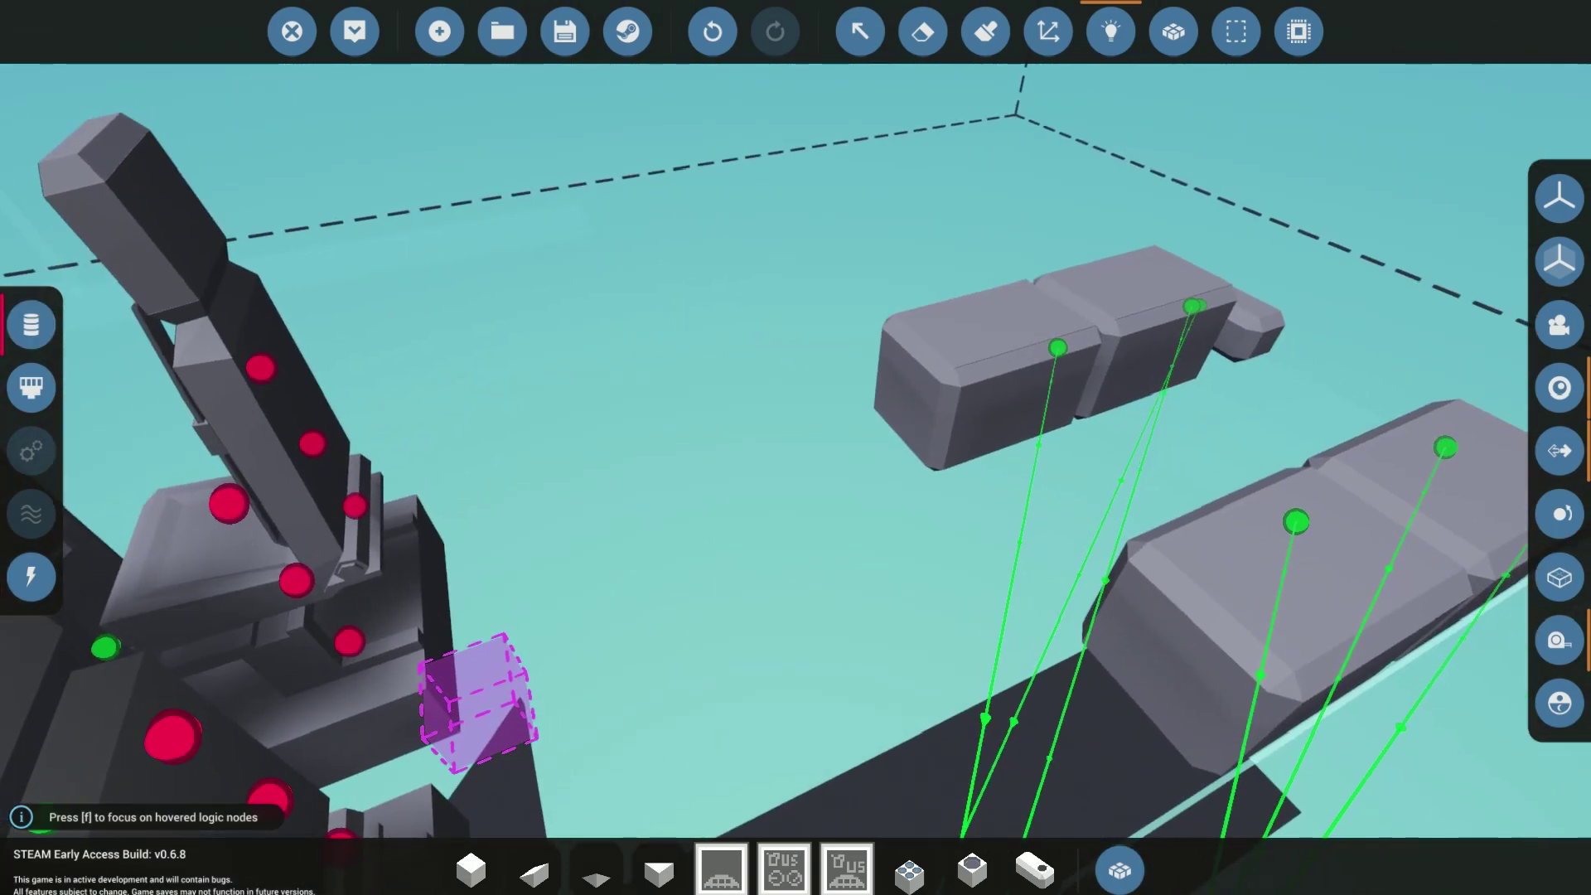
{"action": "left_click_drag", "start_coordinate": [1057, 348], "coordinate": [646, 422]}
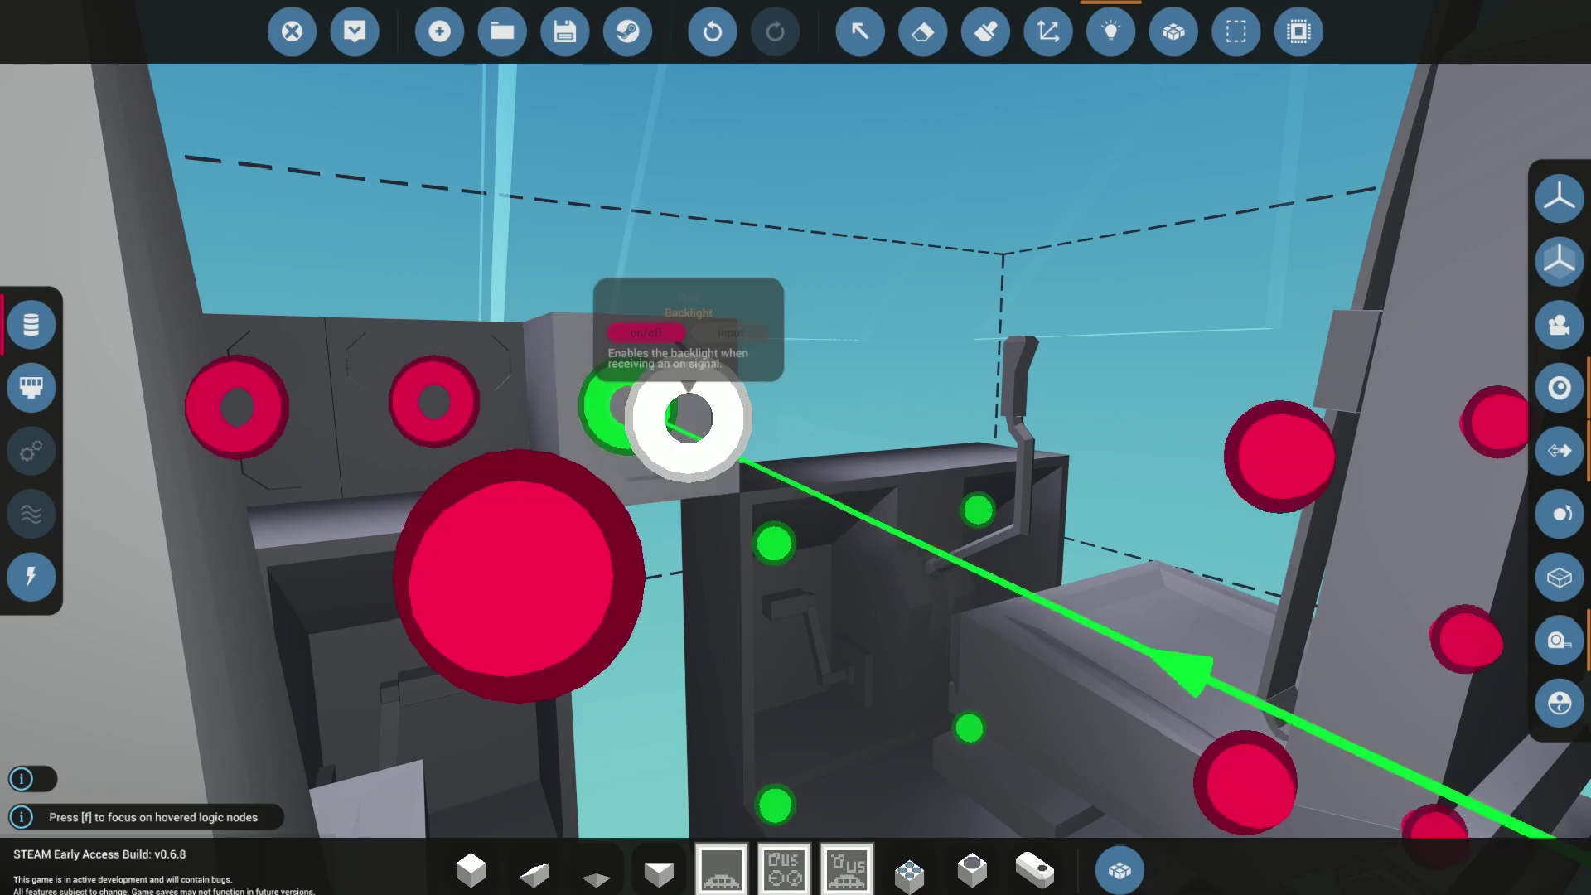
{"action": "right_click_drag", "start_coordinate": [685, 423], "coordinate": [928, 431]}
{"action": "right_click_drag", "start_coordinate": [796, 447], "coordinate": [655, 456]}
{"action": "key", "text": "w"}
{"action": "key", "text": "d"}
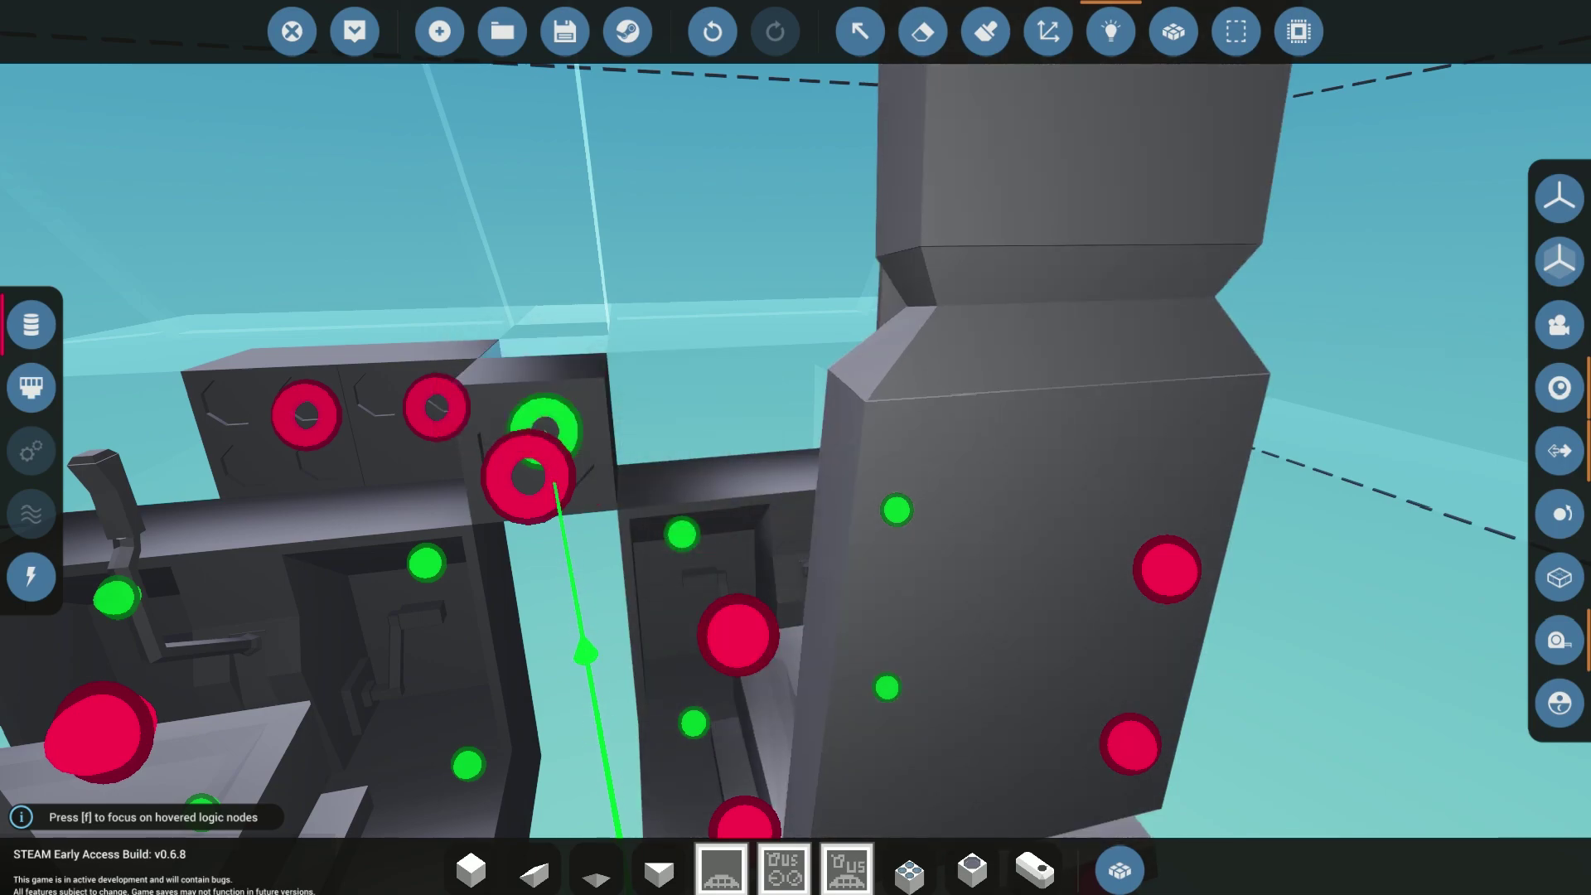
{"action": "right_click_drag", "start_coordinate": [796, 448], "coordinate": [713, 464]}
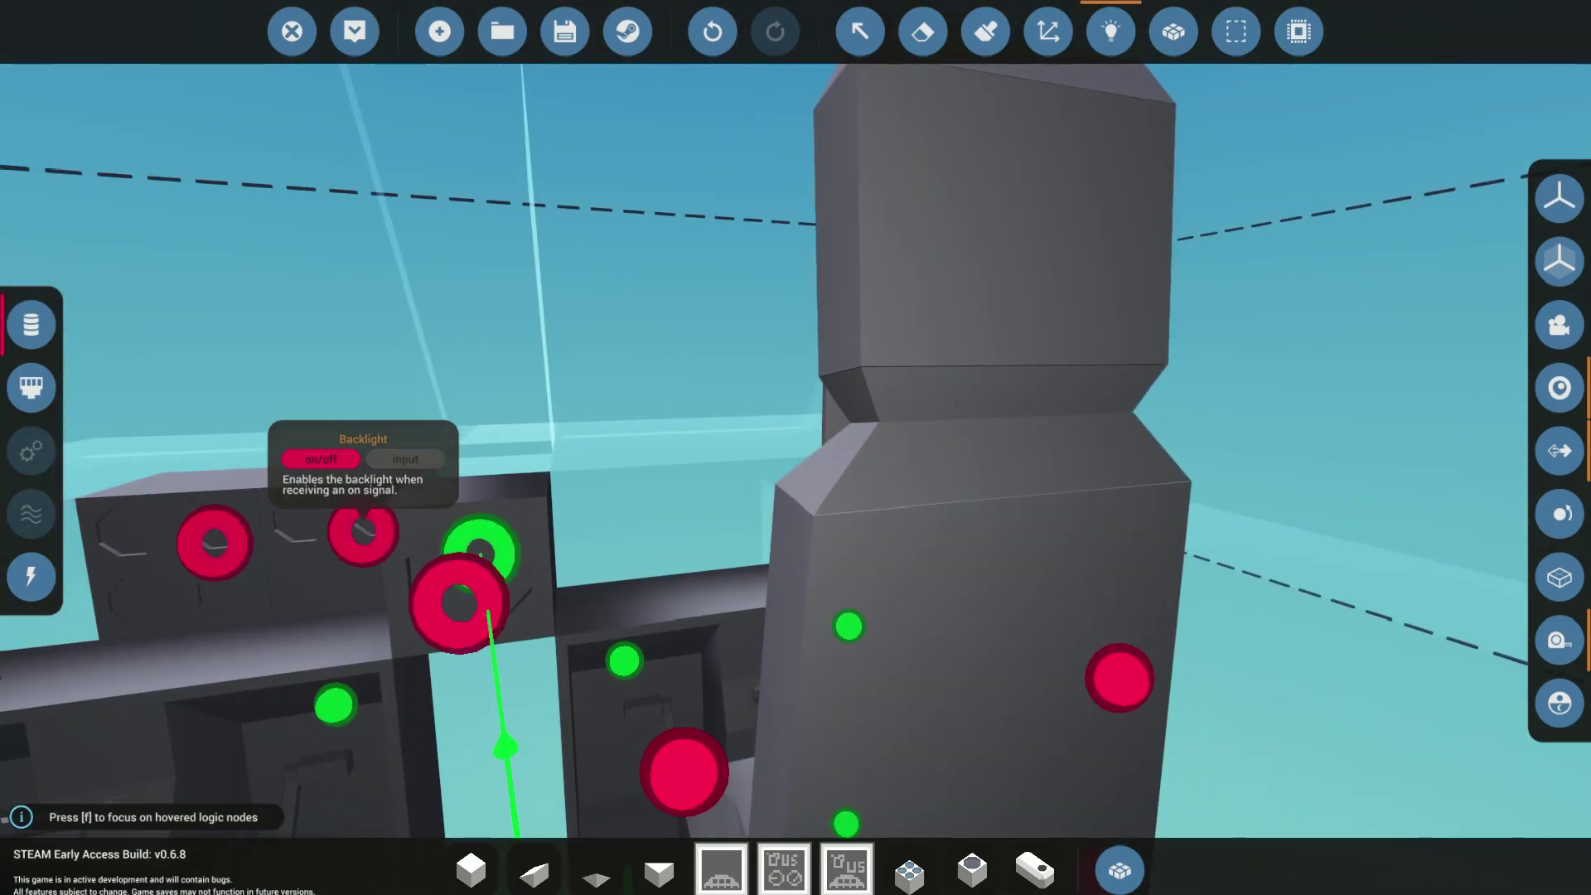
{"action": "right_click_drag", "start_coordinate": [362, 533], "coordinate": [1028, 531]}
{"action": "mouse_move", "coordinate": [855, 562]}
{"action": "mouse_move", "coordinate": [571, 491]}
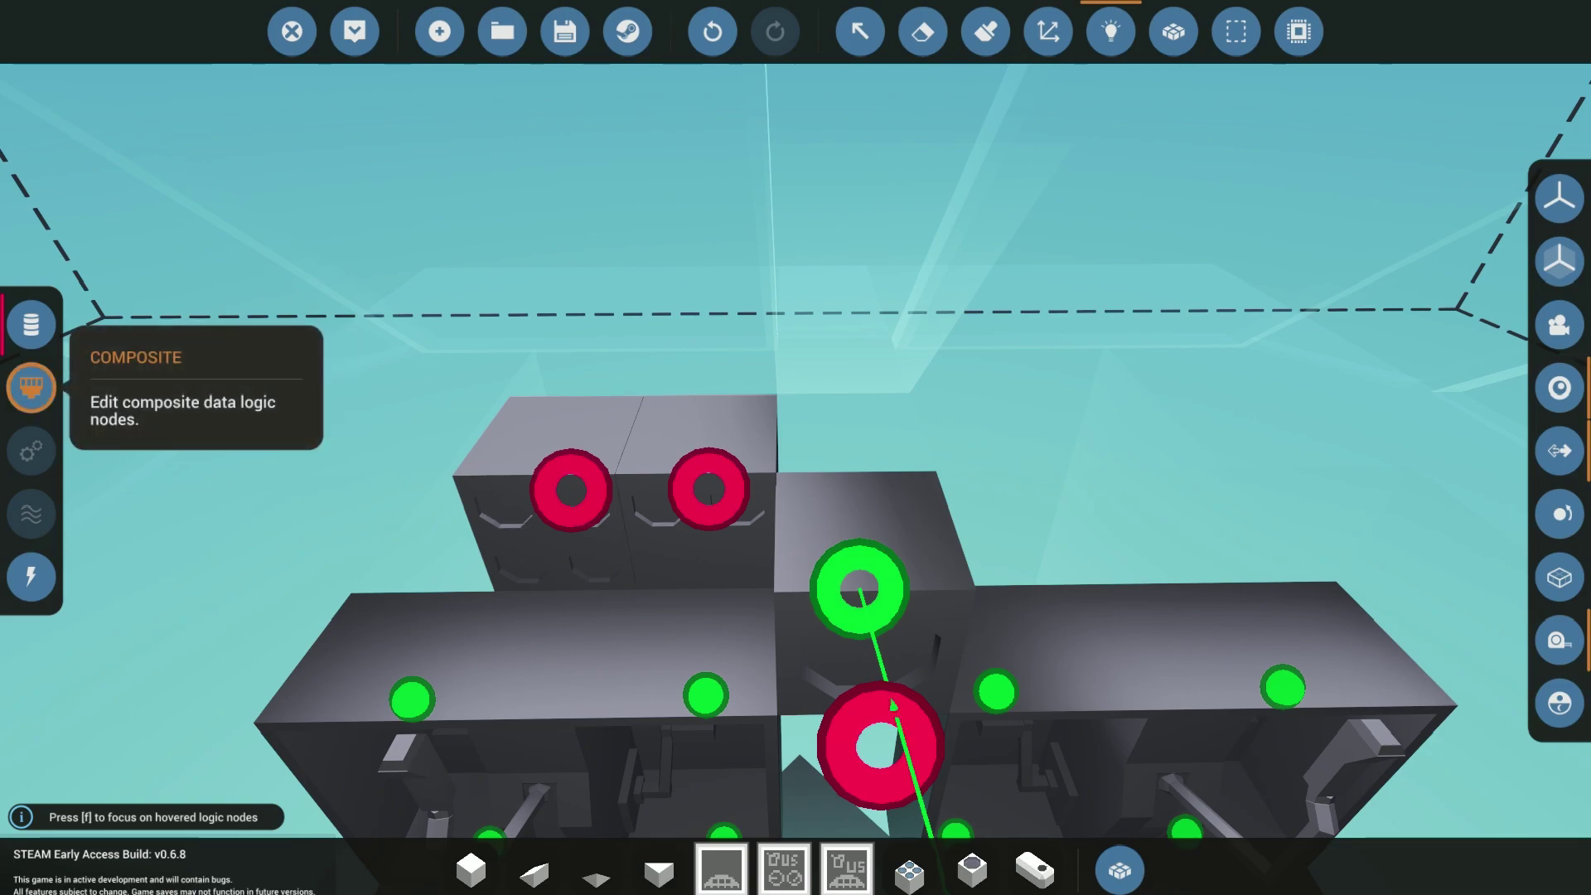
Link the Bomber Fuel Conversion's composite Fuel Level Outputs to the composite signal inputs of both Instrument Panels
{"action": "left_click", "coordinate": [31, 388]}
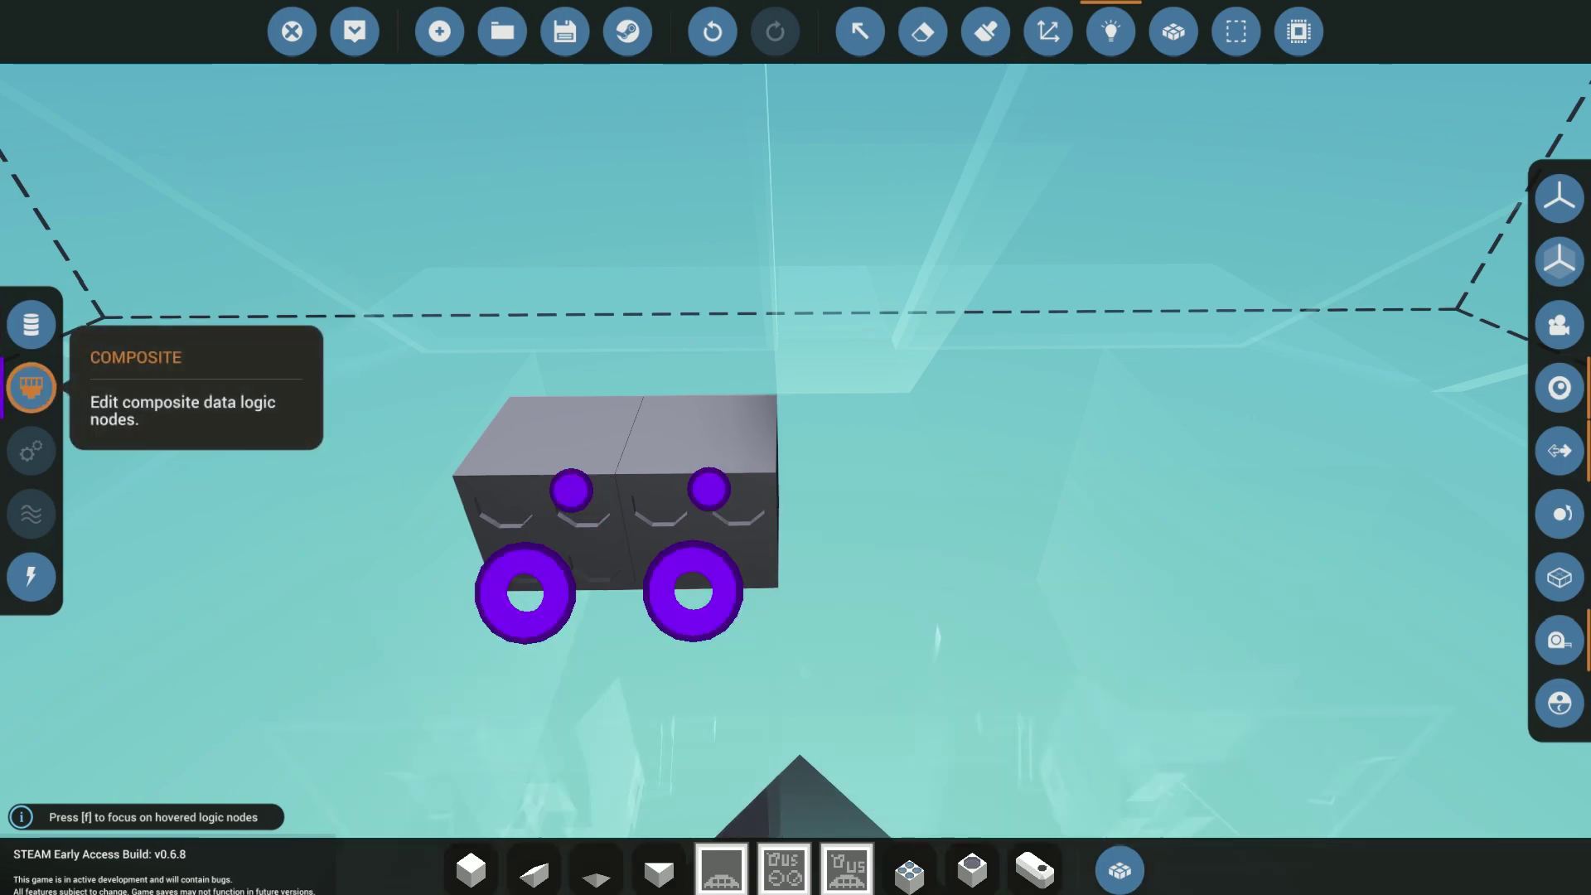
{"action": "right_click_drag", "start_coordinate": [531, 464], "coordinate": [1096, 516]}
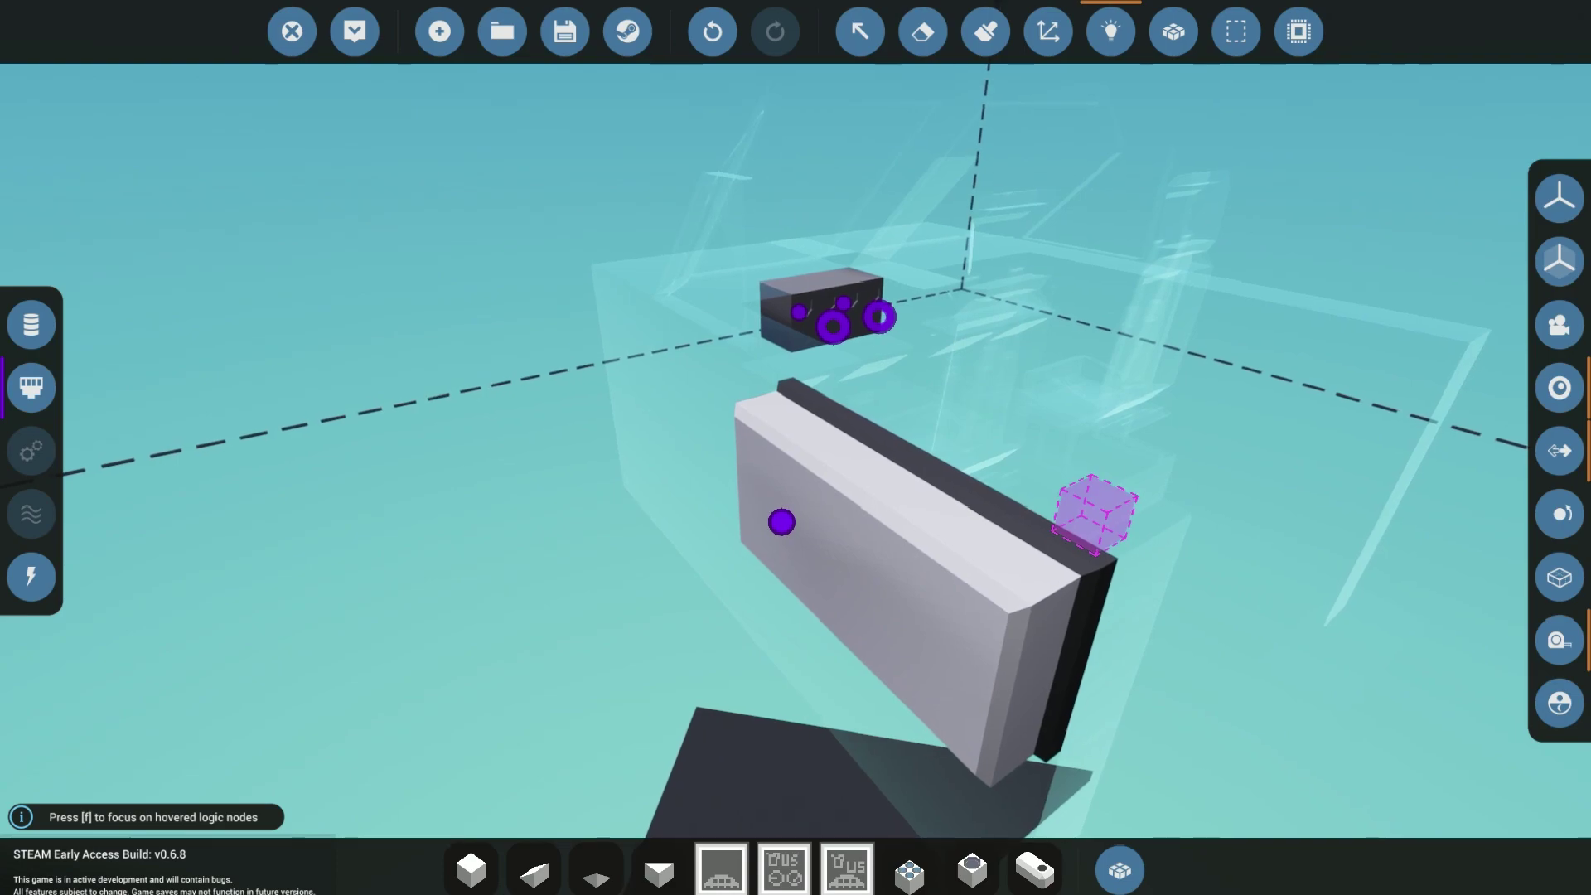
{"action": "mouse_move", "coordinate": [782, 522]}
{"action": "left_click_drag", "start_coordinate": [782, 522], "coordinate": [776, 447]}
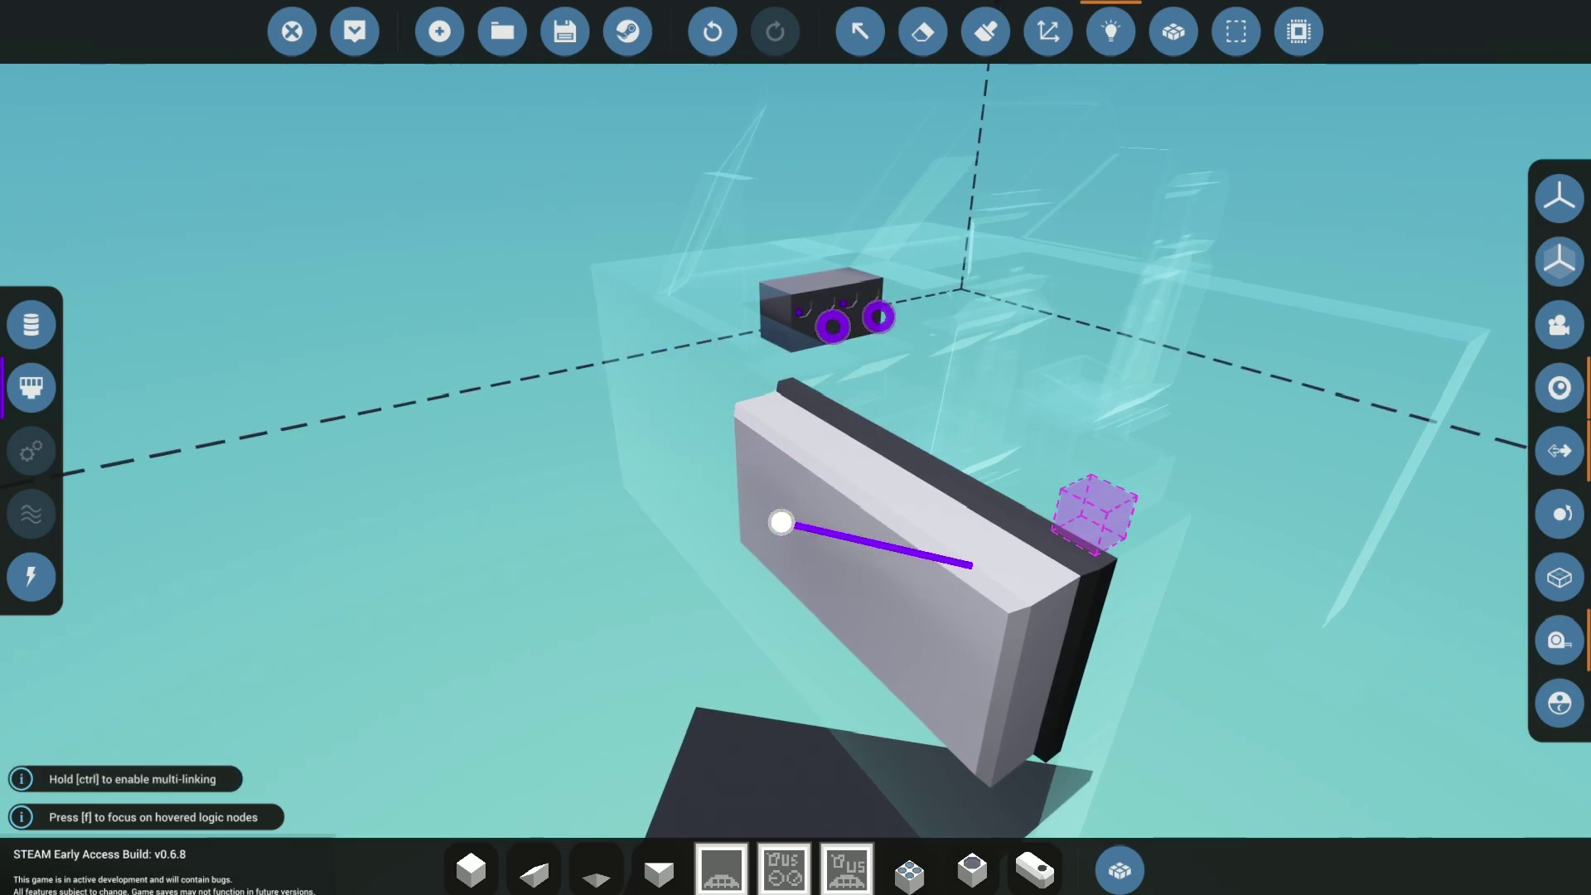
{"action": "left_click_drag", "start_coordinate": [898, 567], "coordinate": [541, 479]}
{"action": "right_click_drag", "start_coordinate": [898, 566], "coordinate": [540, 479]}
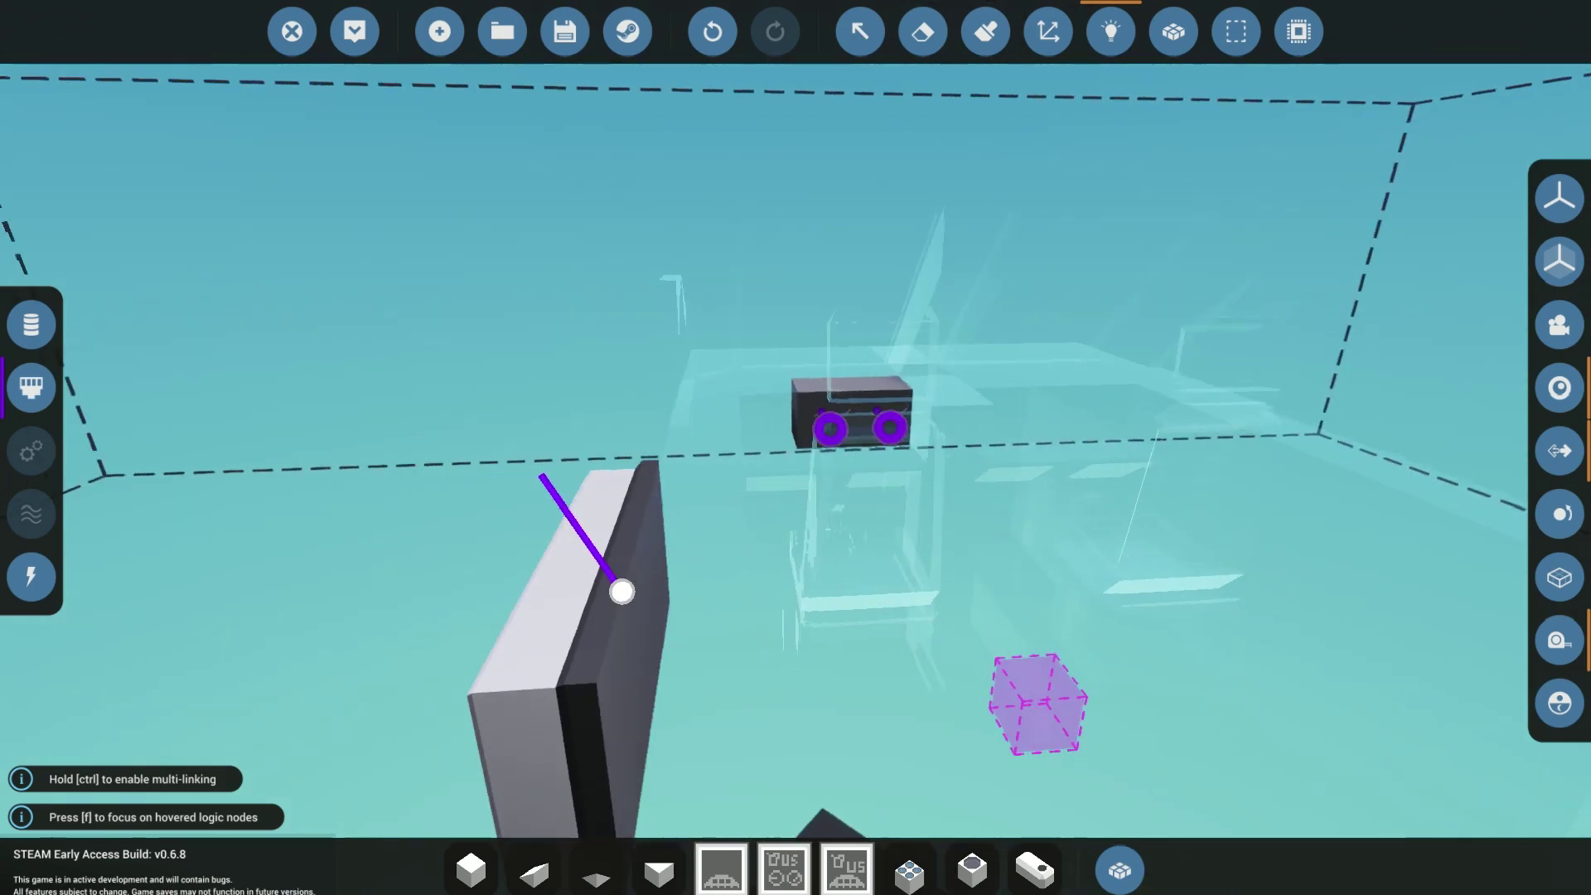
{"action": "key", "text": "w"}
{"action": "left_click_drag", "start_coordinate": [541, 479], "coordinate": [933, 476]}
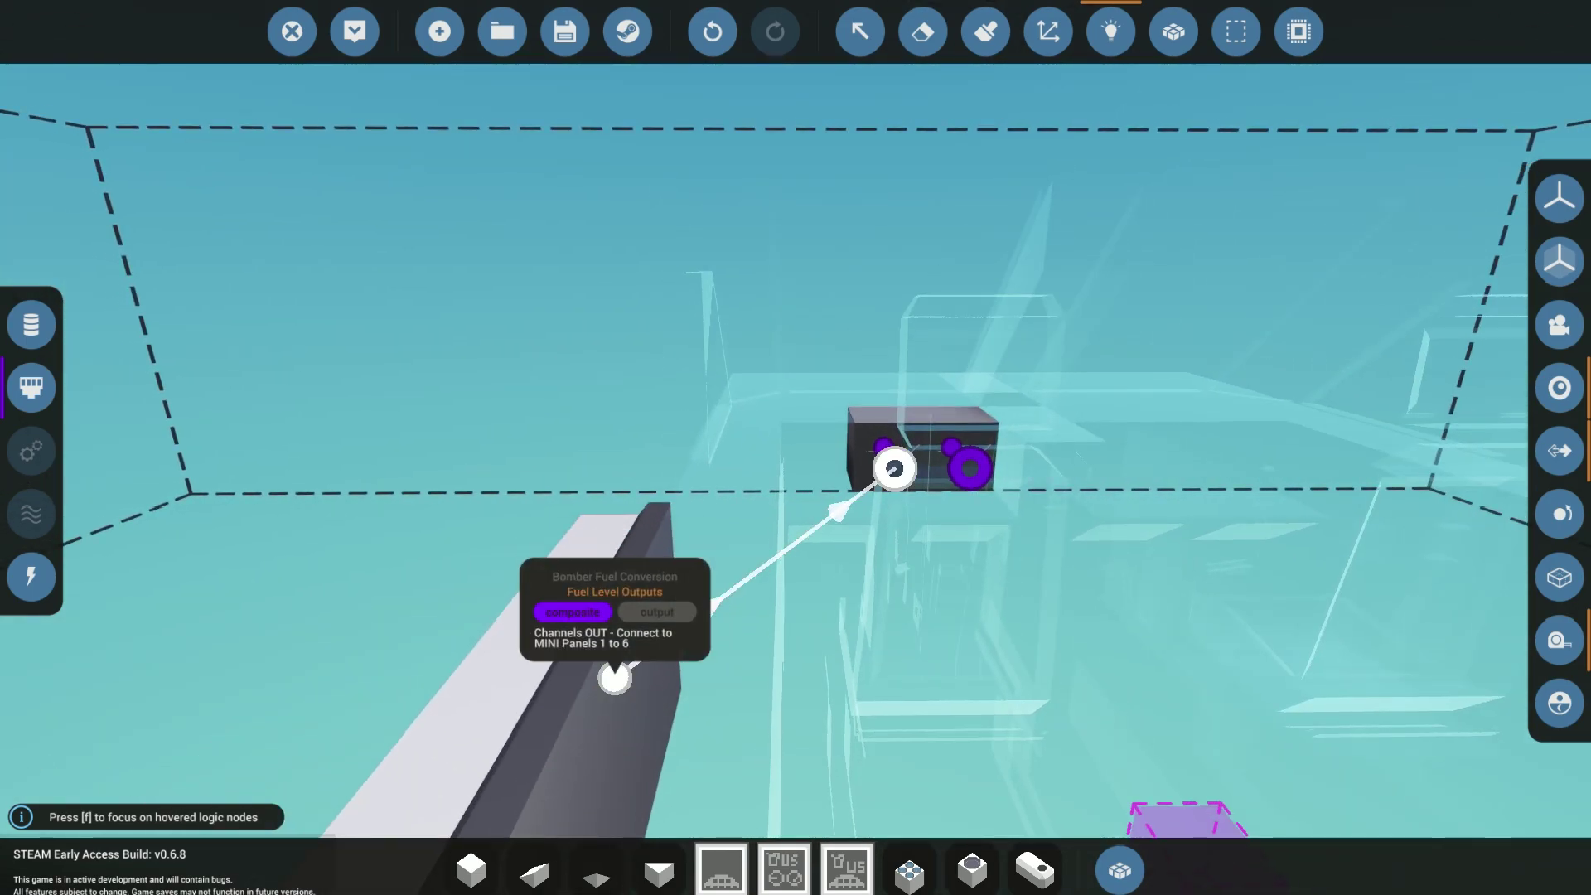
{"action": "left_click_drag", "start_coordinate": [615, 676], "coordinate": [970, 469]}
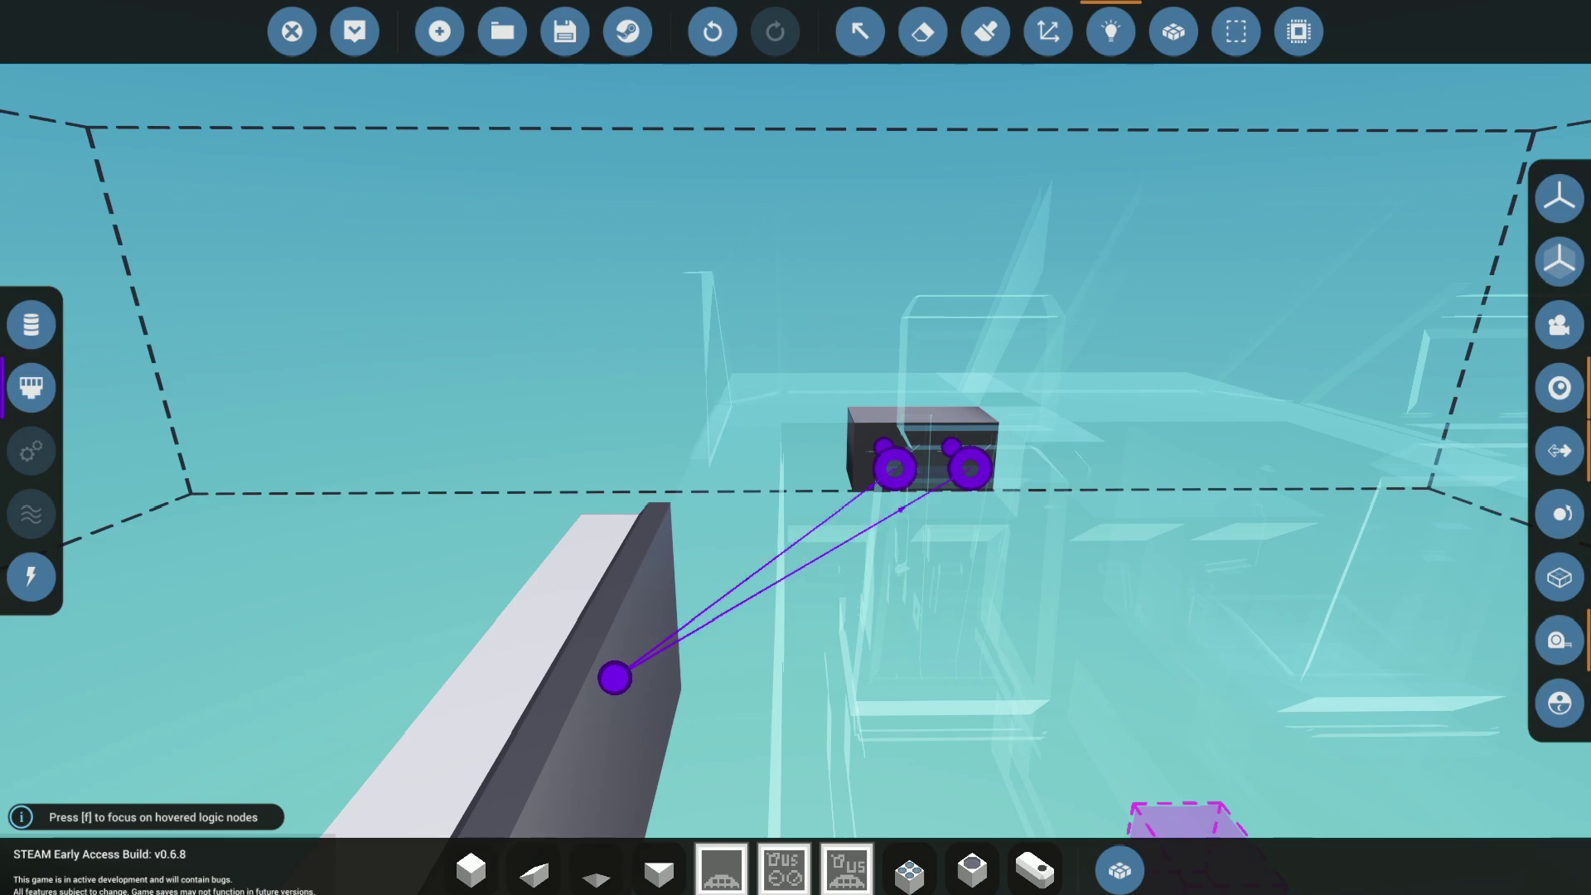
Remove the Fuel Level Outputs links from both Instrument Panels and relink only the left panel's composite input
{"action": "key", "text": "f"}
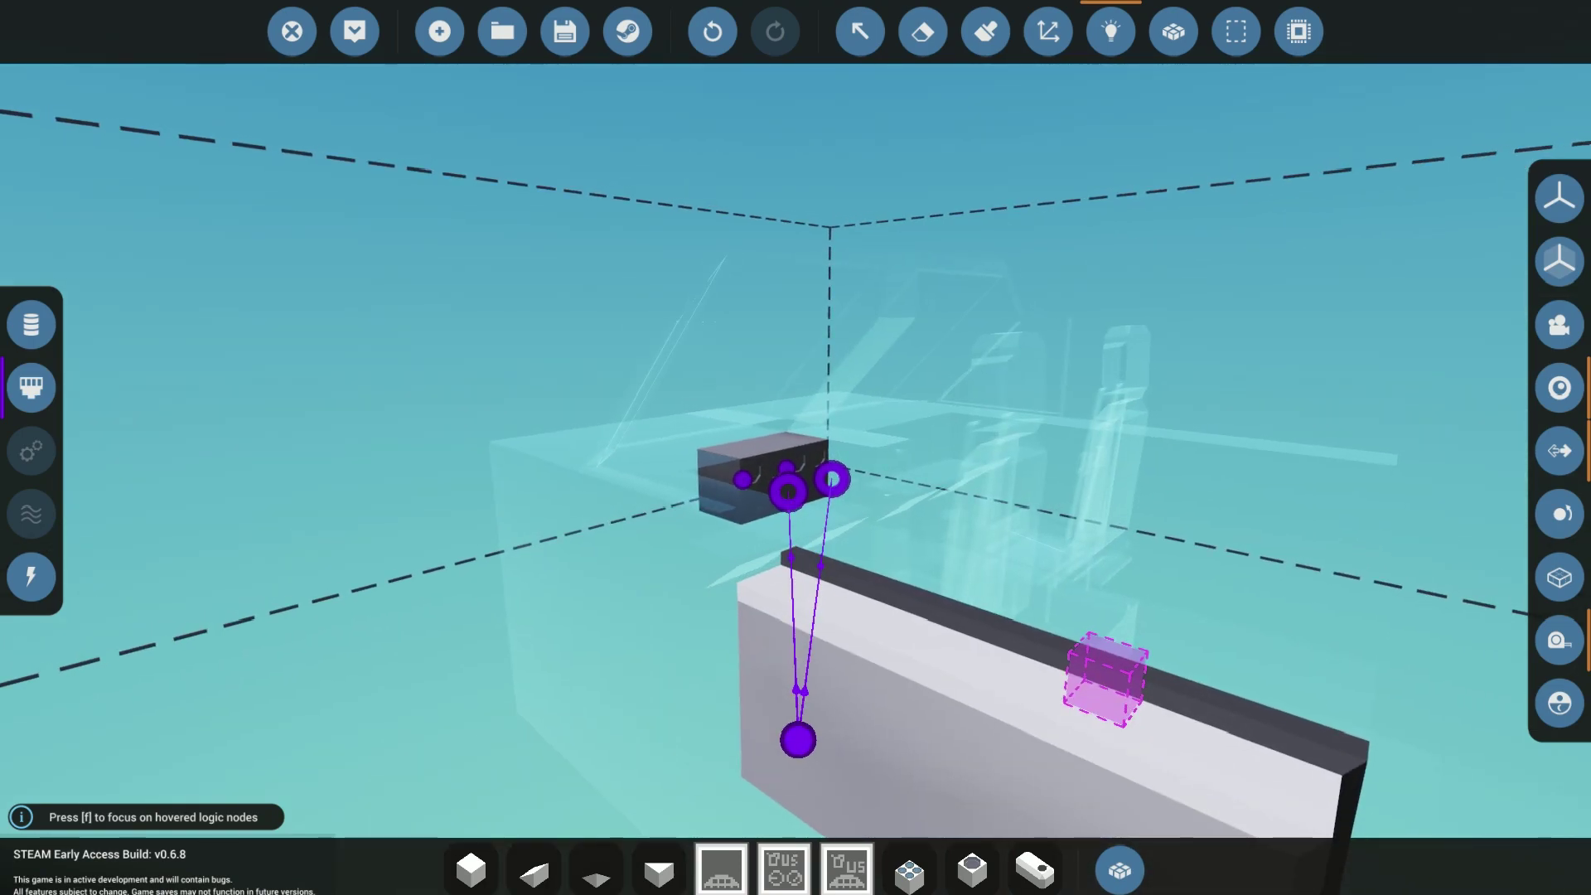
{"action": "key", "text": "w"}
{"action": "right_click_drag", "start_coordinate": [829, 481], "coordinate": [776, 489]}
{"action": "key", "text": "d"}
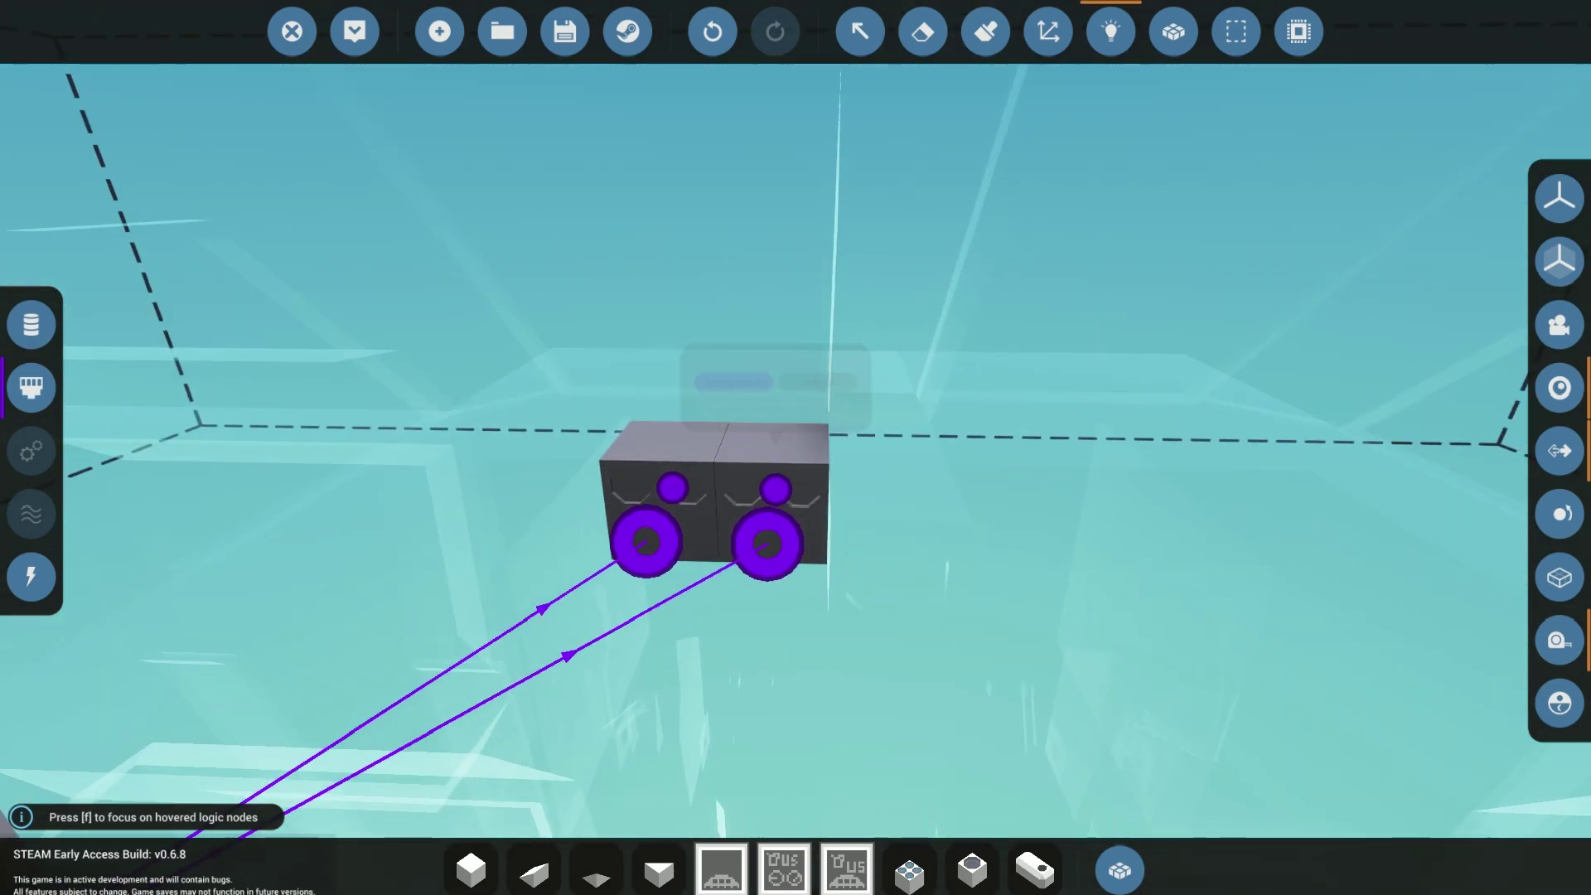
{"action": "key", "text": "f"}
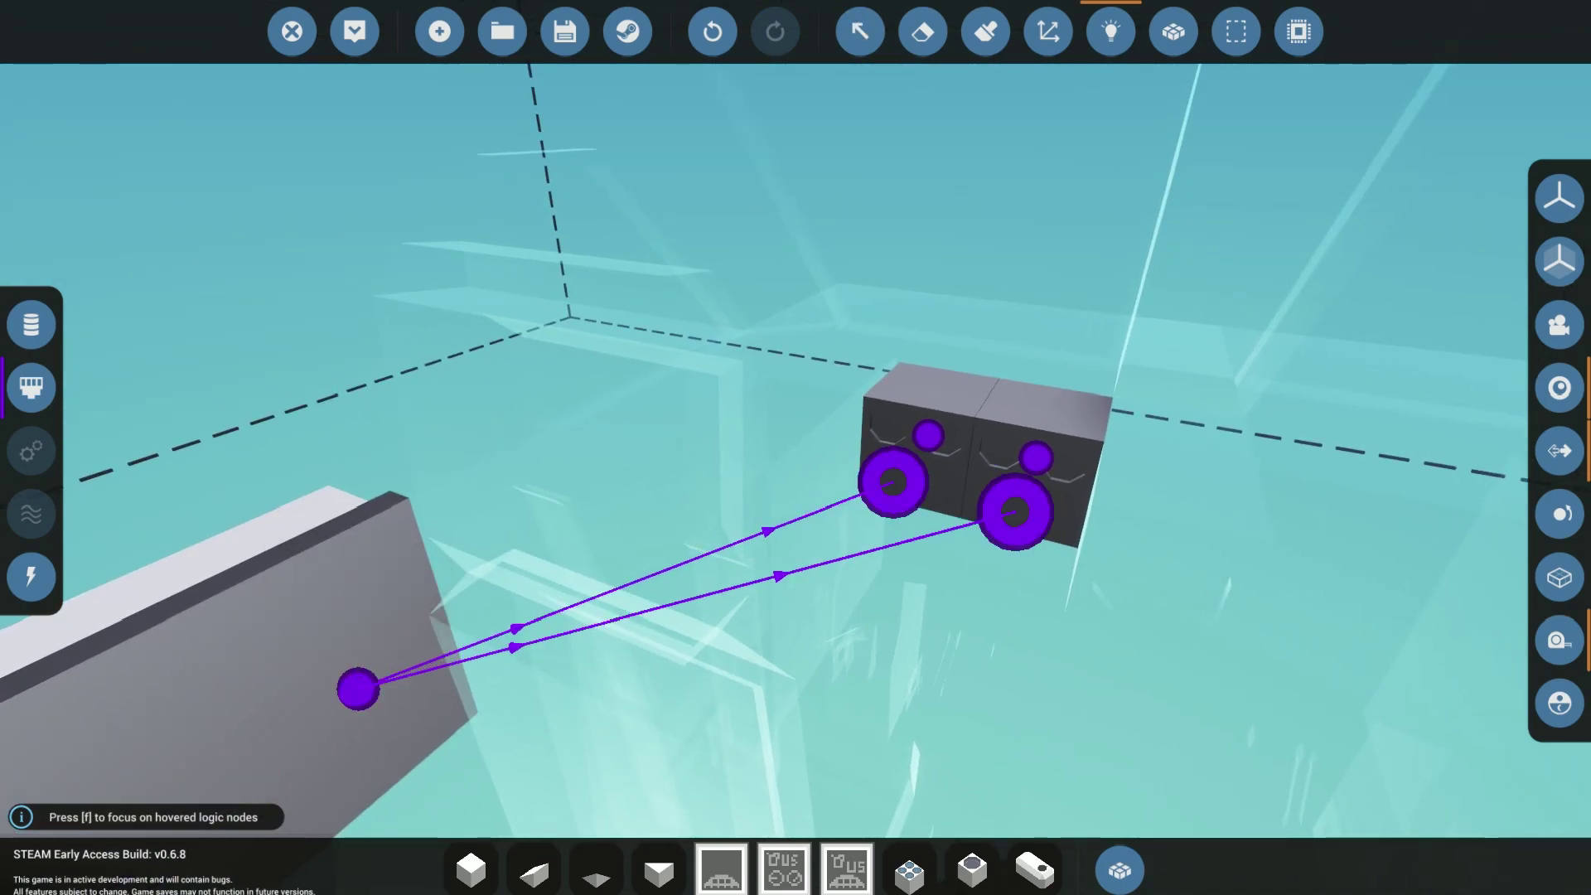
{"action": "left_click_drag", "start_coordinate": [358, 689], "coordinate": [1016, 512]}
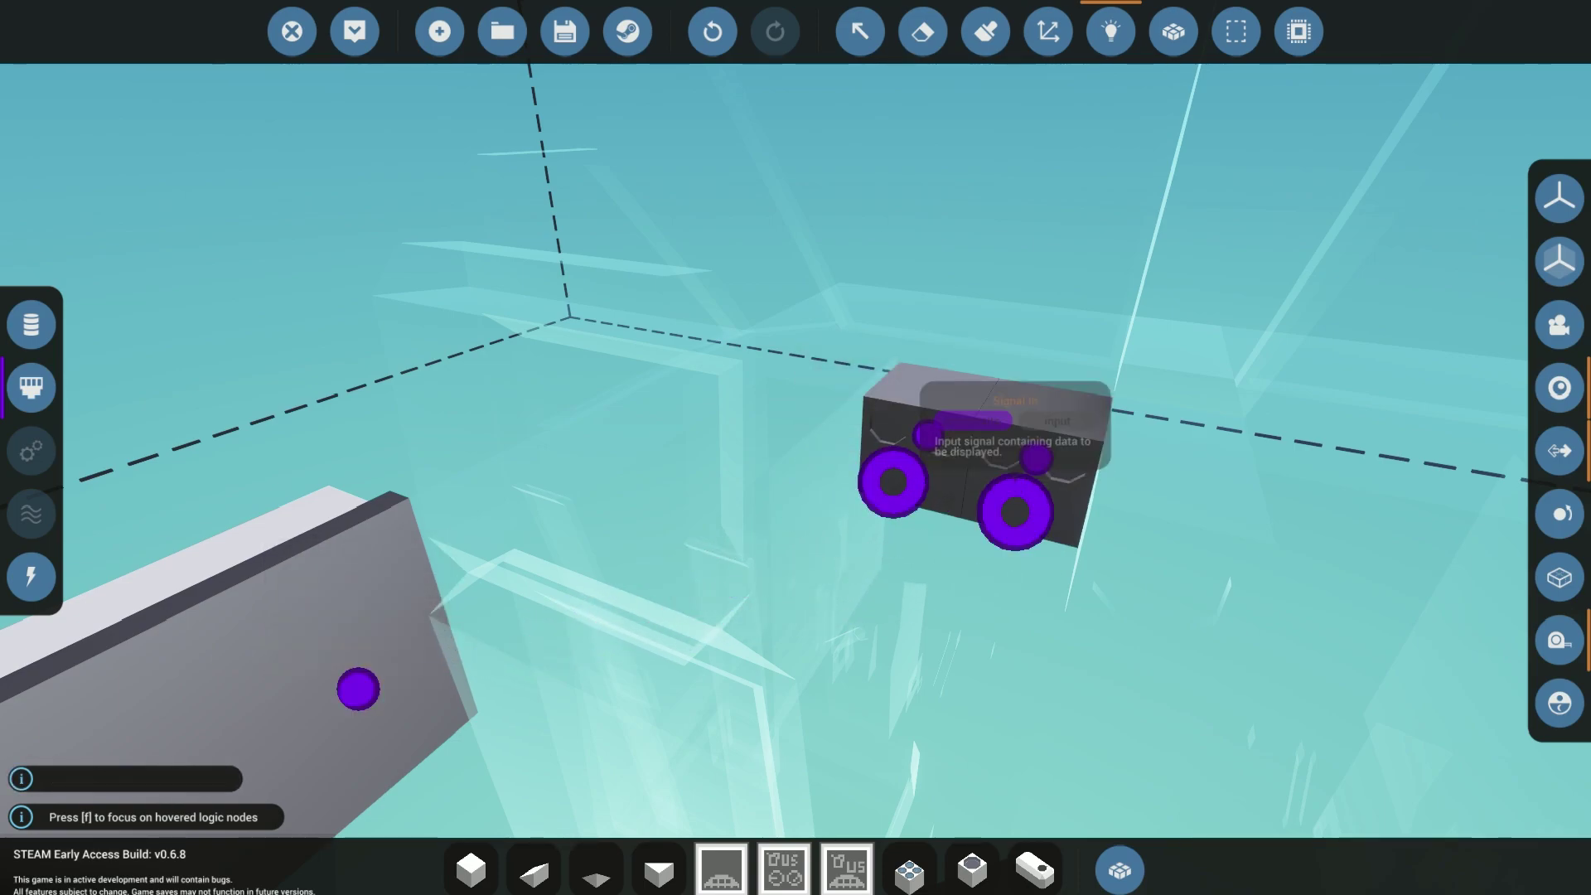
{"action": "left_click_drag", "start_coordinate": [358, 689], "coordinate": [891, 487]}
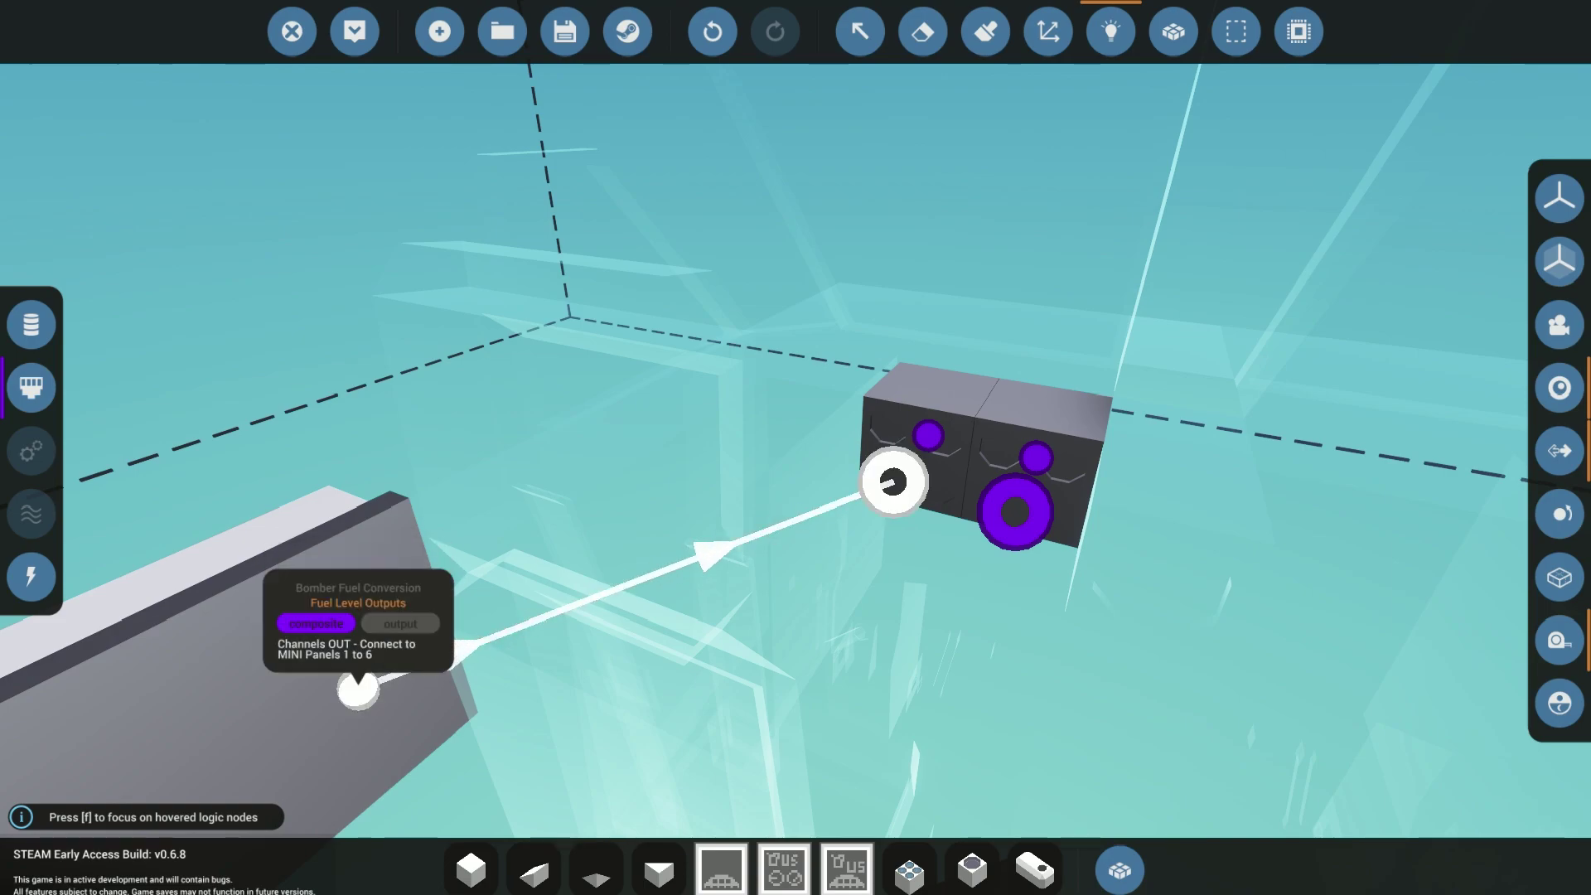
{"action": "mouse_move", "coordinate": [928, 434]}
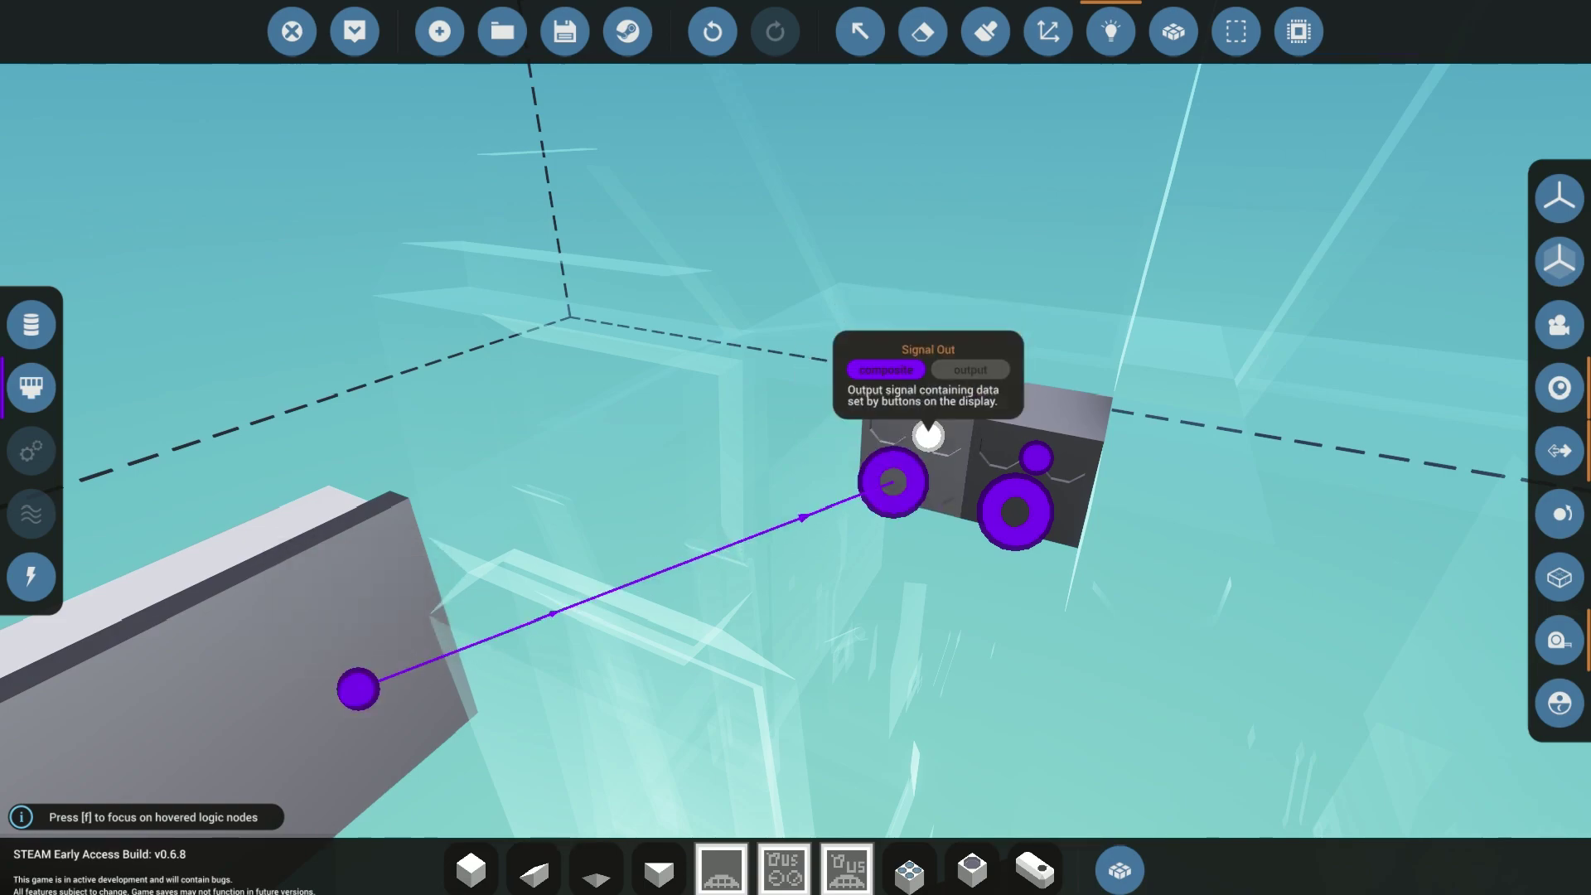
Review the names, ranges and input channels of all four instruments on the left Instrument Panel
{"action": "left_click", "coordinate": [860, 30]}
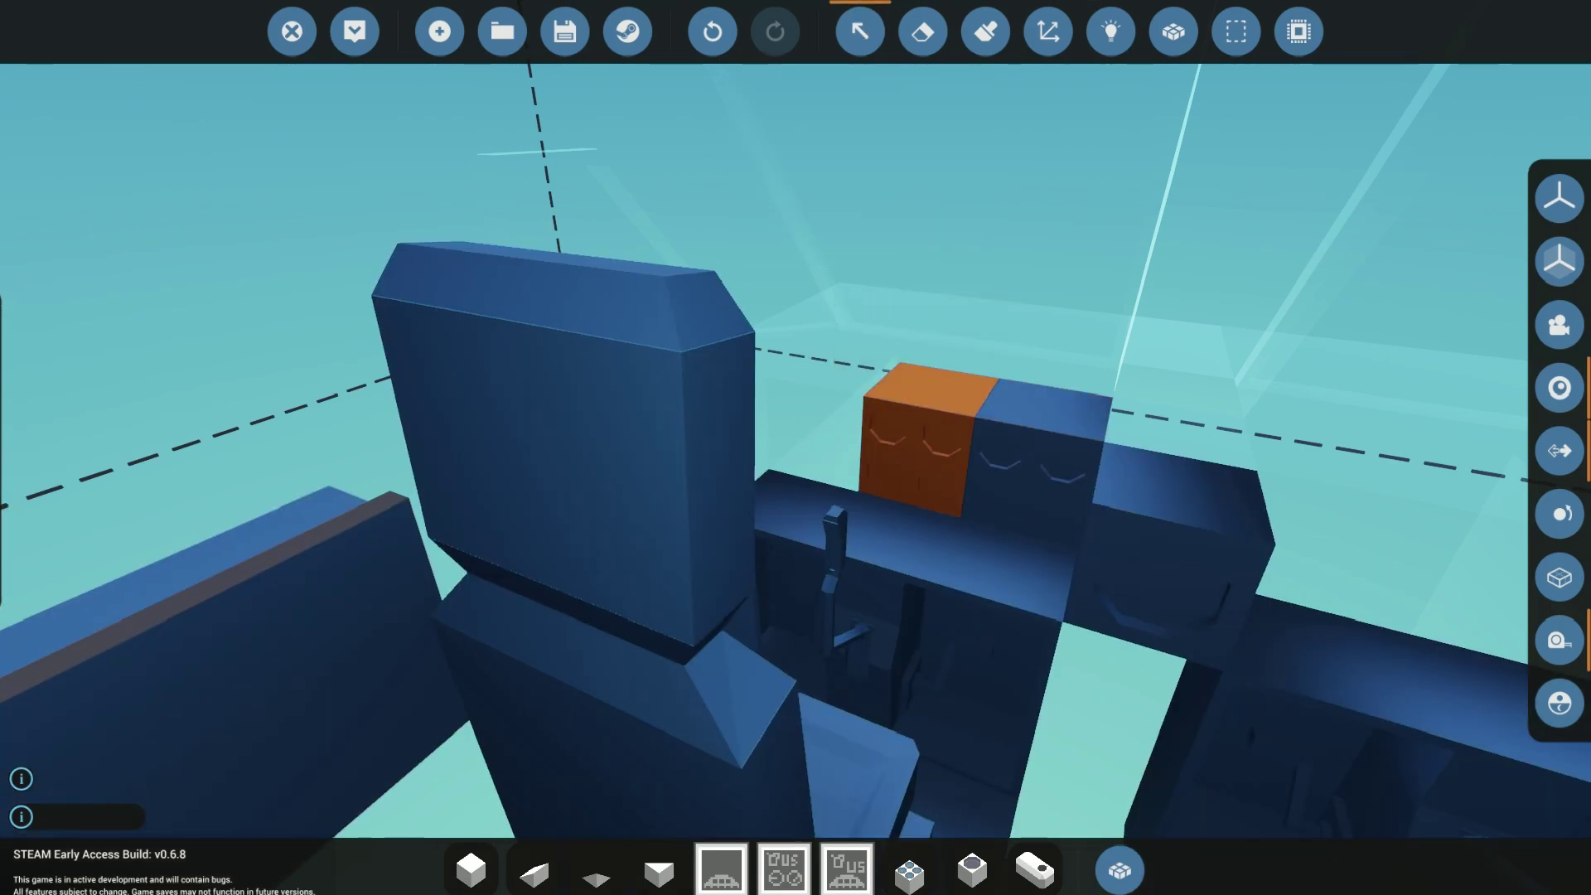
{"action": "left_click", "coordinate": [920, 452]}
{"action": "left_click", "coordinate": [183, 158]}
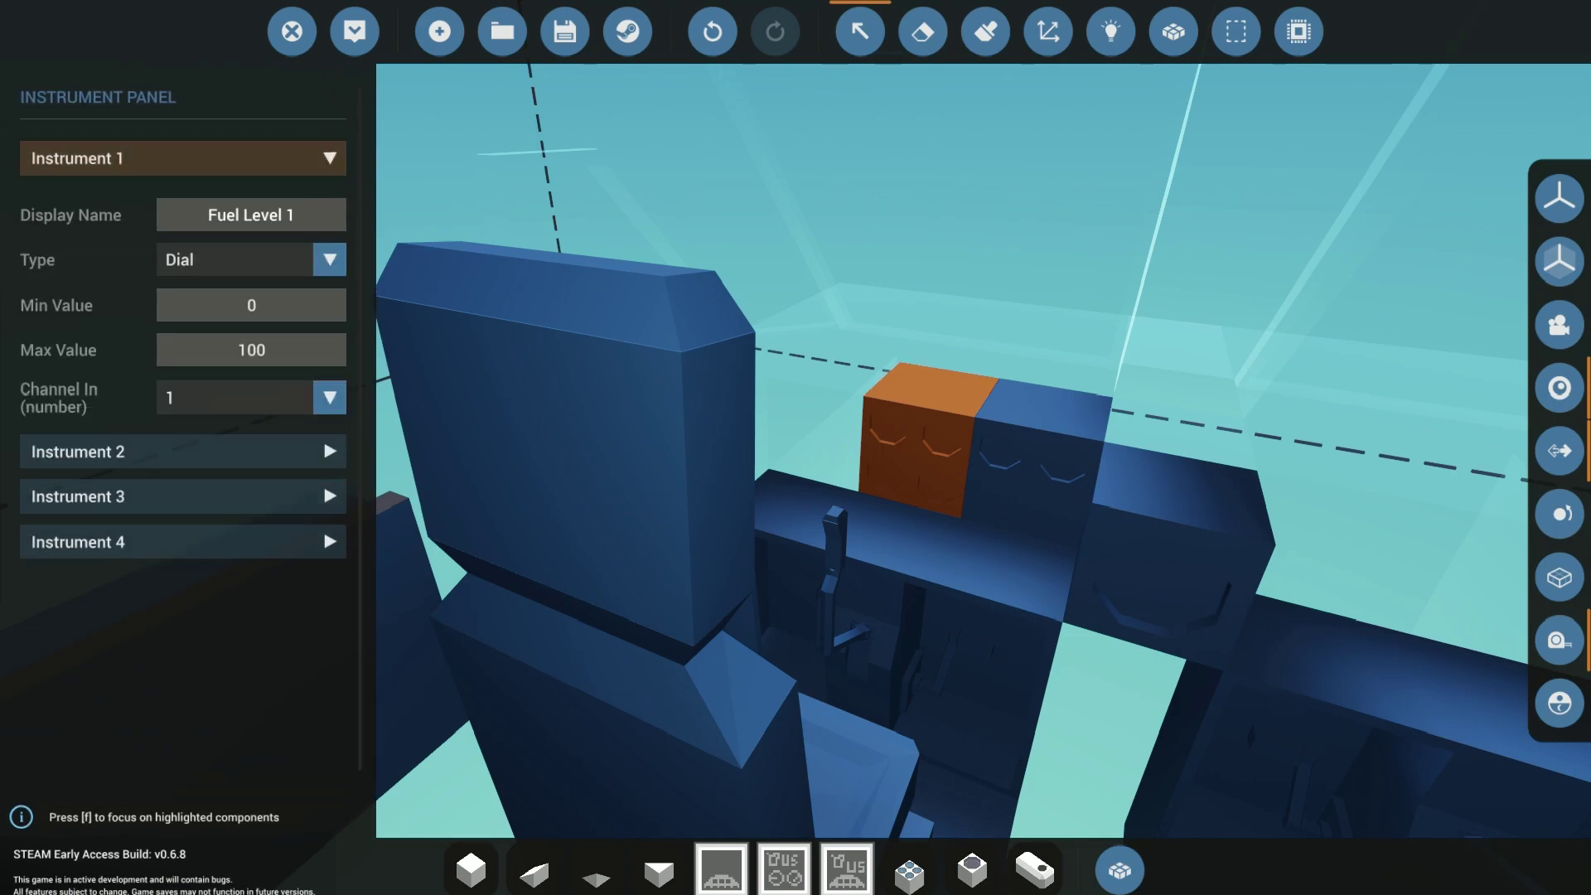
{"action": "left_click", "coordinate": [182, 158]}
{"action": "left_click", "coordinate": [249, 204]}
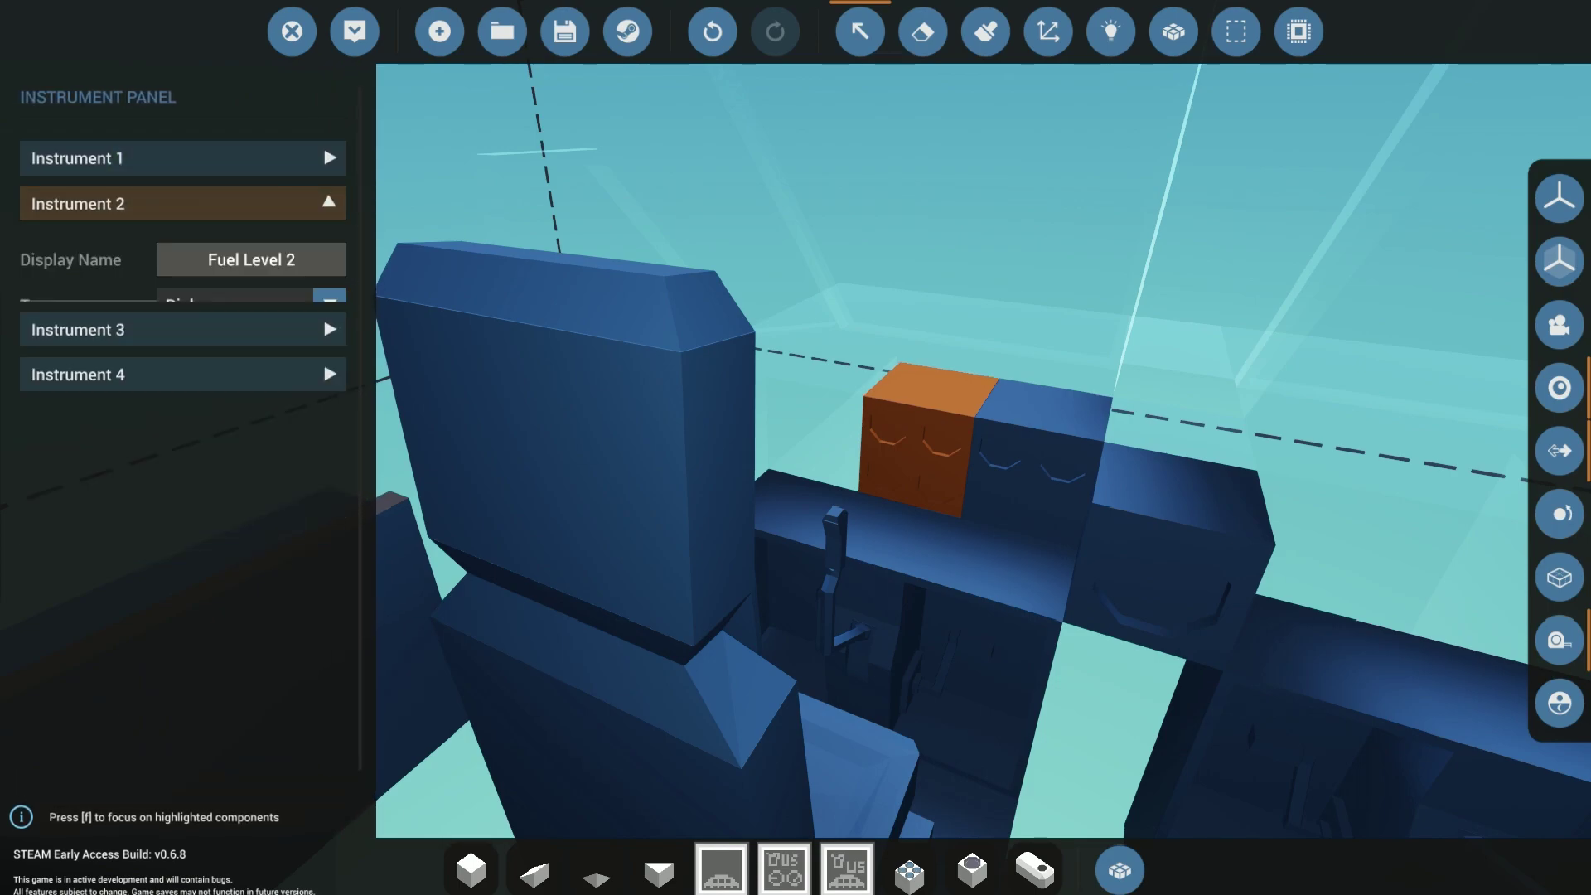
{"action": "left_click", "coordinate": [248, 203]}
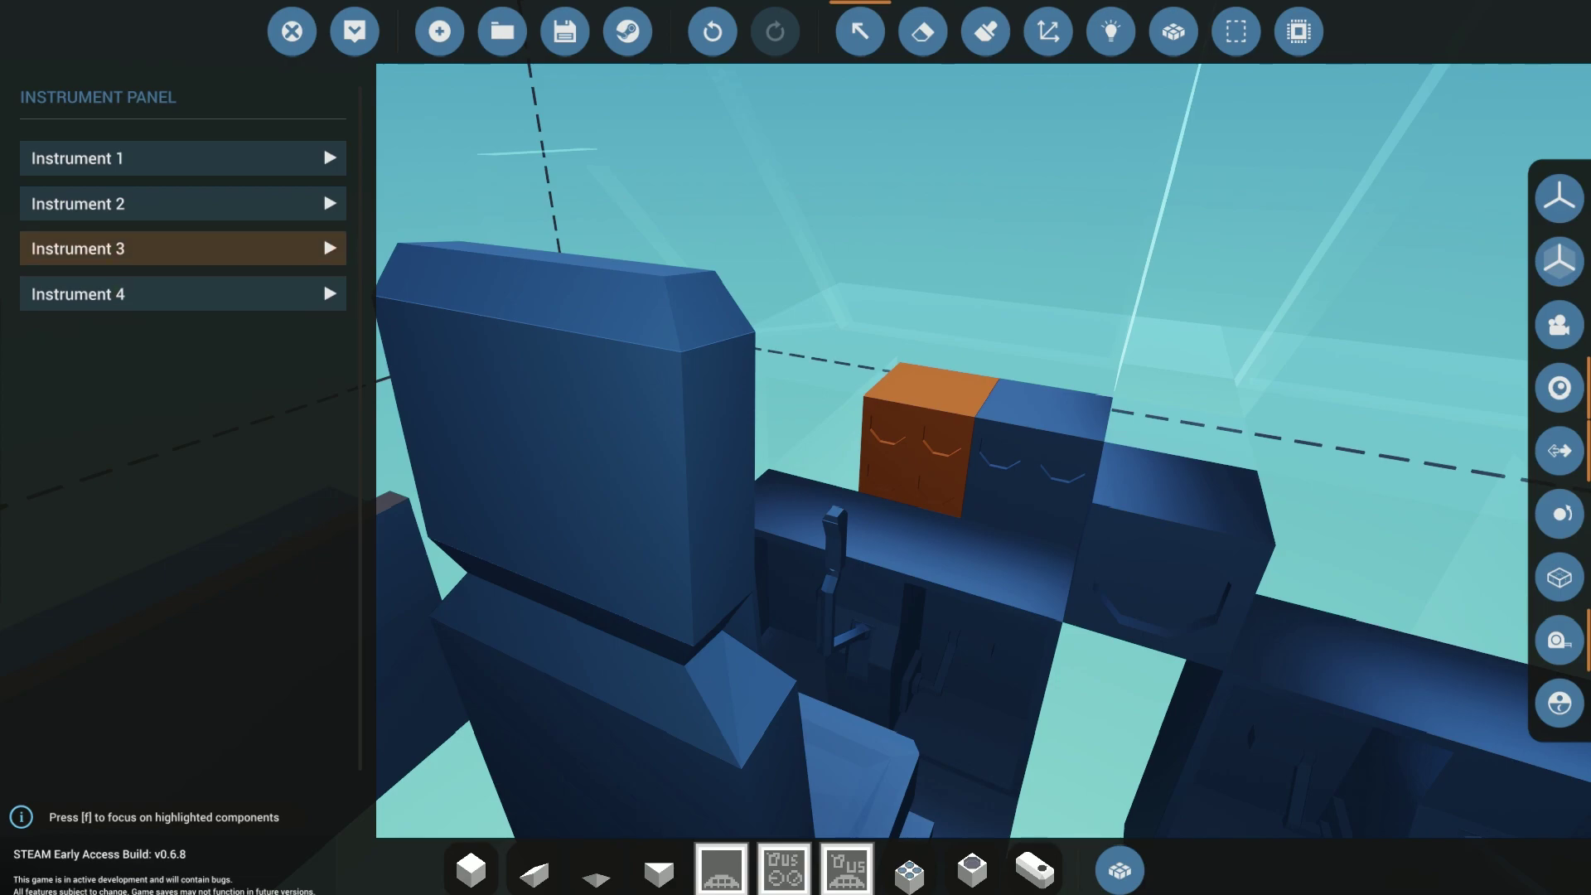
{"action": "left_click", "coordinate": [166, 248]}
{"action": "left_click", "coordinate": [166, 548]}
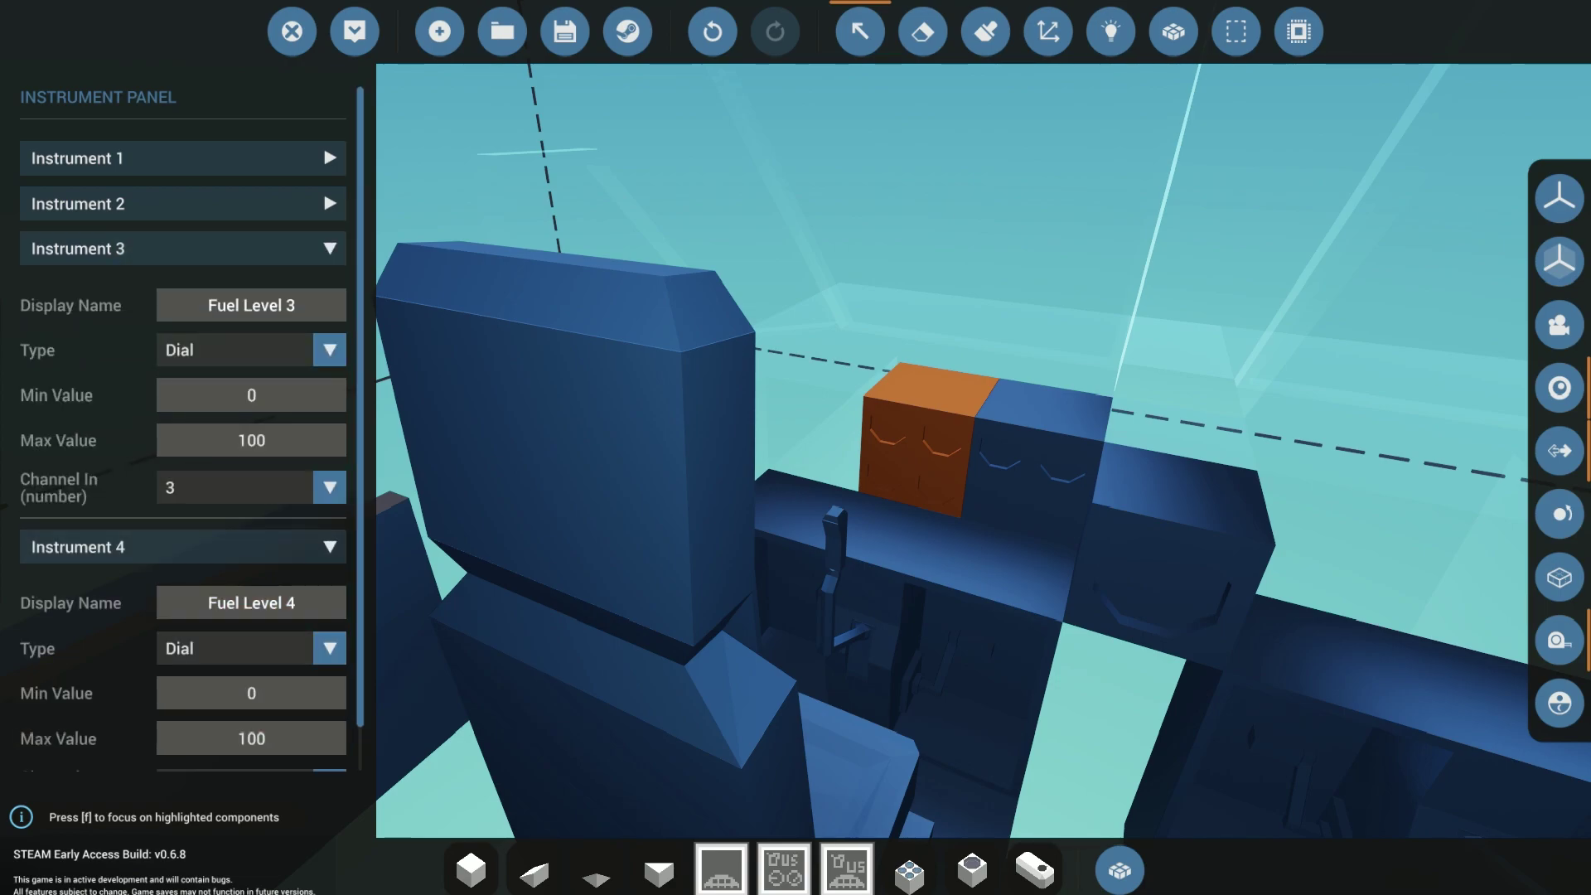
{"action": "left_click", "coordinate": [166, 249]}
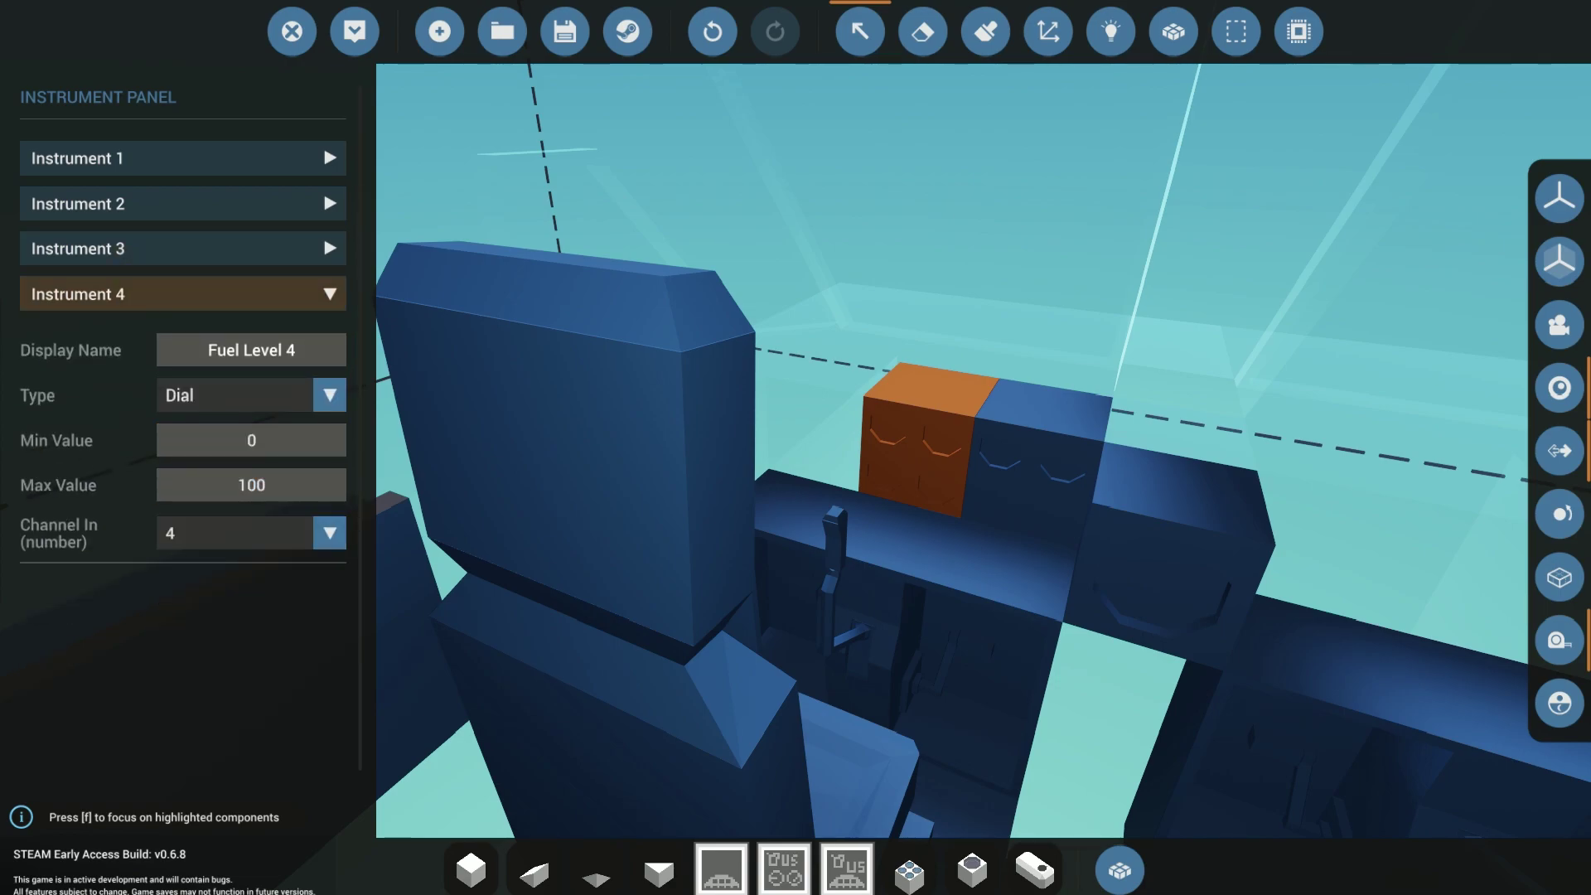
{"action": "left_click", "coordinate": [166, 294]}
Return to the composite logic nodes and connect Fuel Level Outputs to both the left and right Instrument Panels
{"action": "key", "text": "5"}
{"action": "left_click_drag", "start_coordinate": [358, 689], "coordinate": [893, 482]}
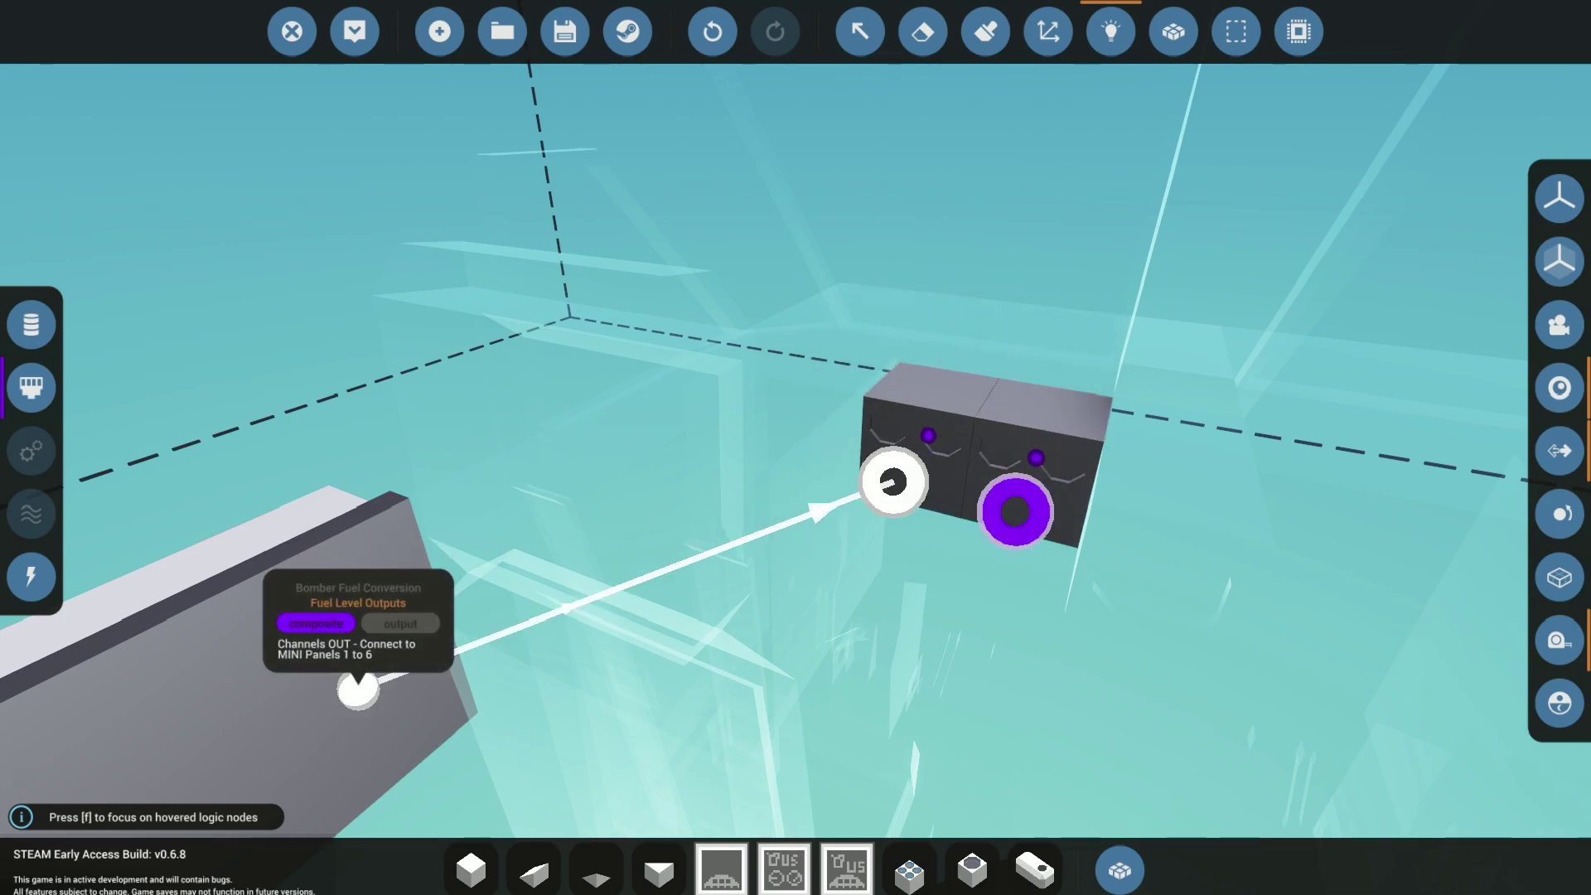
{"action": "left_click_drag", "start_coordinate": [359, 688], "coordinate": [1015, 512]}
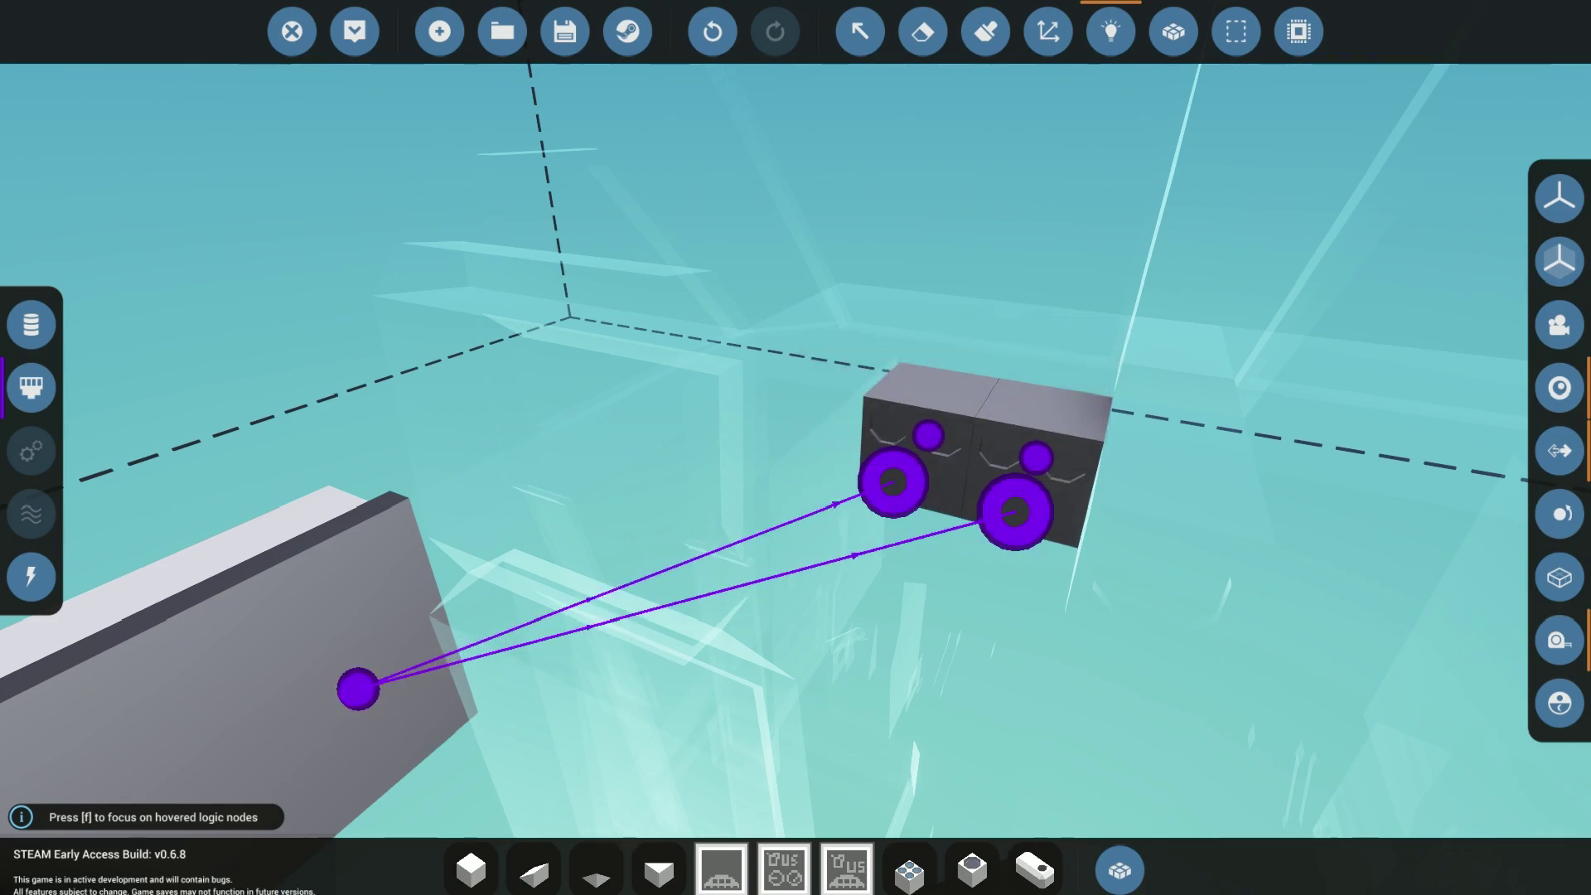
Open the Bomber Fuel Conversion microcontroller's properties and check its Fuel Conversion unit option
{"action": "right_click_drag", "start_coordinate": [796, 448], "coordinate": [523, 502]}
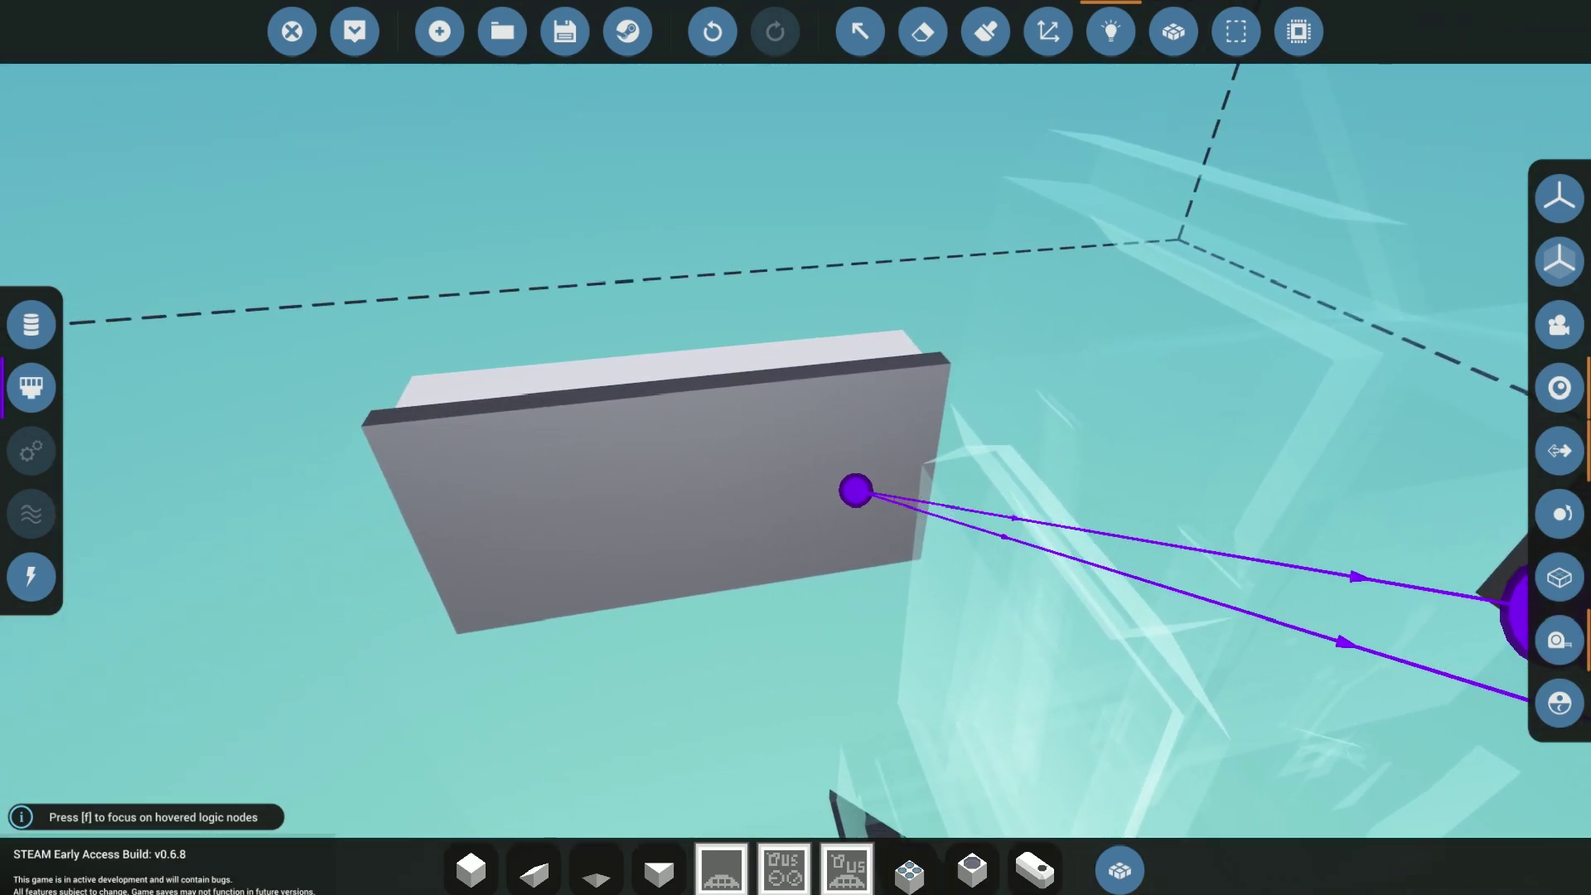
{"action": "left_click", "coordinate": [860, 32]}
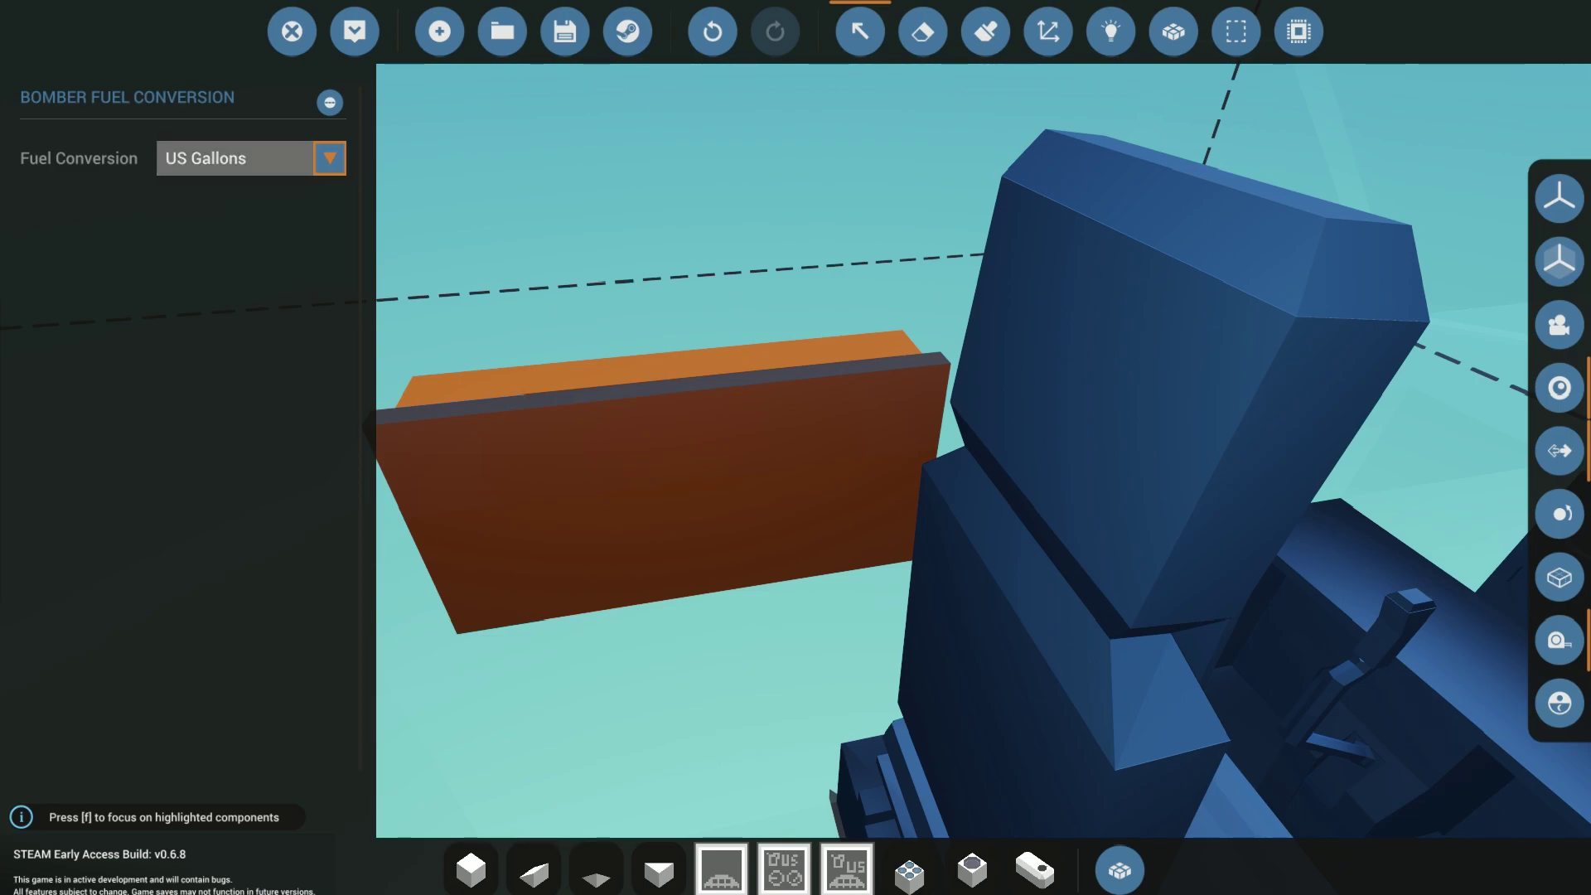
{"action": "right_click_drag", "start_coordinate": [796, 448], "coordinate": [1165, 448]}
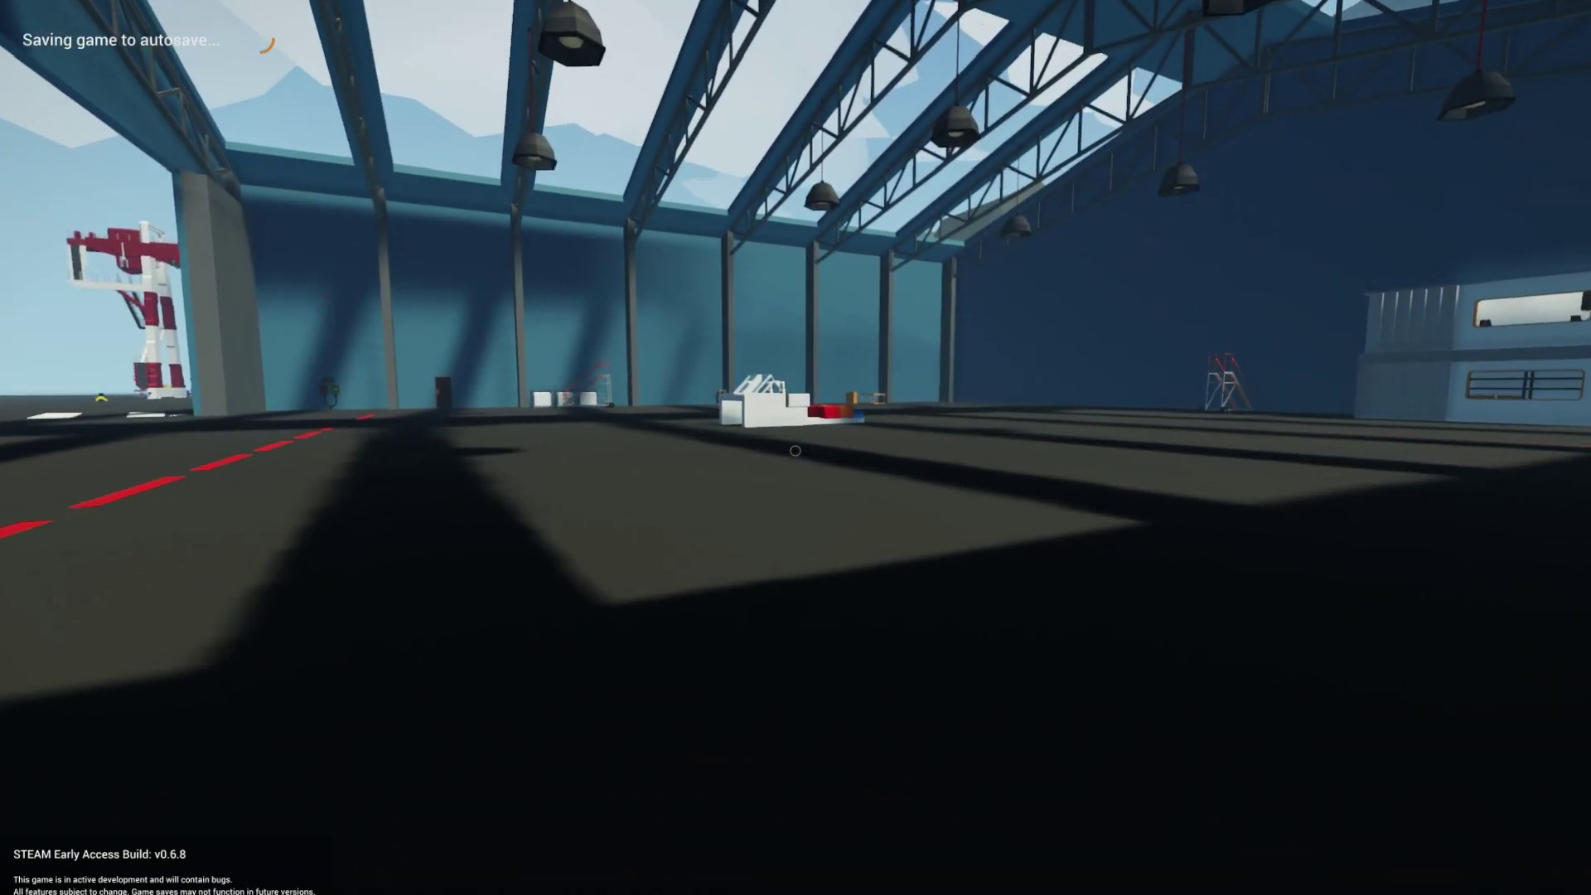
Approach the spawned cockpit, take the pilot seat, check the main and auxiliary fuel level dials on the left panel, and leave the seat
{"action": "key", "text": "w"}
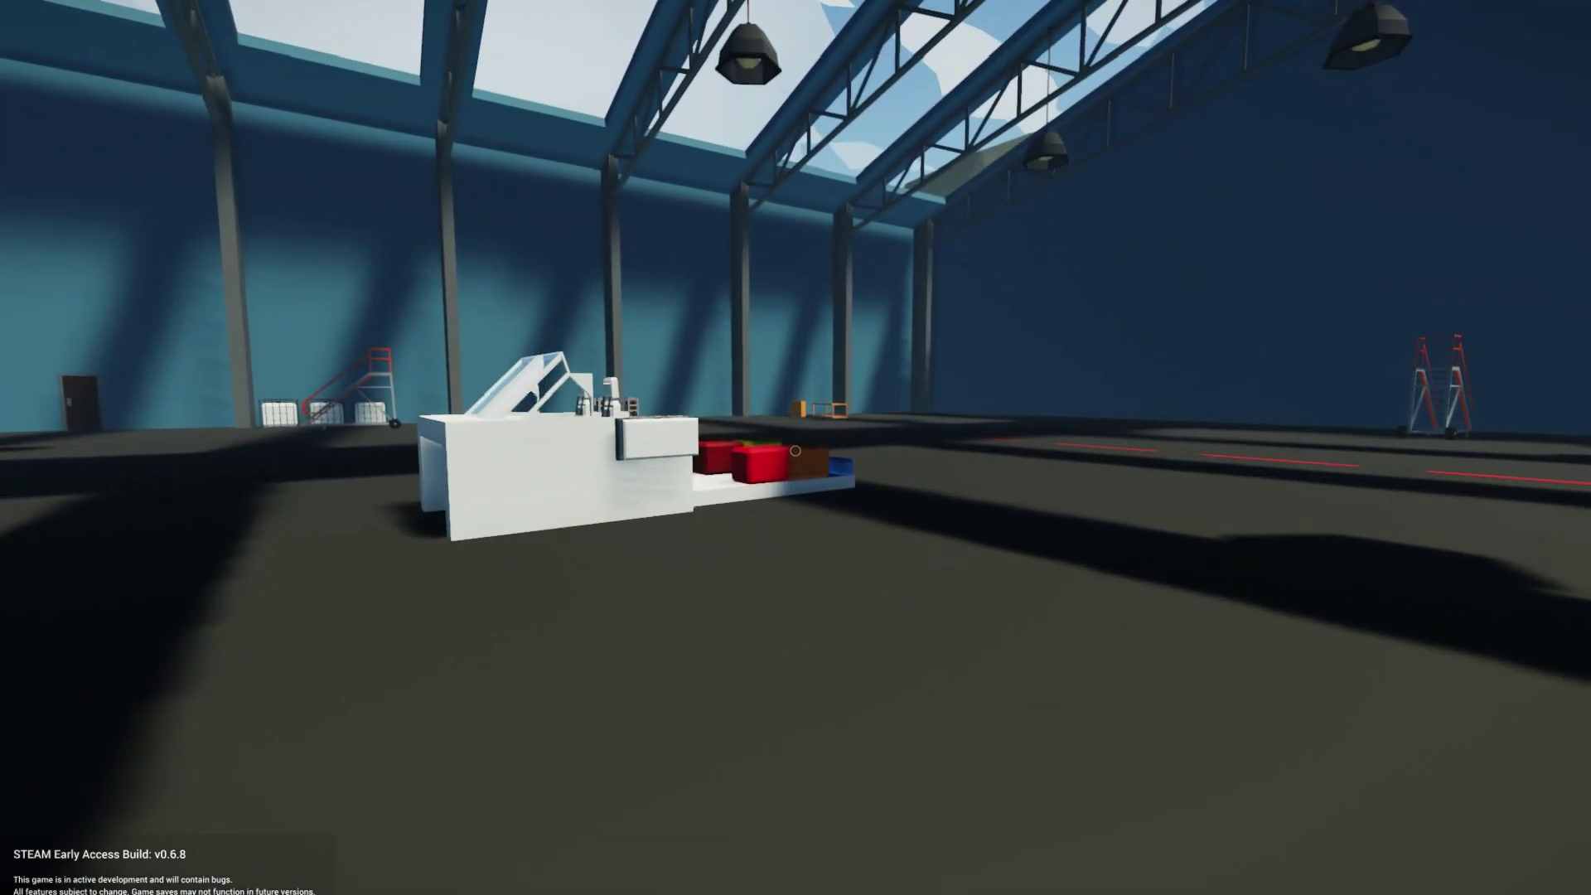
{"action": "key", "text": "w"}
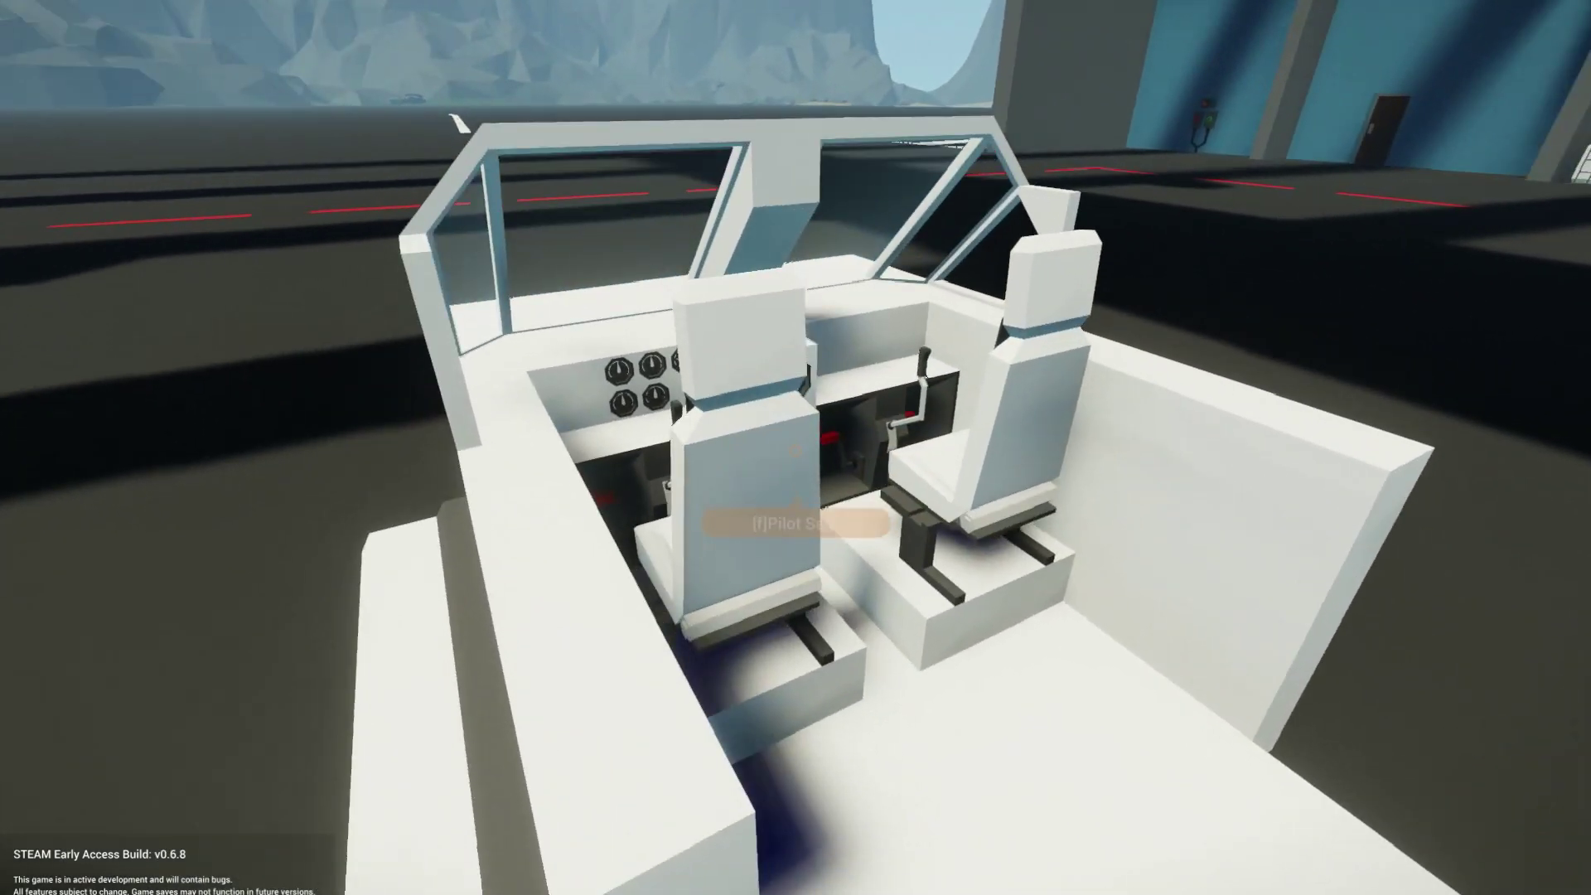
{"action": "key", "text": "f"}
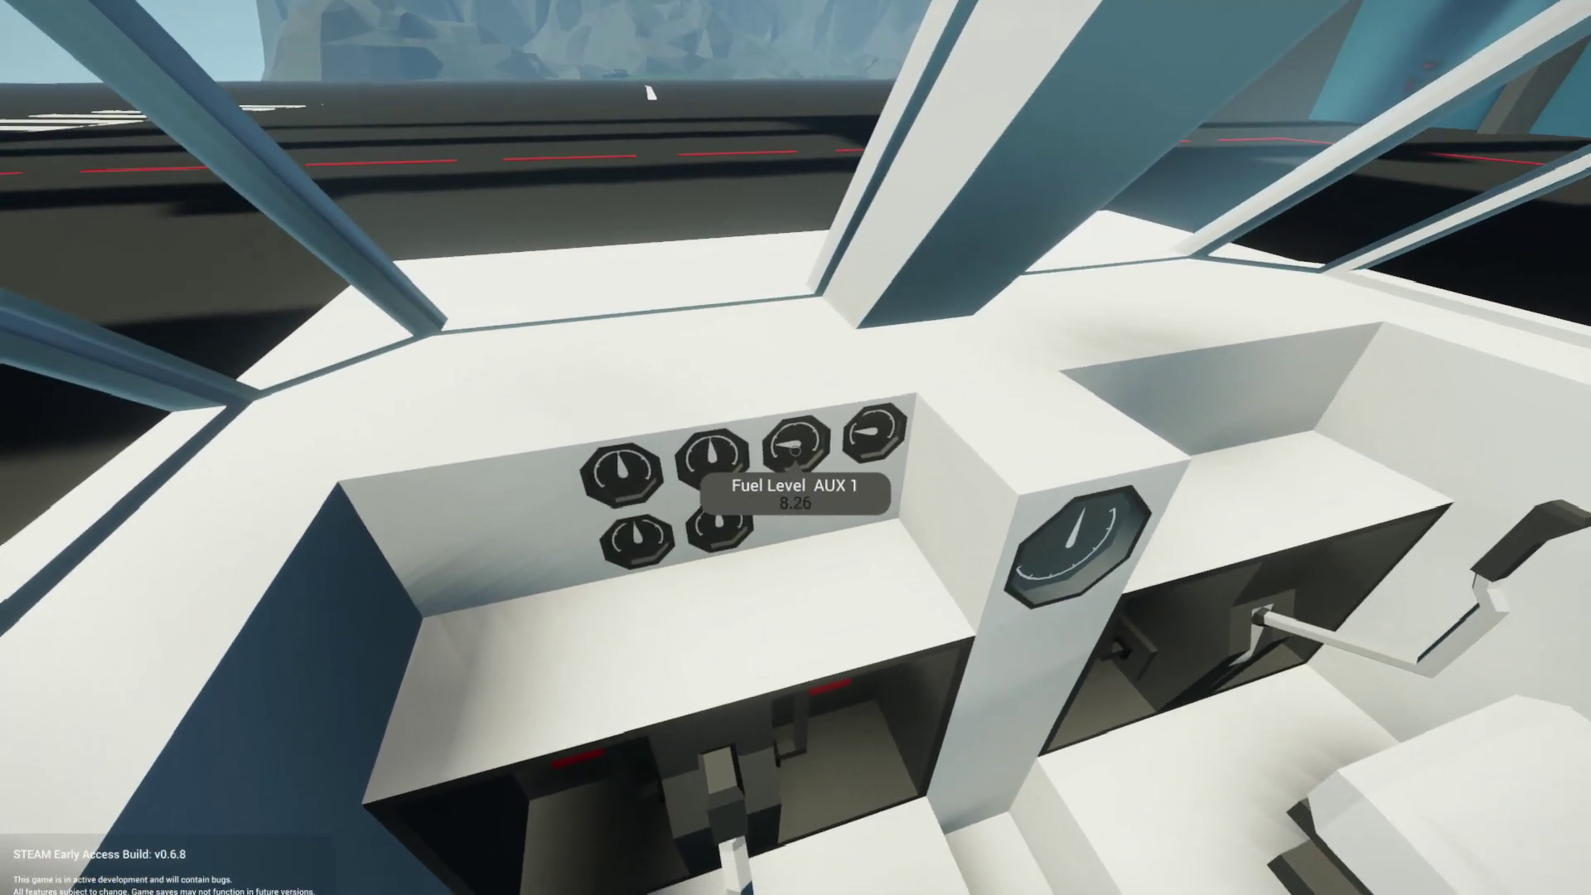
{"action": "key", "text": "w"}
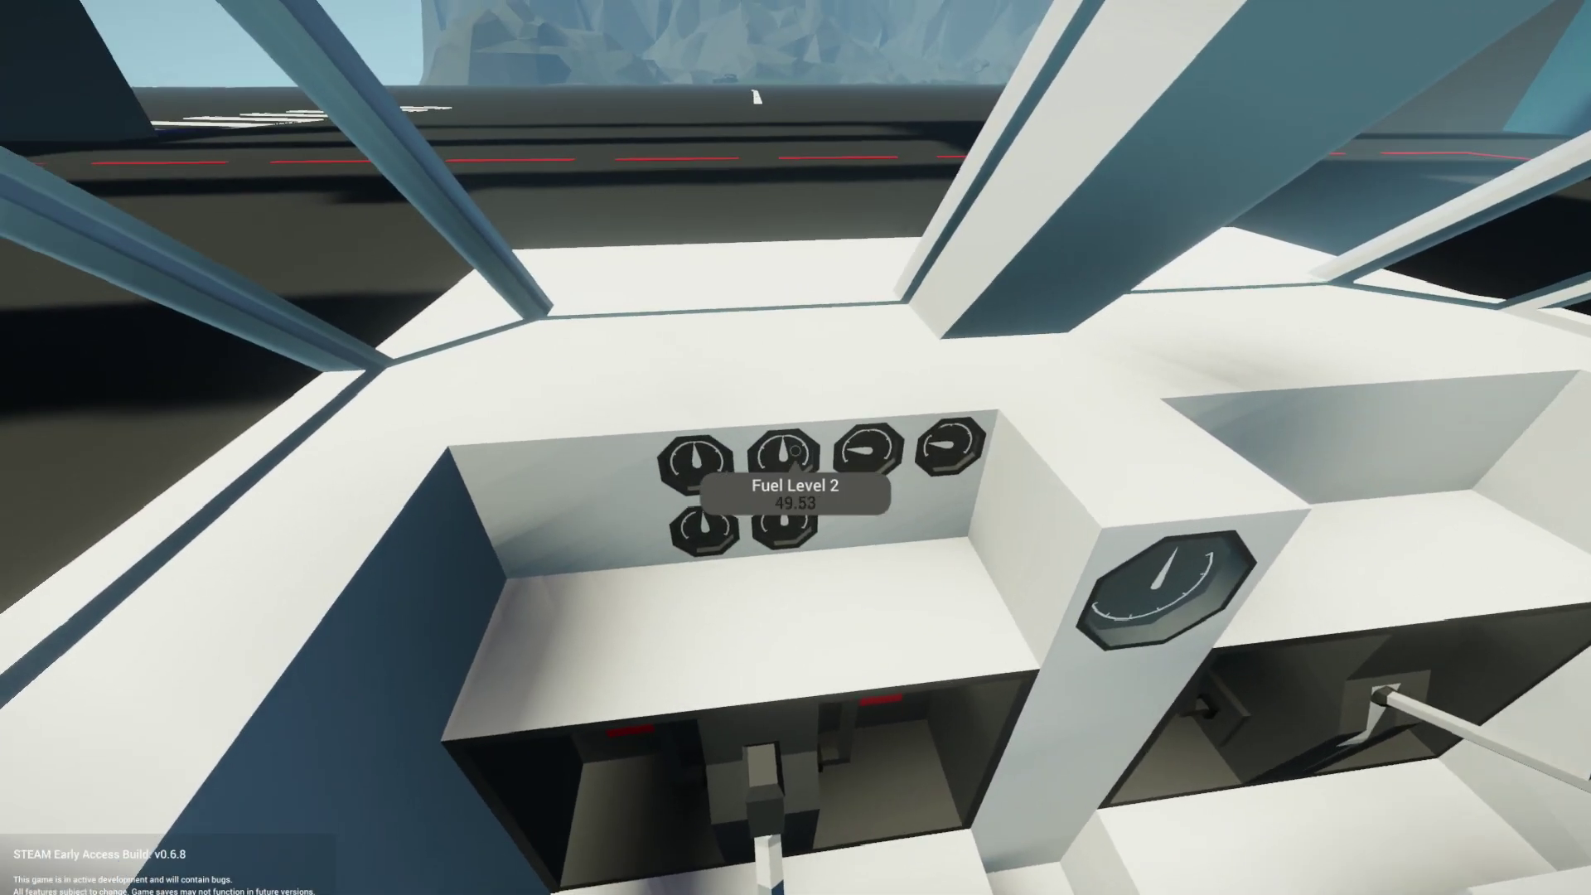
{"action": "key", "text": "f"}
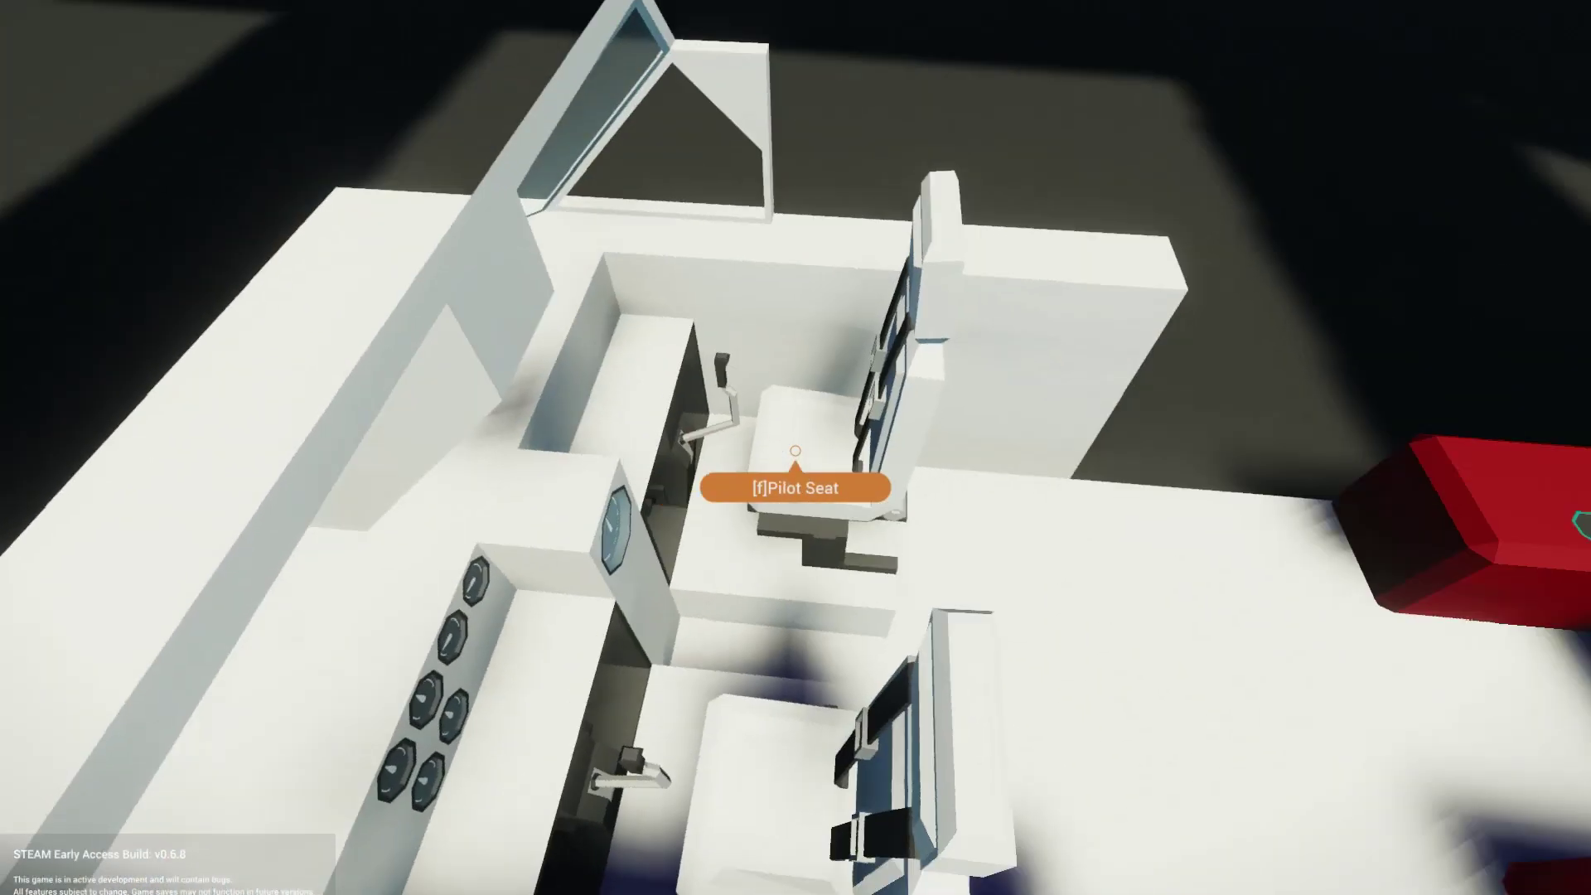
Walk around the spawned cockpit to examine its exterior, seats and the coloured tanks on the rear platform
{"action": "key", "text": "w"}
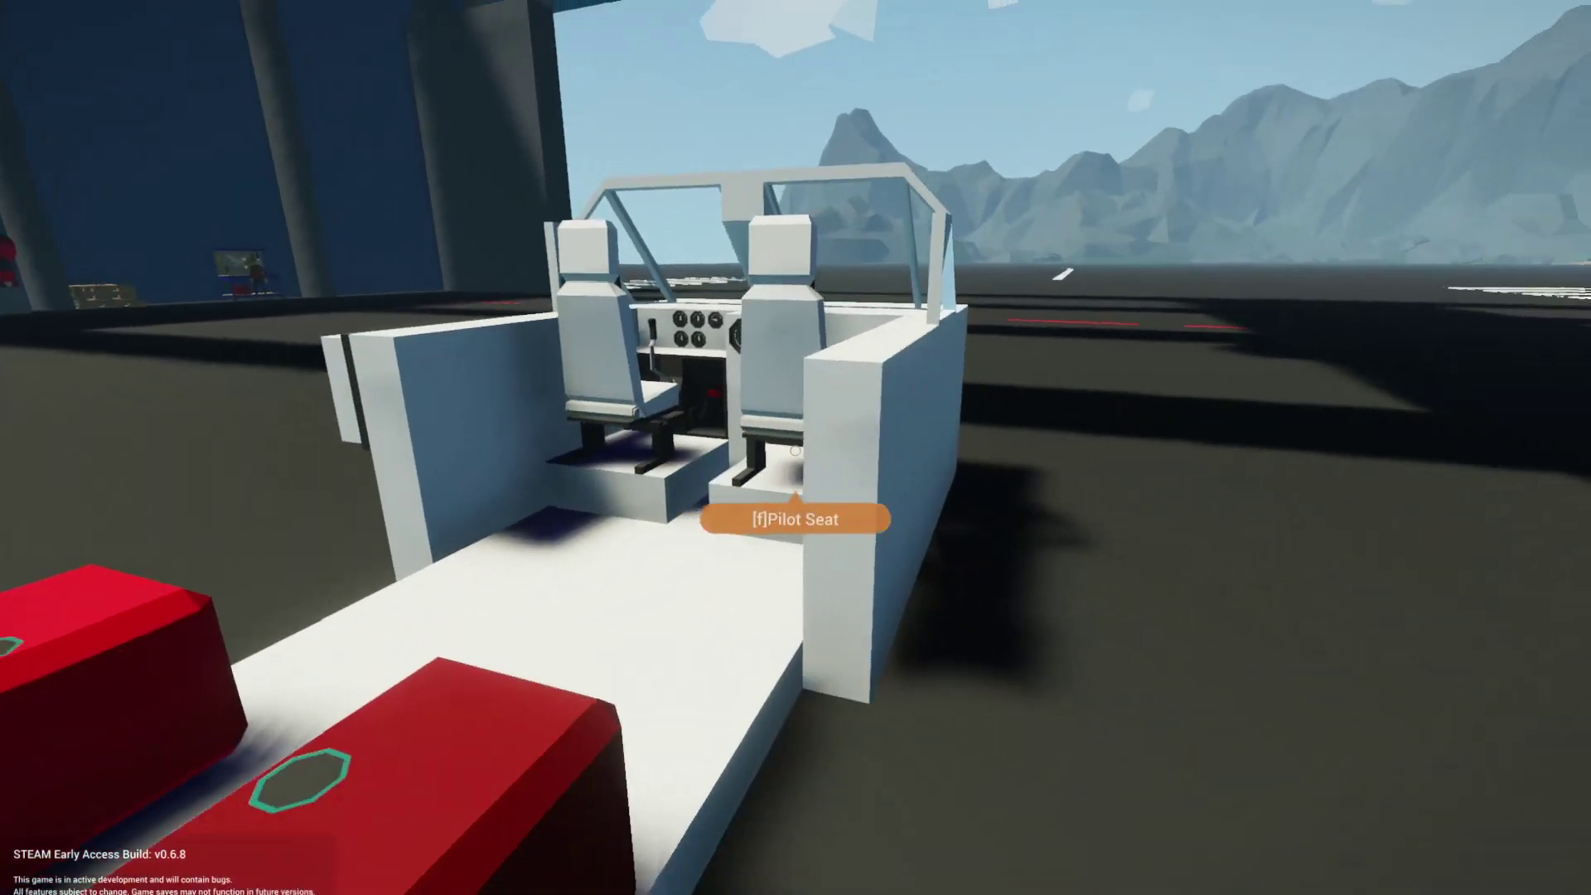
{"action": "key", "text": "w"}
{"action": "key", "text": "d"}
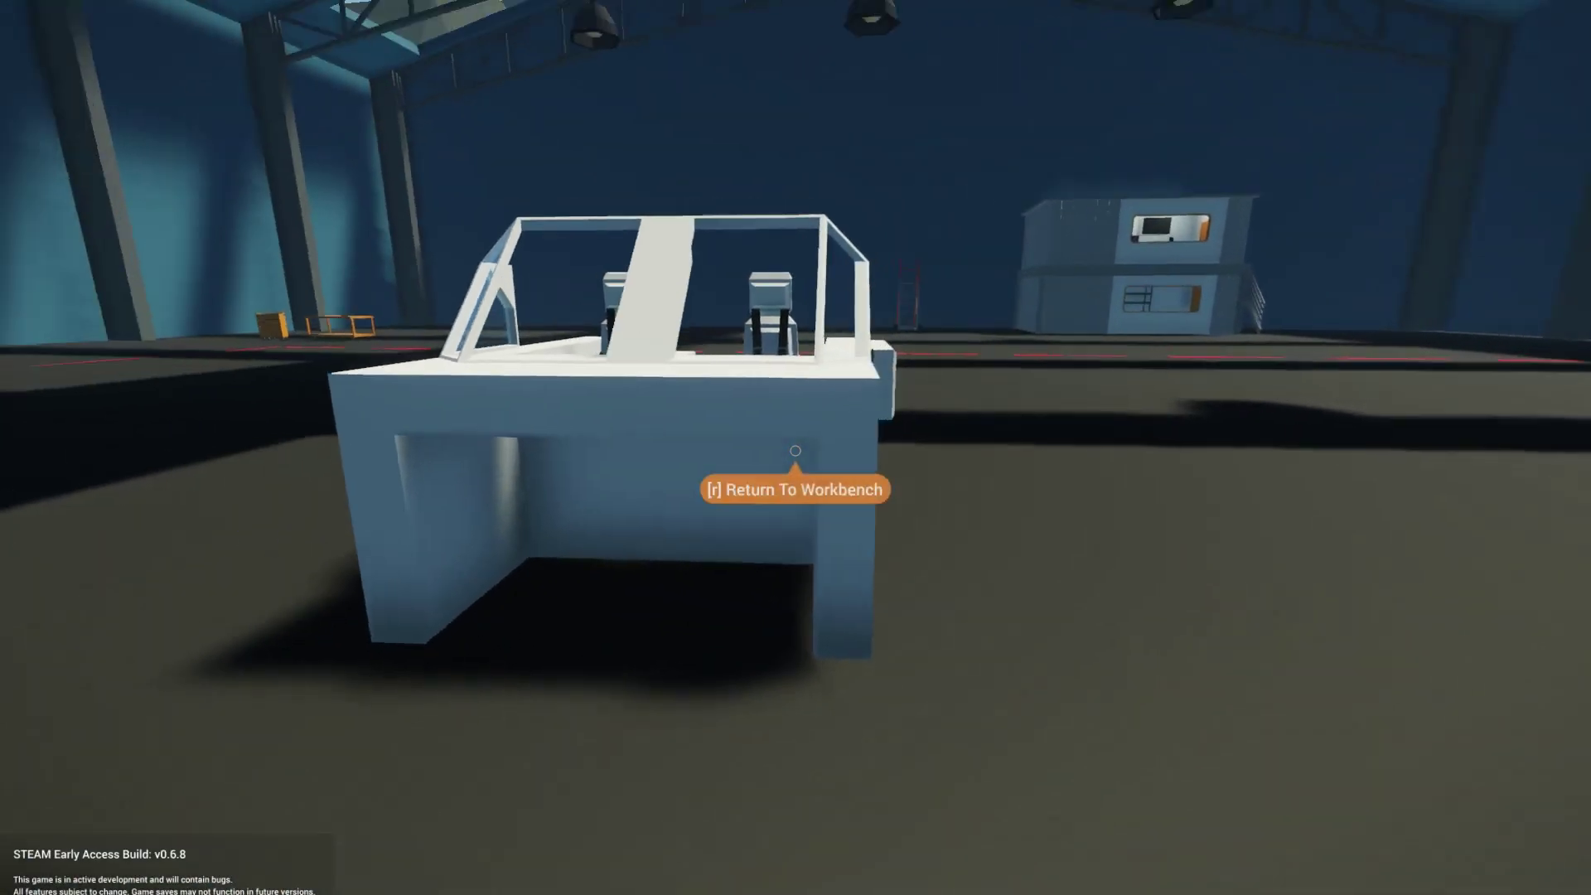
{"action": "key", "text": "w"}
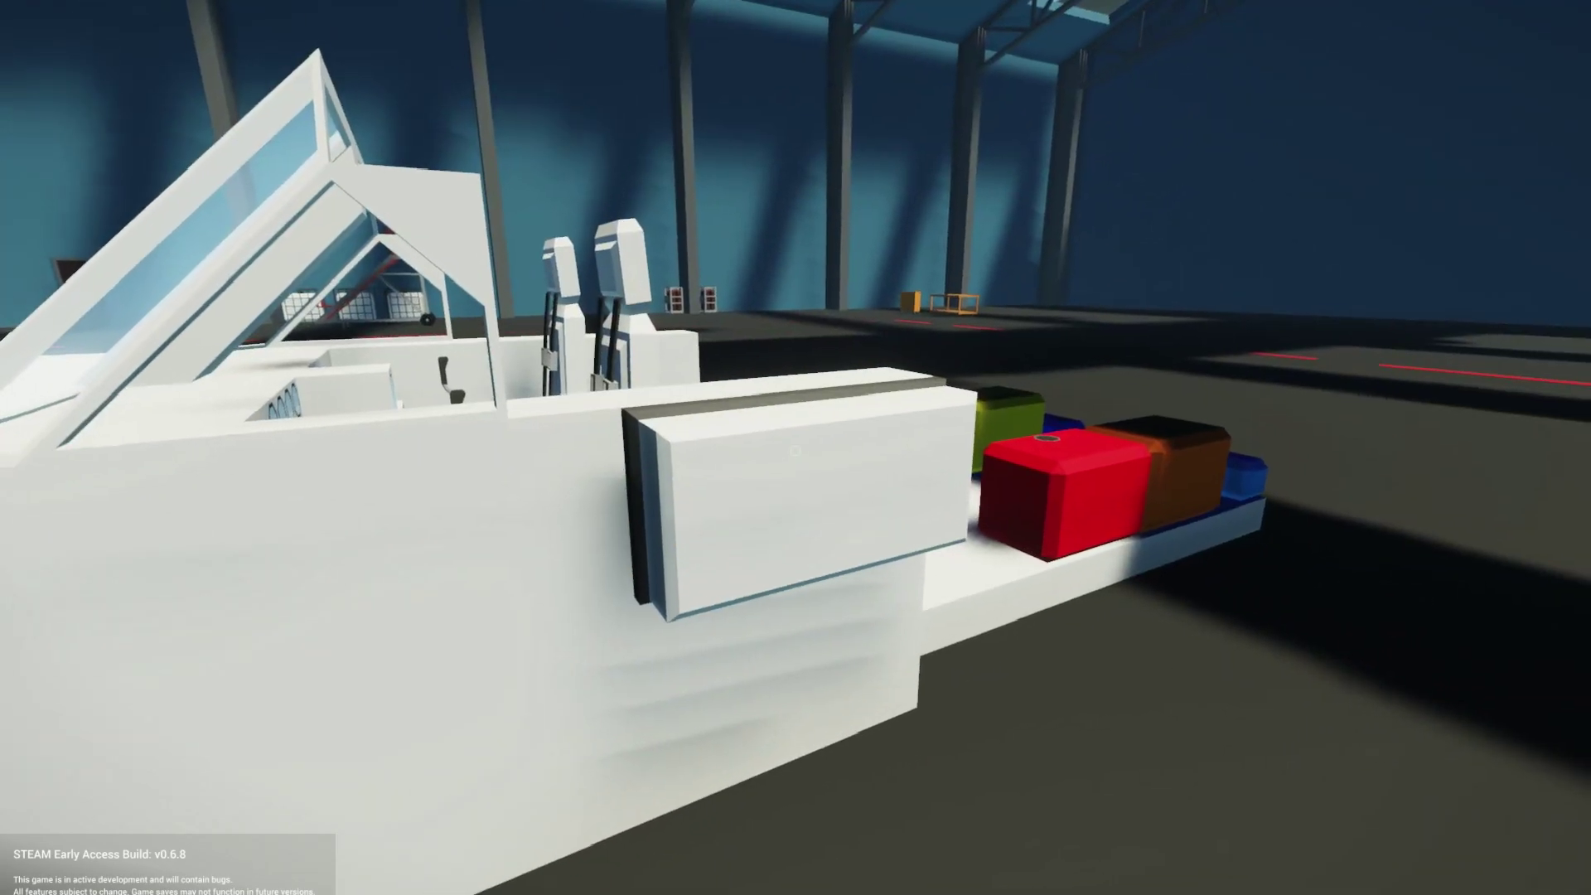
{"action": "key", "text": "w"}
{"action": "key", "text": "d"}
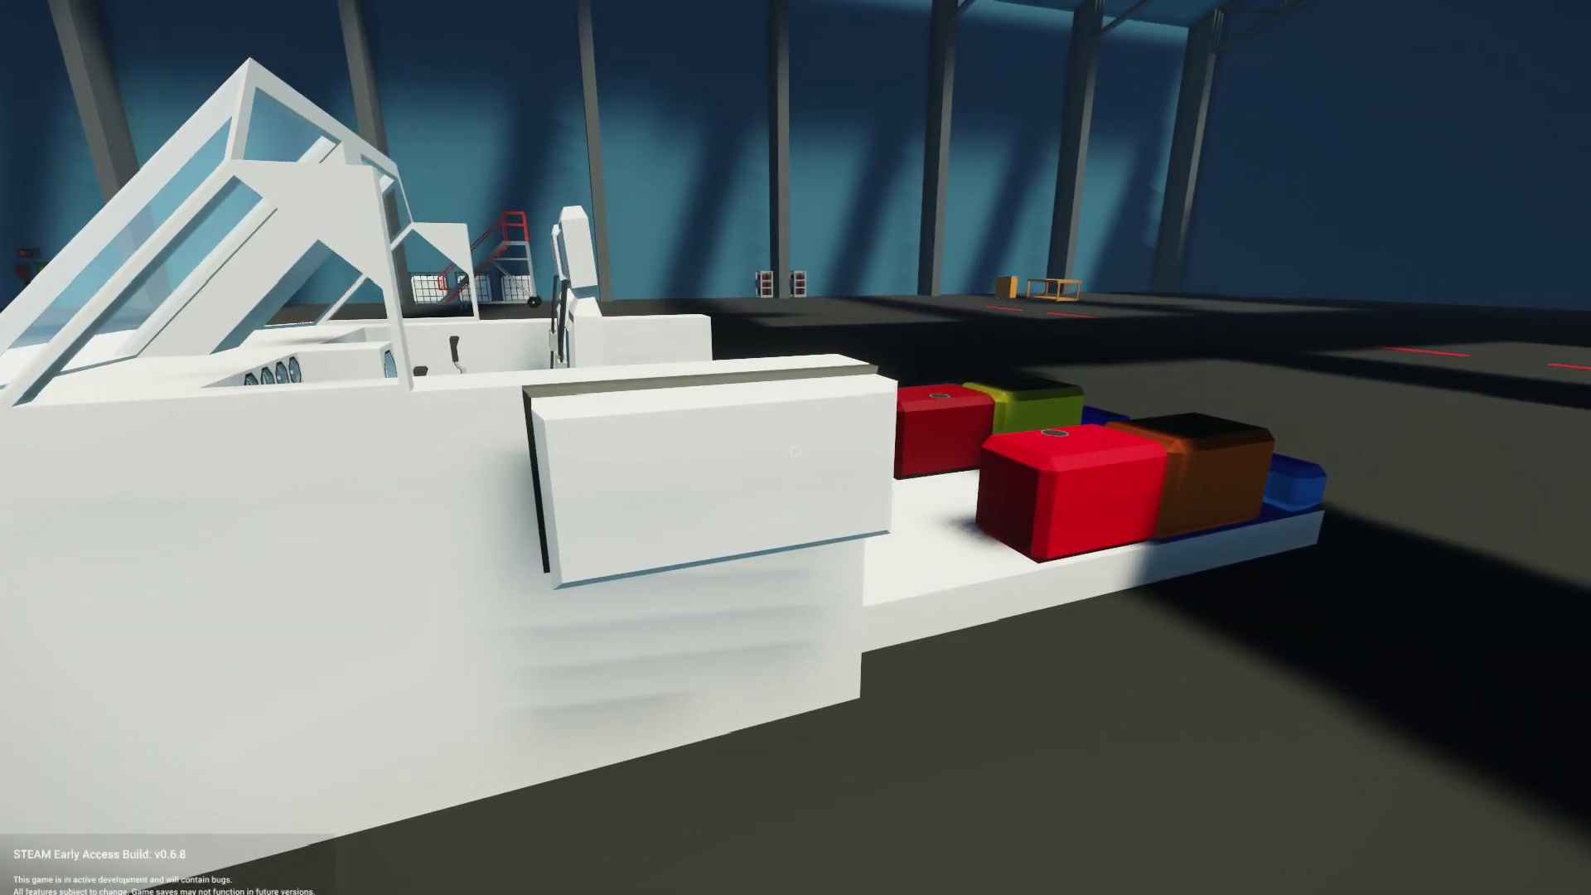
{"action": "key", "text": "w"}
{"action": "key", "text": "d"}
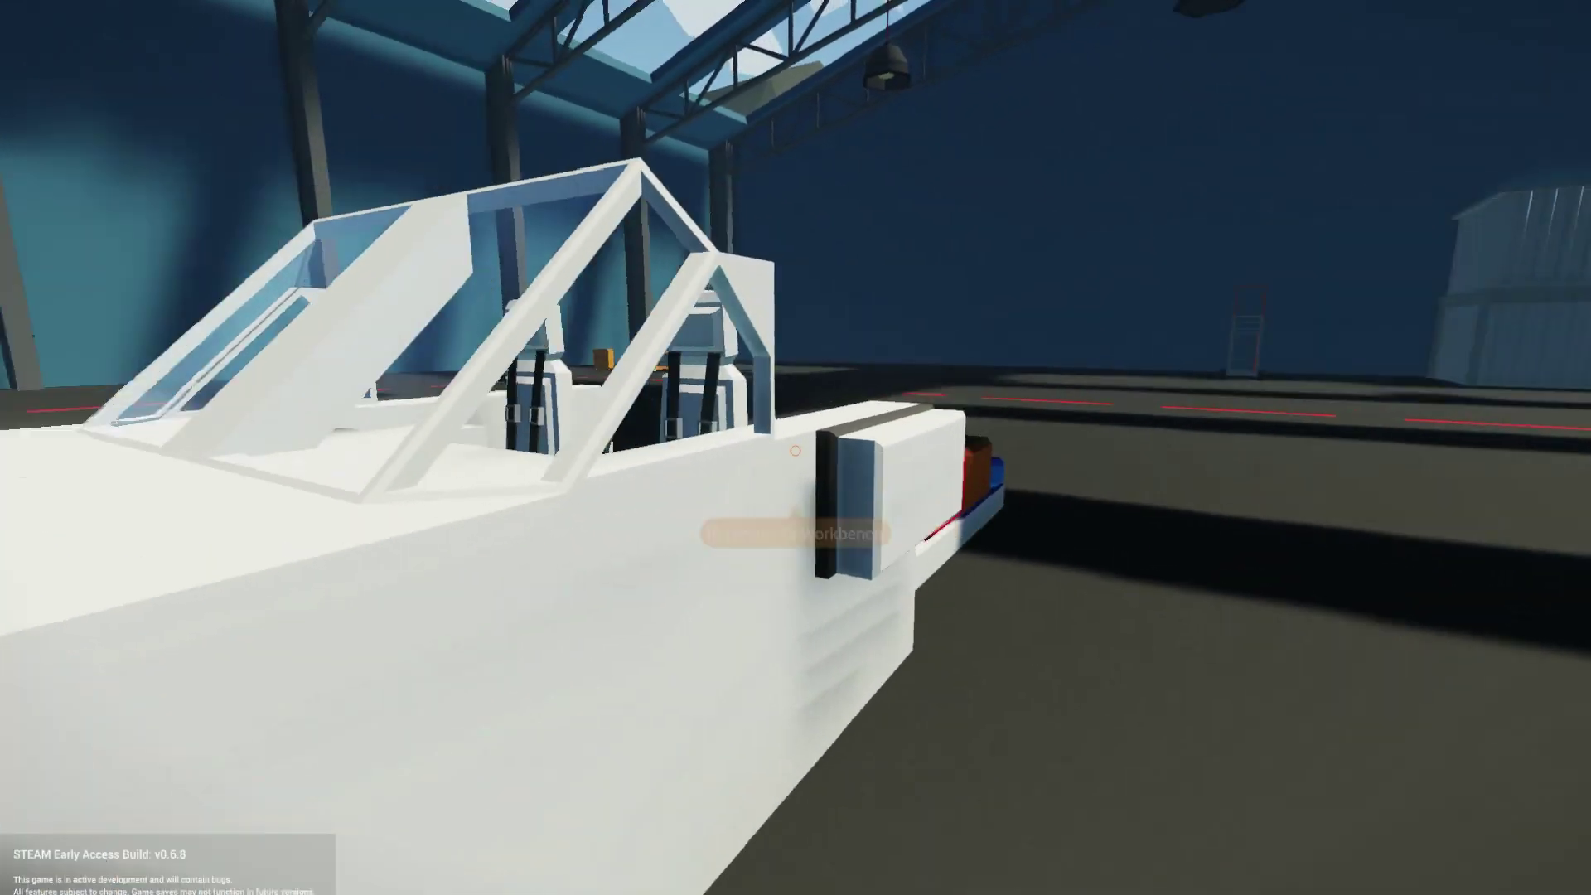
{"action": "key", "text": "w"}
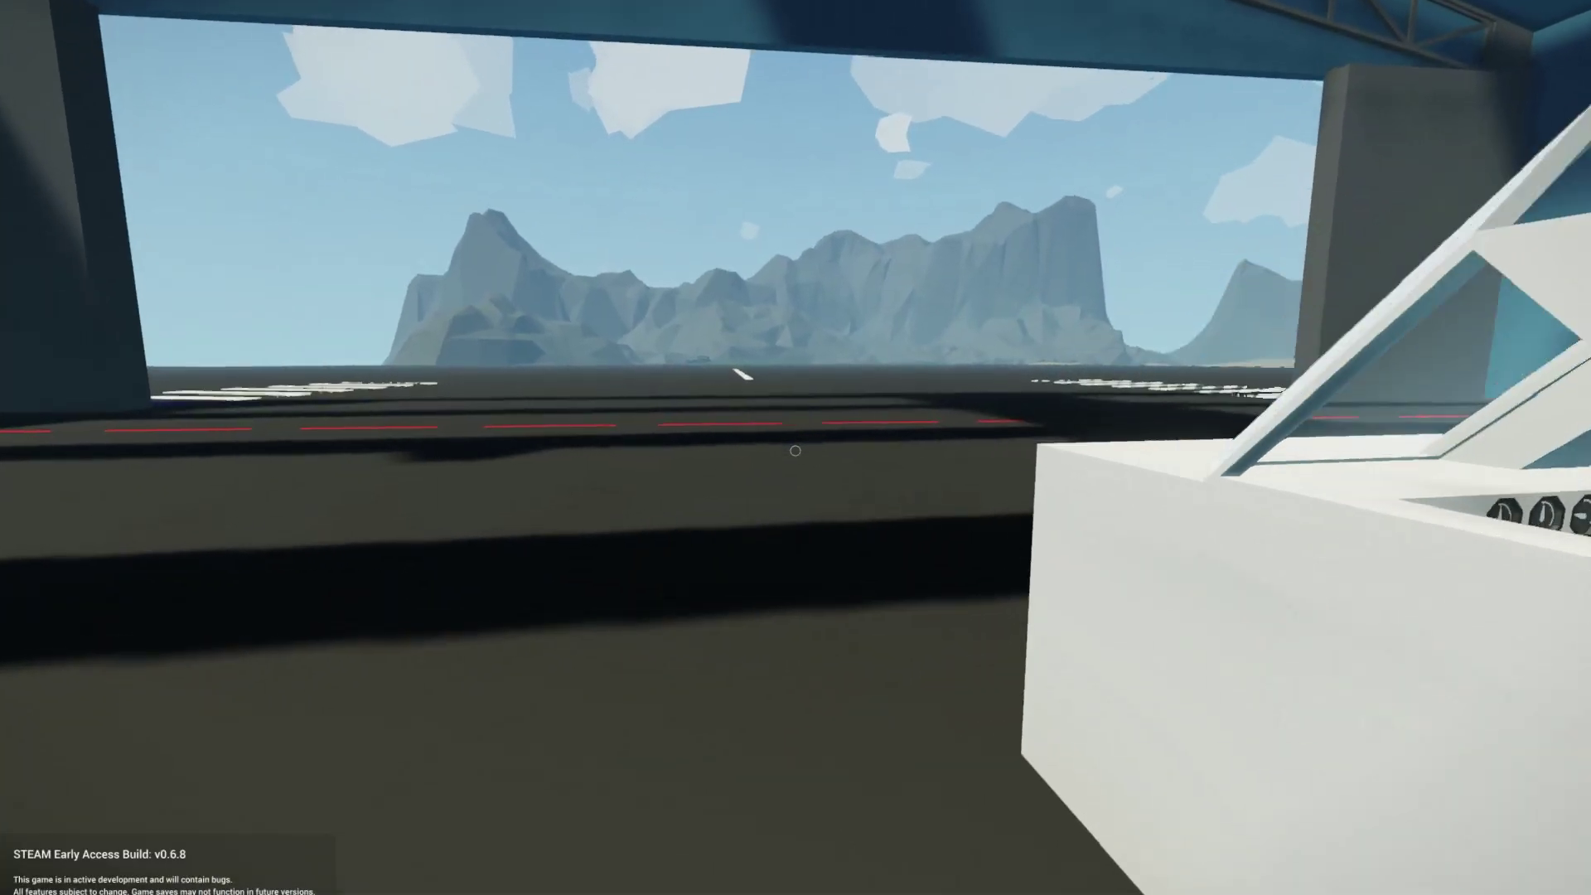
{"action": "key", "text": "s"}
{"action": "key", "text": "d"}
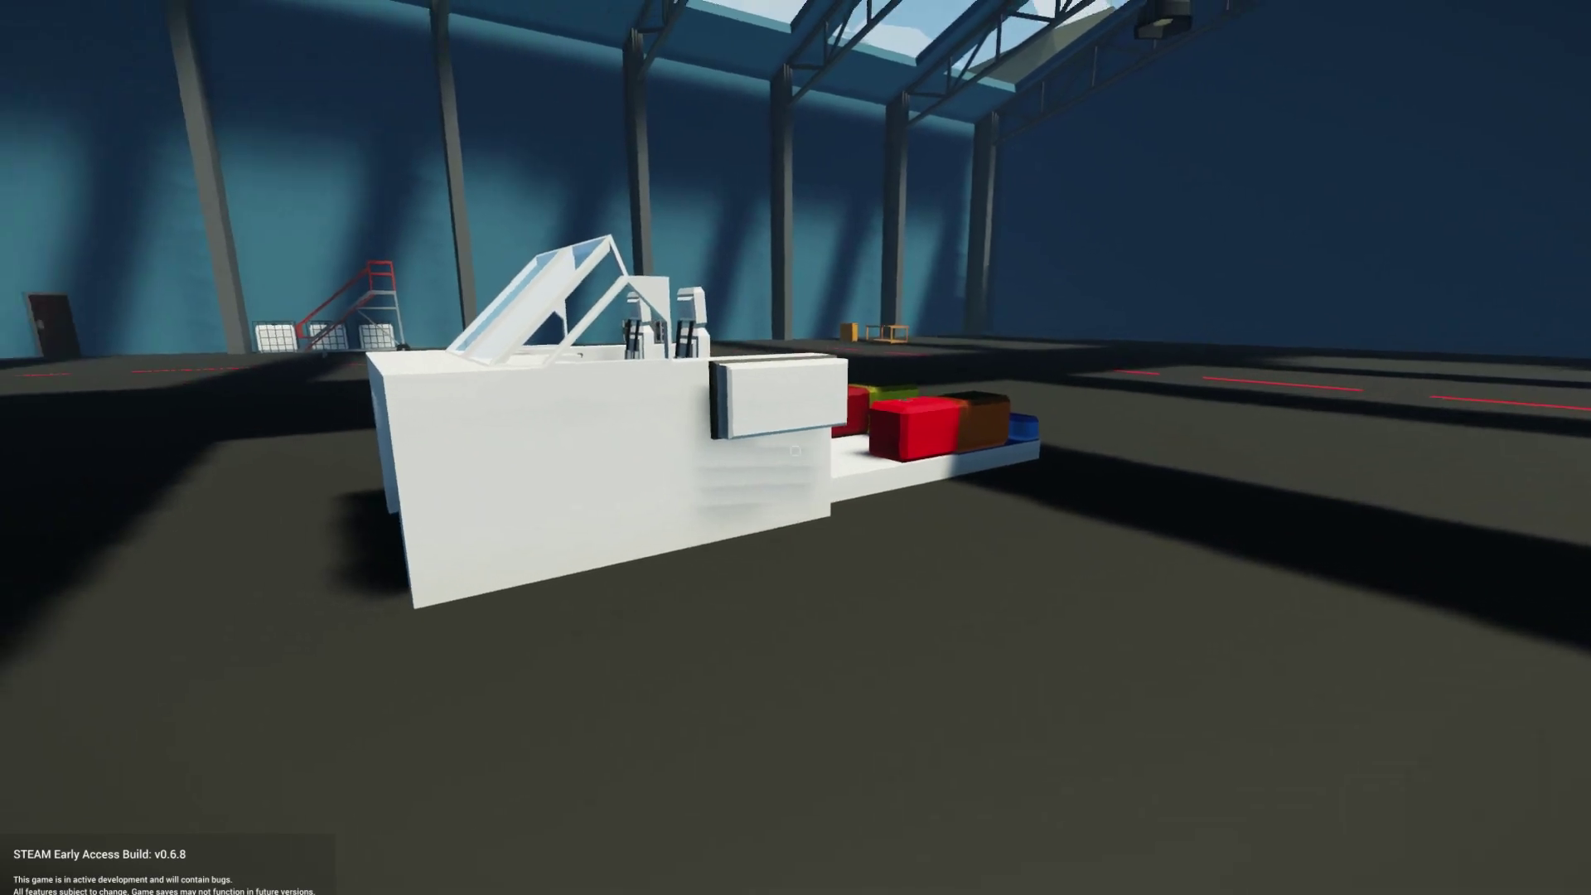
{"action": "key", "text": "w"}
{"action": "key", "text": "d"}
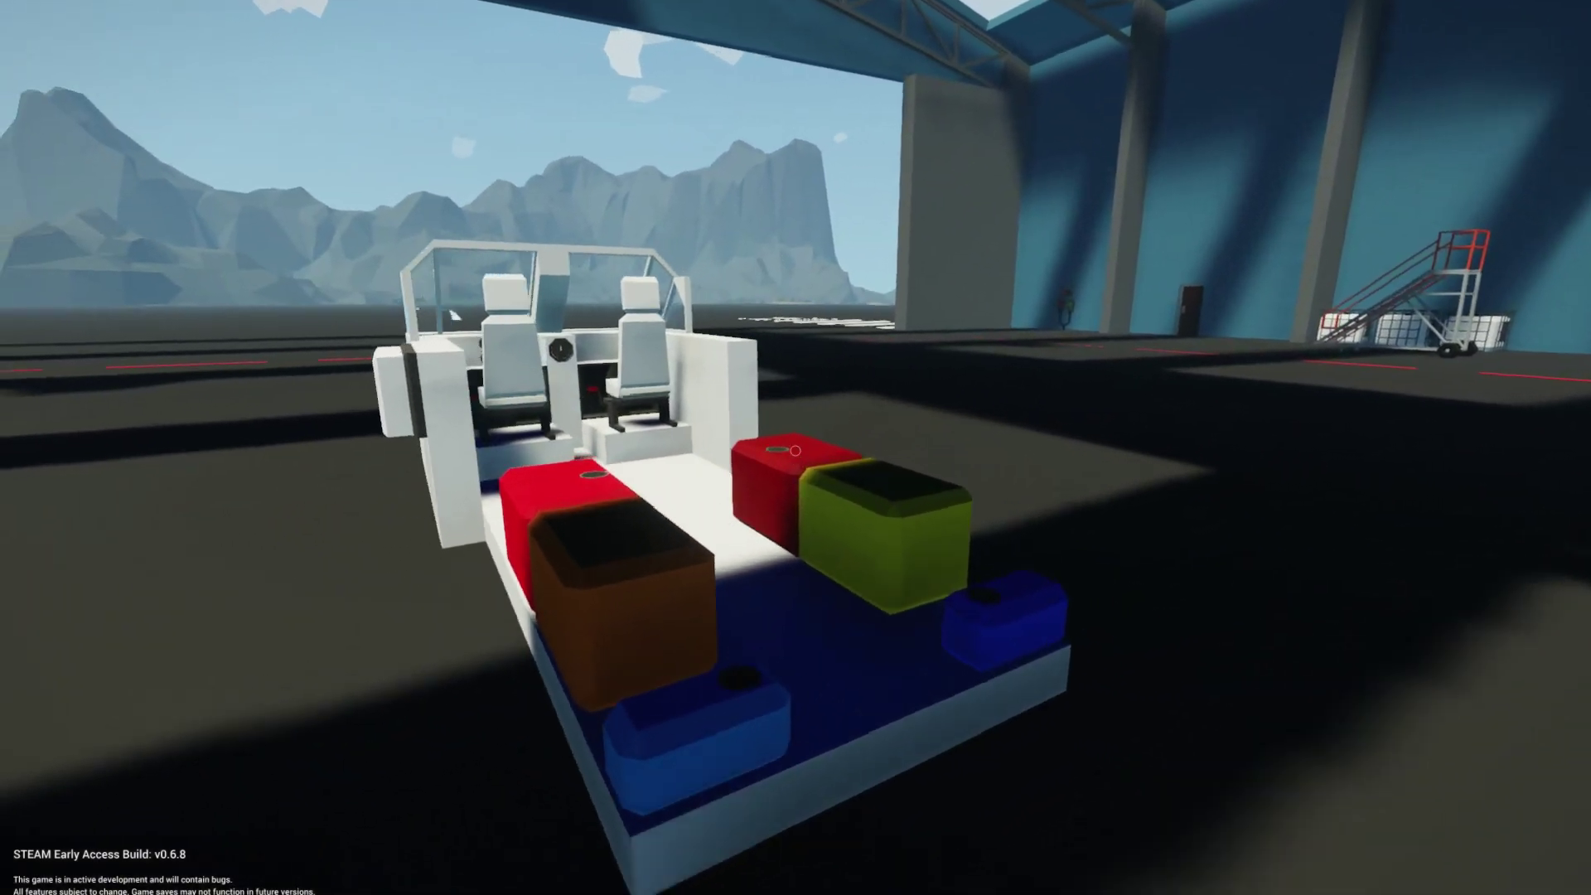
{"action": "key", "text": "w"}
{"action": "key", "text": "a"}
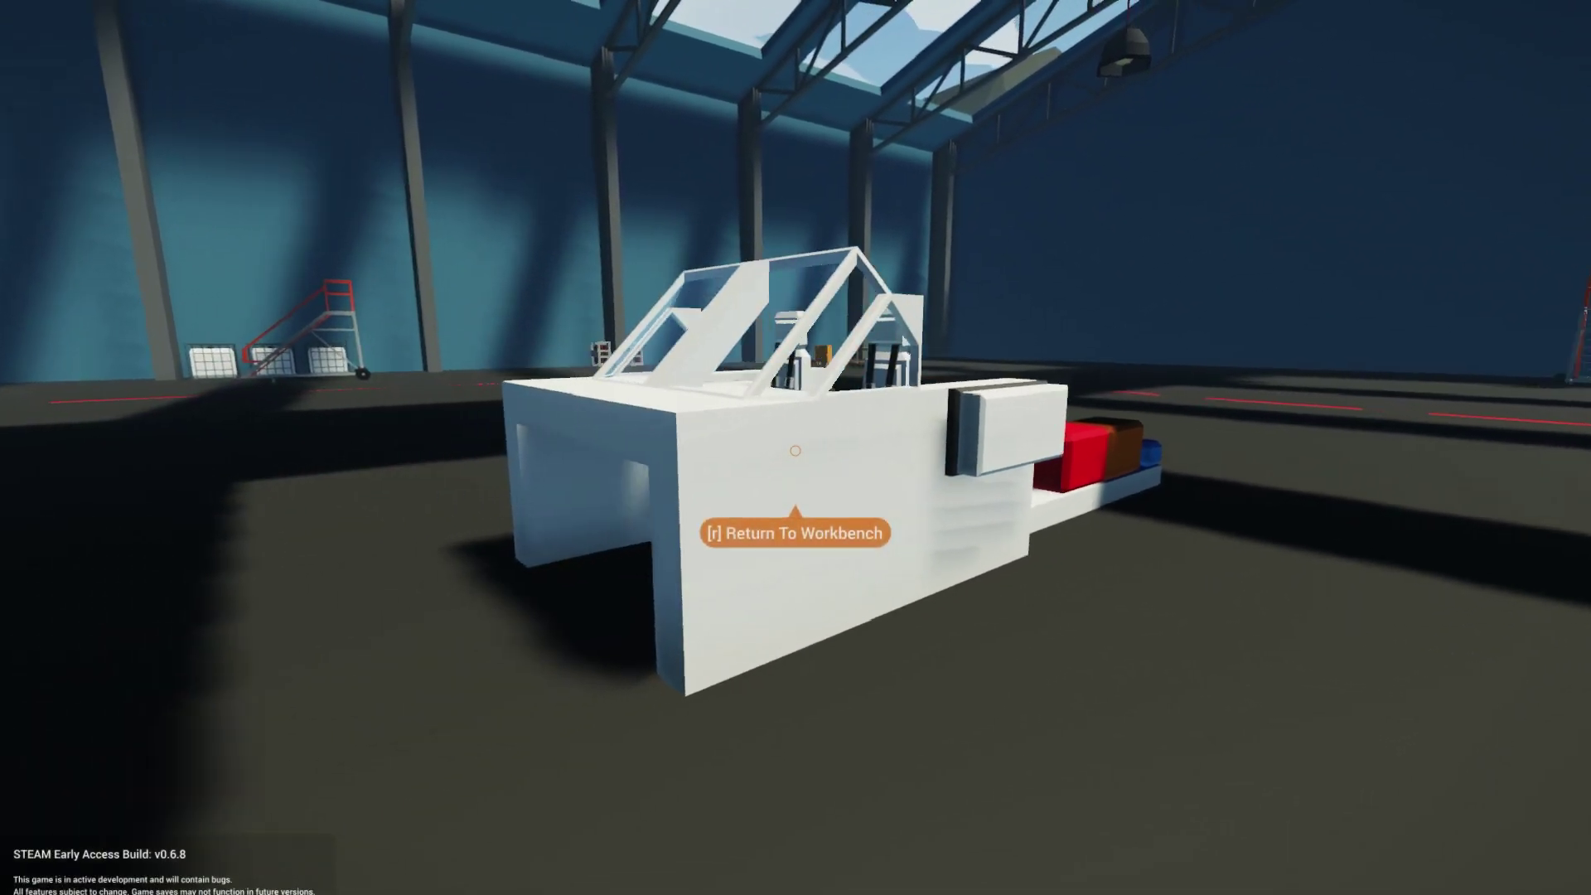
{"action": "key", "text": "w"}
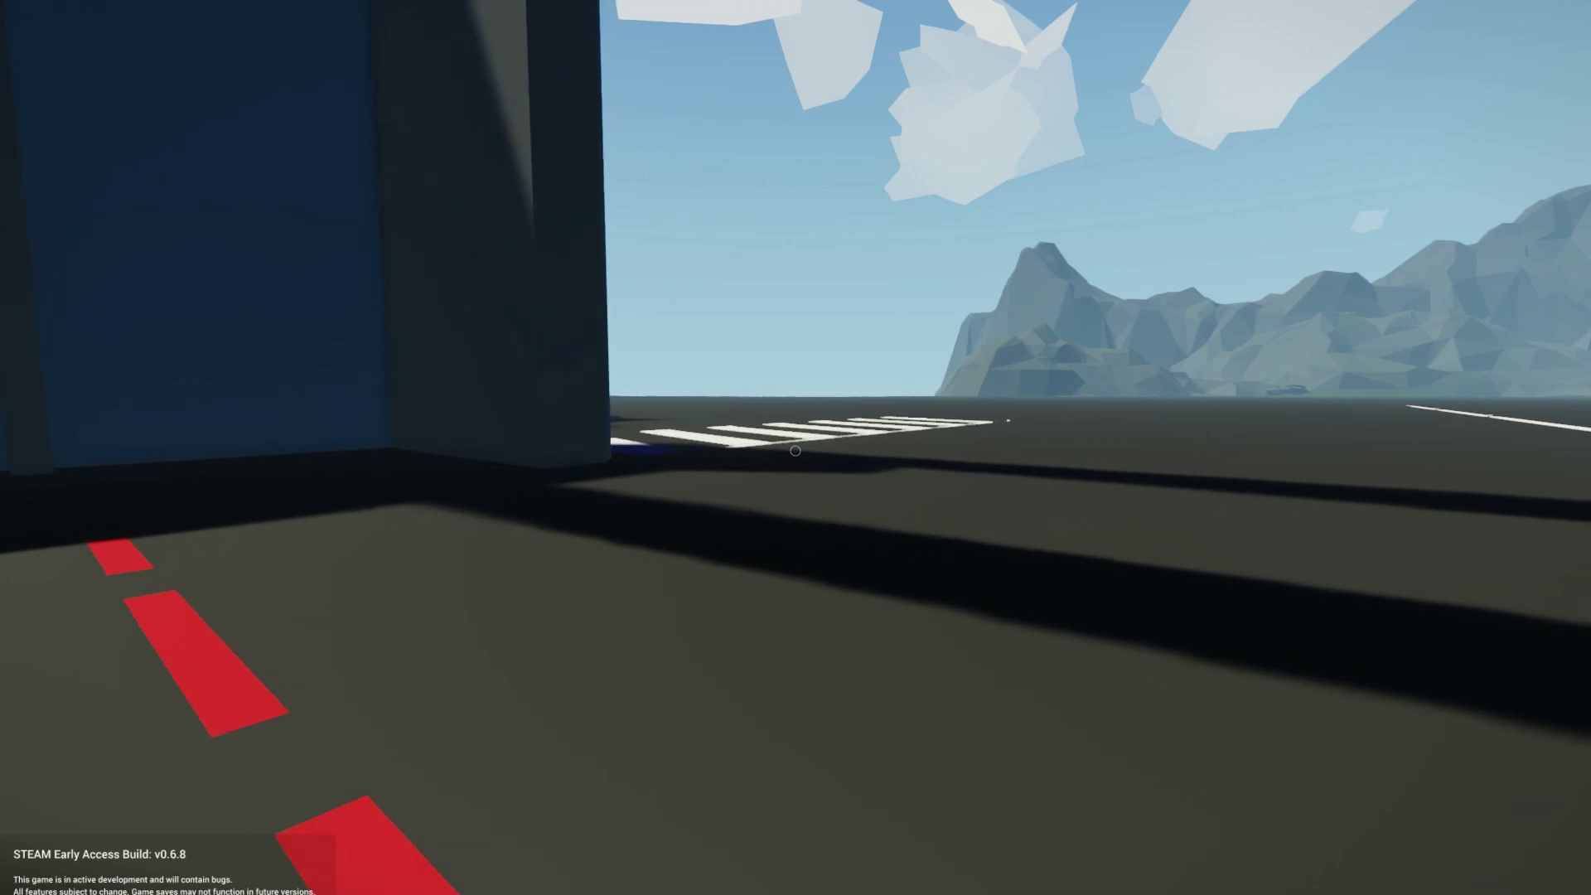